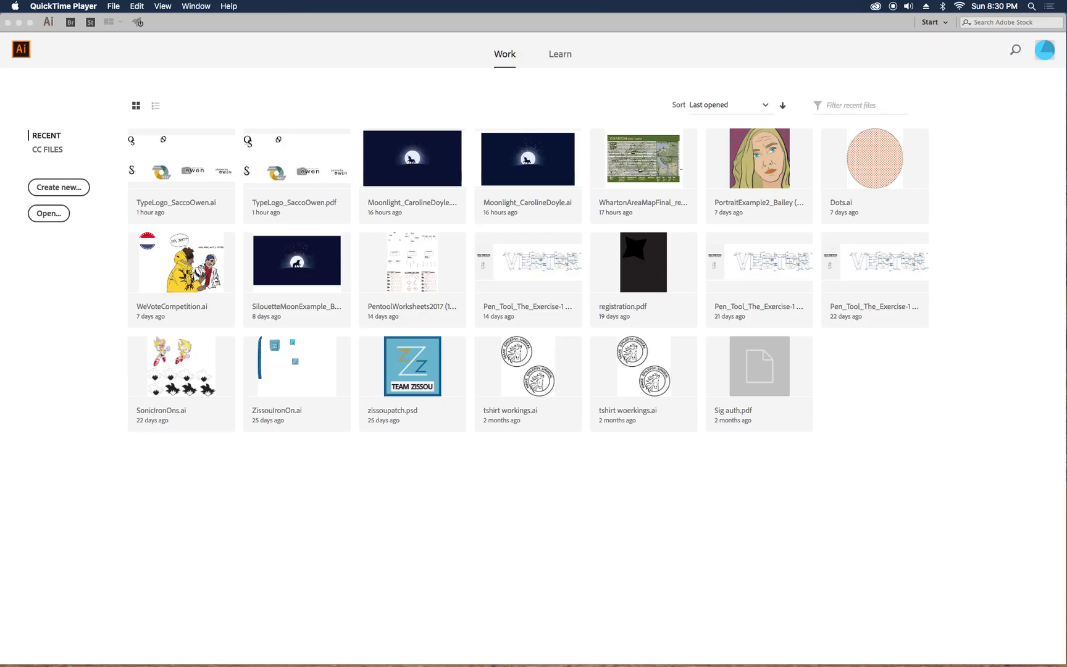
- Create a new document 1000 px wide and 1500 px high, using RGB Color mode
click(77, 189)
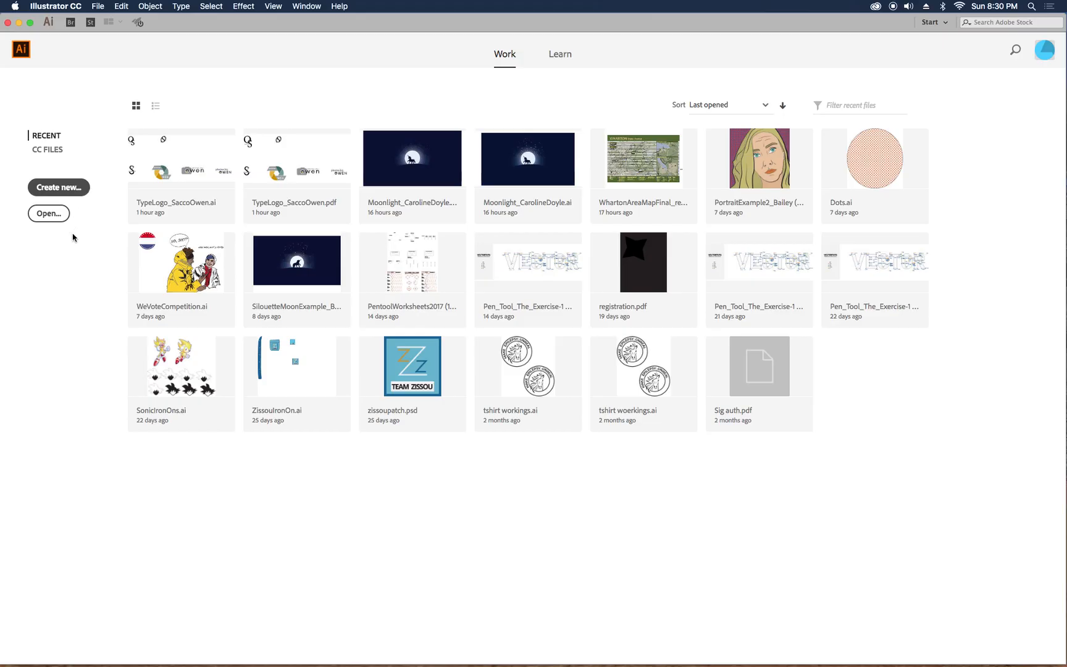
click(67, 192)
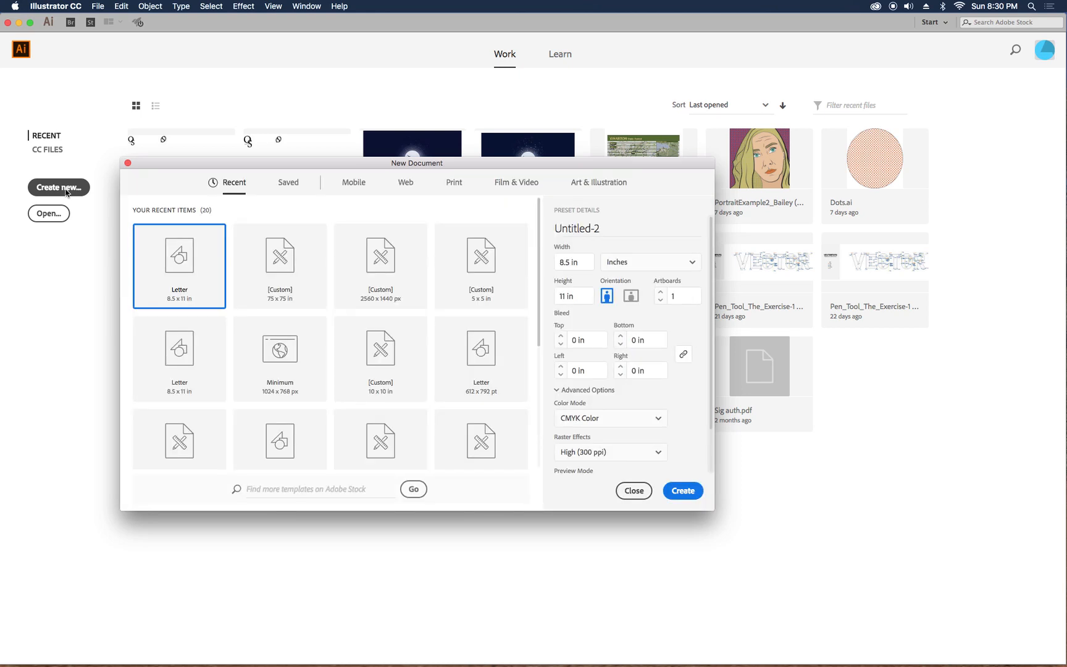
click(628, 261)
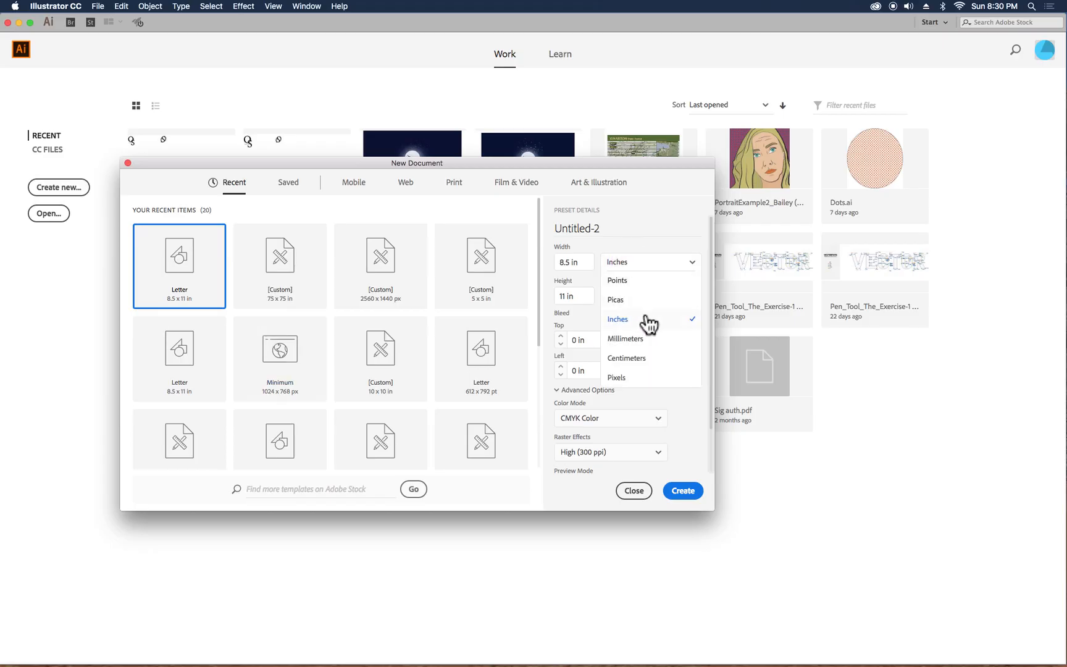
click(625, 382)
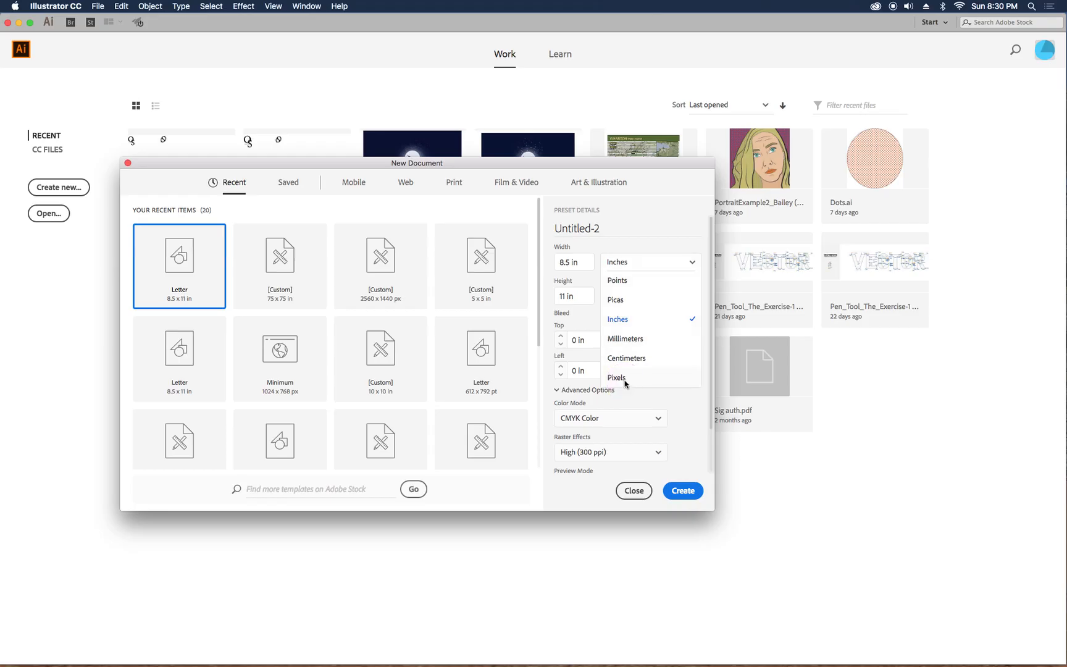
click(584, 260)
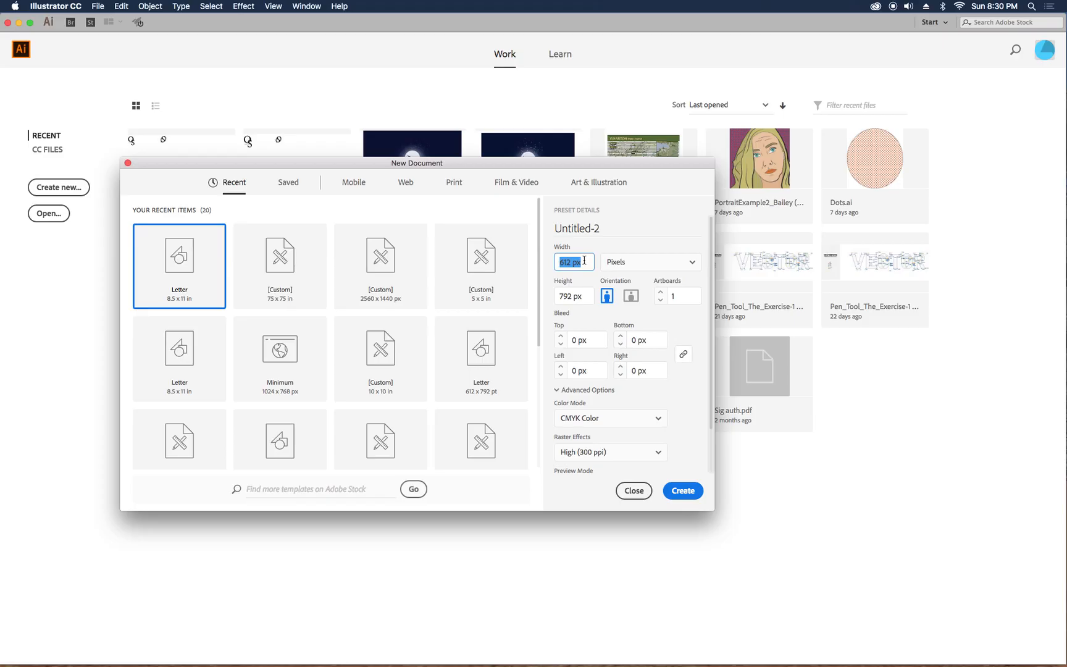
text(1000)
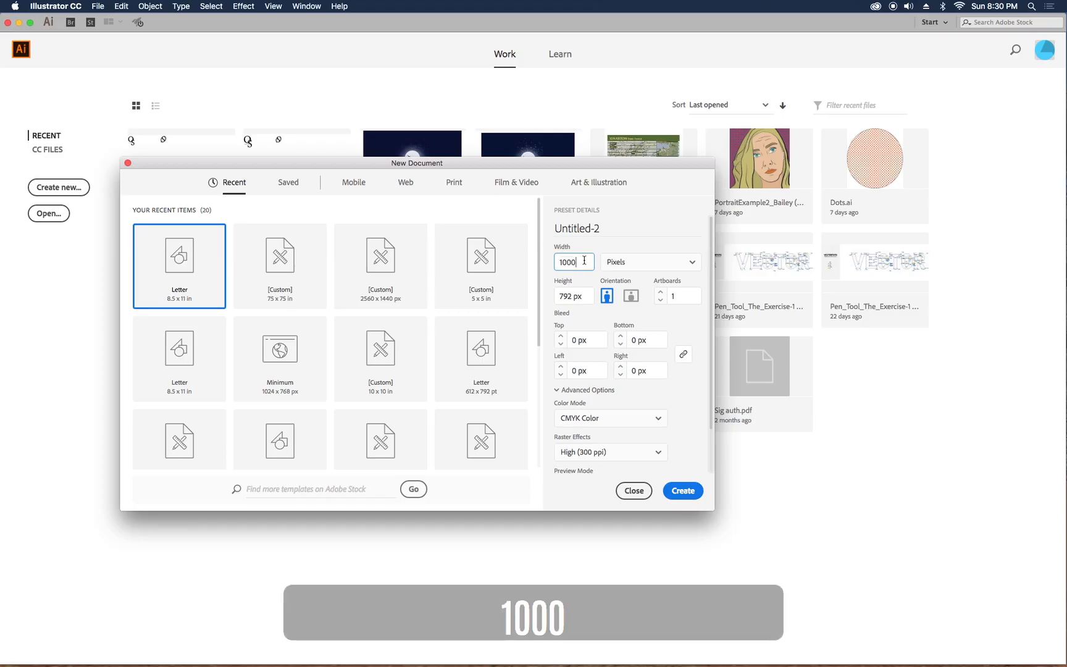
key(Tab)
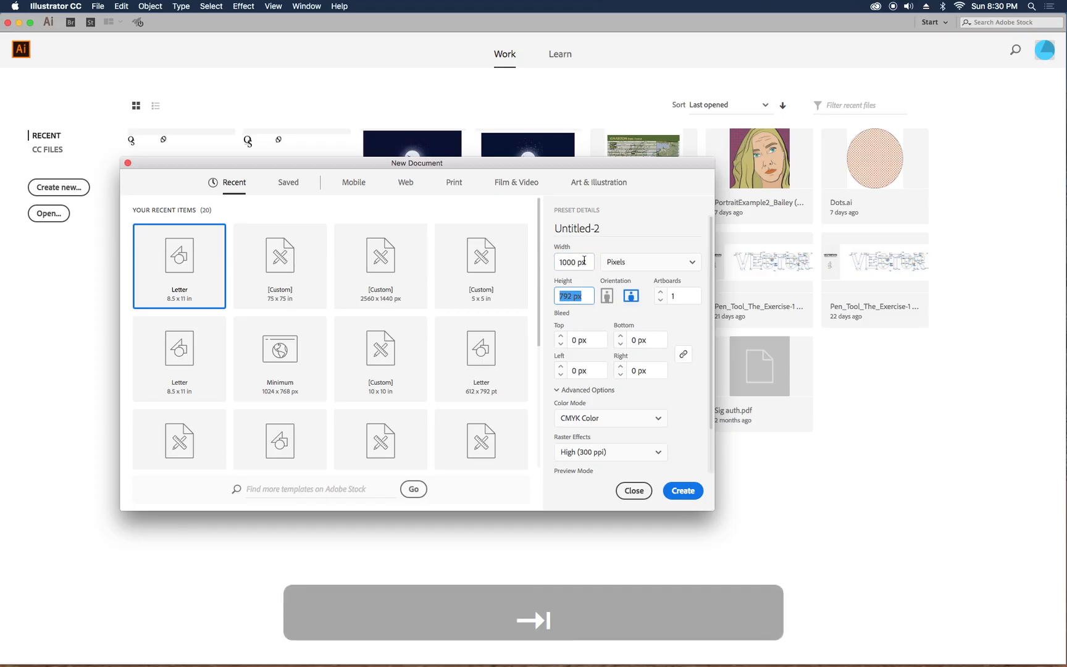
text(1500)
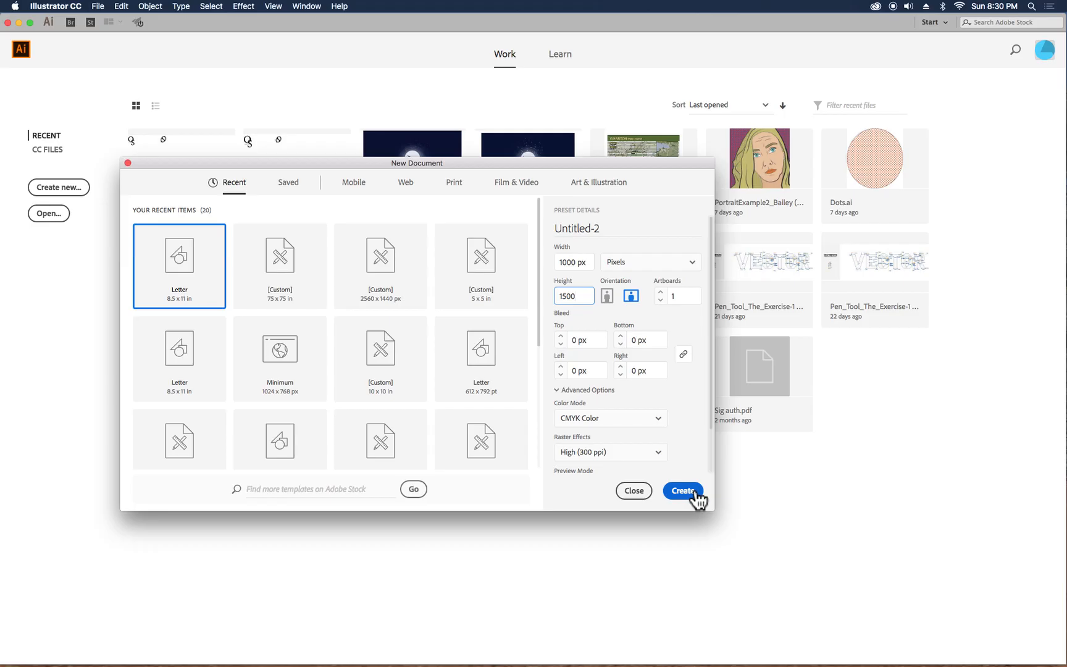
click(623, 423)
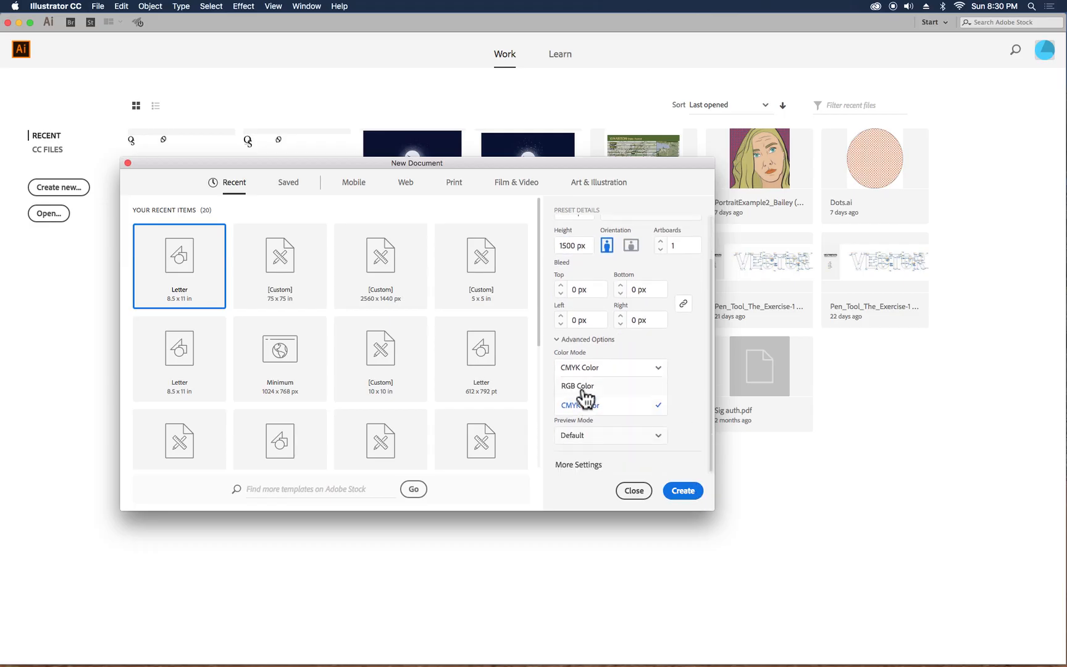
click(584, 388)
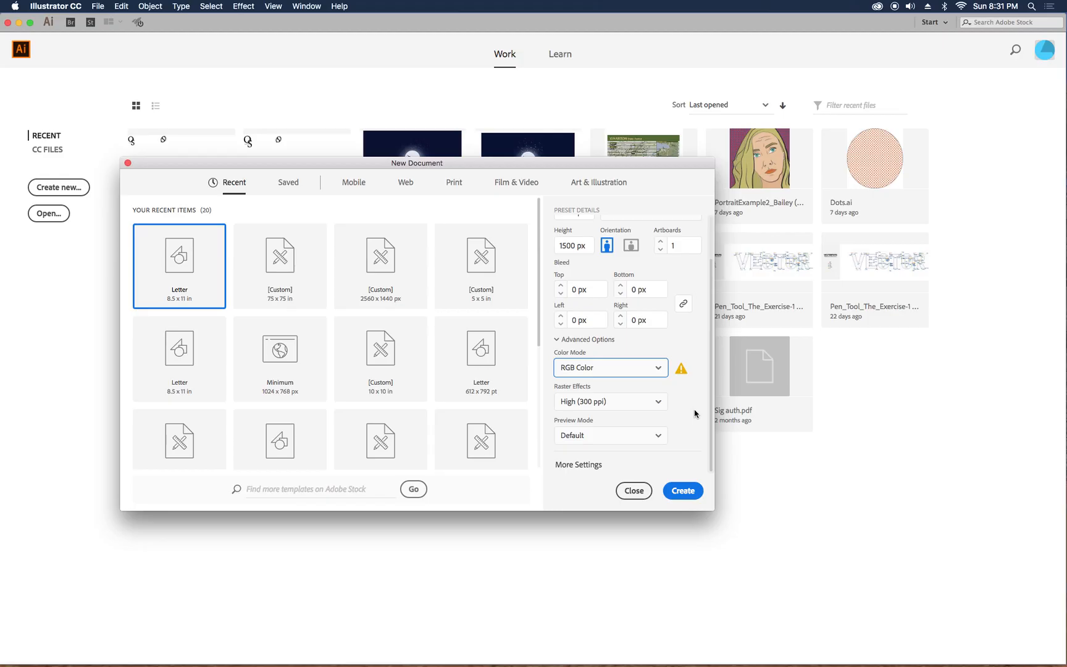
click(693, 497)
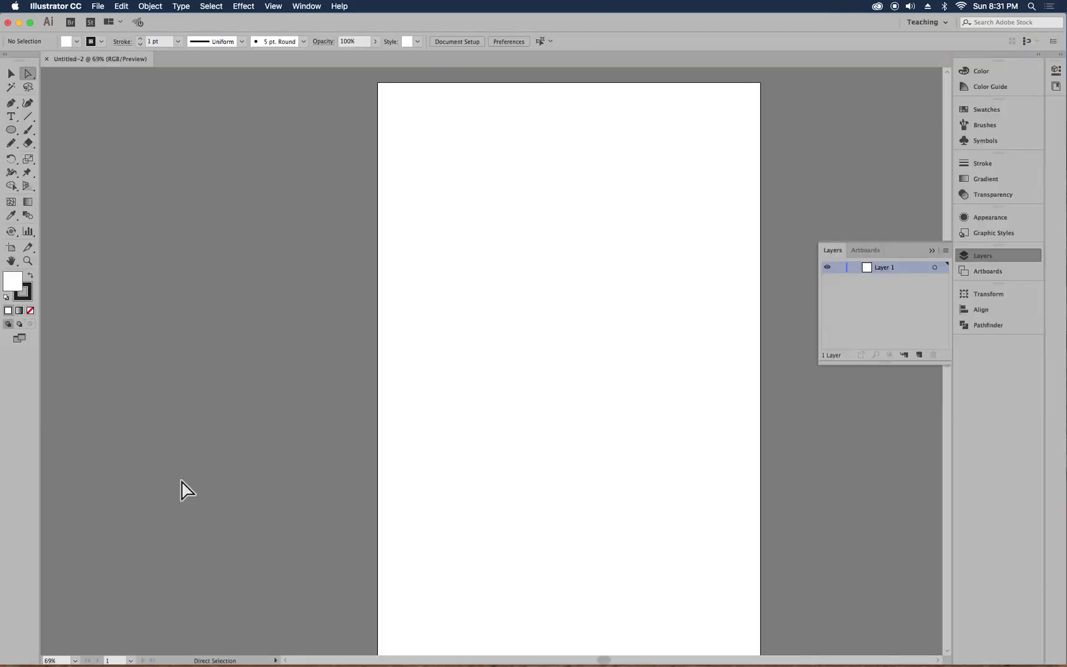
- Create a rectangle 1000 px wide and 1500 px high with the Rectangle tool
key(super+0)
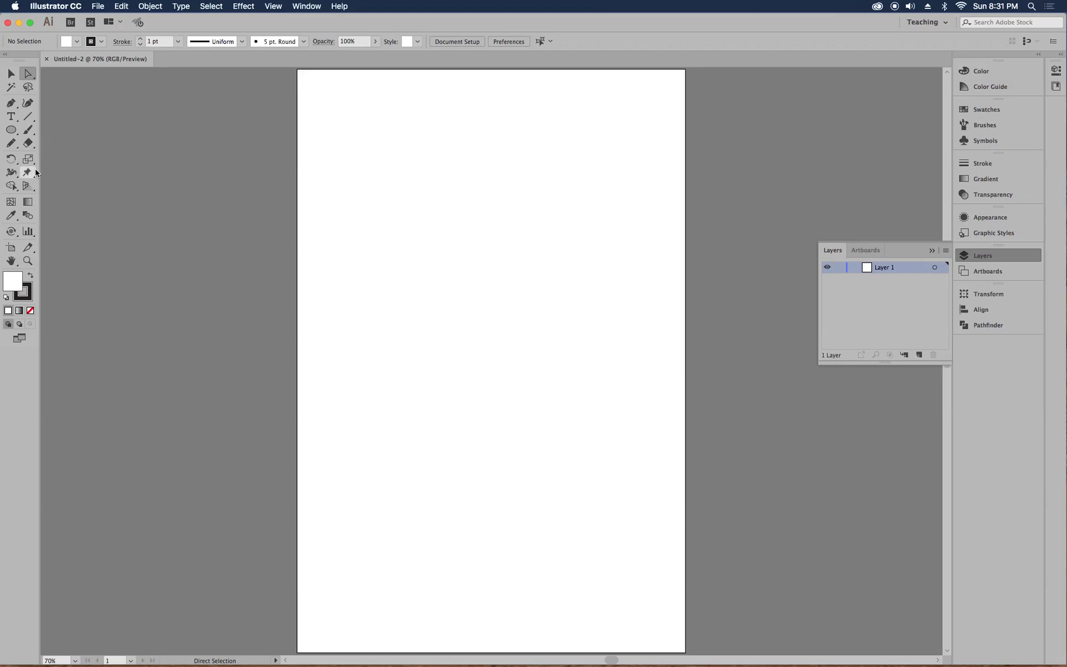
click(13, 131)
drag(13, 132, 46, 128)
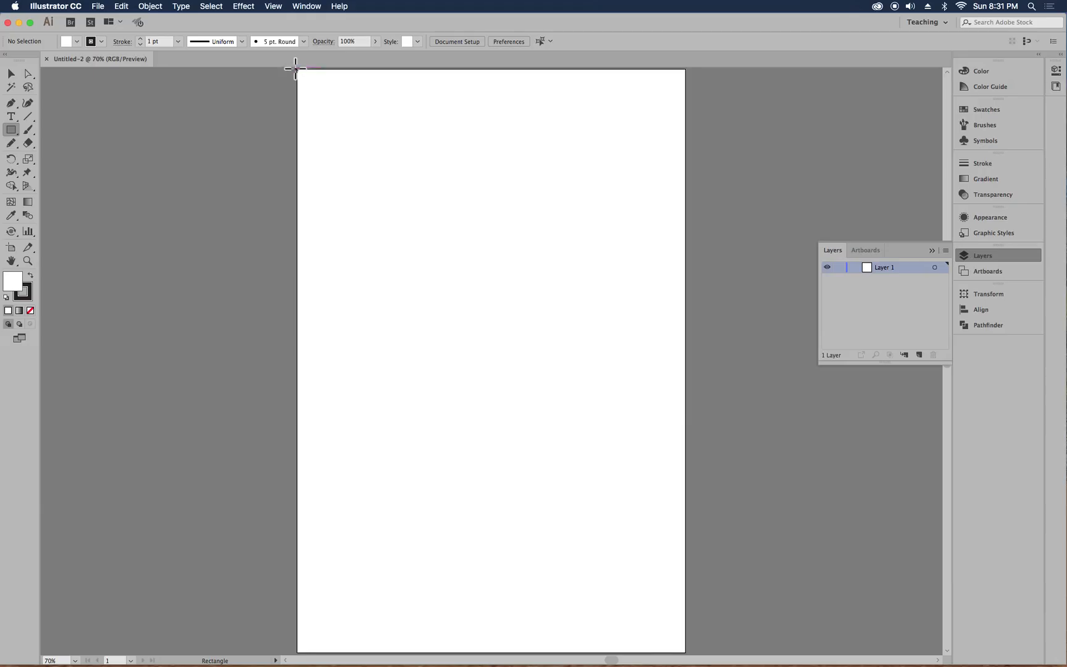
click(403, 176)
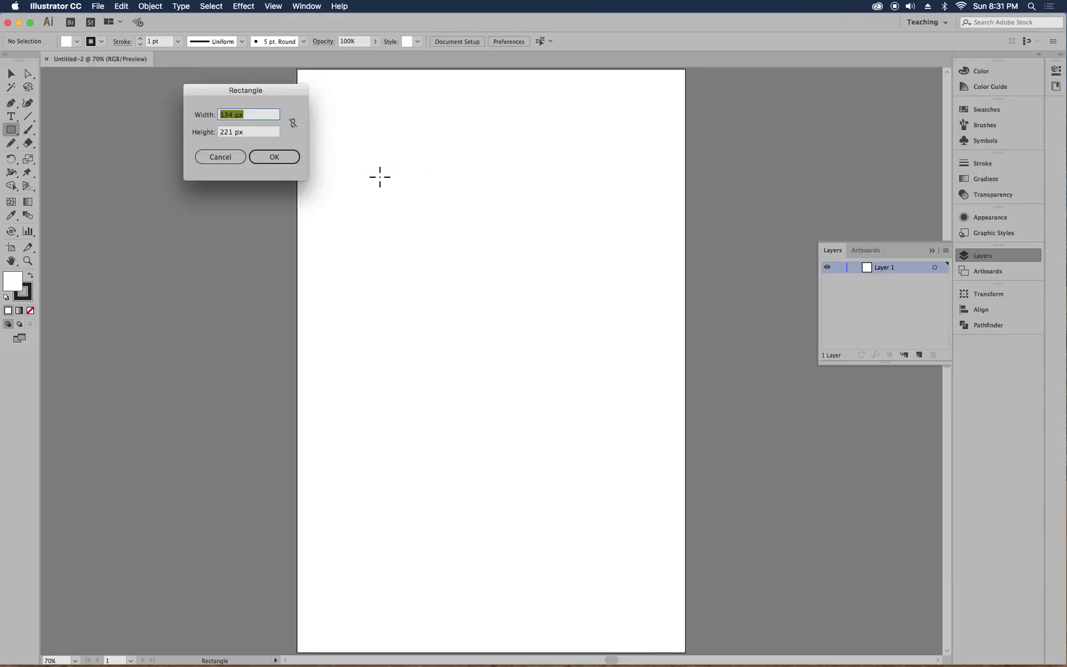
text(1000)
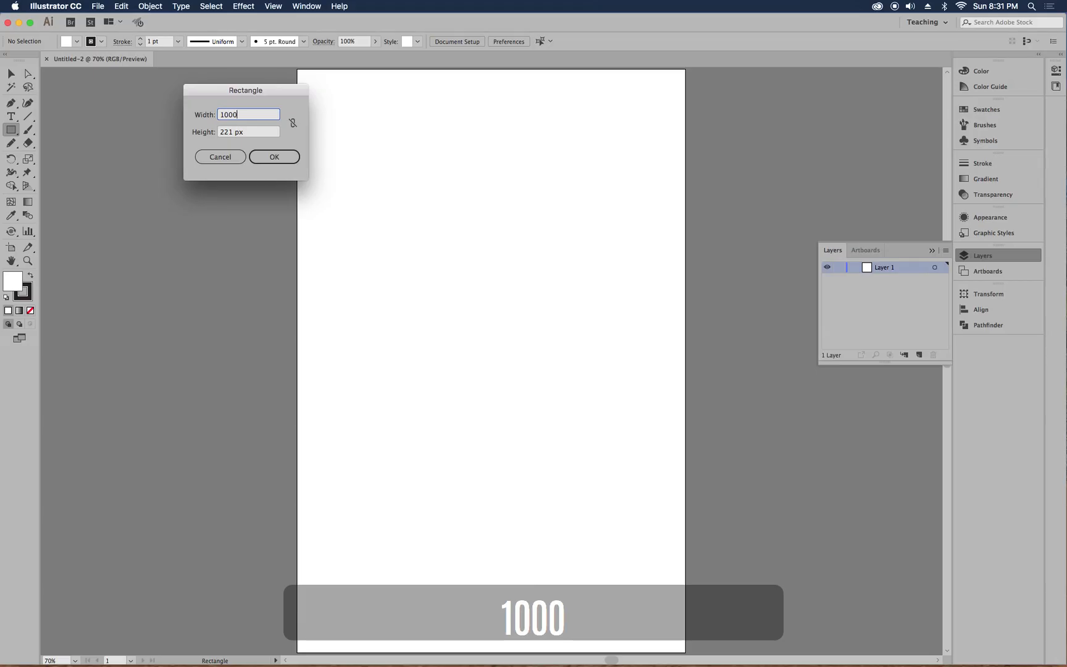
key(Tab)
text(1500)
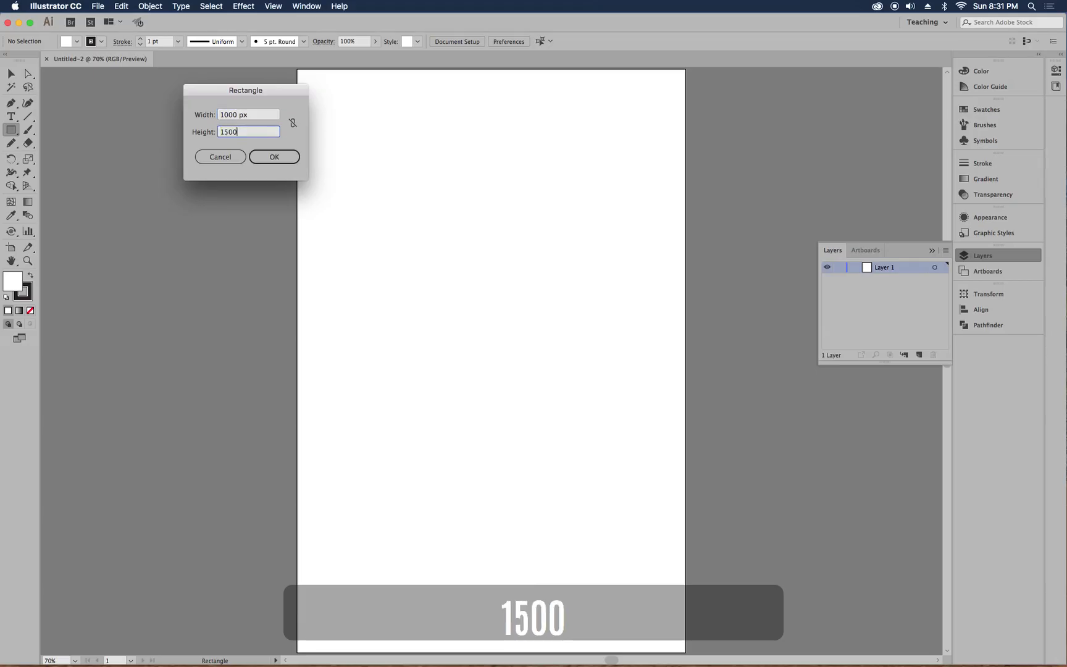
key(Return)
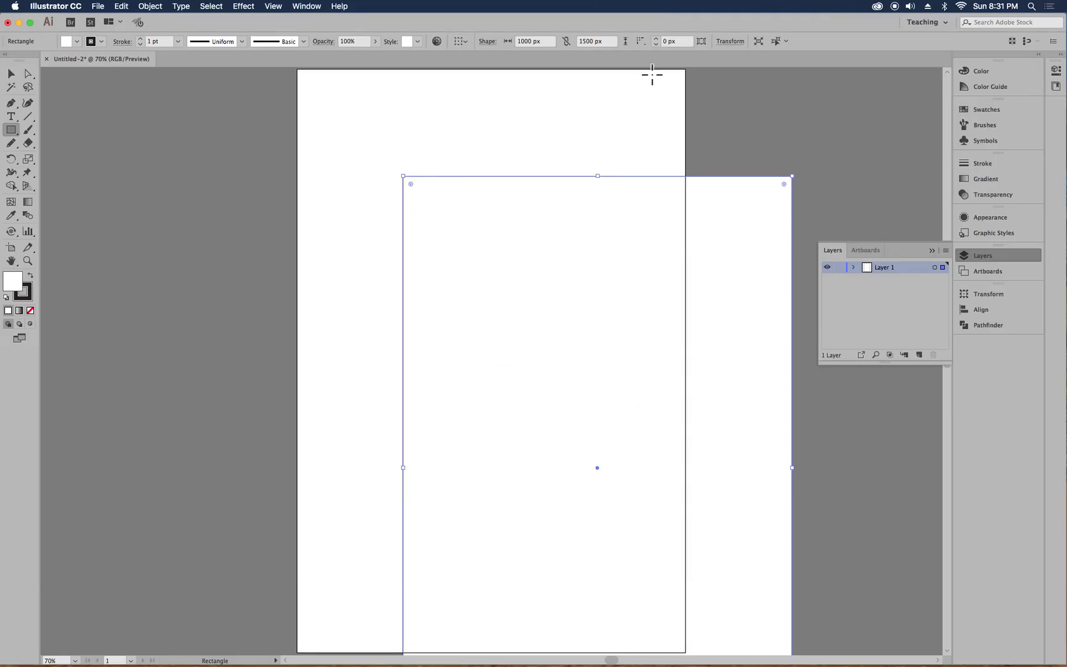
- Align the rectangle to the artboard, centering it both horizontally and vertically
click(984, 311)
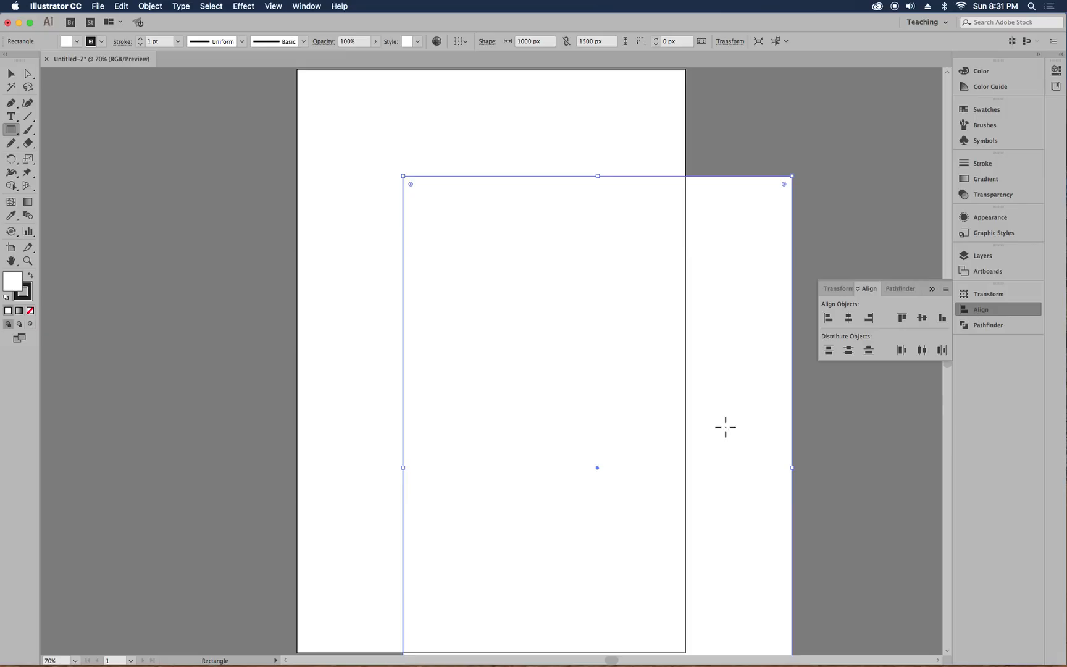
click(306, 6)
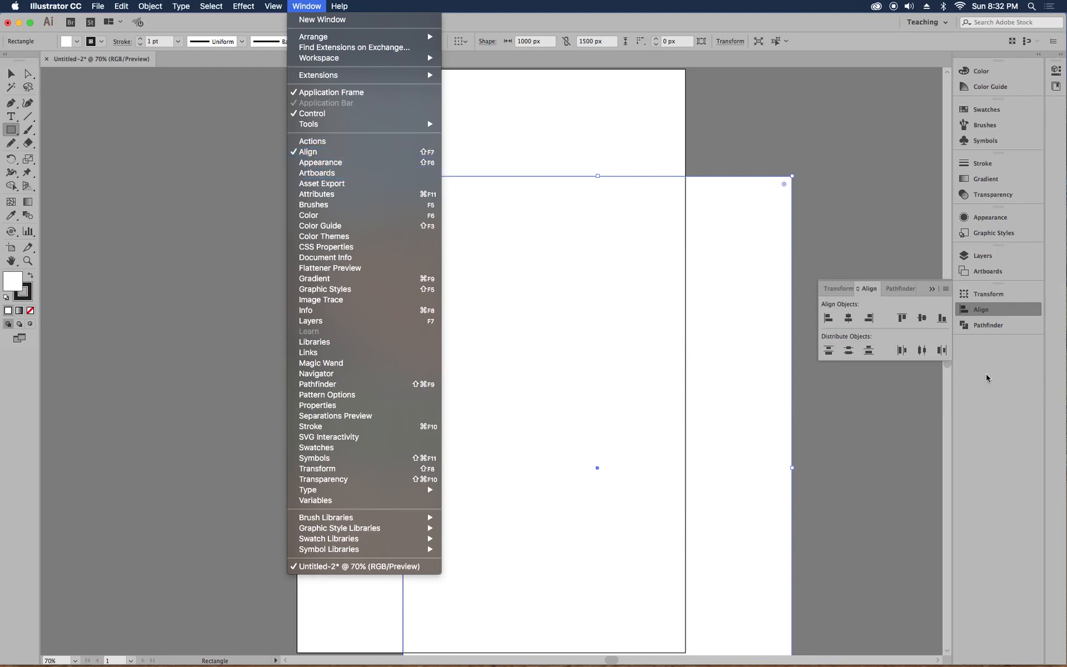
click(943, 298)
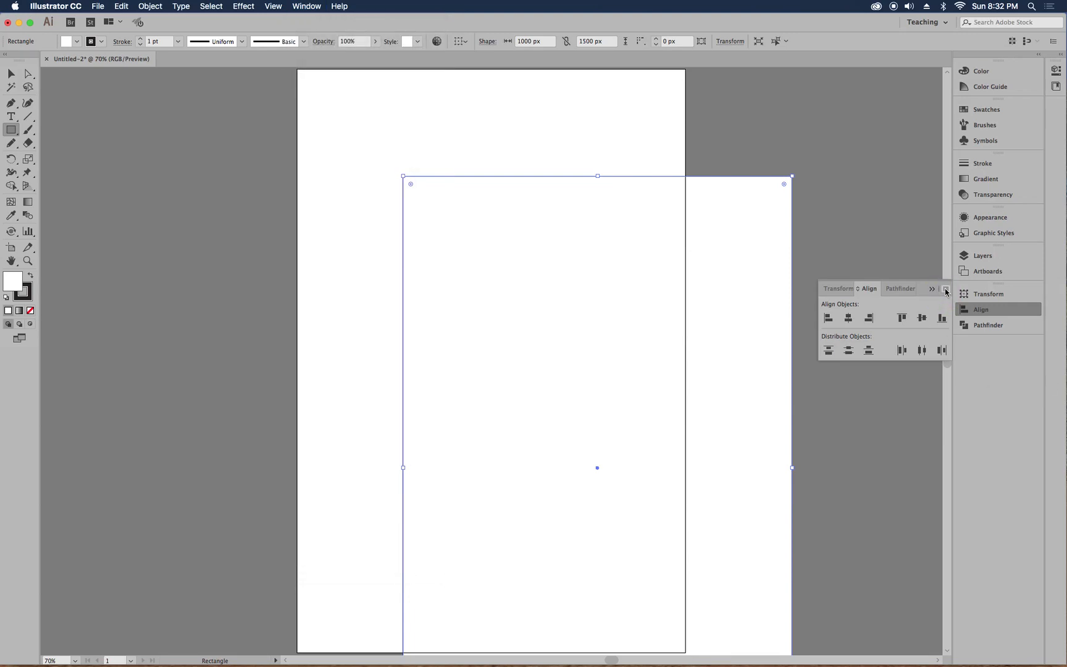
click(946, 288)
click(974, 291)
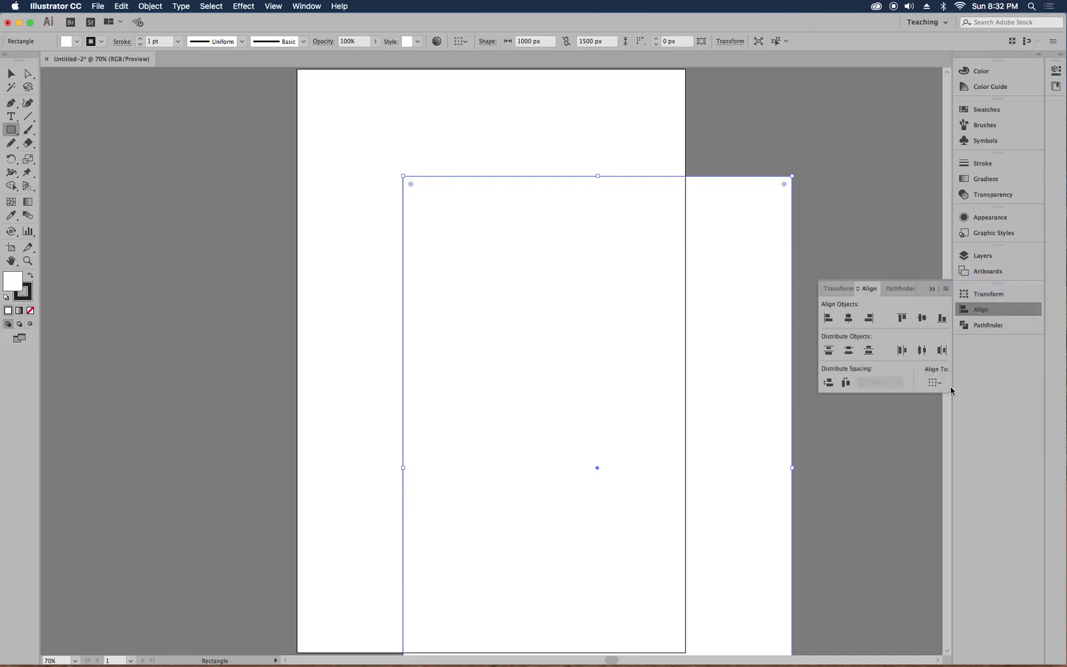
click(936, 384)
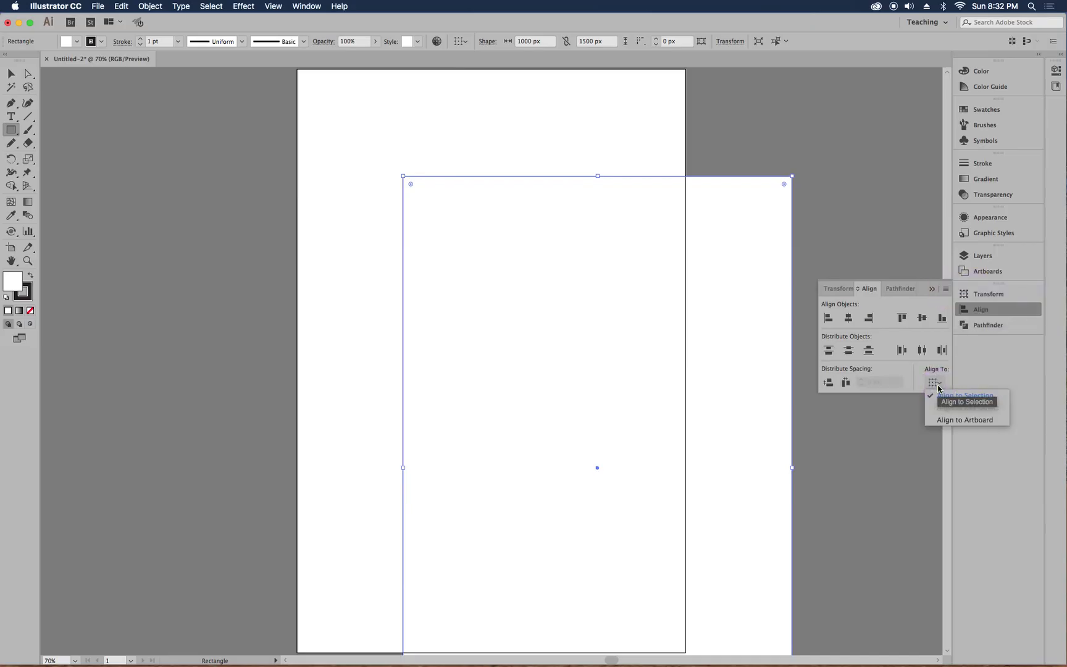
click(942, 420)
click(847, 318)
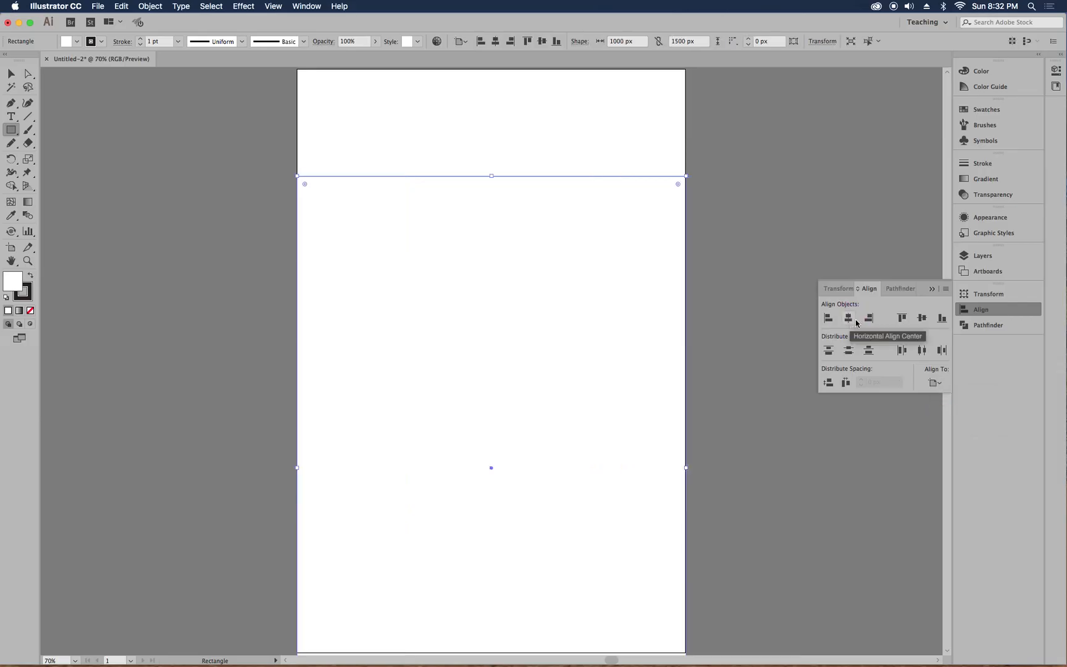
click(924, 319)
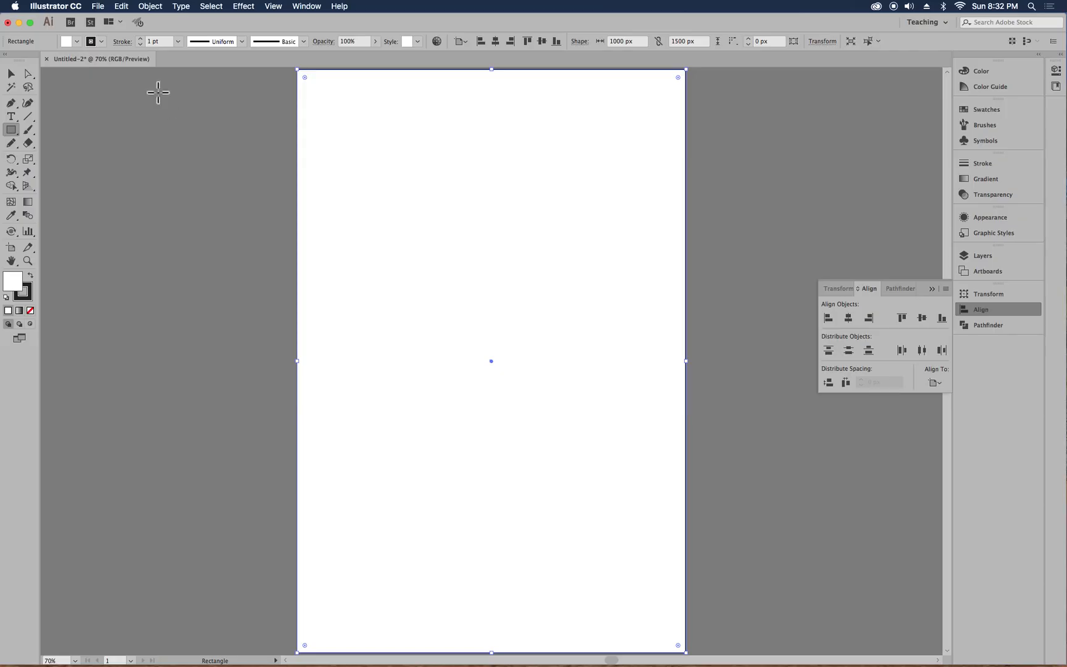
- Remove the stroke from the artboard-sized rectangle by setting it to None
click(102, 42)
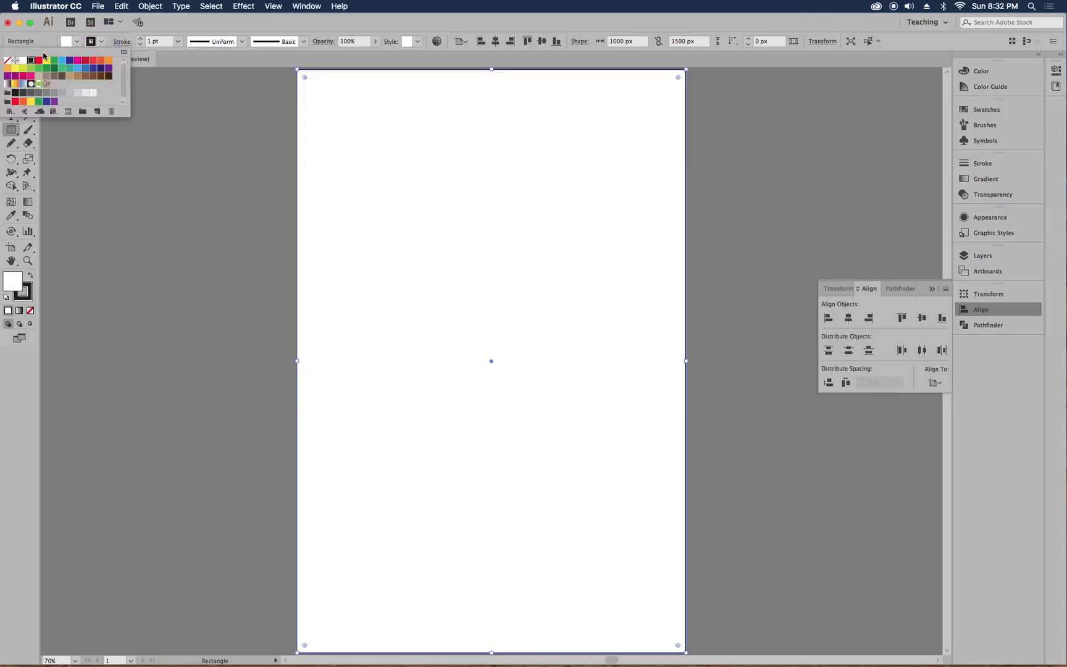
click(7, 60)
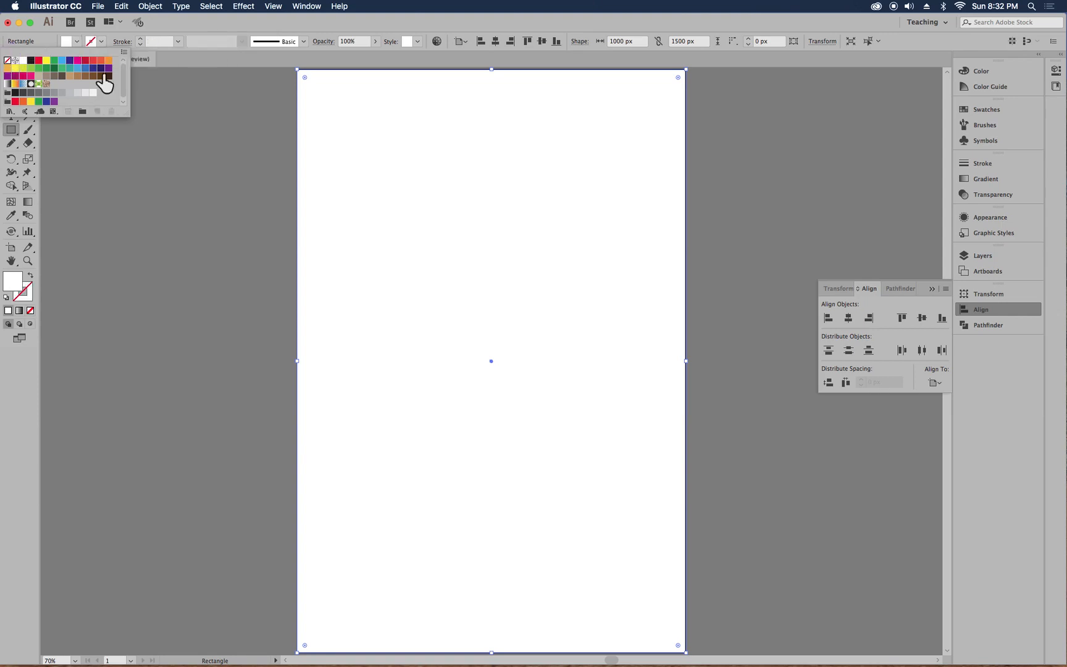
click(277, 10)
mouse_move(307, 7)
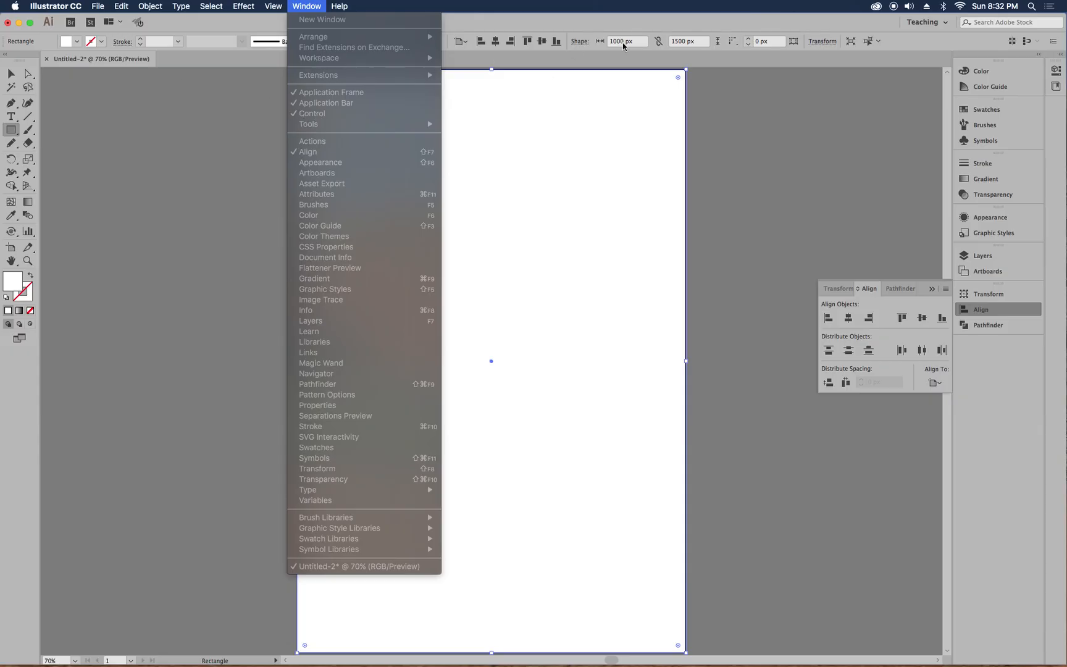
mouse_move(244, 7)
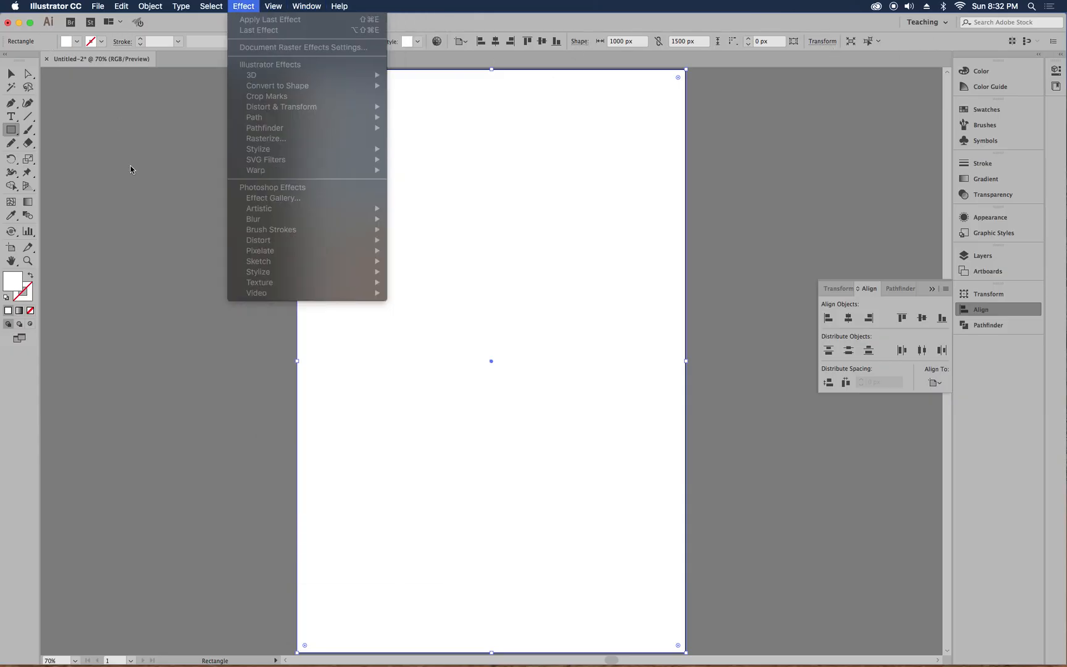
click(578, 409)
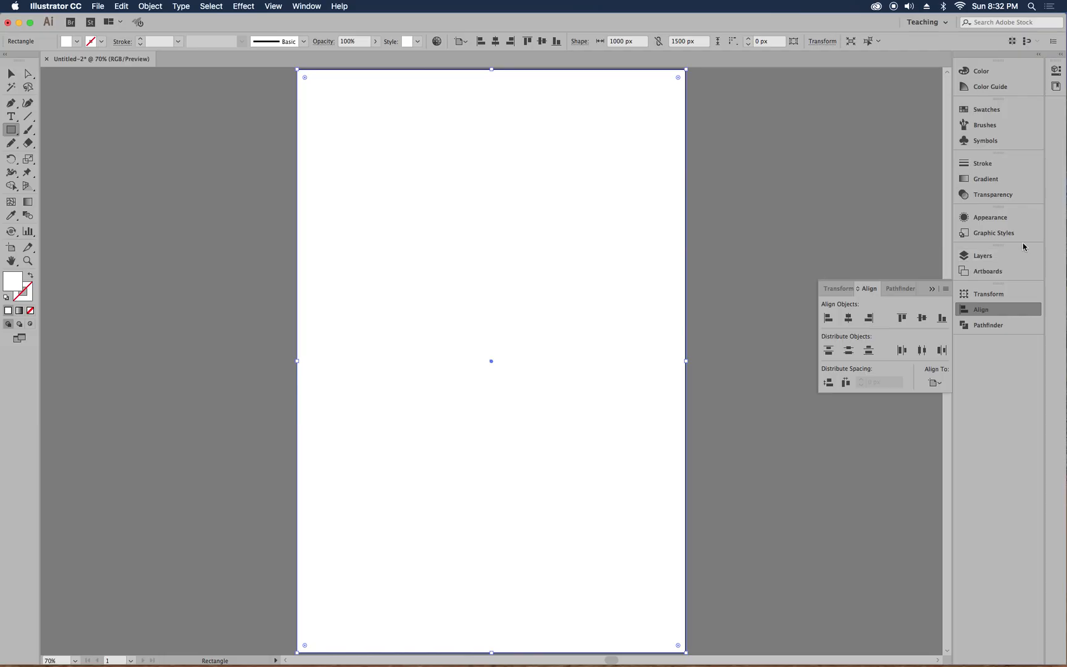
- Fill the rectangle with a linear white-to-black gradient and set its angle to 90°
click(1003, 180)
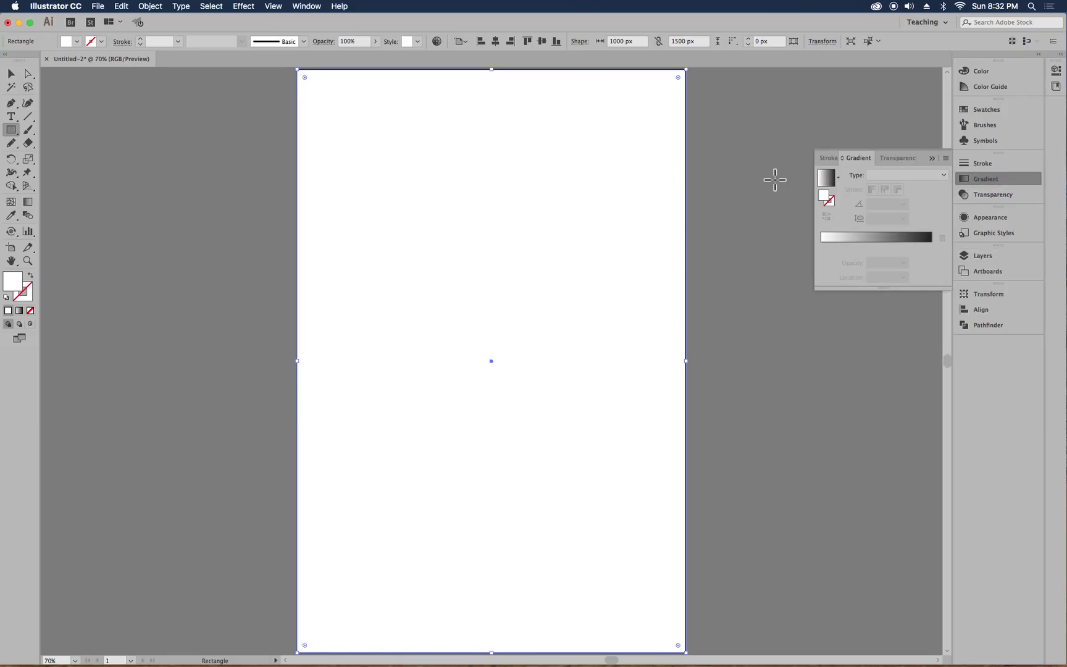
click(875, 176)
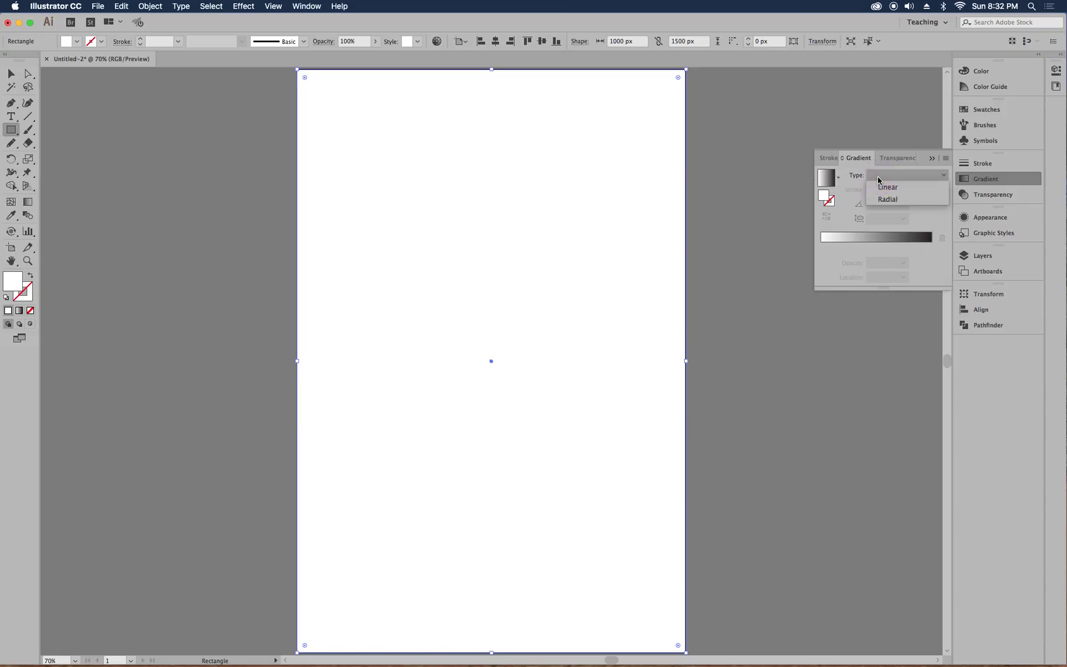
click(886, 192)
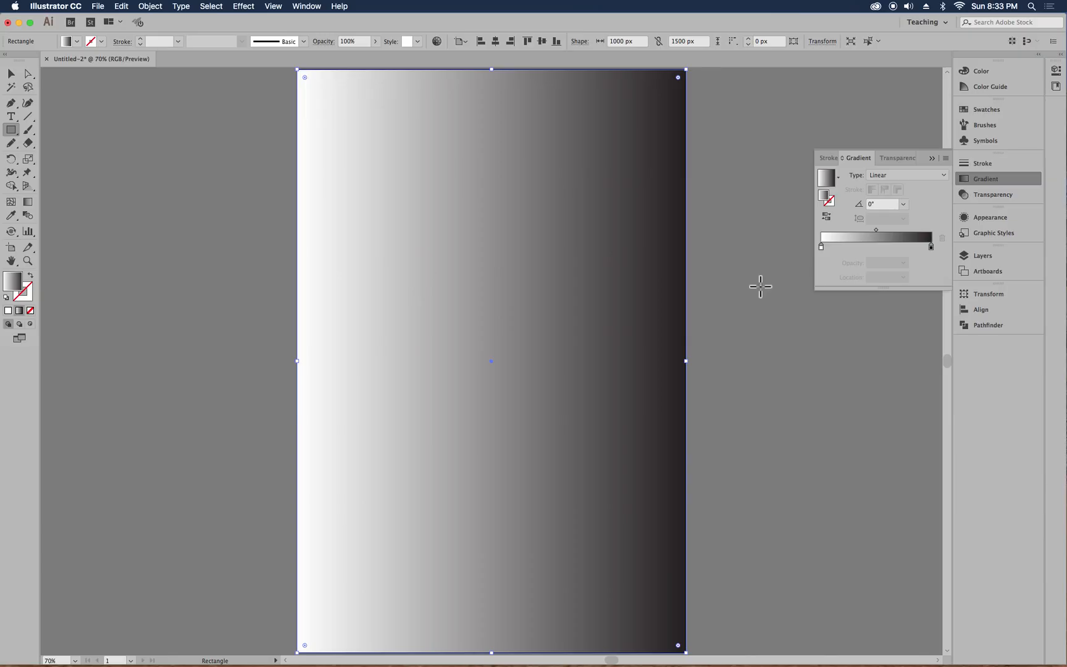
click(903, 205)
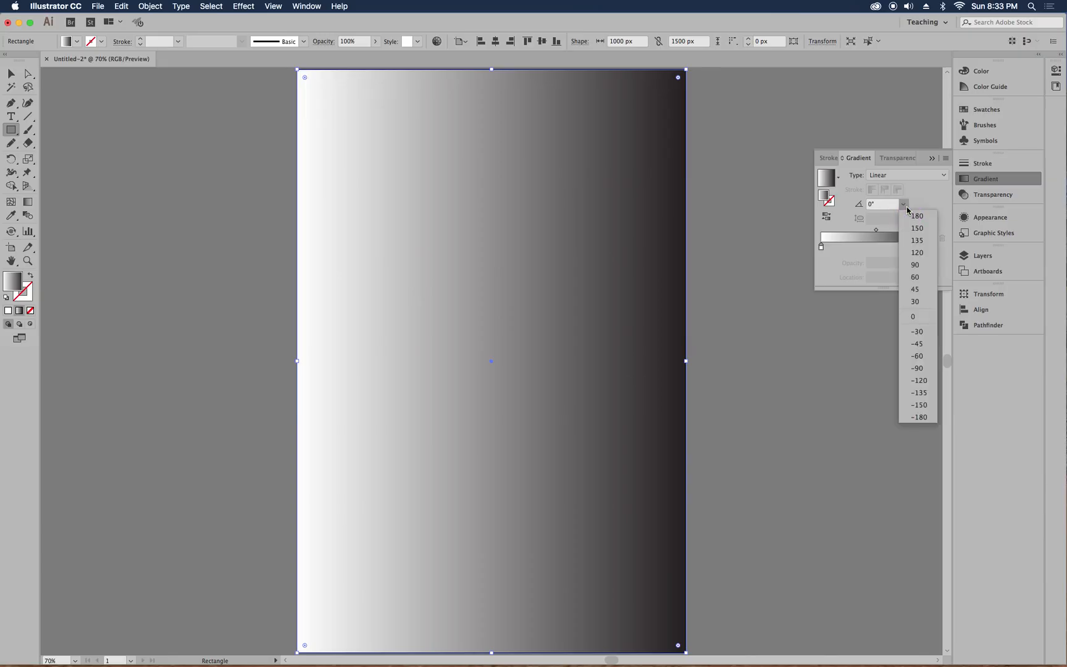
click(915, 265)
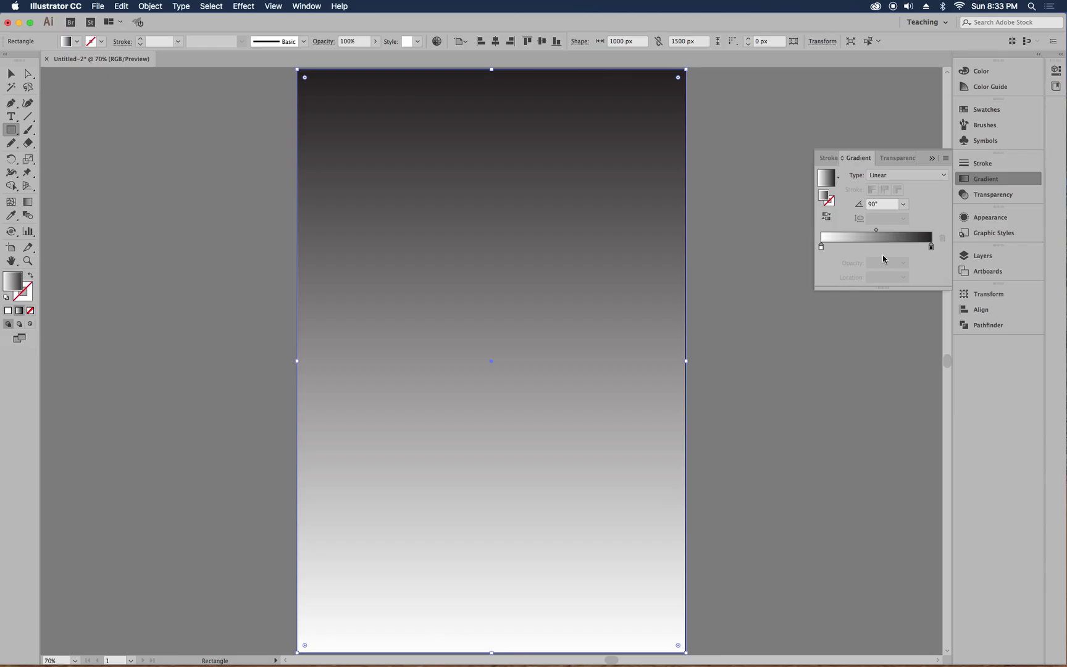
- Switch the gradient's white stop to the RGB color model and set its color to #fdb983
click(931, 248)
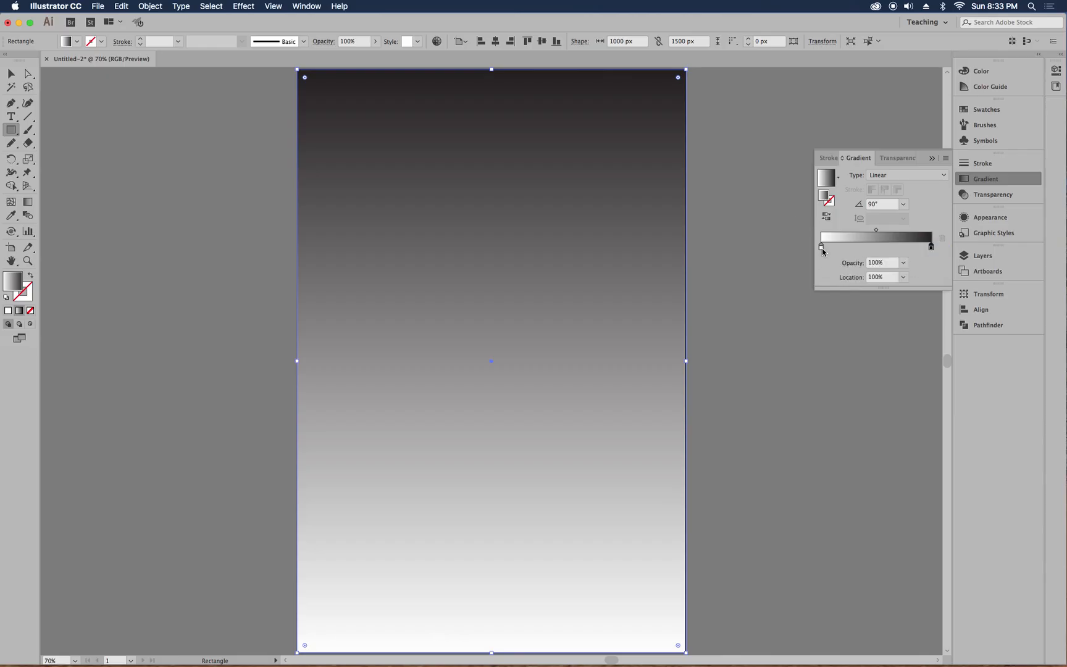
click(821, 247)
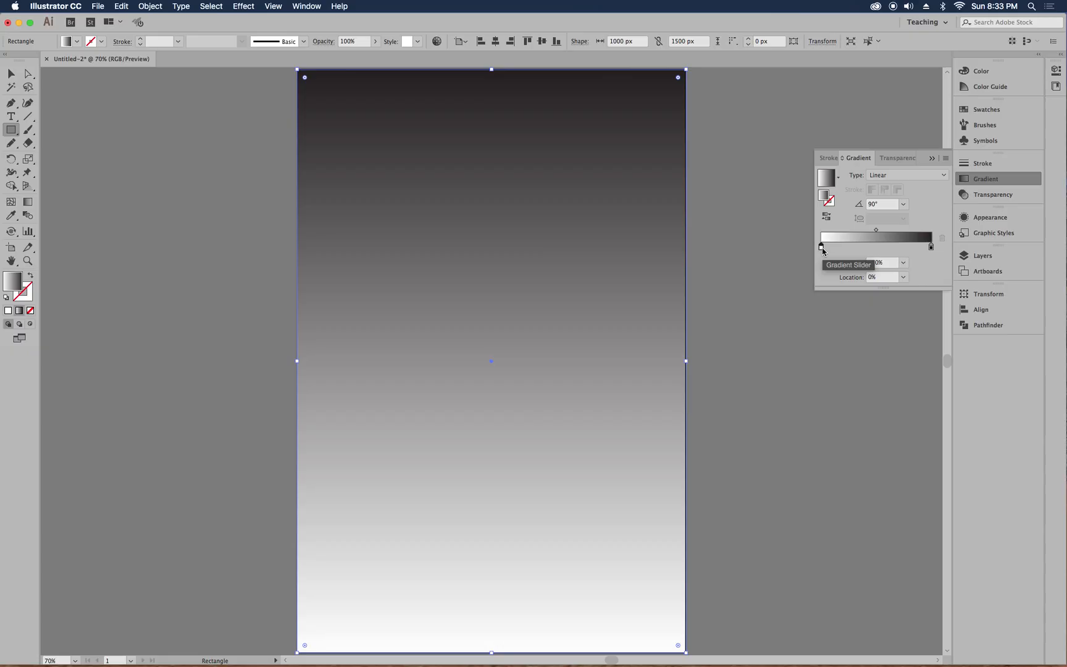
double_click(821, 247)
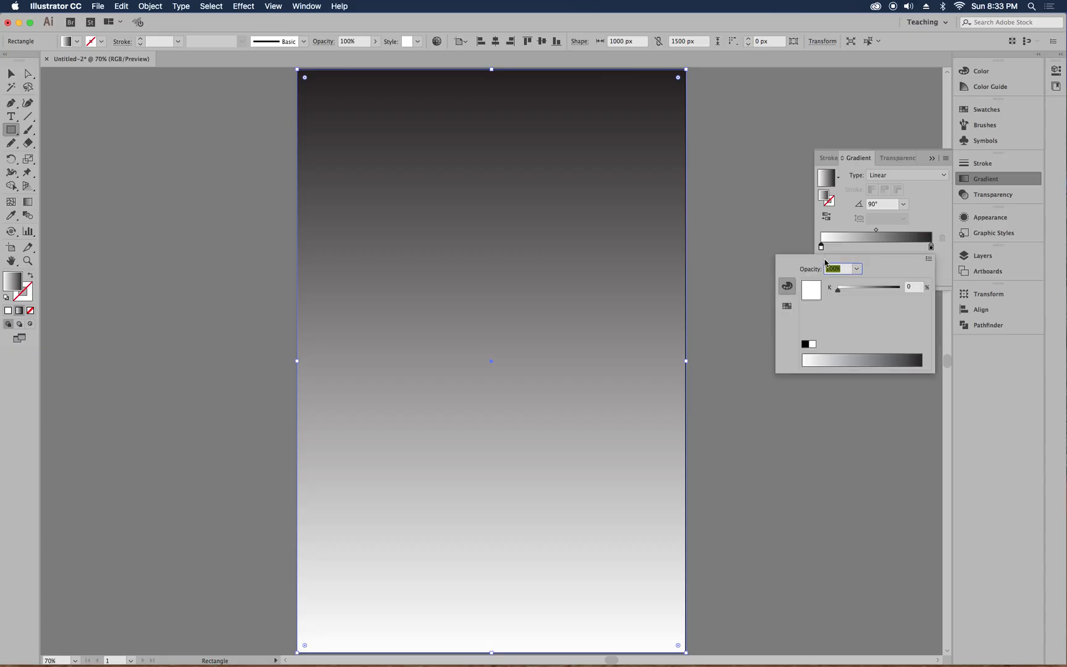
click(929, 260)
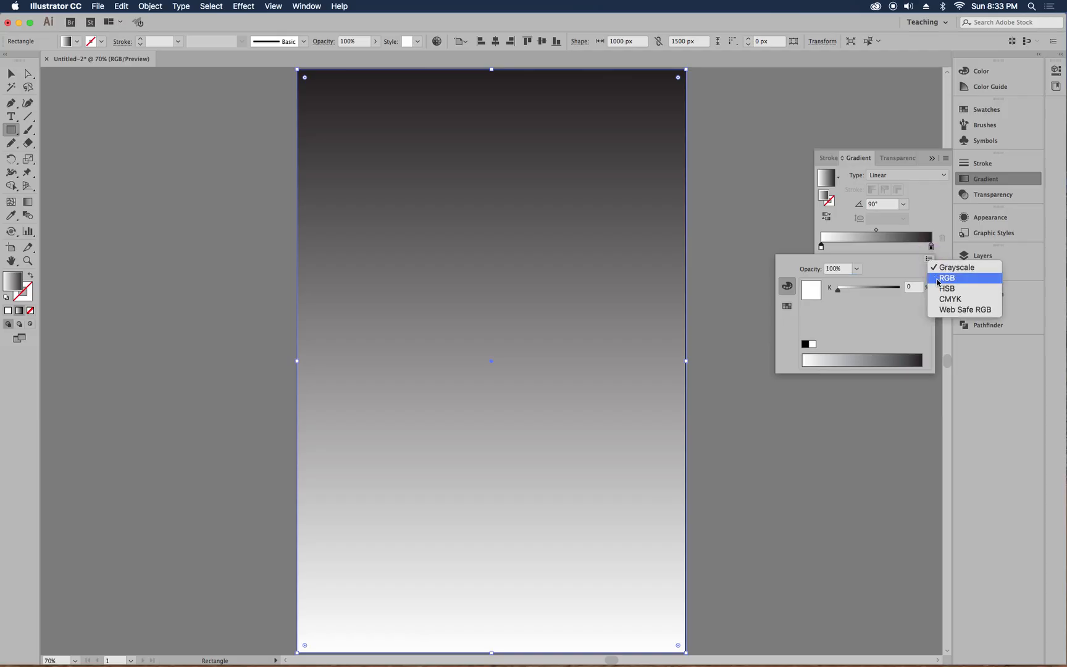
click(965, 300)
click(929, 259)
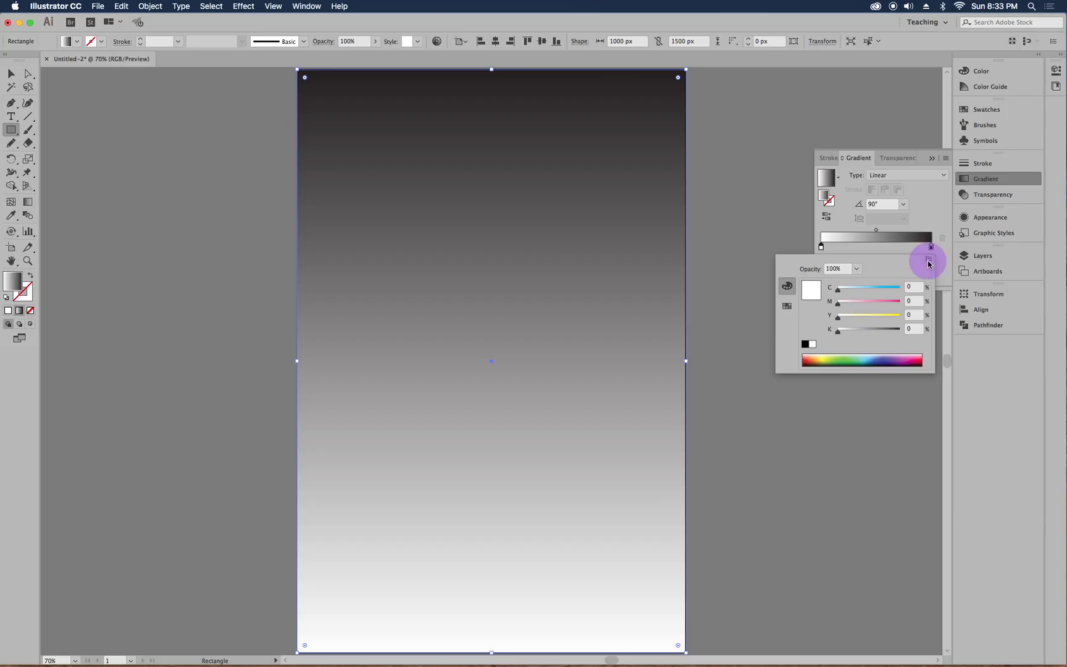
click(936, 278)
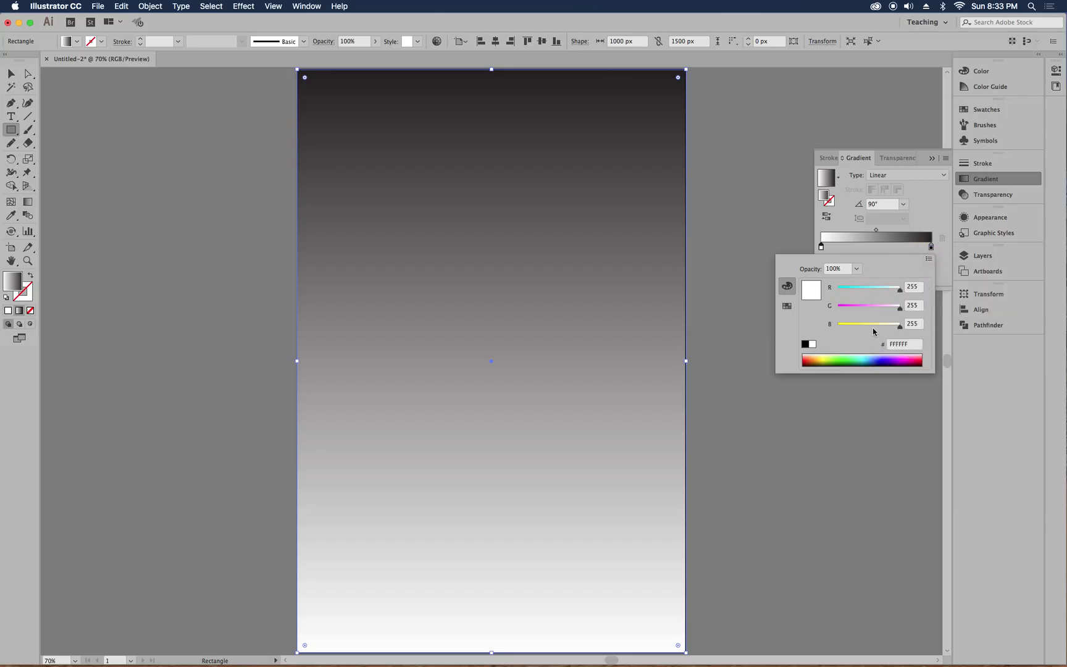
click(915, 346)
click(917, 344)
text(fdb)
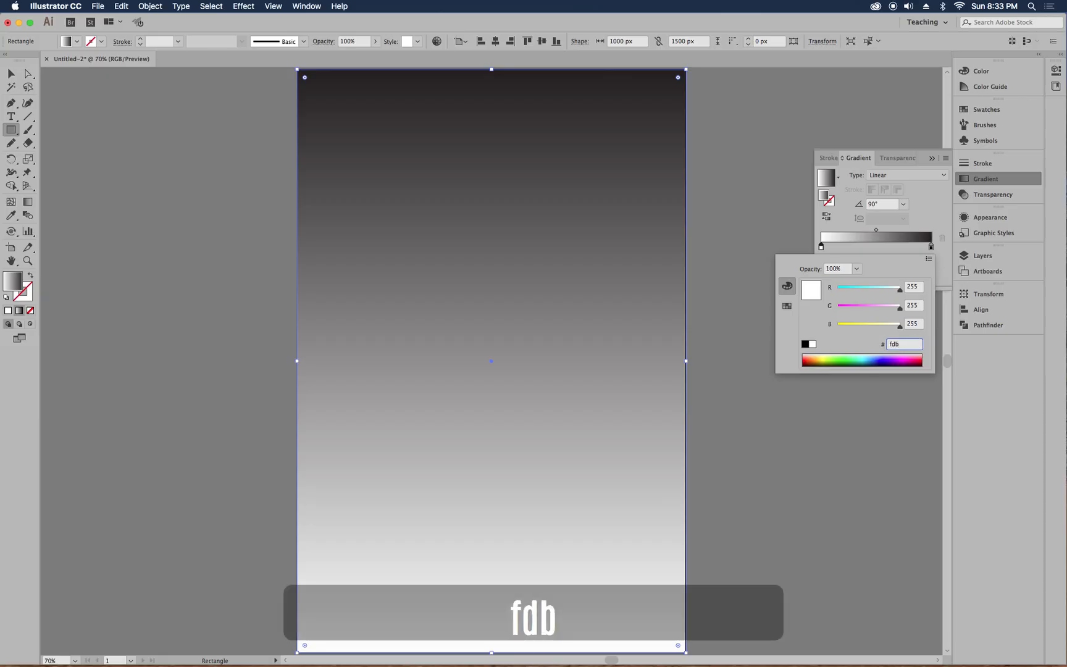
text(983)
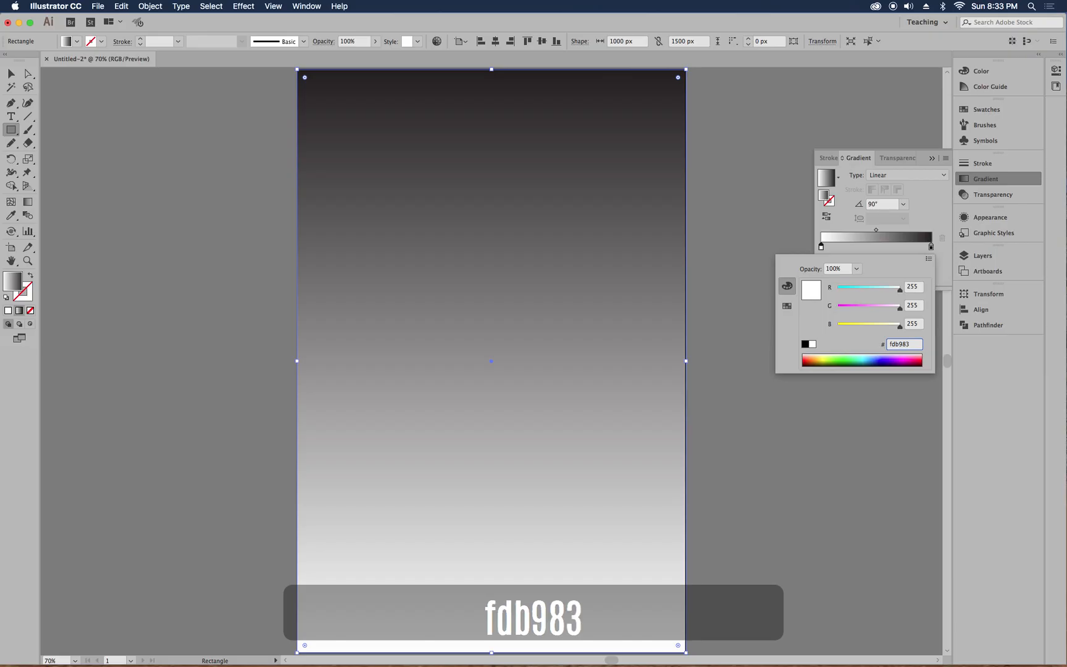
key(Return)
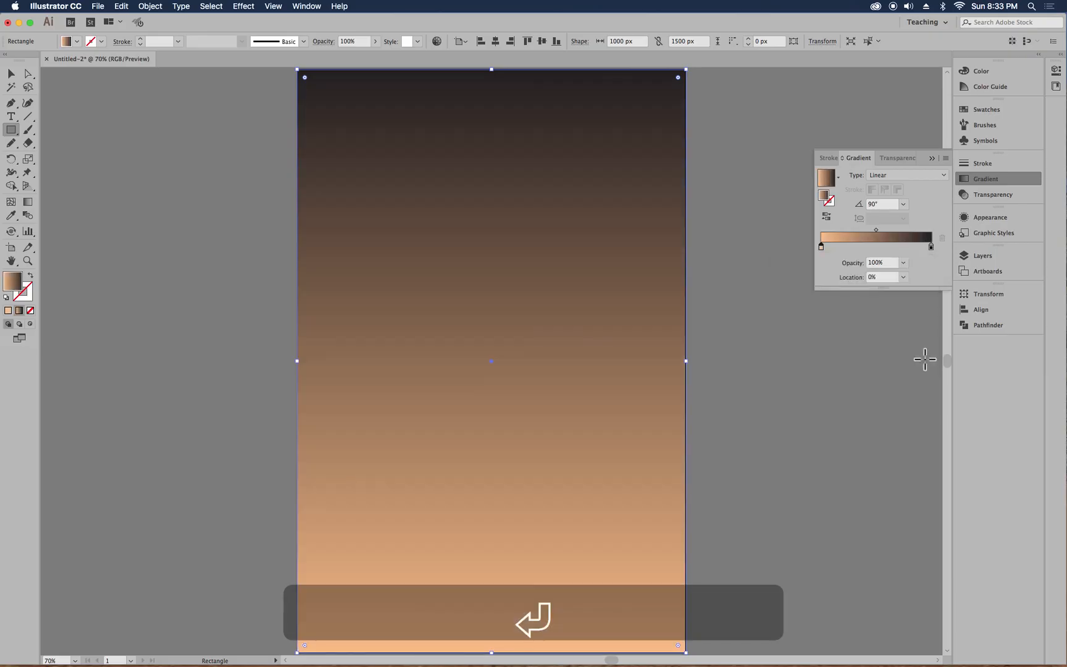
- Add a gradient stop at about 29% and set its color to #ff6655
click(854, 245)
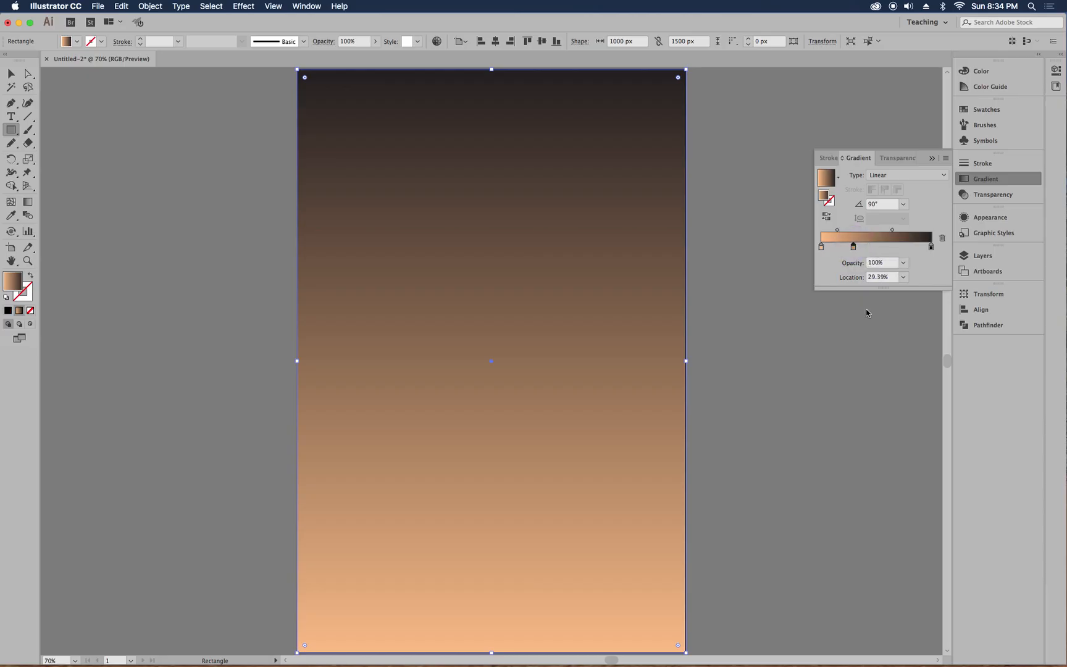
double_click(853, 247)
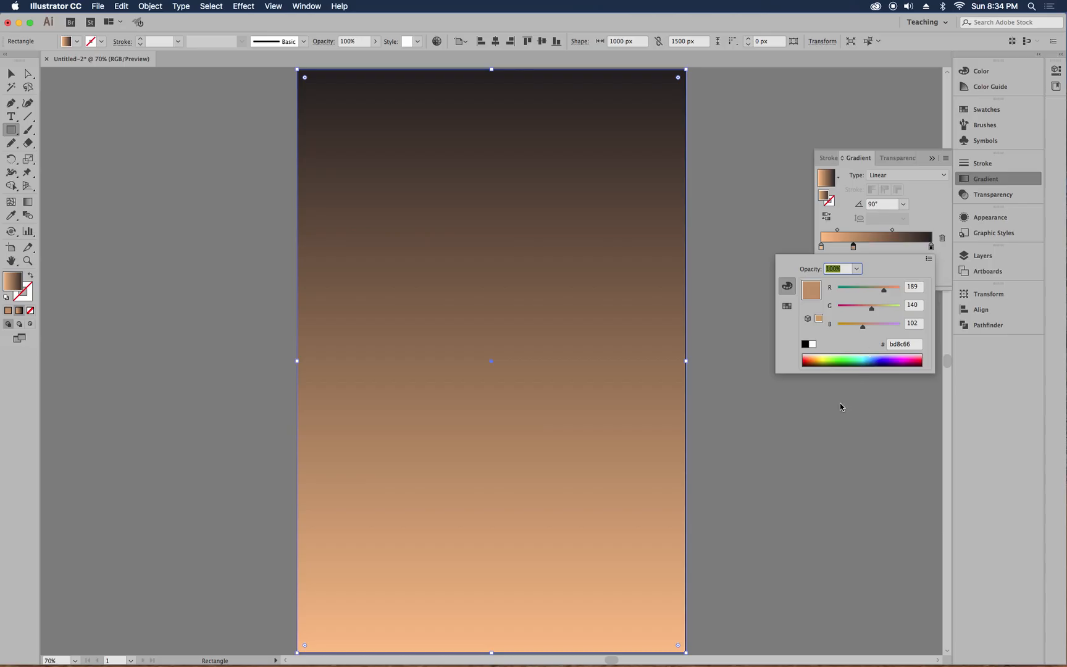
click(904, 344)
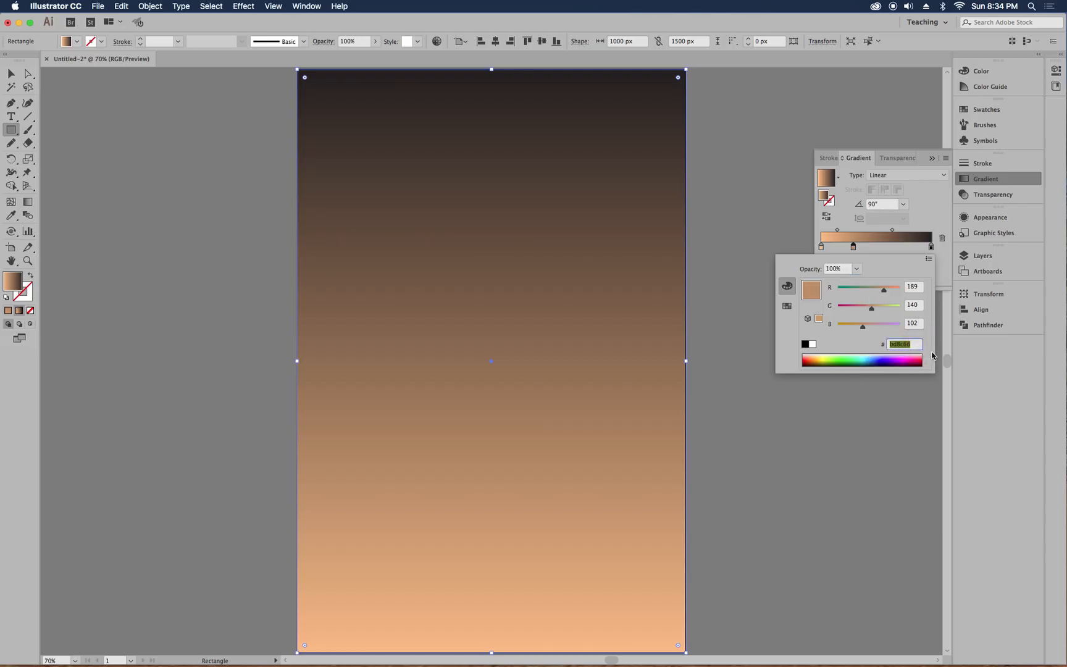
text(ff)
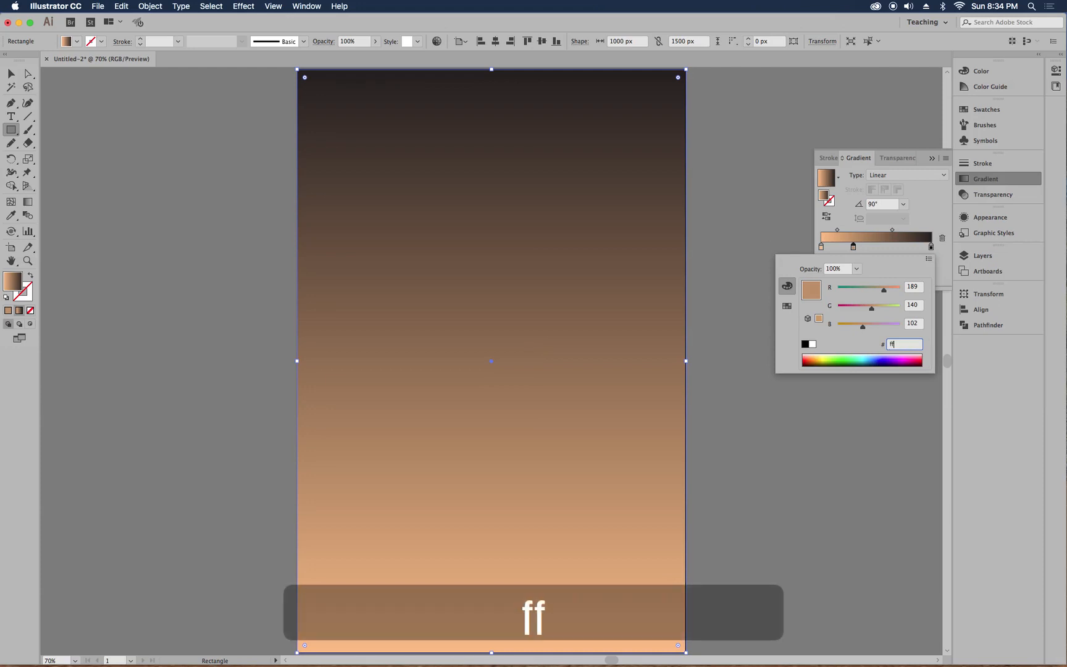
text(6655)
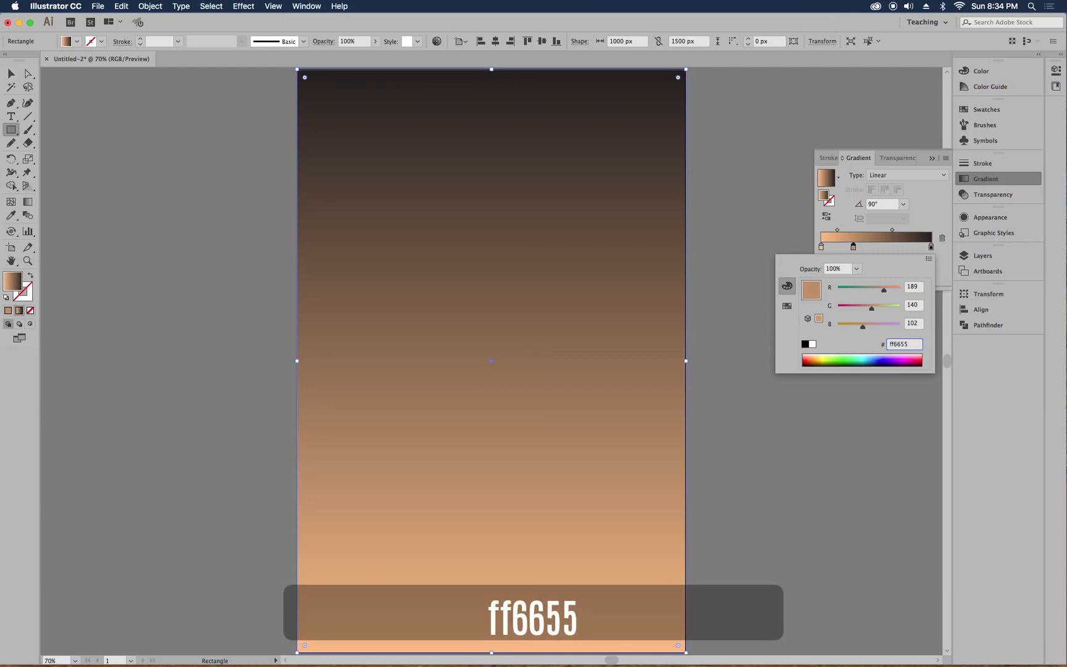
key(Return)
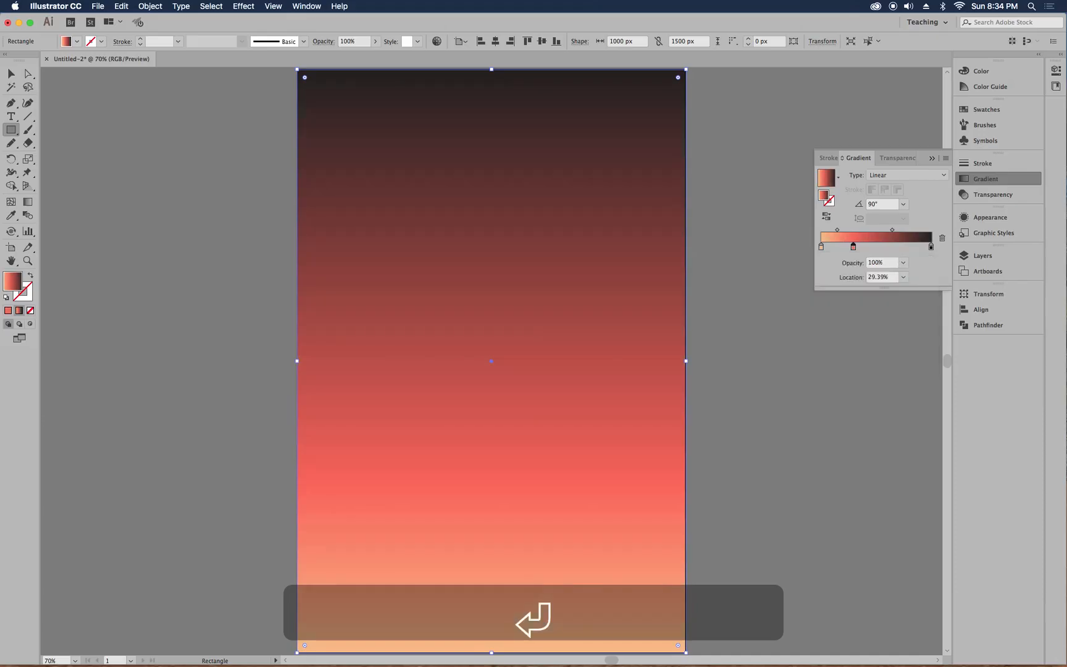
- Add another gradient stop at about 55% and set its color to #7b0f3b
click(881, 245)
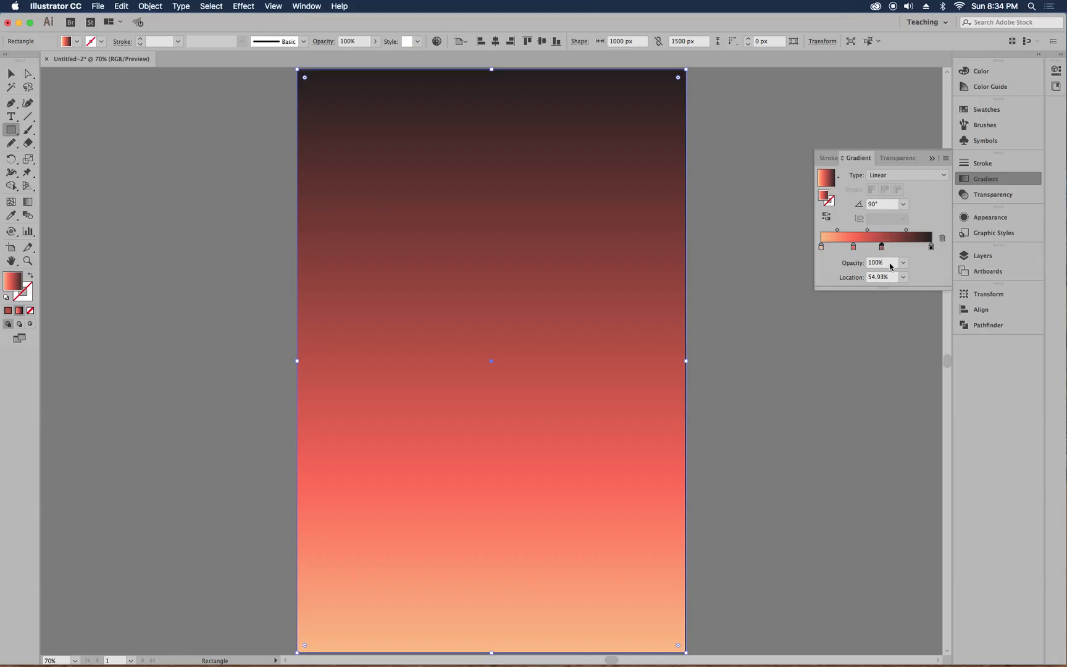
double_click(882, 246)
click(903, 344)
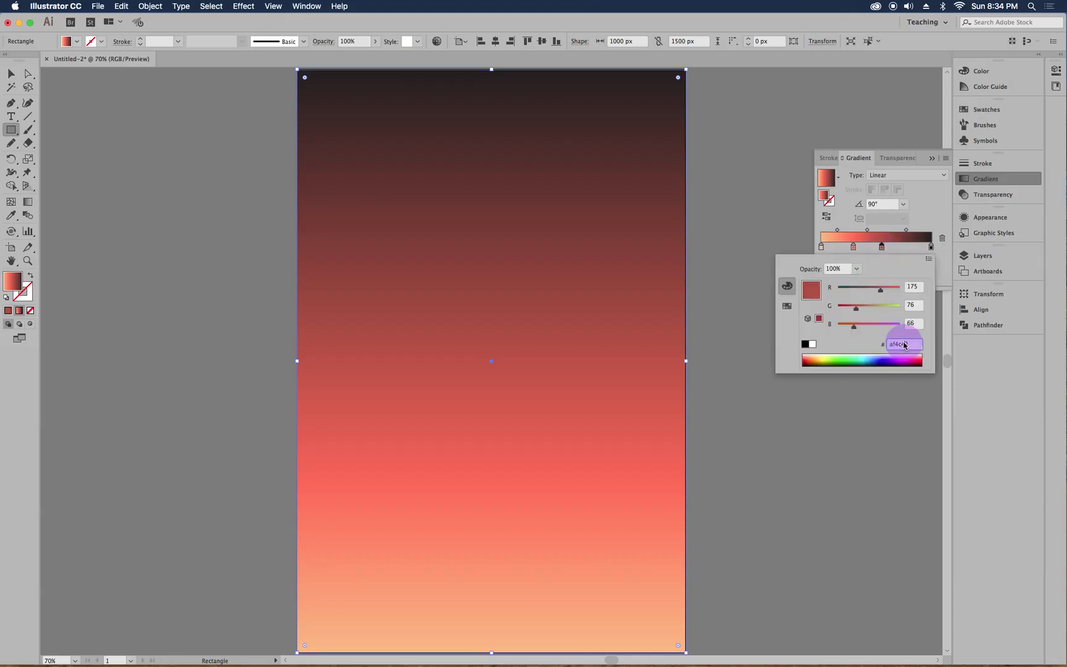
double_click(910, 344)
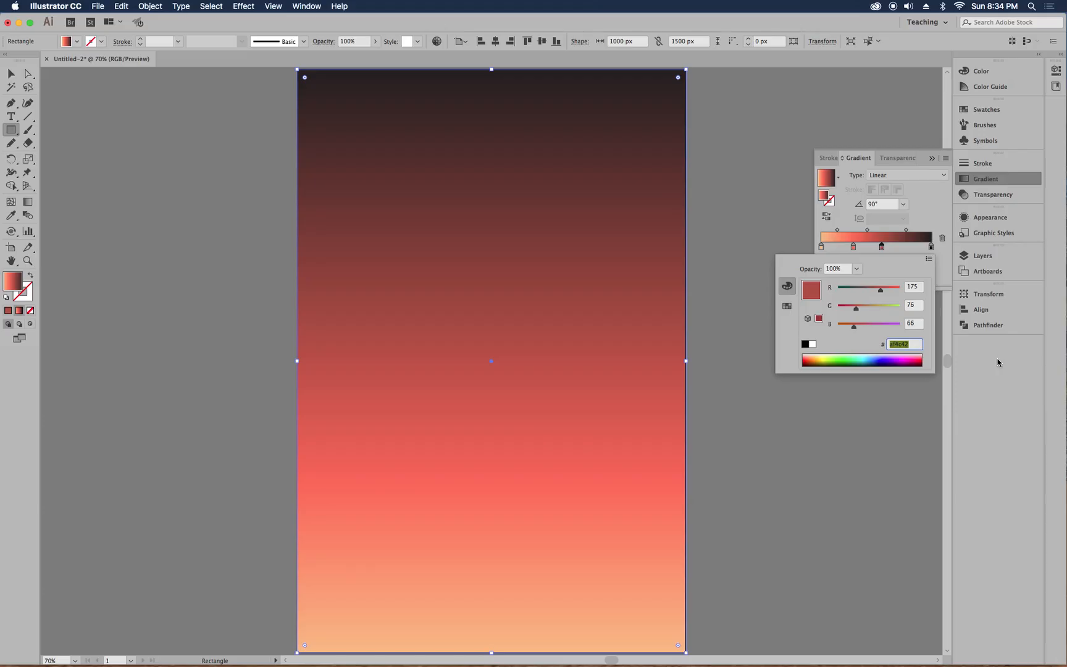
text(7)
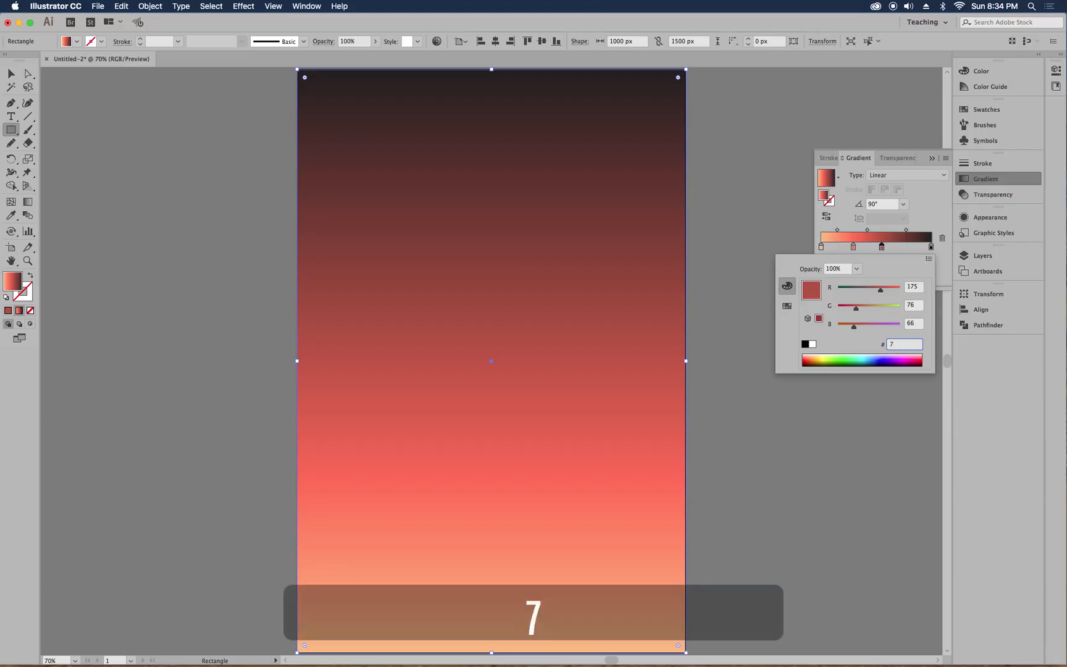
text(b0)
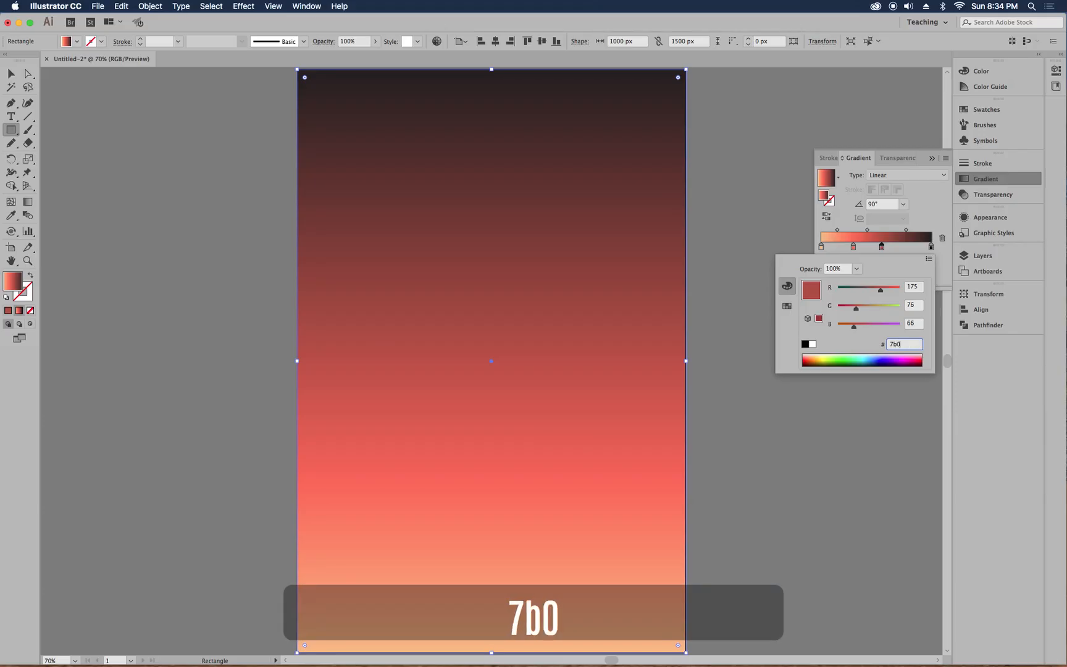
text(f3b)
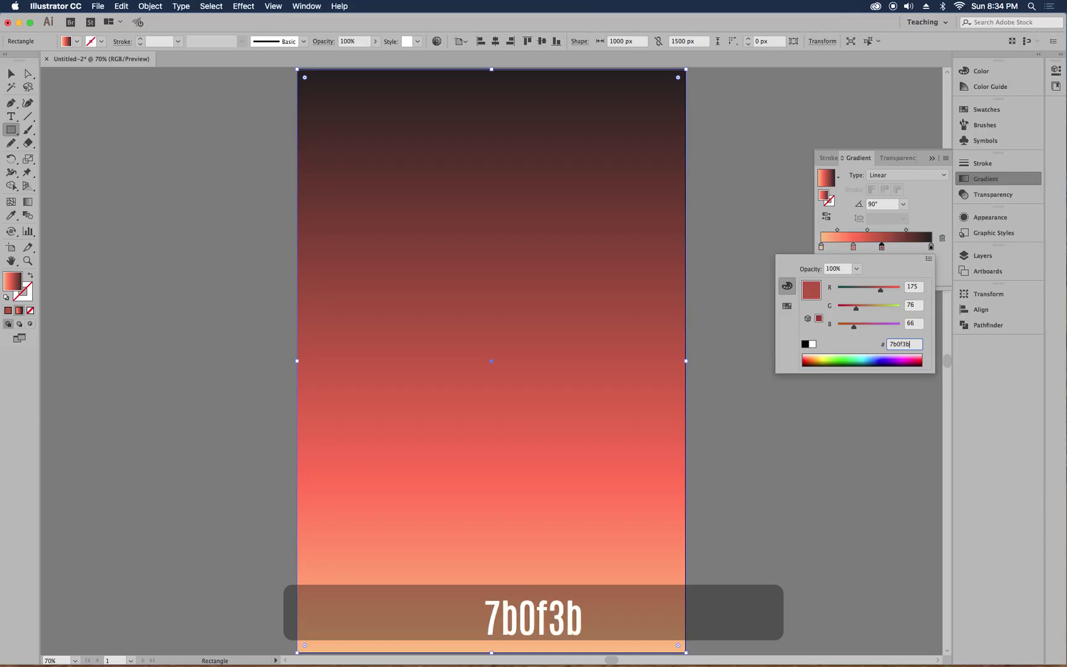
key(Return)
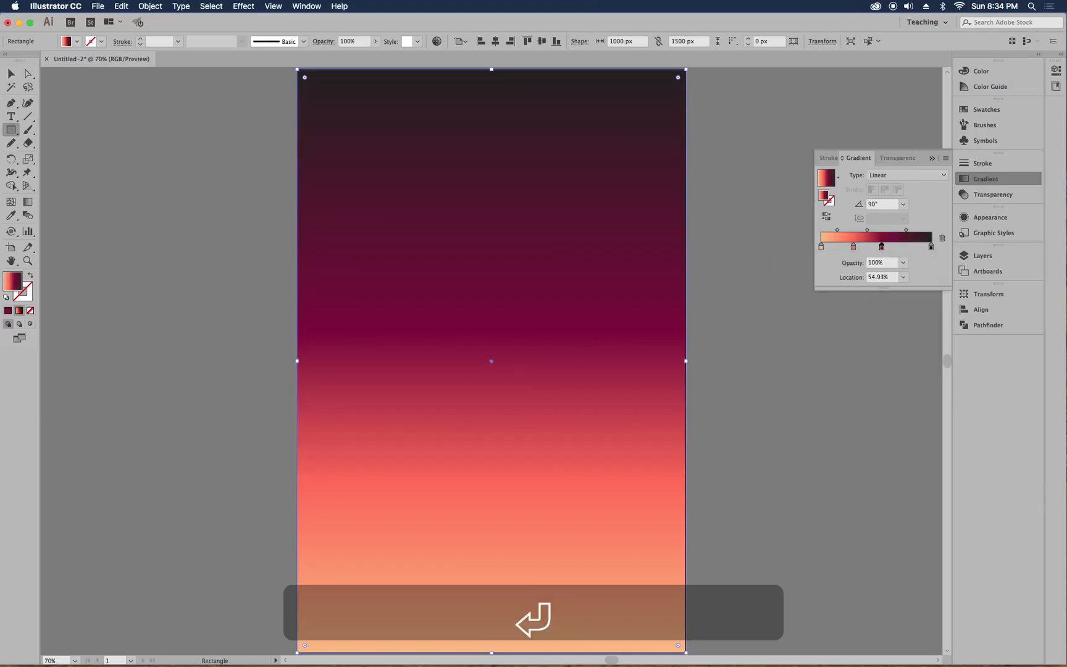
- Switch the gradient's black end stop to the RGB color model and set its color to #310045
double_click(931, 247)
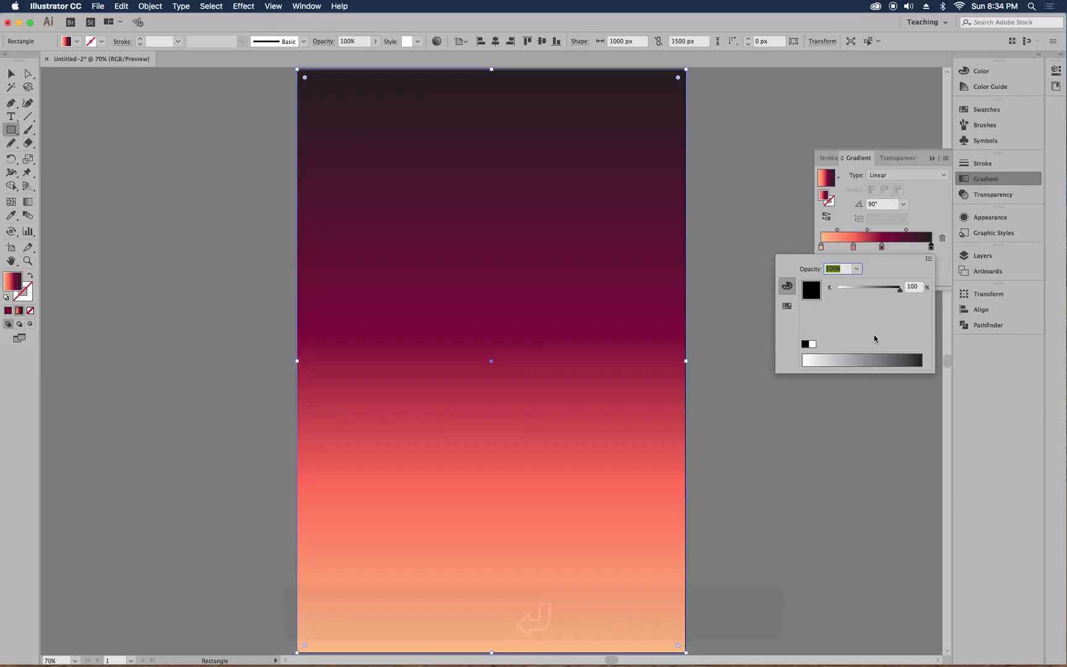
click(929, 260)
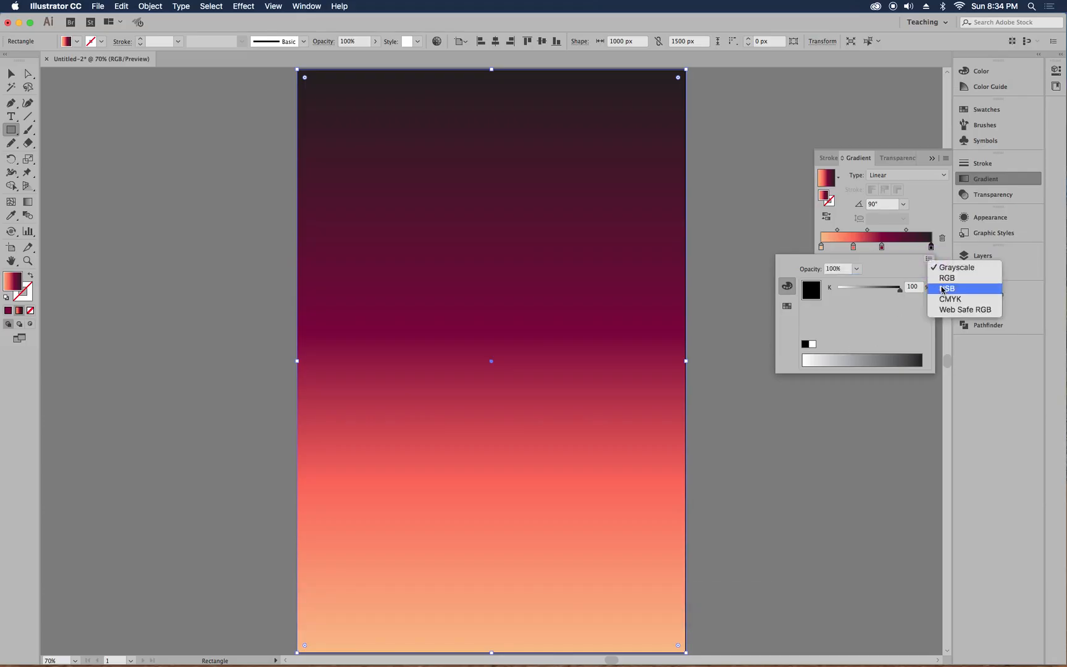
click(947, 278)
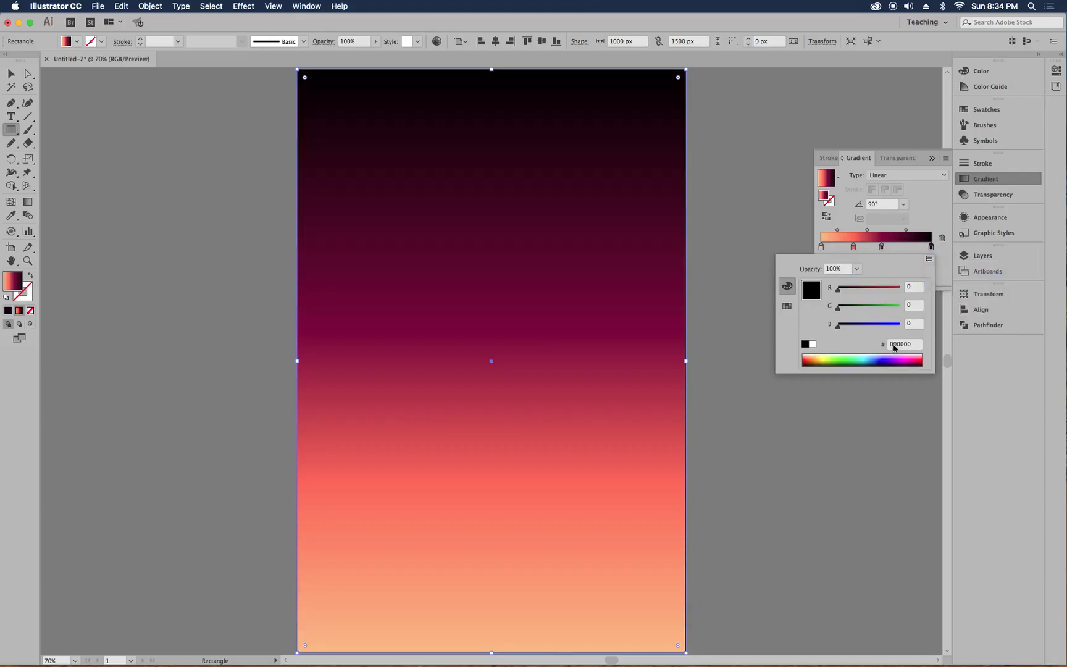
click(906, 345)
text(31)
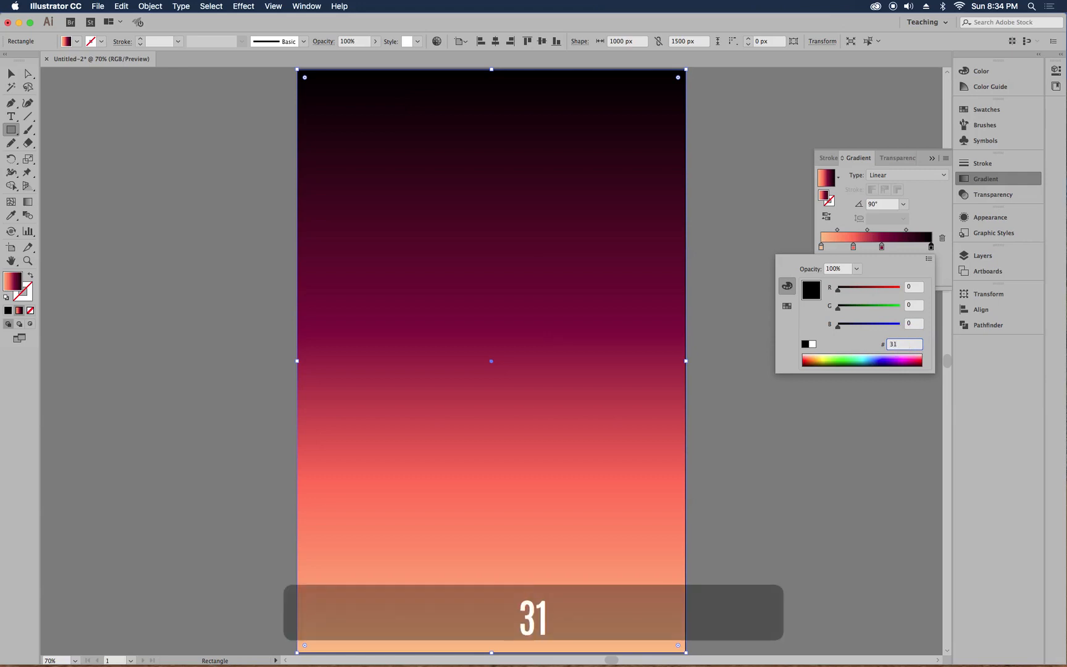
text(0045)
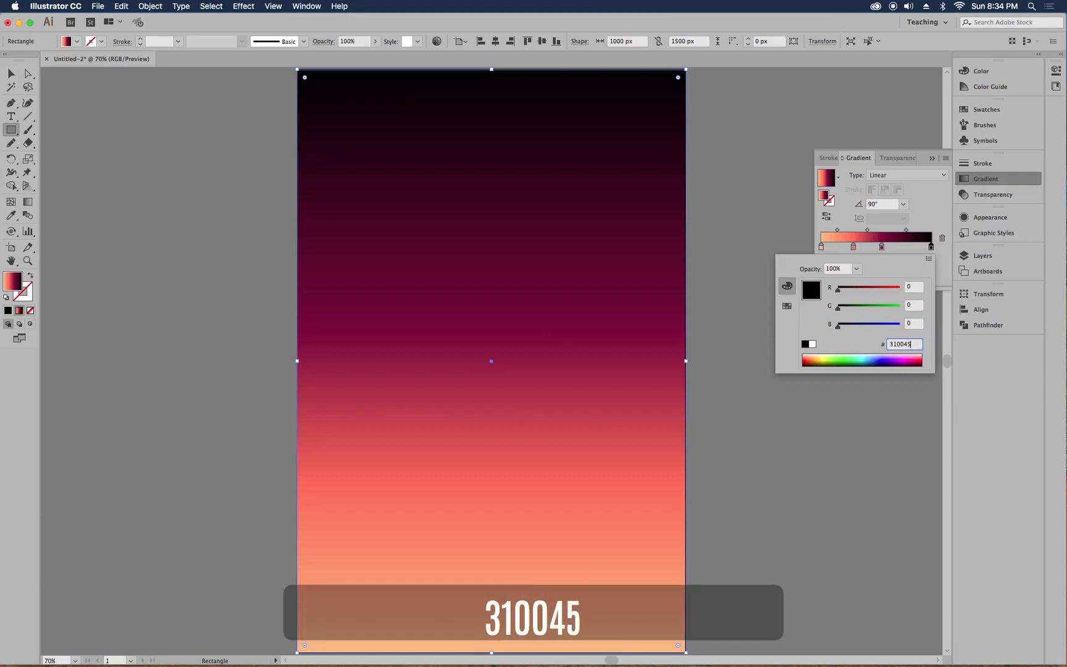
key(Return)
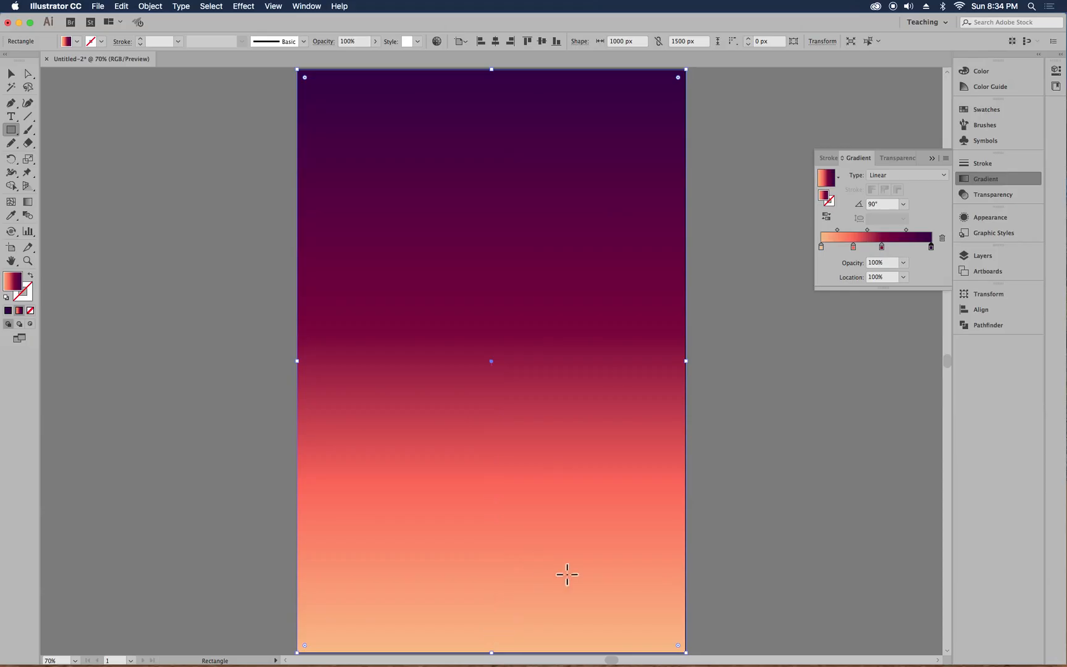
- Shift the coral and maroon gradient stops toward the dark purple end, and remove the extra peach stop at about 10%
click(882, 247)
drag(884, 249, 831, 247)
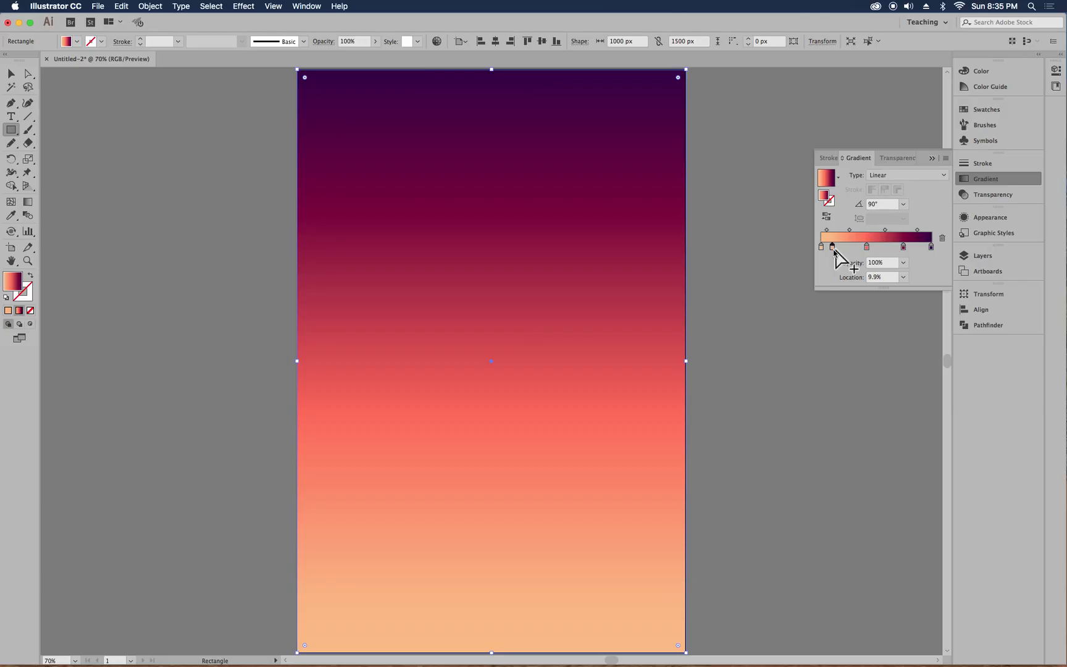
drag(833, 246, 840, 380)
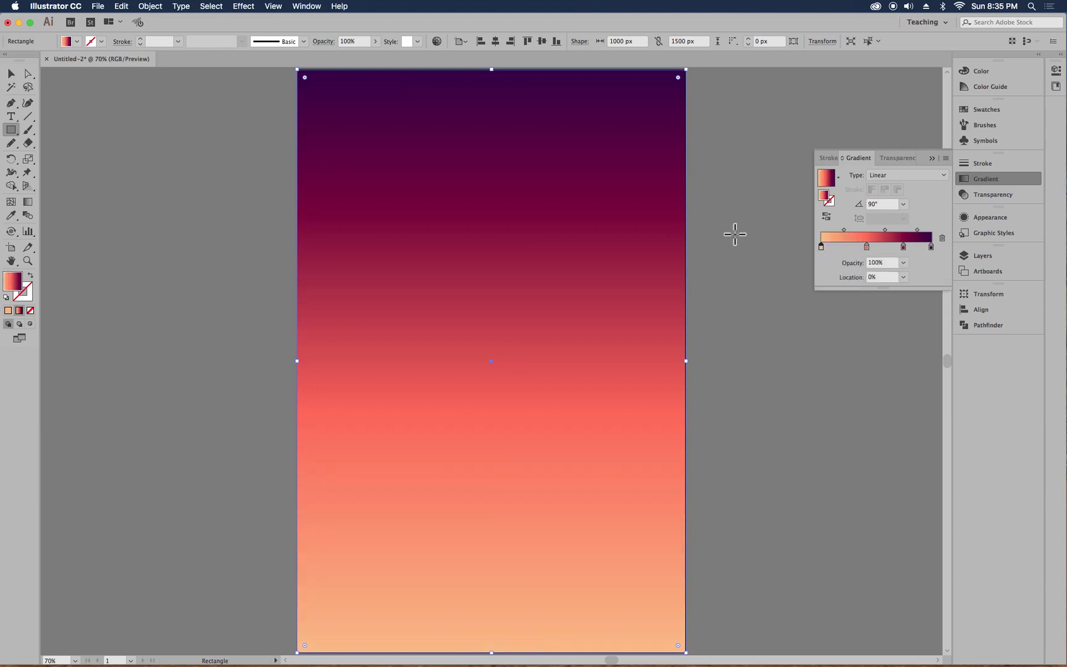
click(931, 160)
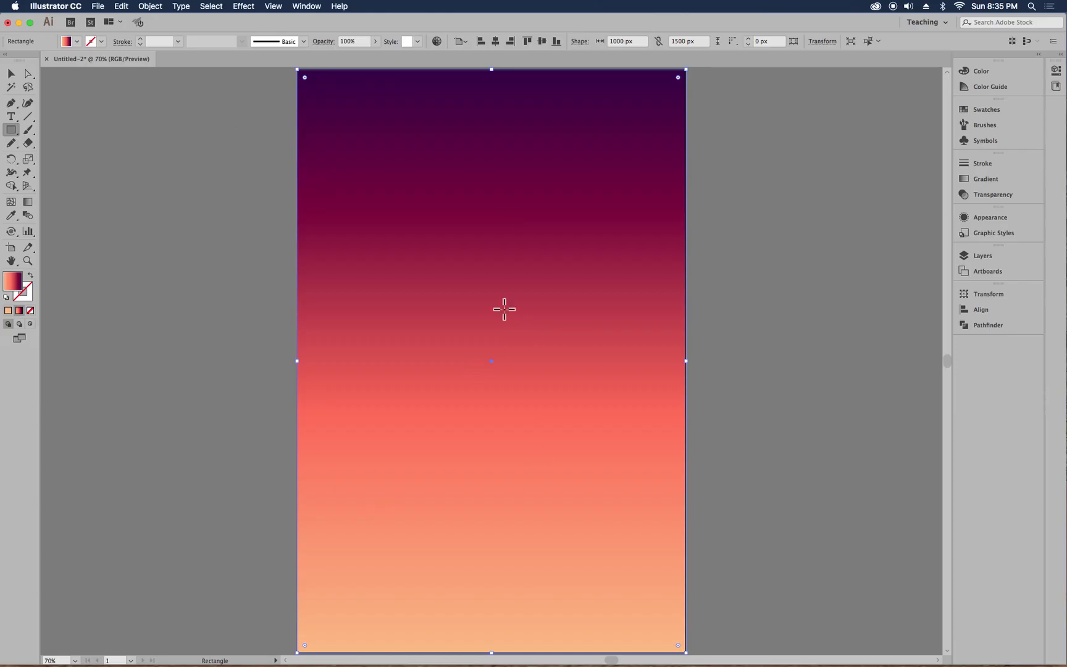
- Lock the gradient background rectangle and activate the Selection tool
click(151, 7)
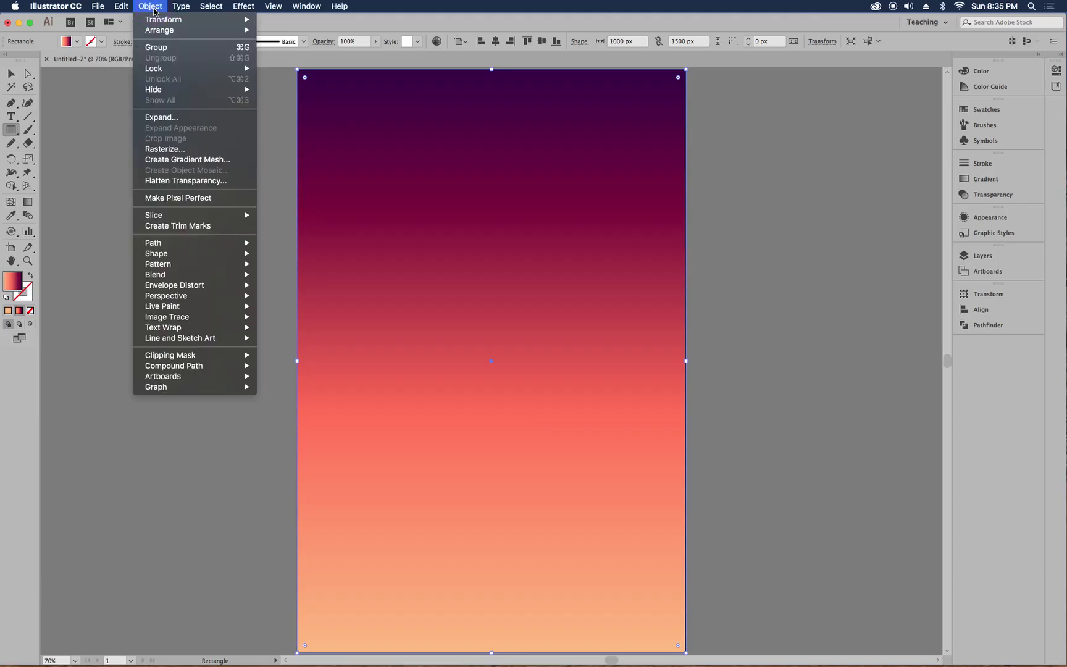
mouse_move(156, 69)
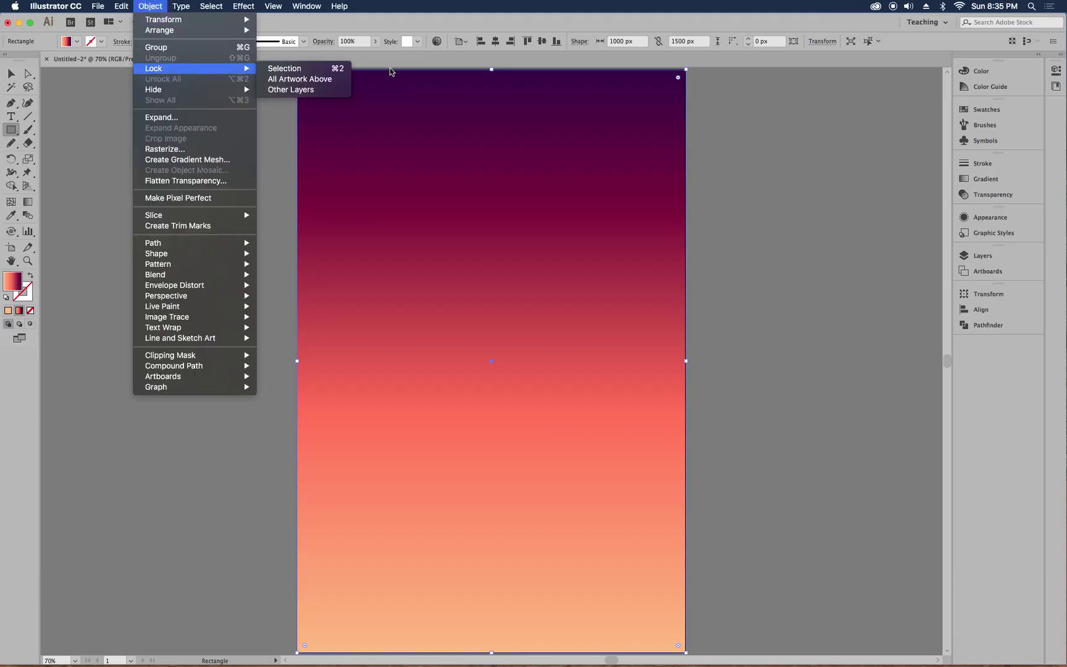
click(318, 71)
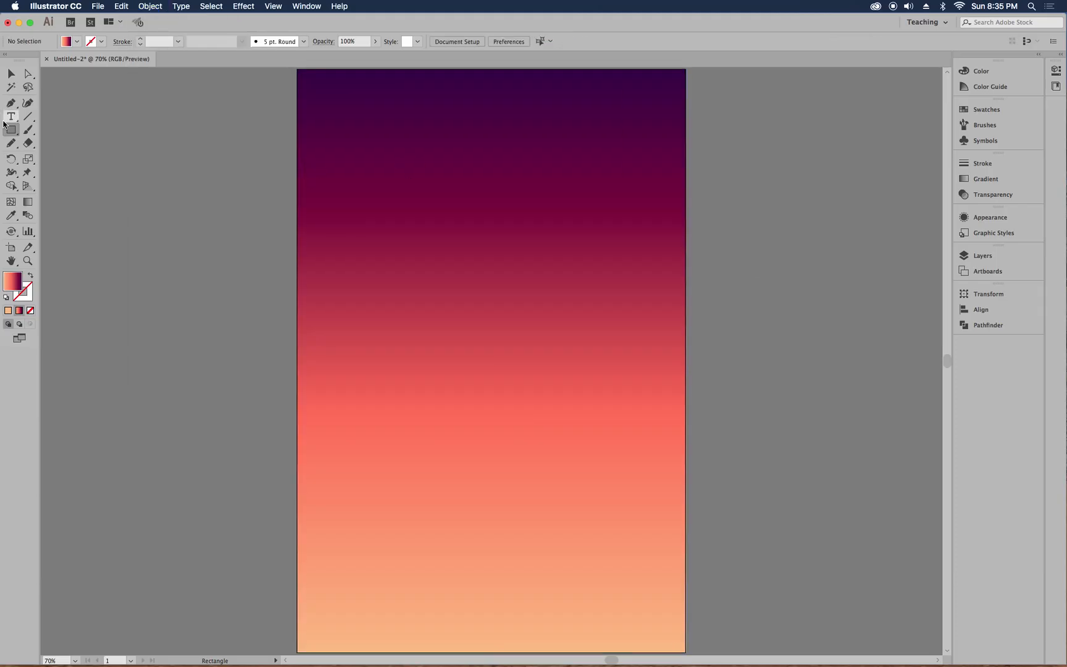
click(10, 74)
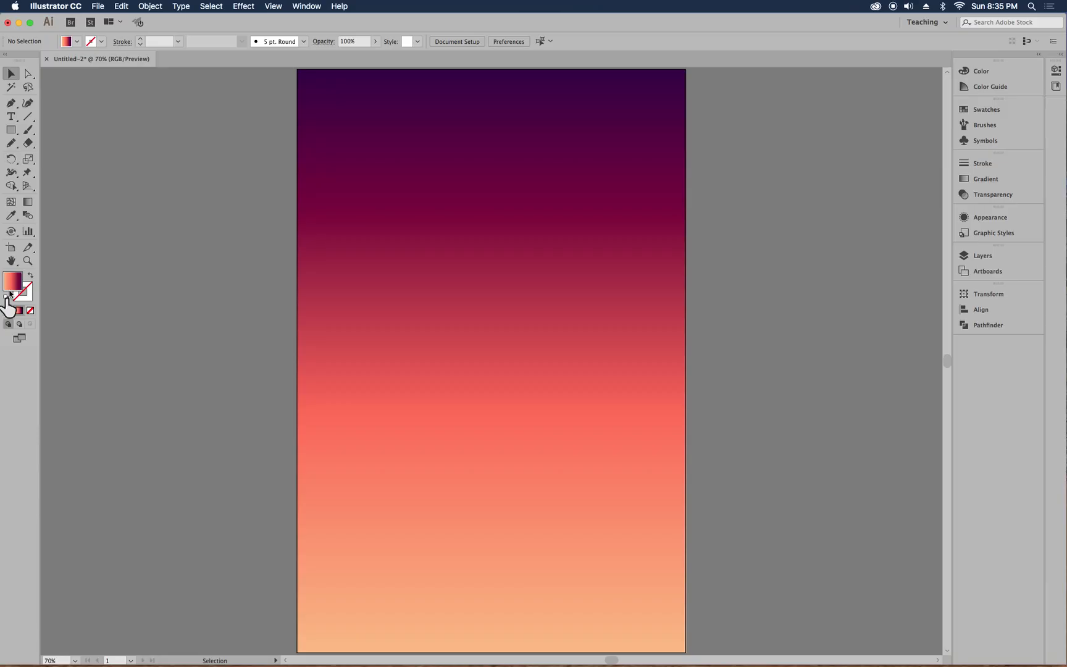
- Draw a wavy mountain ridge outline with the Pen tool across the artboard's middle, from X about -72 px to about 1162 px
click(11, 104)
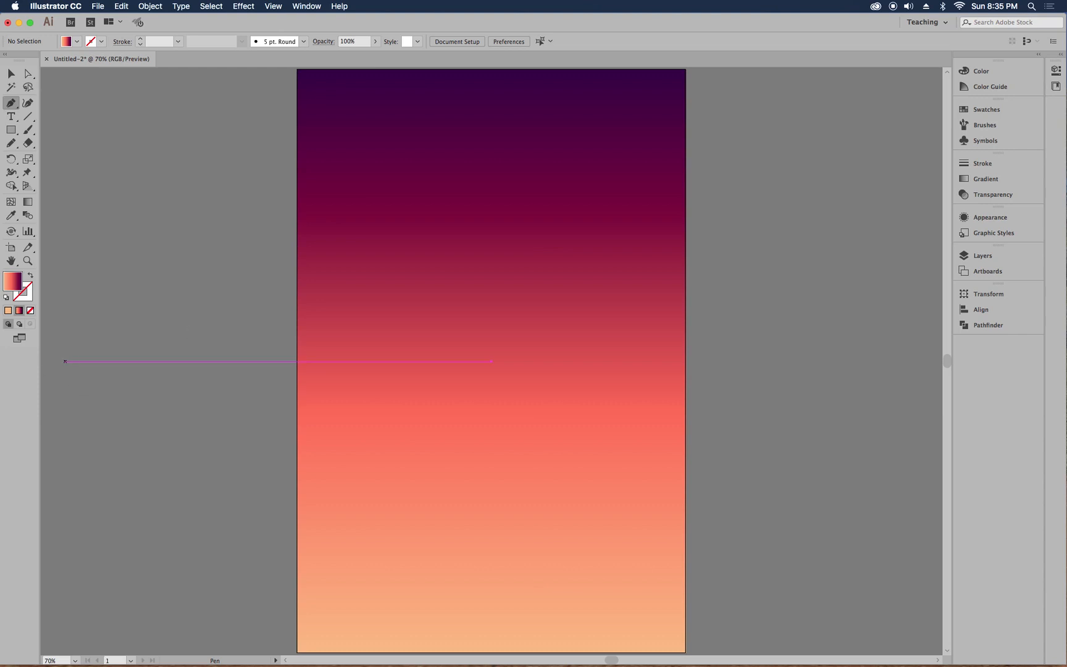
click(269, 395)
click(377, 331)
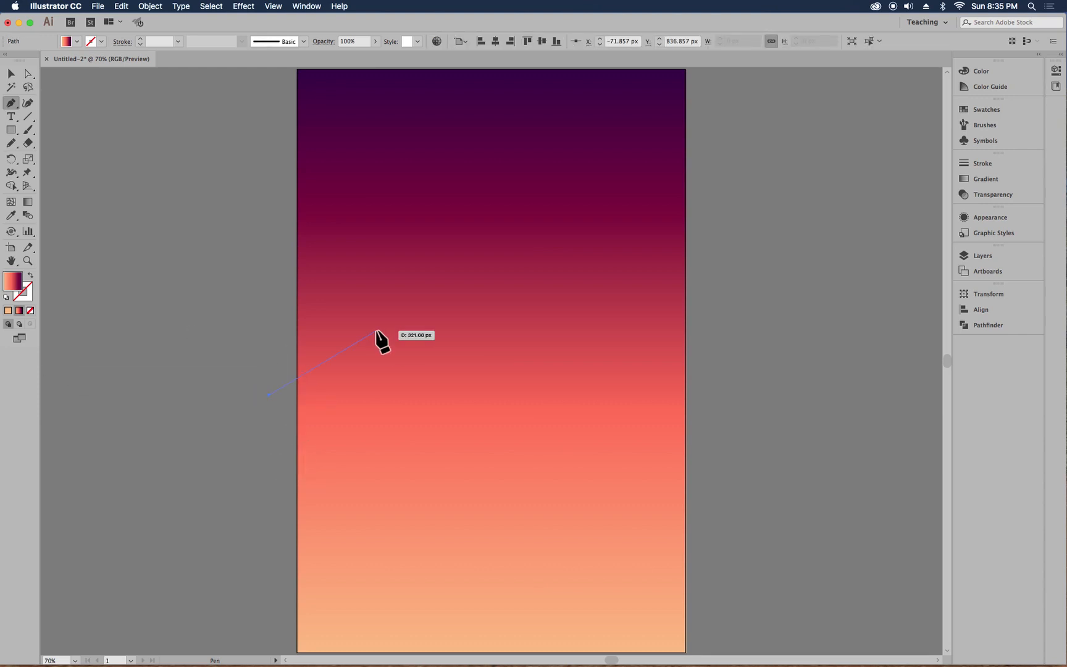
click(376, 330)
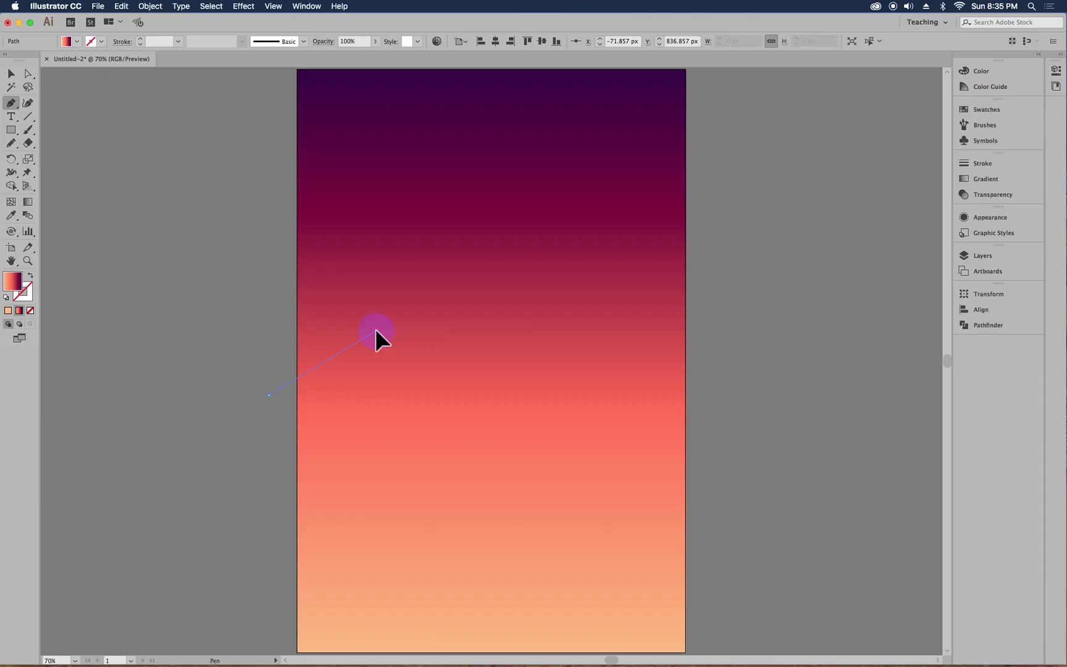
click(405, 347)
click(426, 348)
click(429, 326)
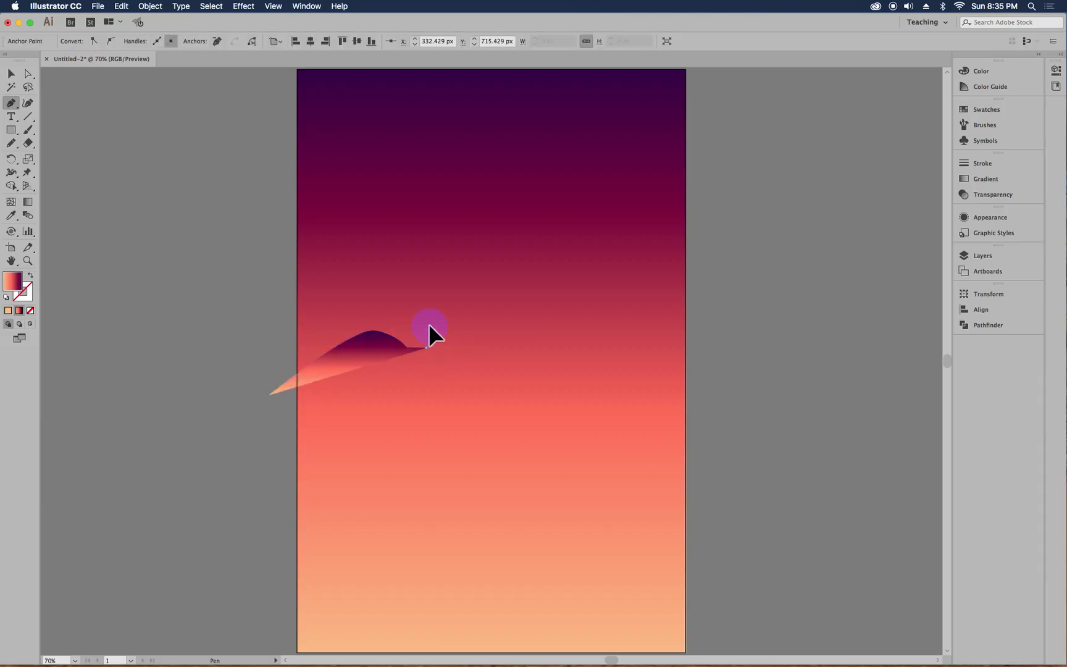
drag(446, 315, 761, 380)
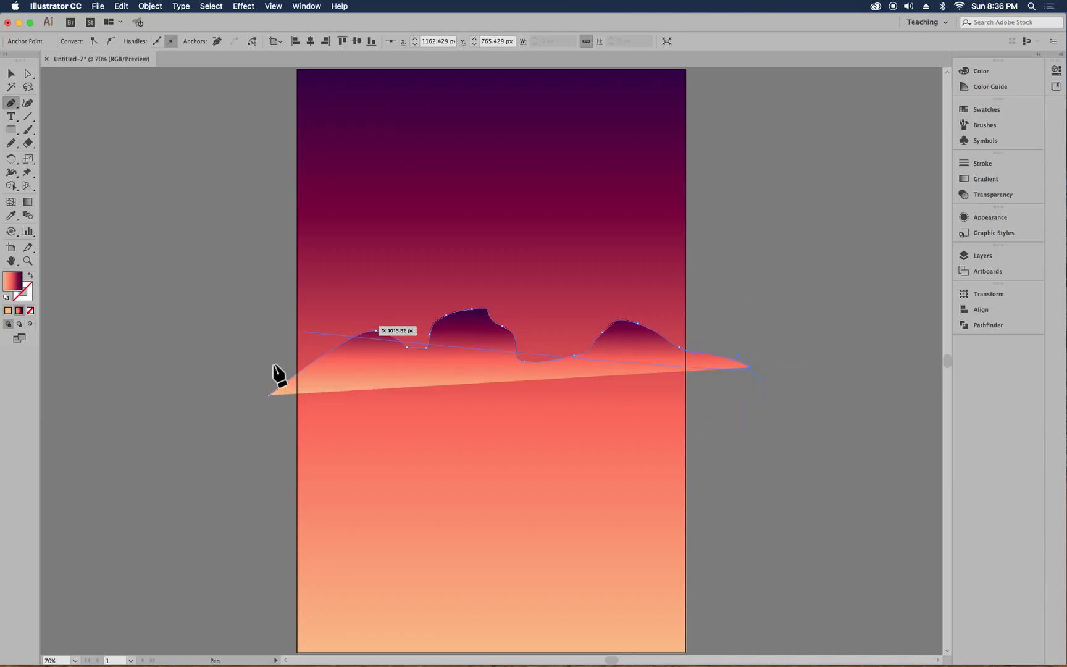
- Close the mountain path with straight sides and a level base below the artboard at Y about 1561 px
key(space)
drag(612, 443, 591, 307)
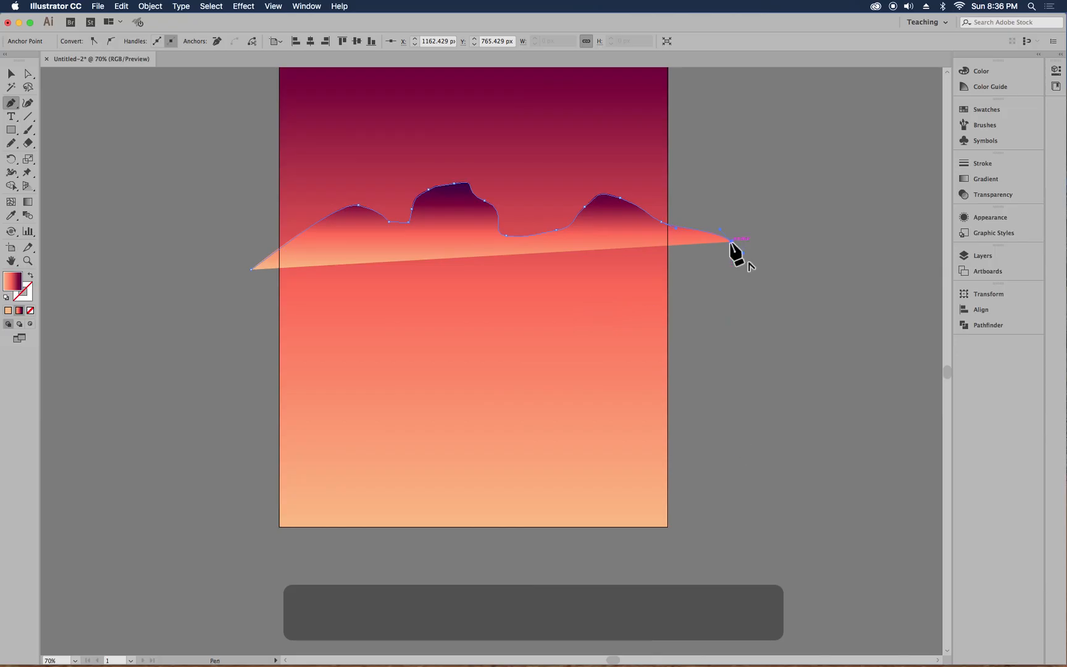
click(730, 242)
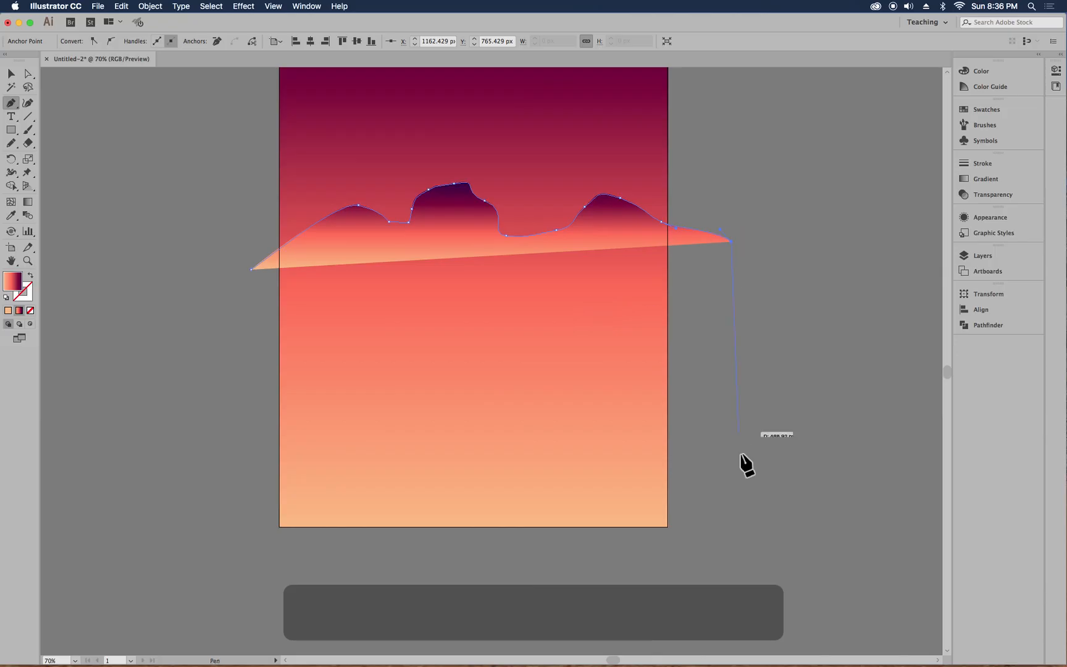
click(731, 549)
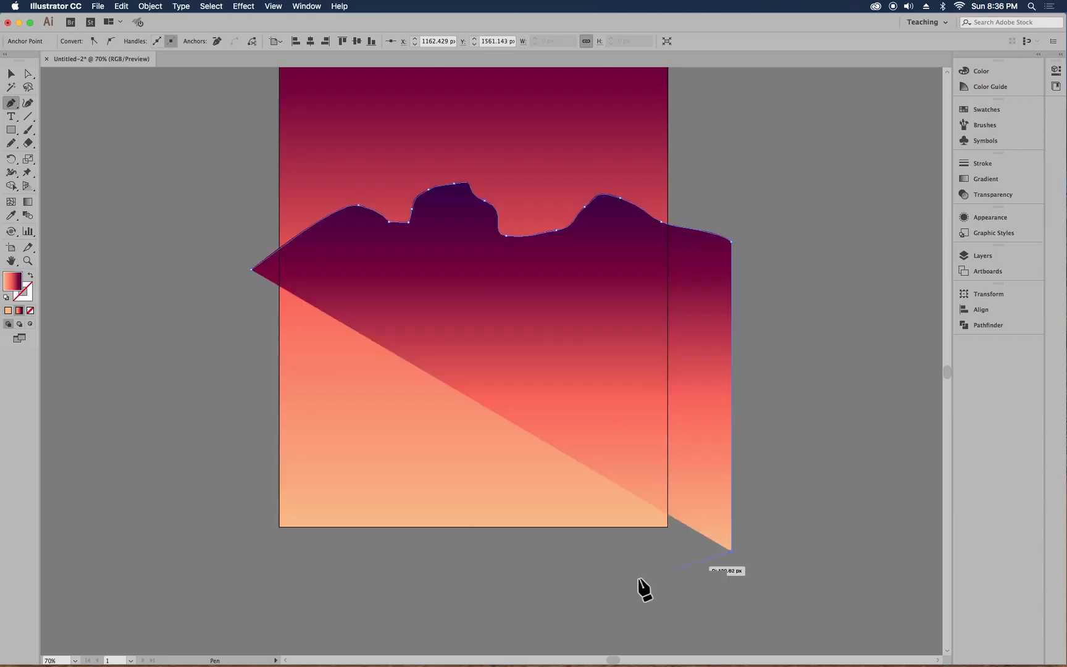
shift+click(251, 550)
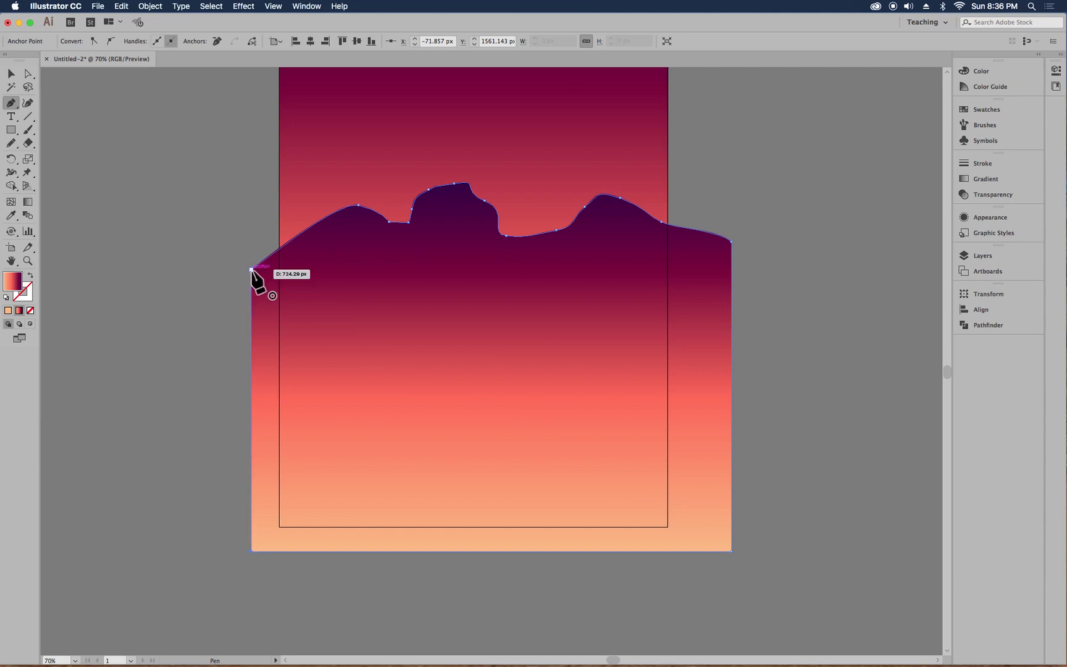
click(251, 269)
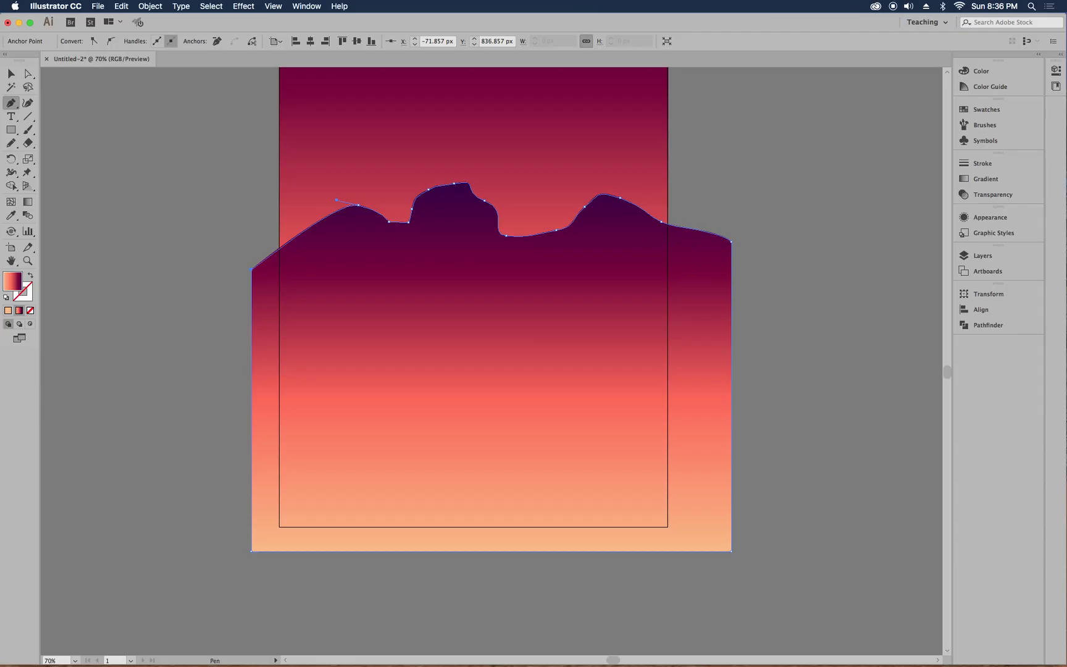
- Remove the coral and maroon stops from the mountain shape's gradient
click(989, 180)
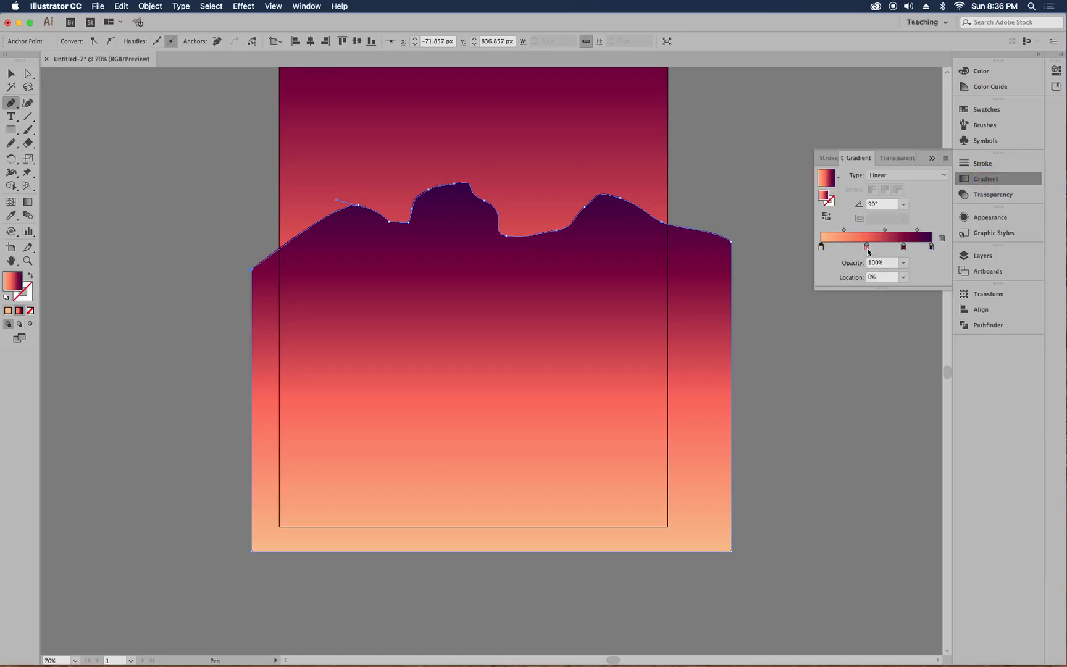
drag(867, 251, 867, 291)
drag(903, 247, 905, 293)
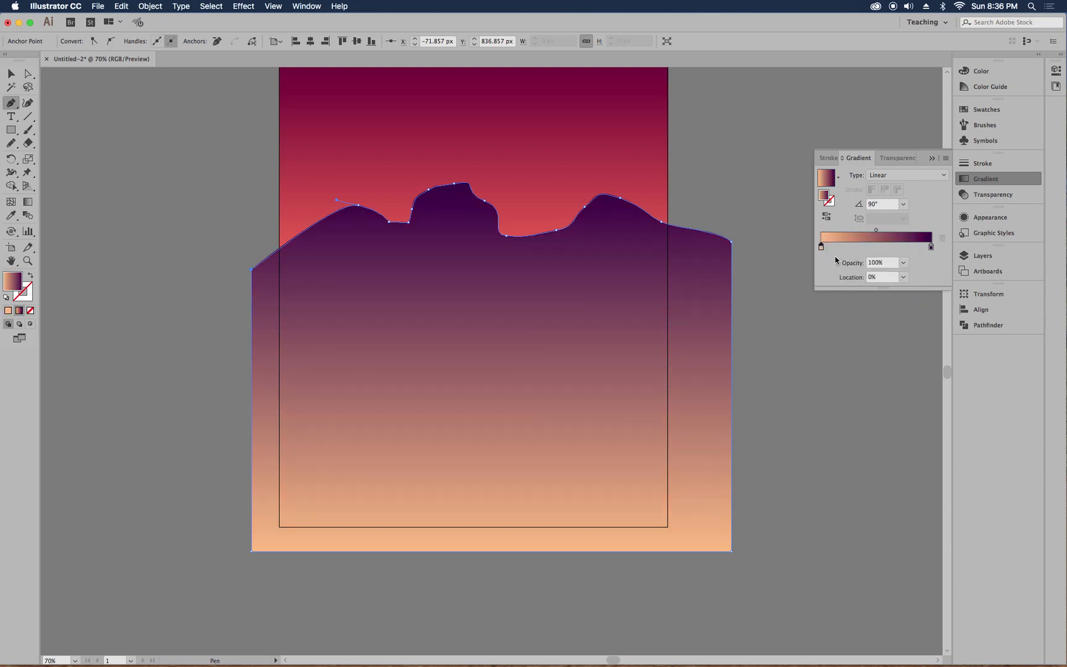
double_click(823, 246)
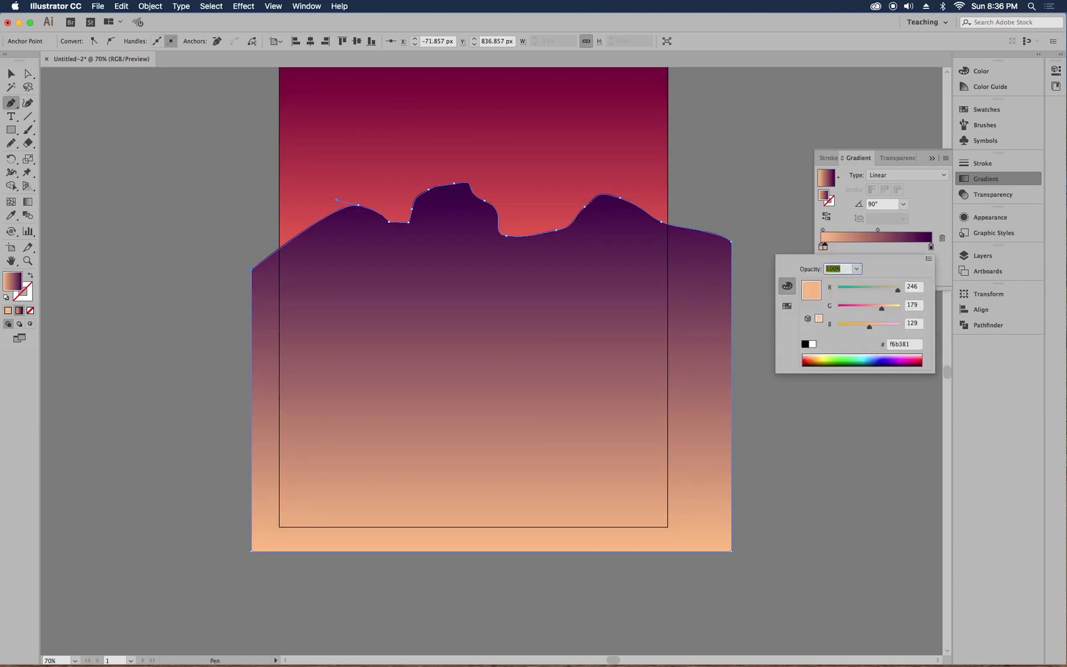
click(826, 252)
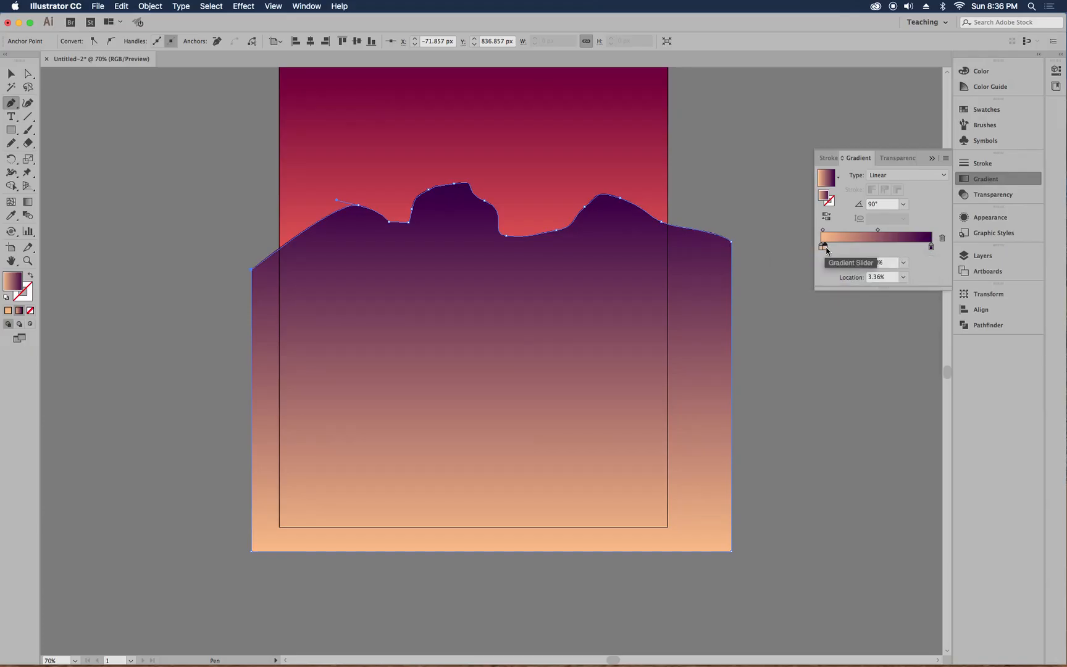
drag(825, 248, 822, 265)
- Set the mountain gradient's peach end stop to #e05f4d
double_click(821, 246)
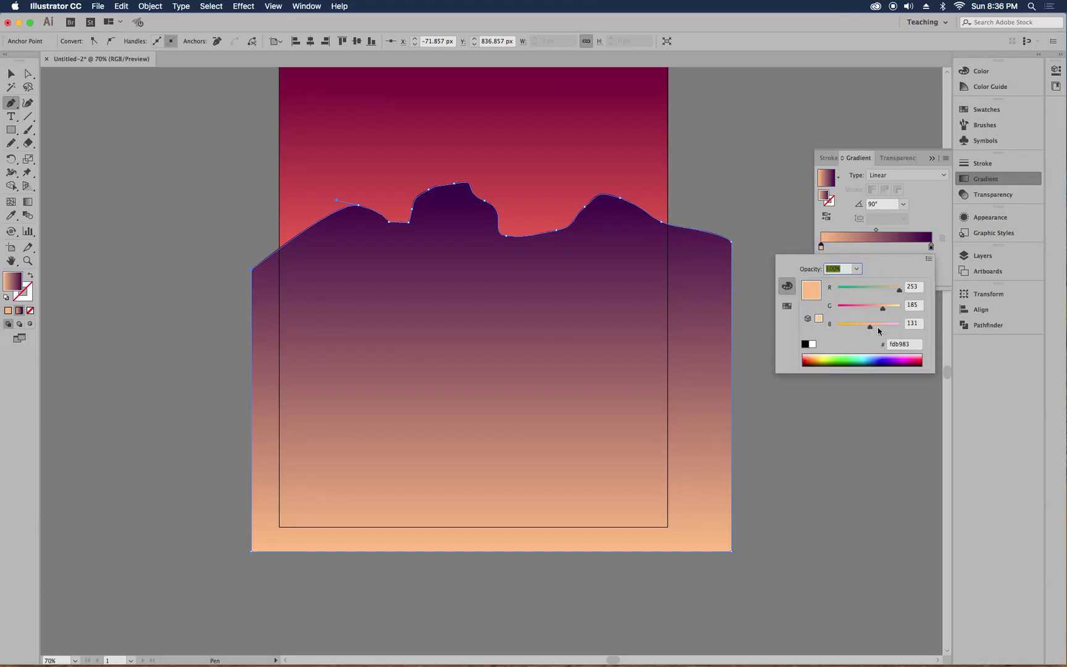
click(905, 346)
double_click(905, 347)
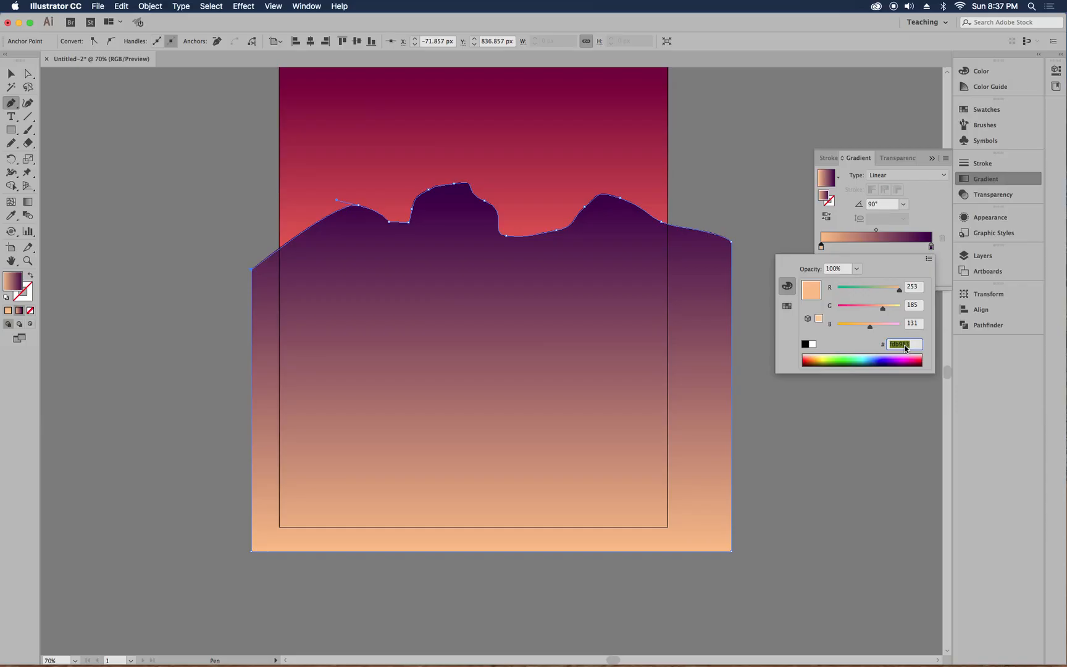
text(e0)
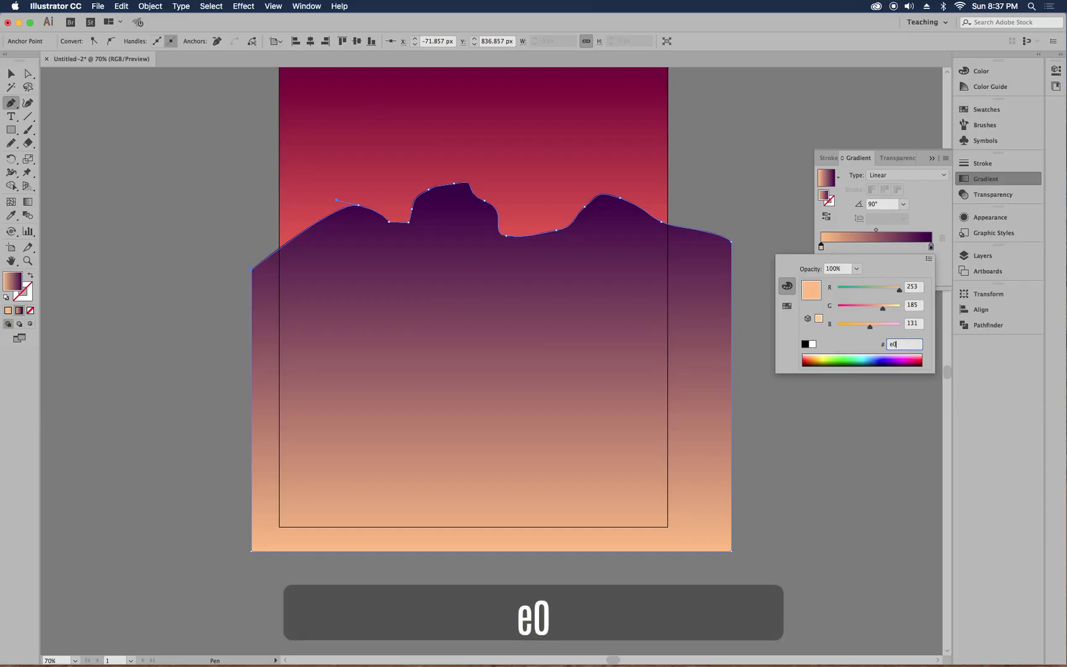
text(5f)
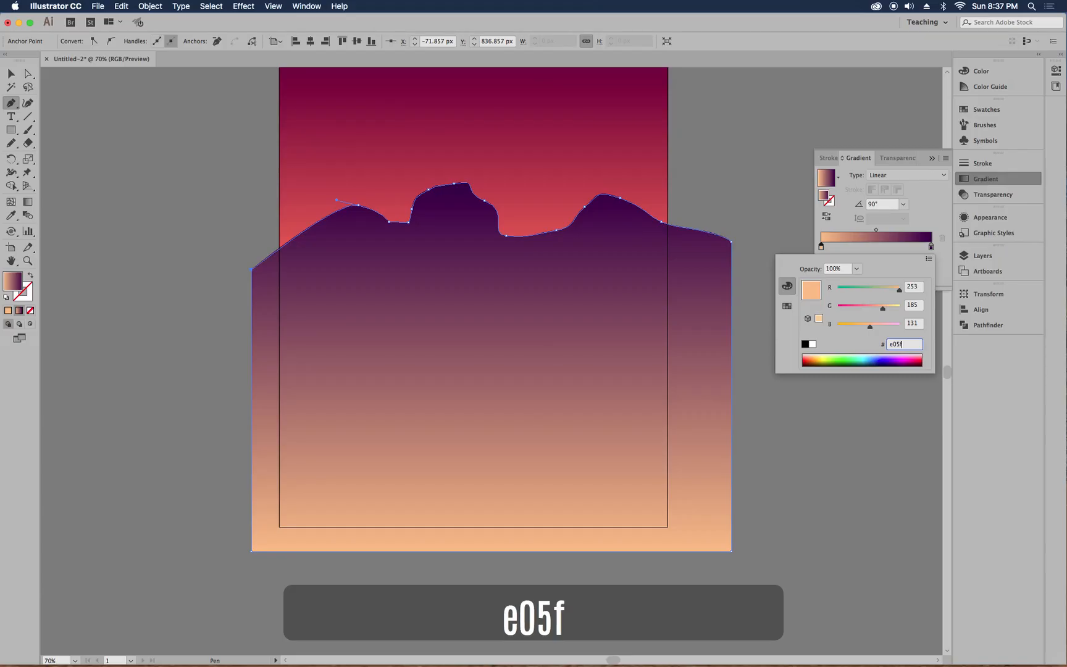
text(4df)
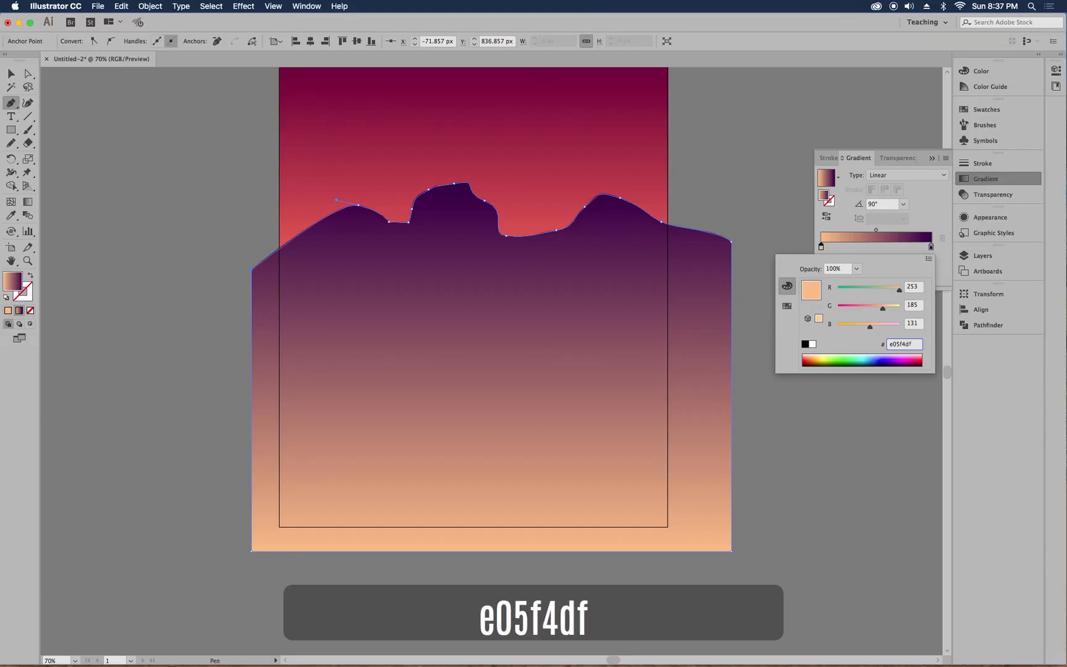
key(BackSpace)
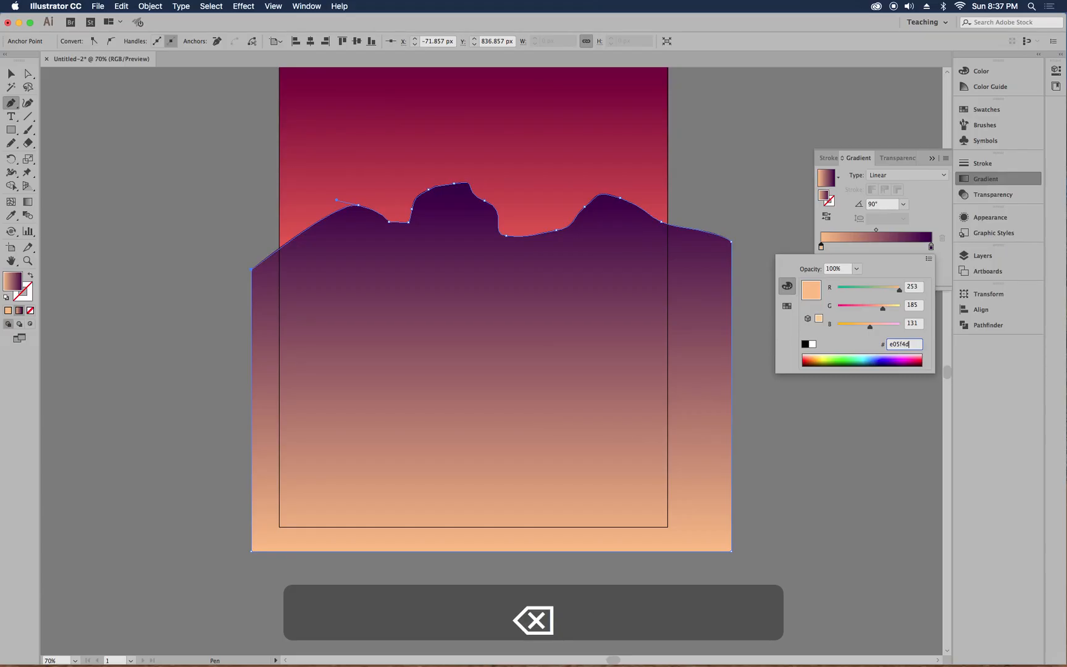
key(Return)
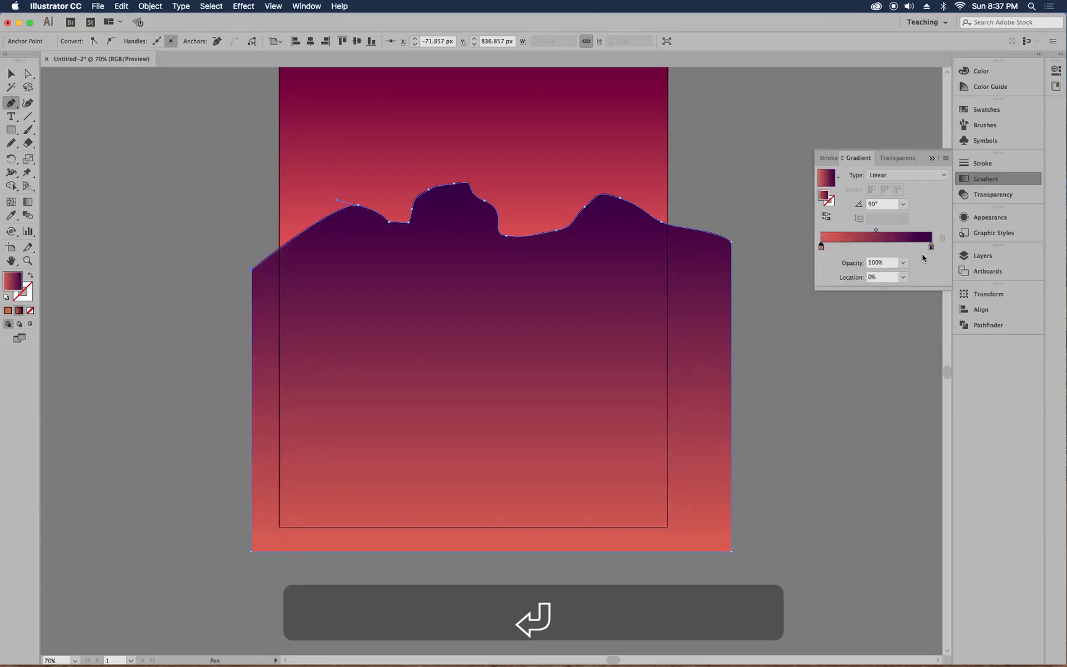
- Set the mountain gradient's dark purple end stop to #bc0e40
click(931, 247)
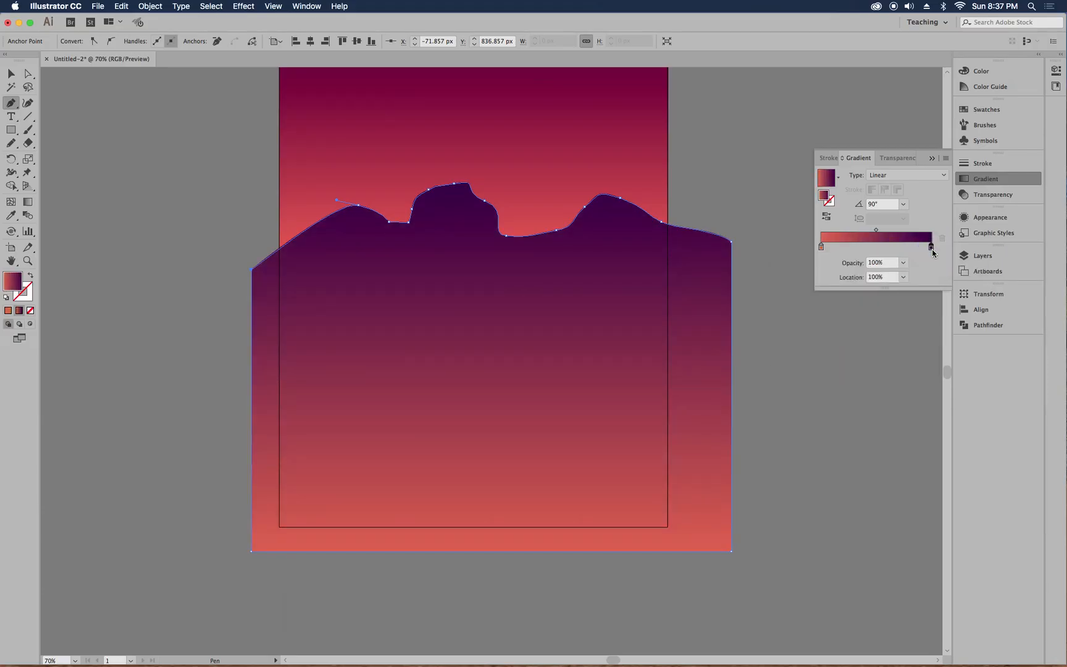
double_click(931, 247)
click(913, 345)
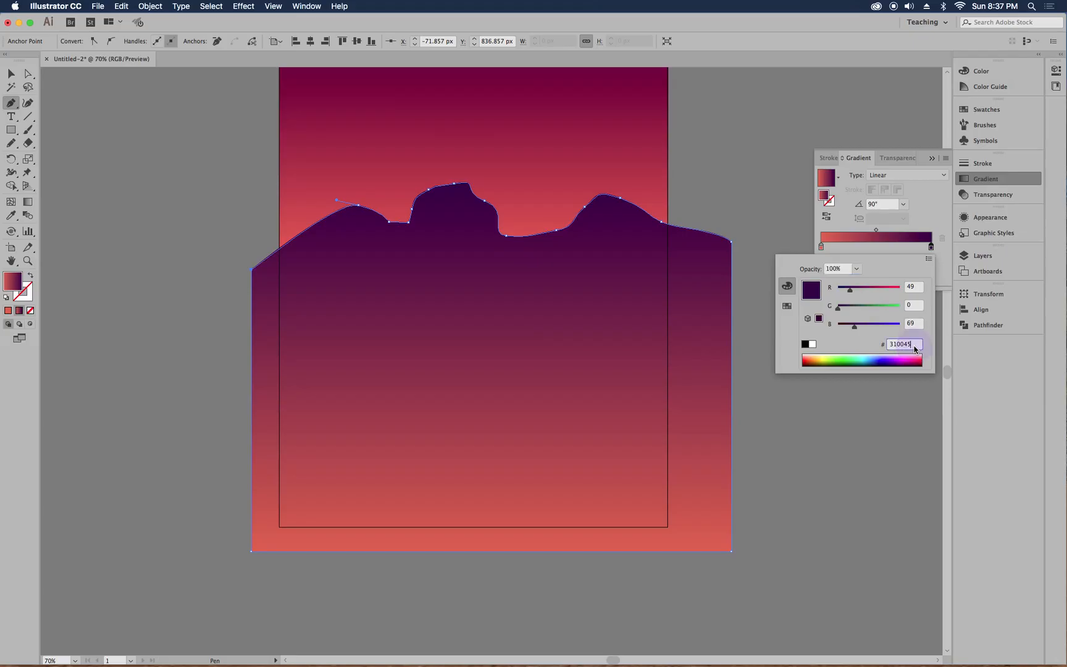
text(b)
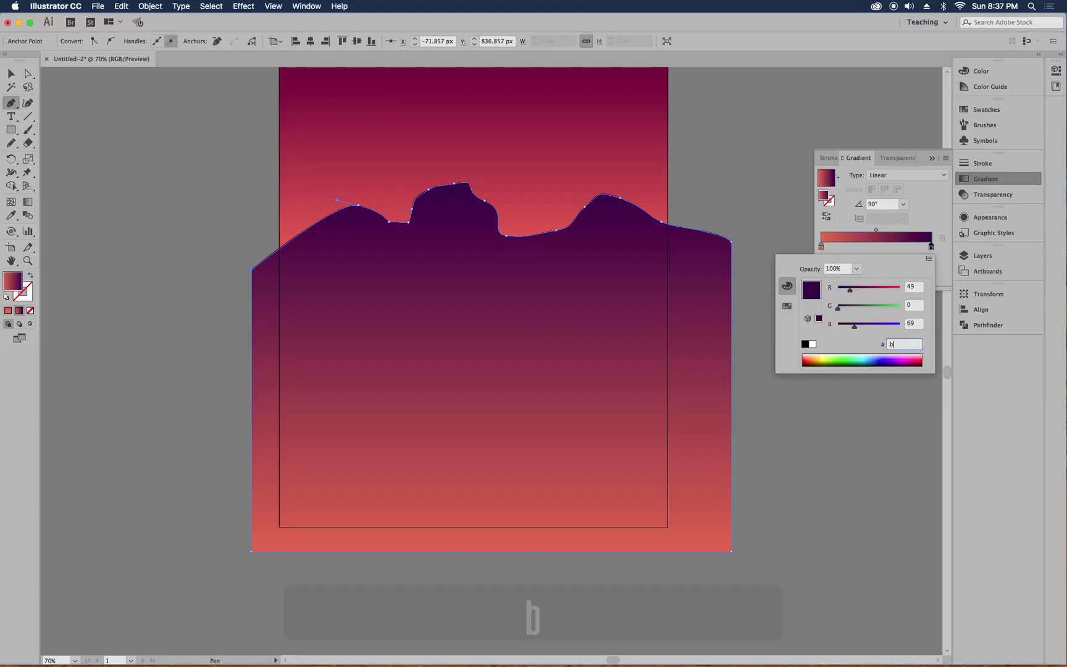
text(c0)
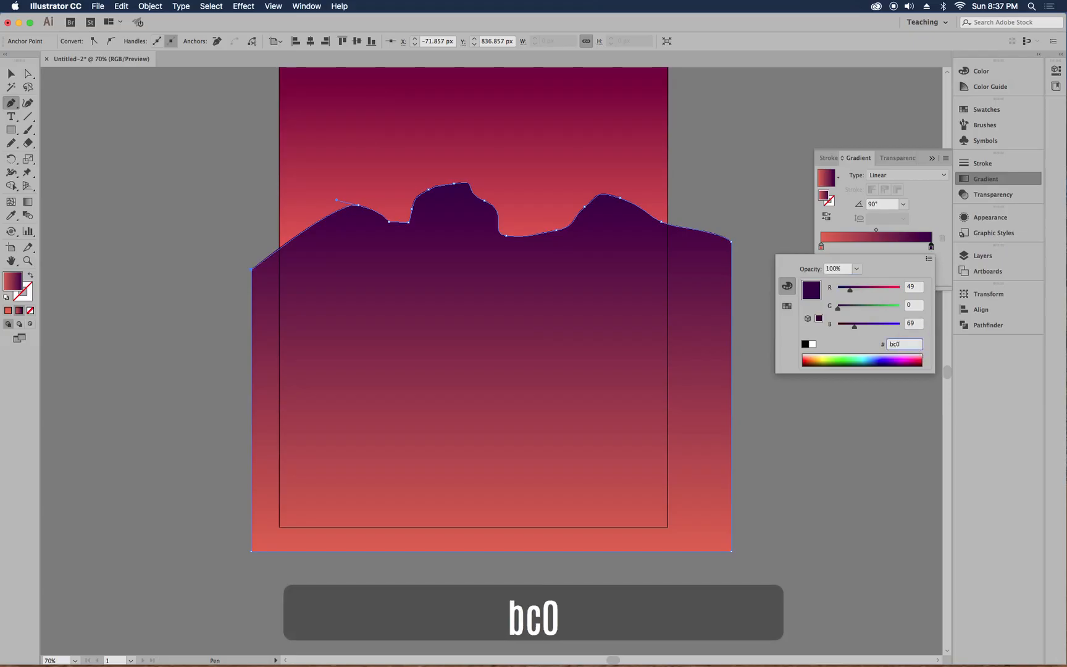
text(e)
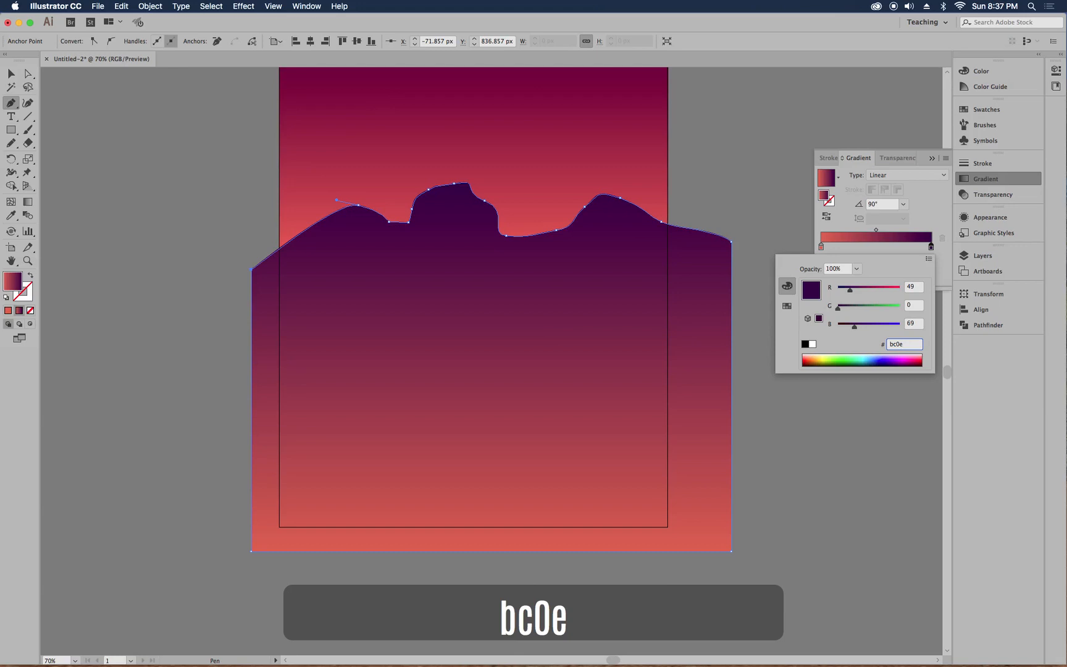
text(40)
key(Return)
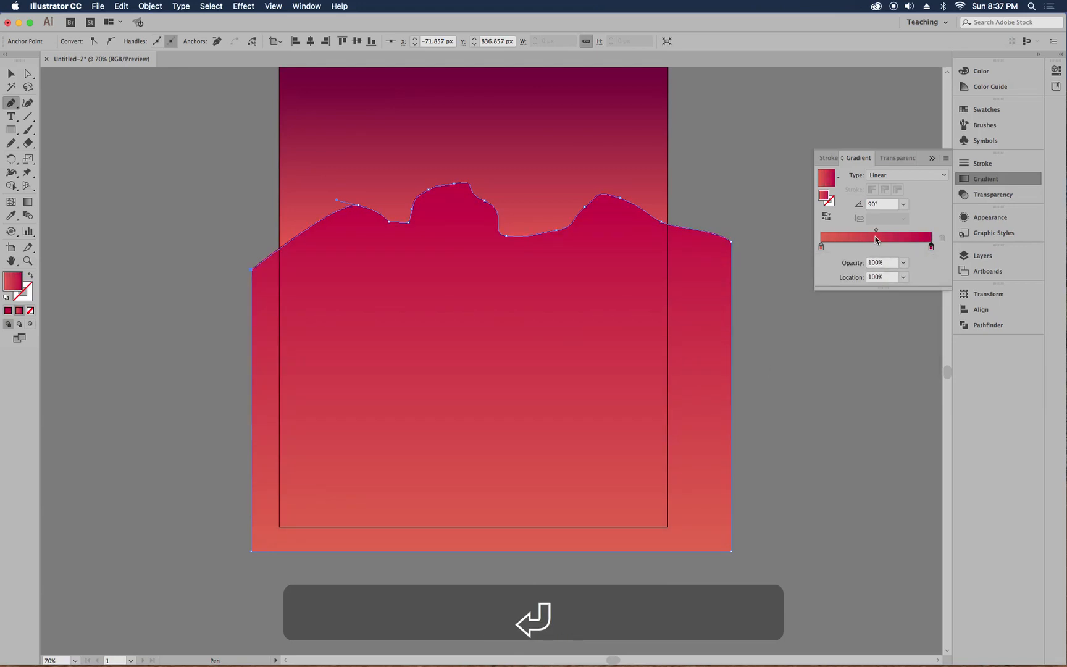
- Shift the mountain gradient's midpoint toward the crimson end to about 85% and deselect the shape
drag(875, 236, 946, 248)
drag(876, 234, 909, 231)
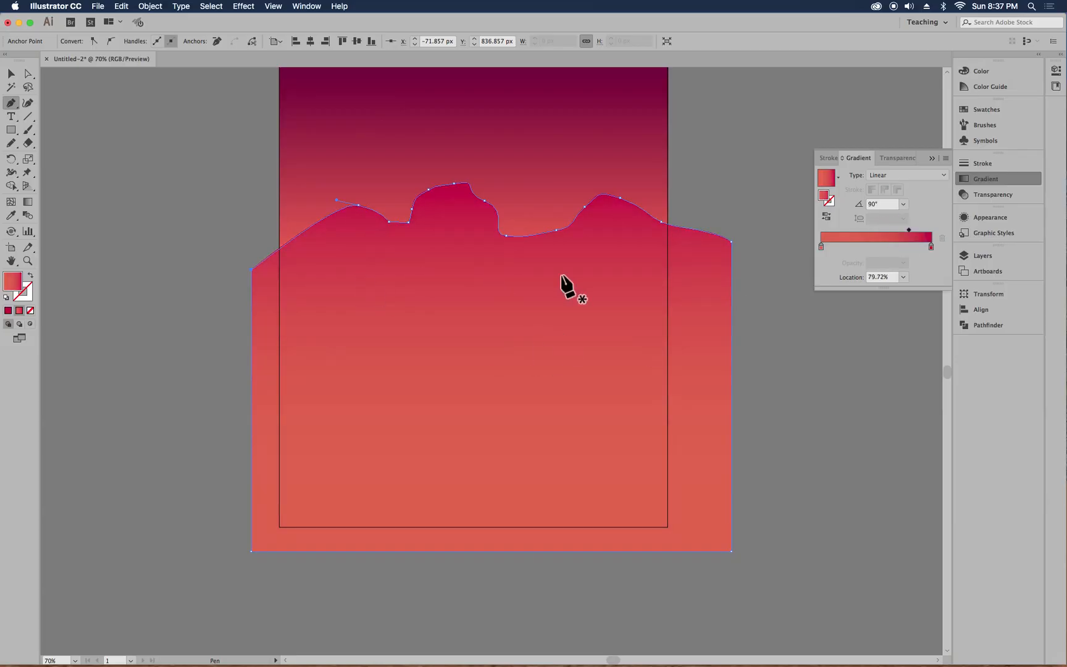
click(11, 73)
click(113, 172)
scroll(205, 406, up, 2)
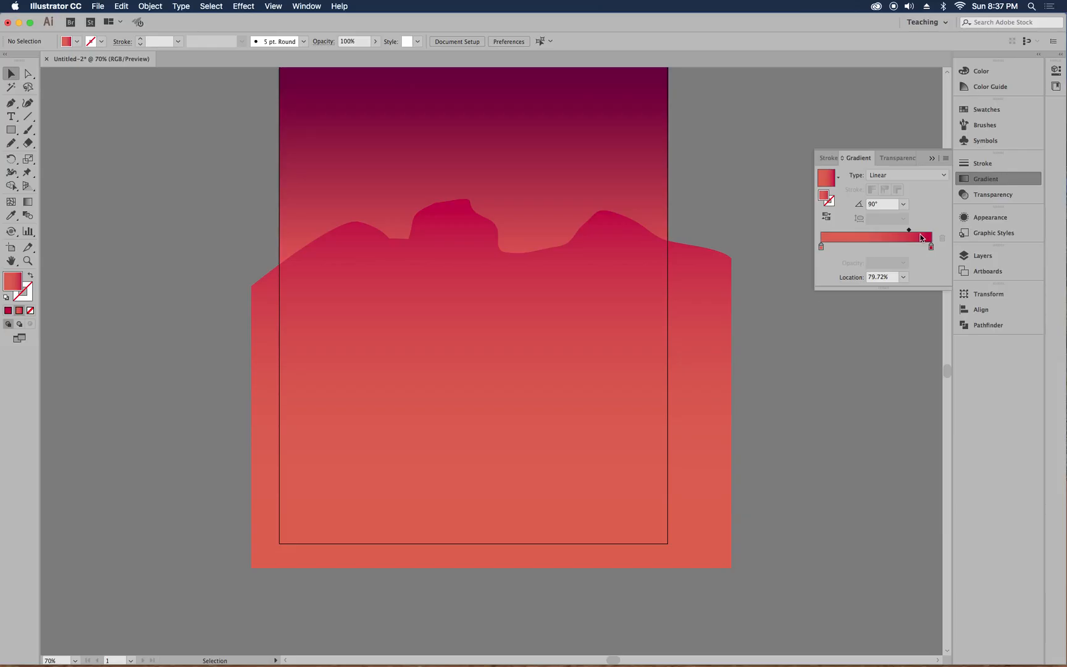
click(642, 310)
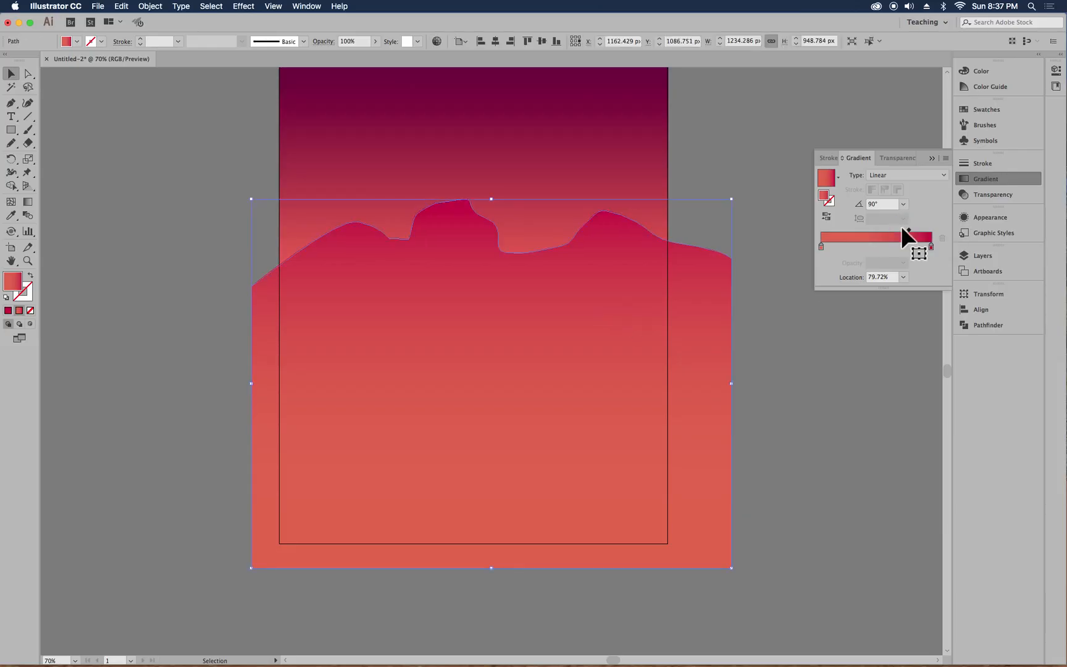
drag(912, 232, 915, 233)
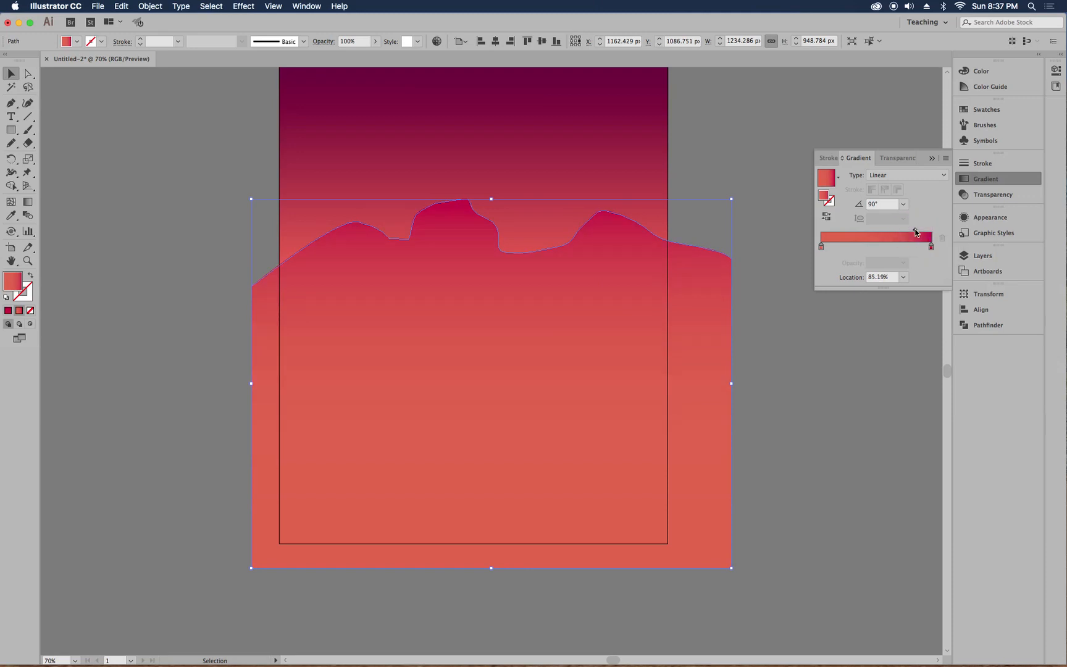
click(105, 263)
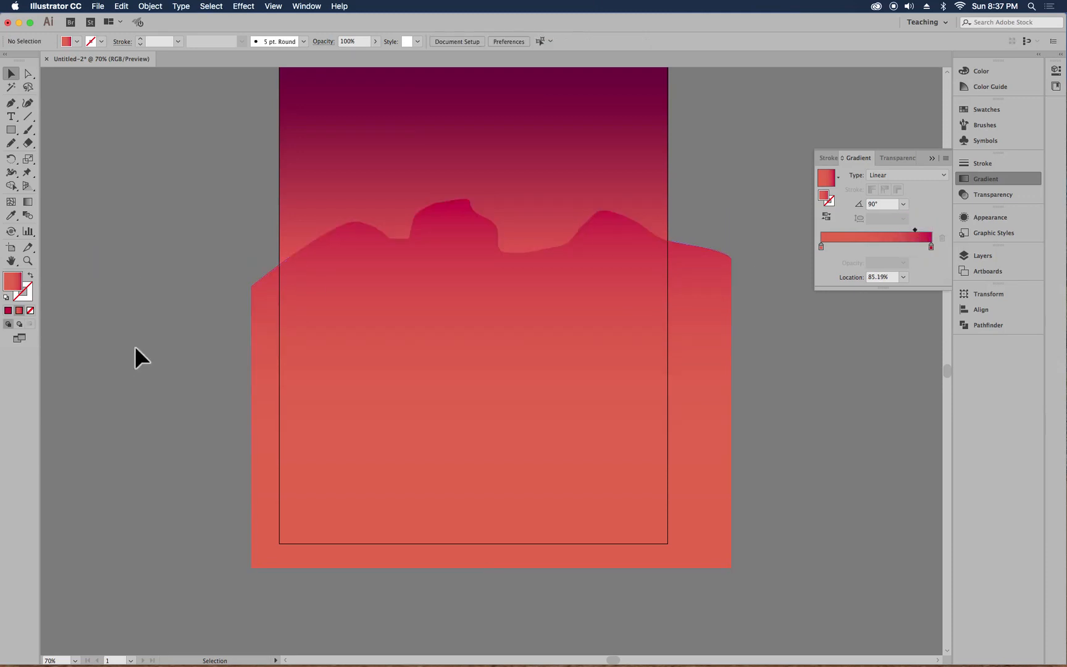
- Draw a second mountain ridge line with the Pen tool across the lower artboard, below the first mountain, extending past both side edges
click(11, 103)
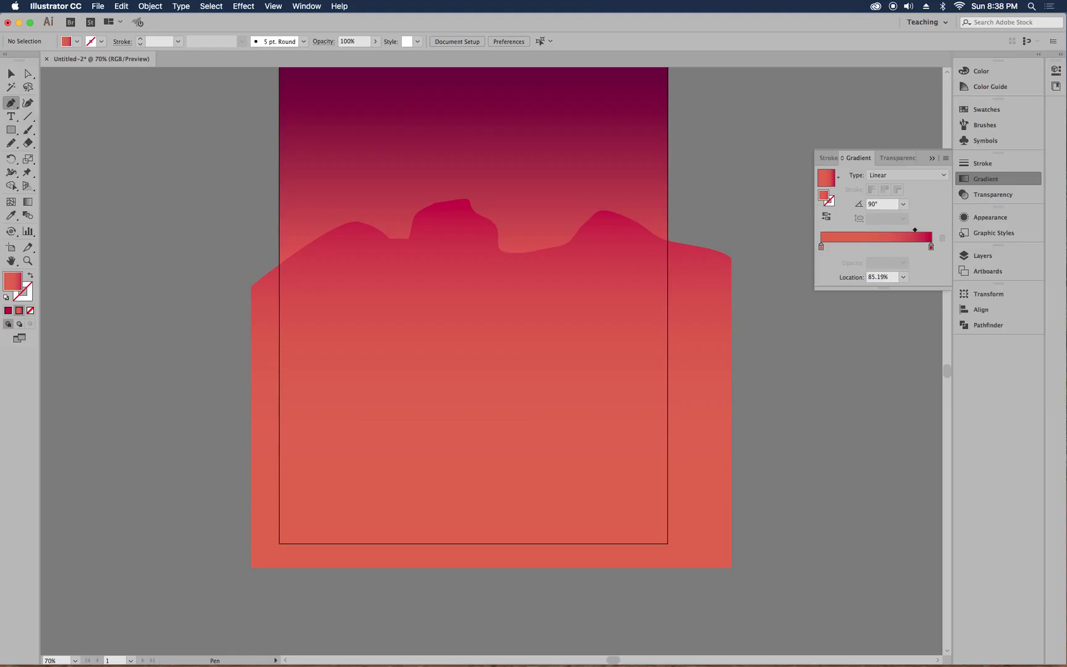
click(233, 357)
drag(333, 315, 359, 307)
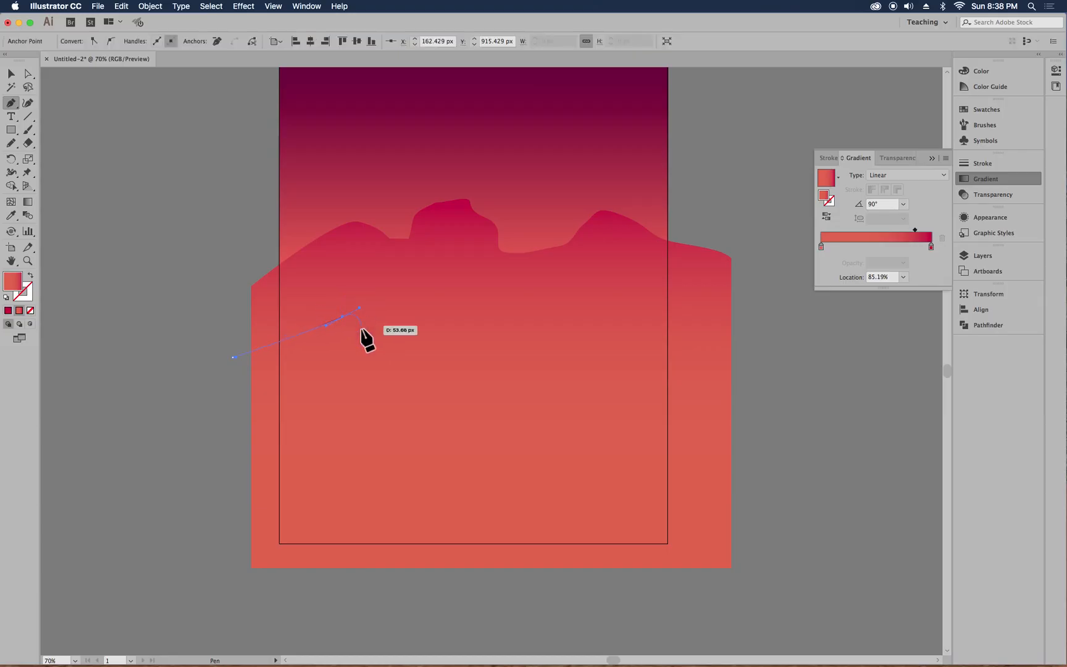
super+click(349, 338)
drag(352, 336, 374, 299)
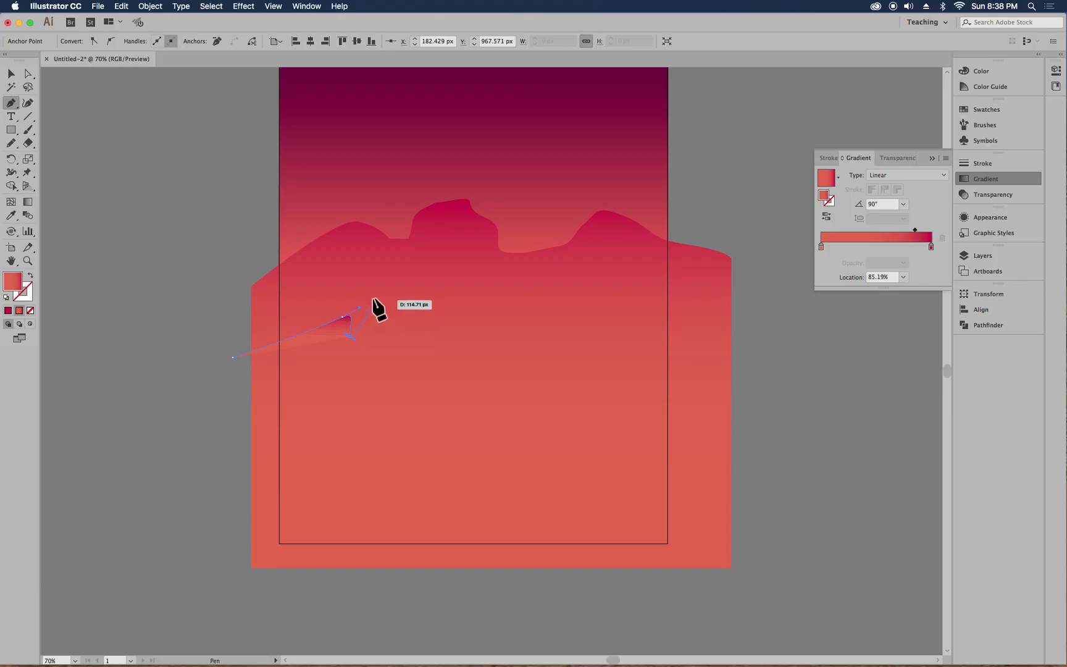
click(393, 290)
drag(407, 291, 403, 285)
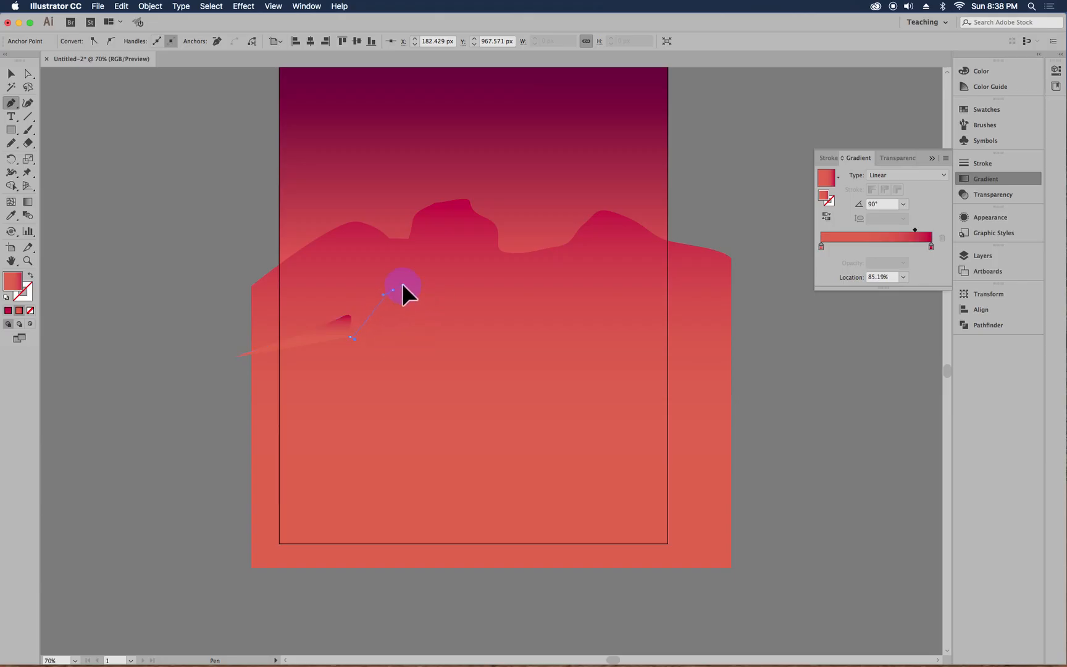
click(474, 344)
drag(475, 344, 488, 343)
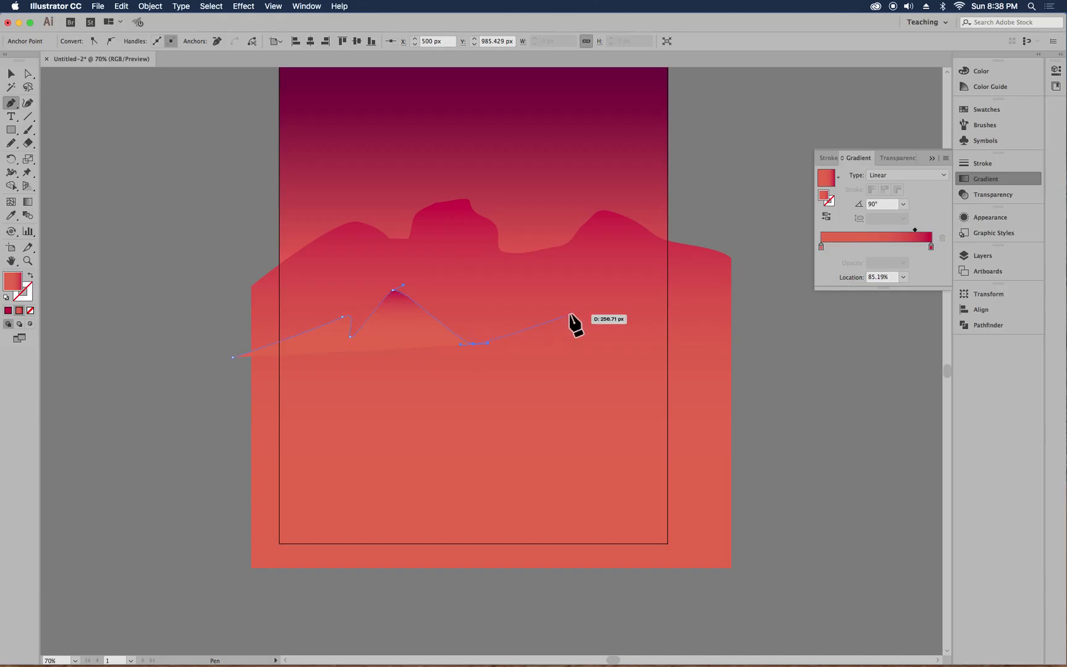
drag(569, 308, 633, 321)
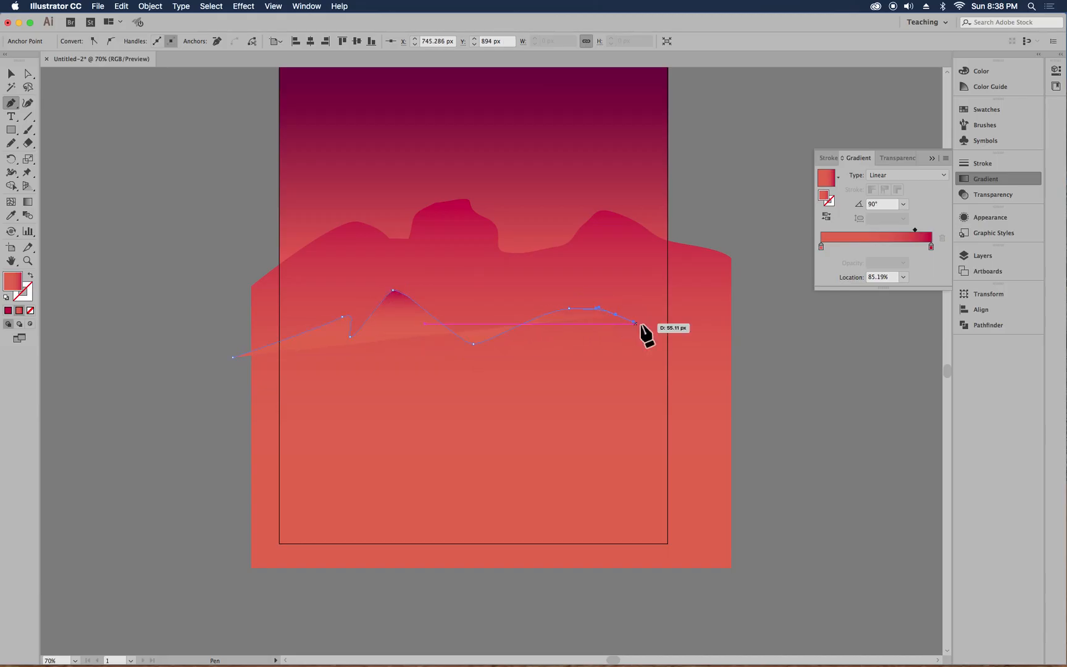
click(688, 337)
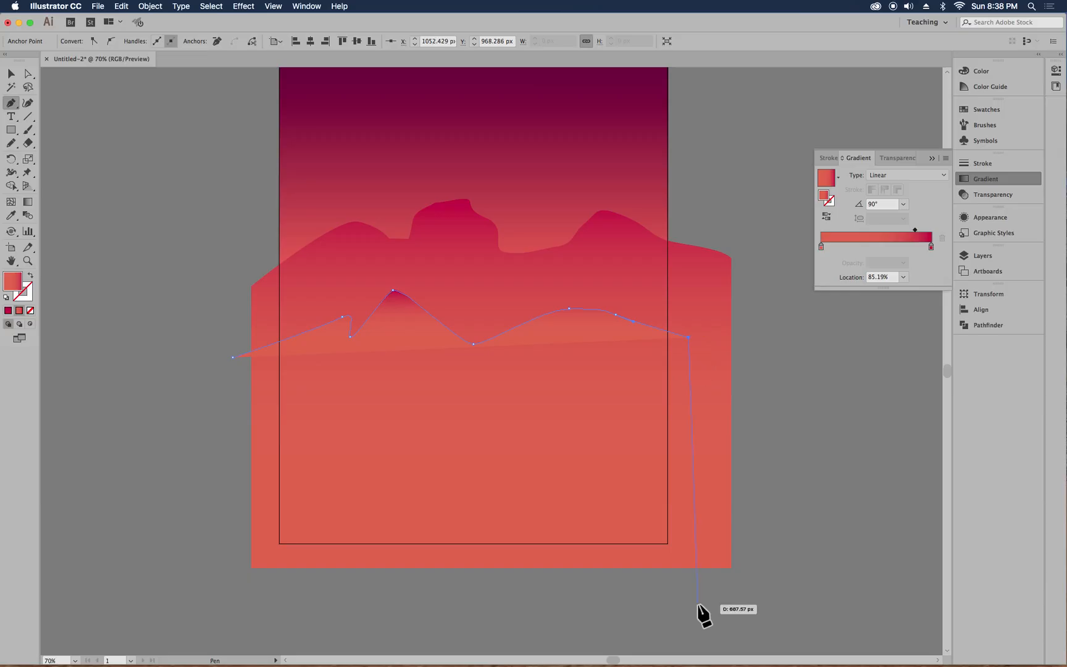
- Close the second mountain's outline with straight sides and a base below the artboard's bottom edge, then select the whole shape
click(688, 567)
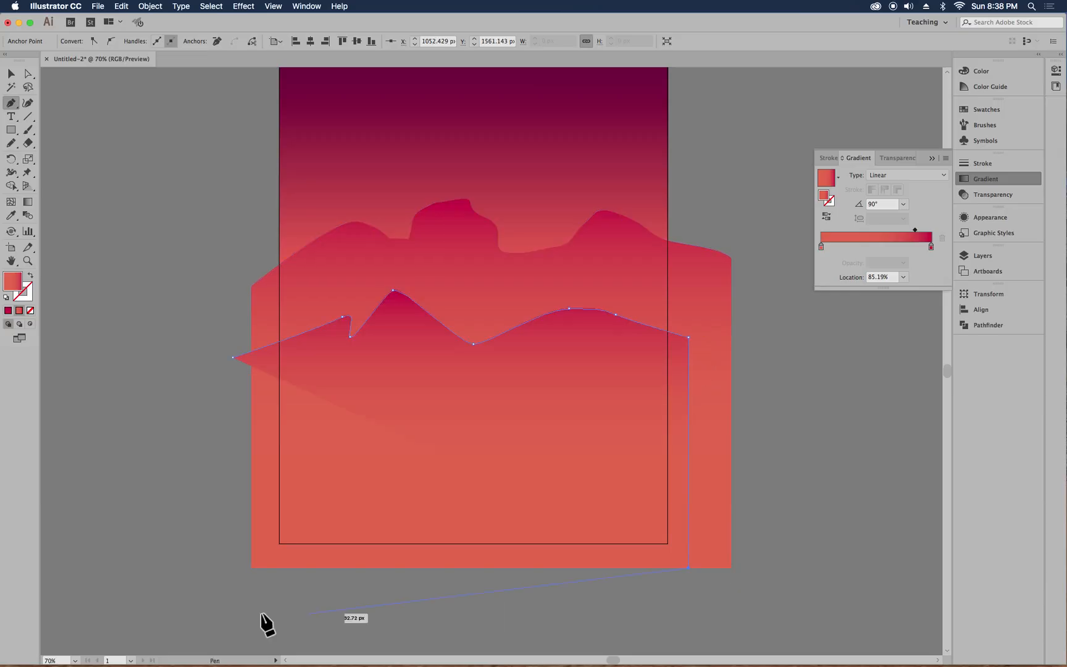
click(250, 566)
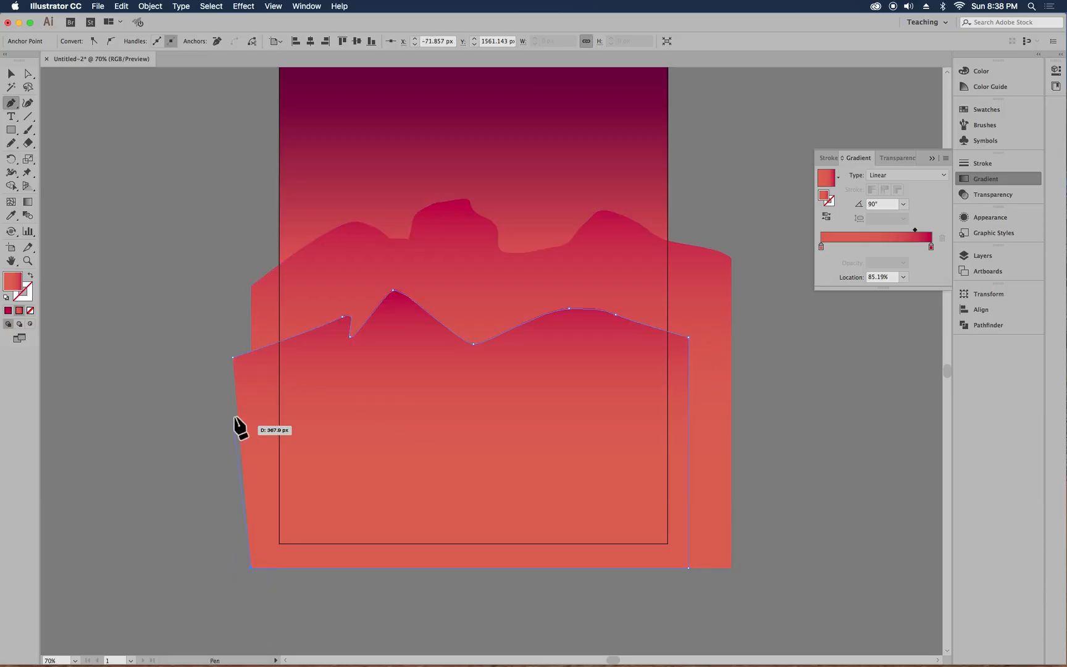
click(233, 358)
click(11, 73)
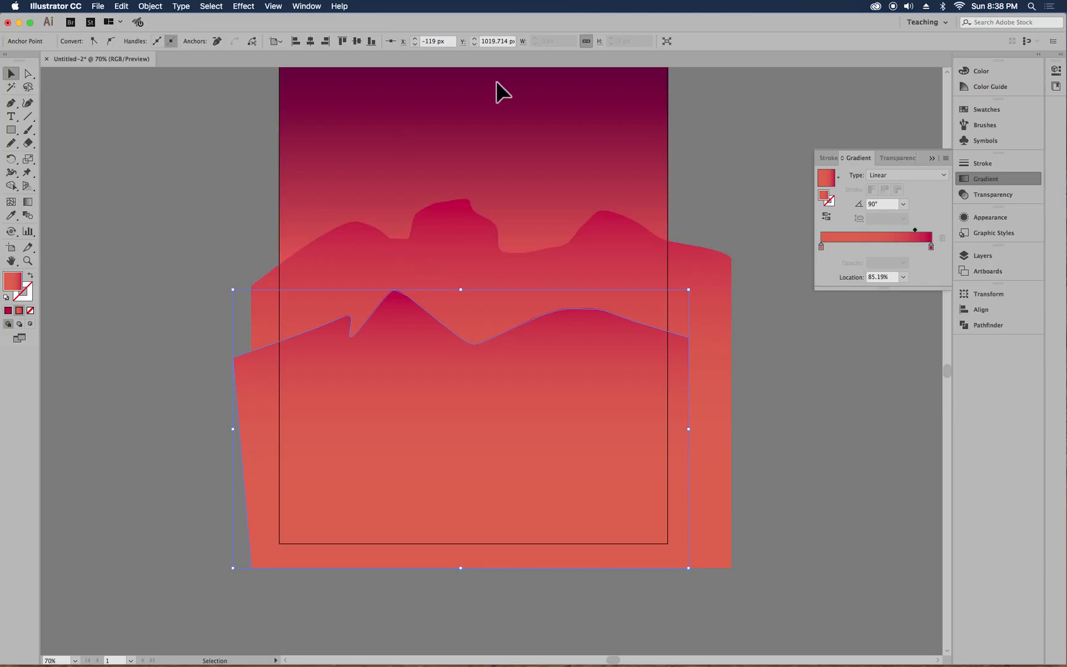
- Set the coral start stop of the second mountain's gradient to #d9263d
scroll(503, 251, up, 5)
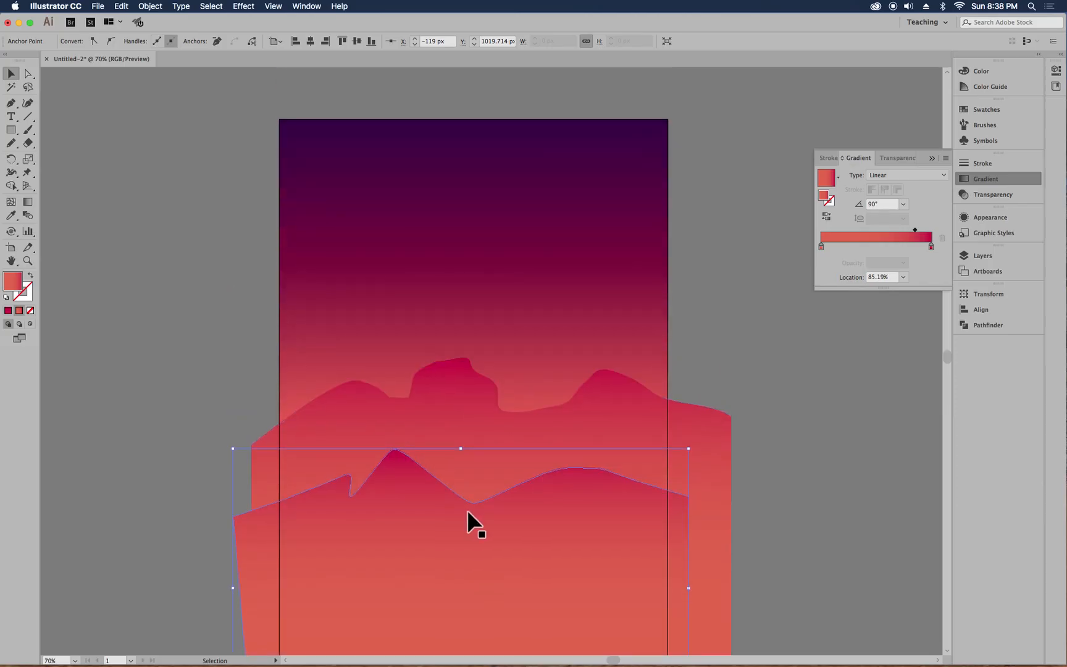
scroll(467, 508, down, 5)
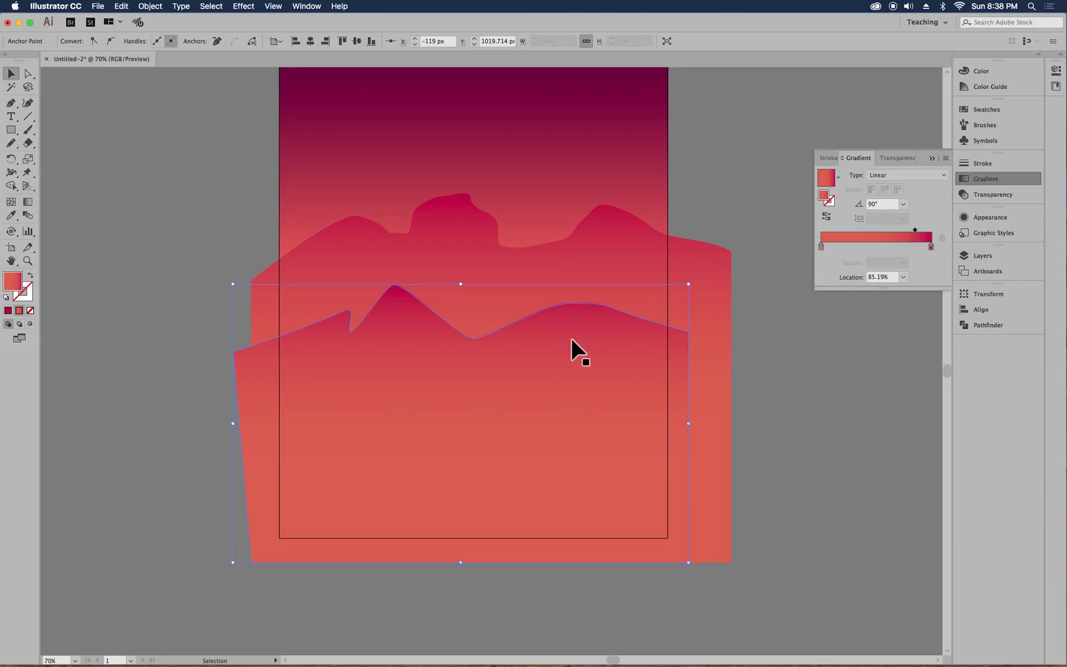
double_click(821, 247)
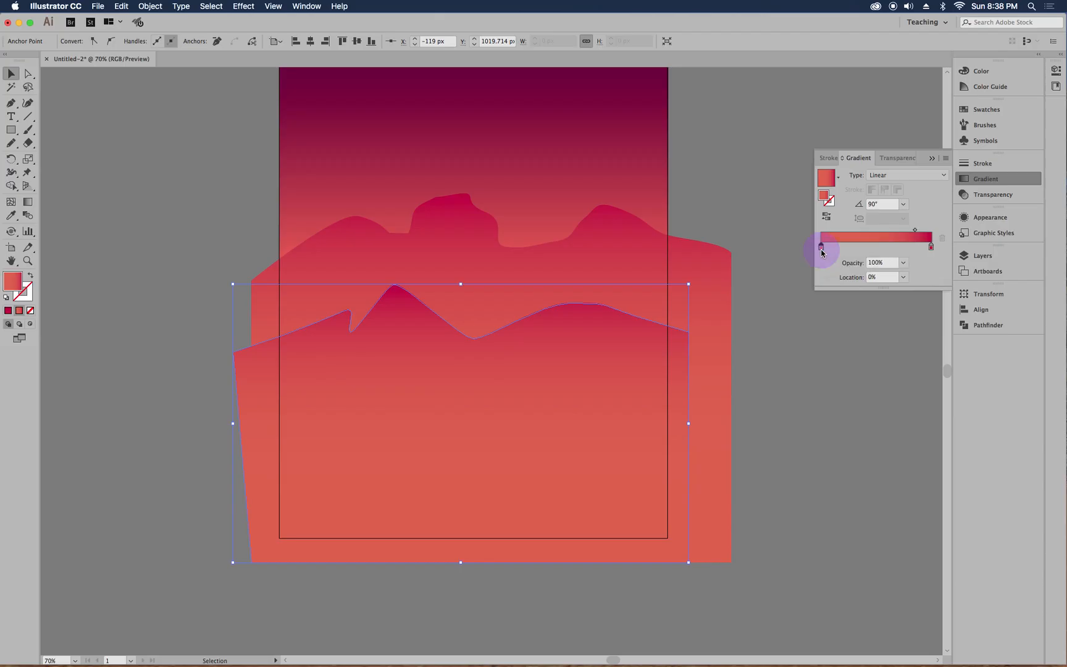
click(900, 344)
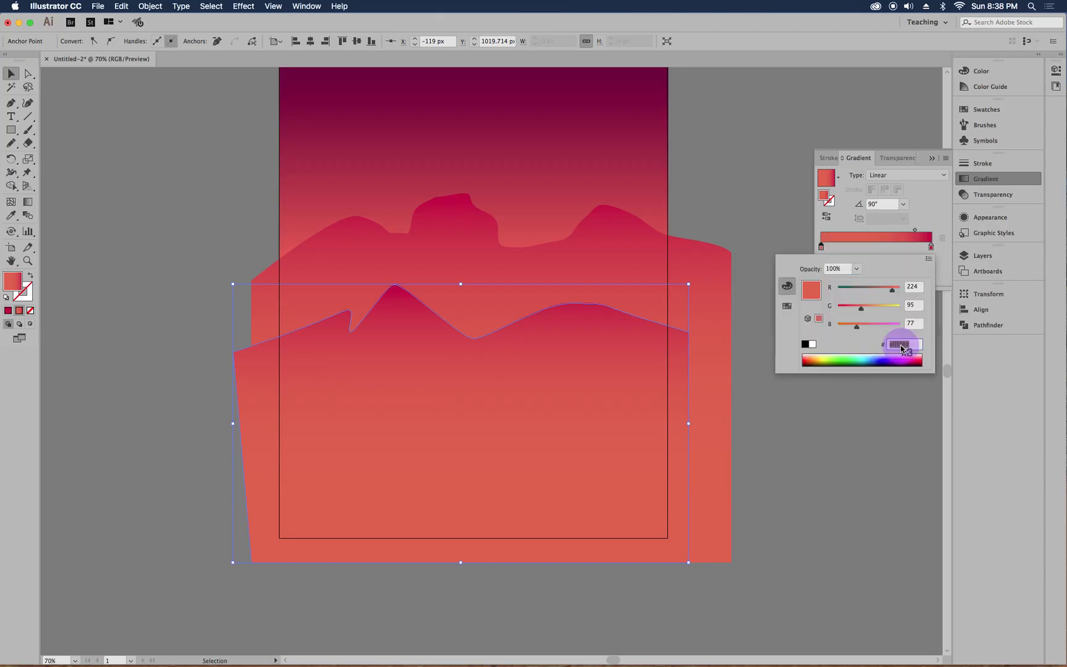
key(BackSpace)
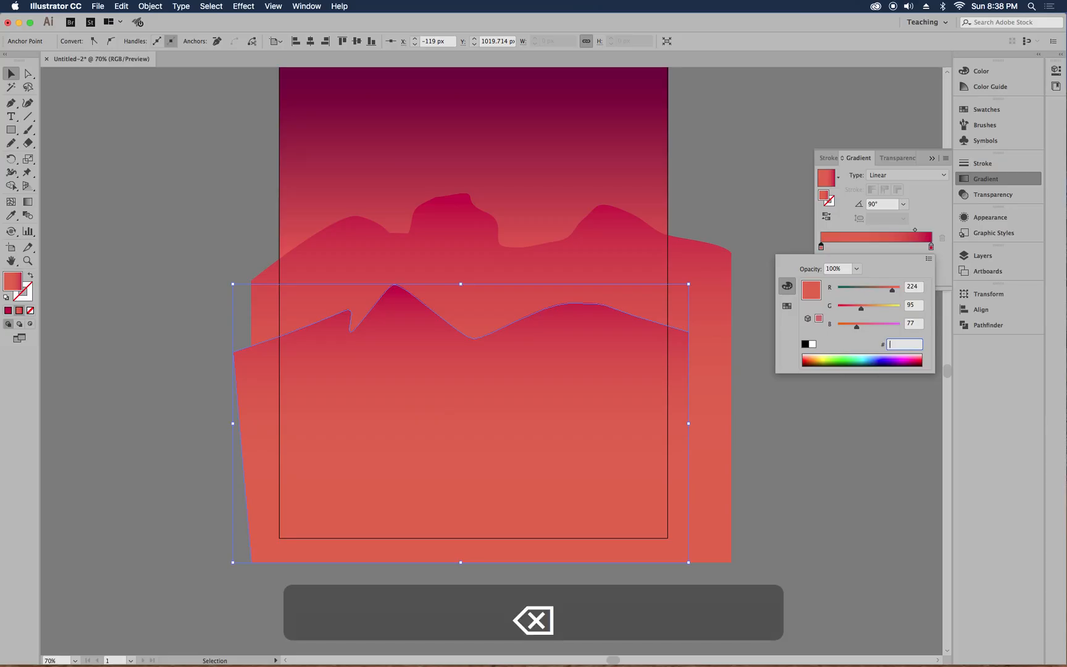
text(d92)
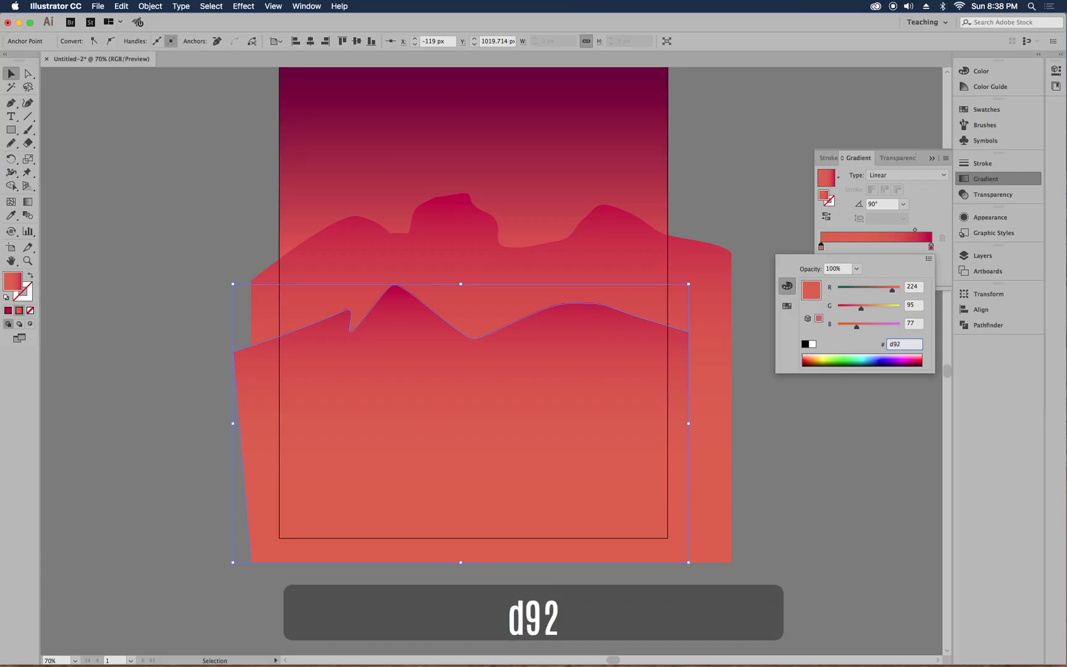
text(63)
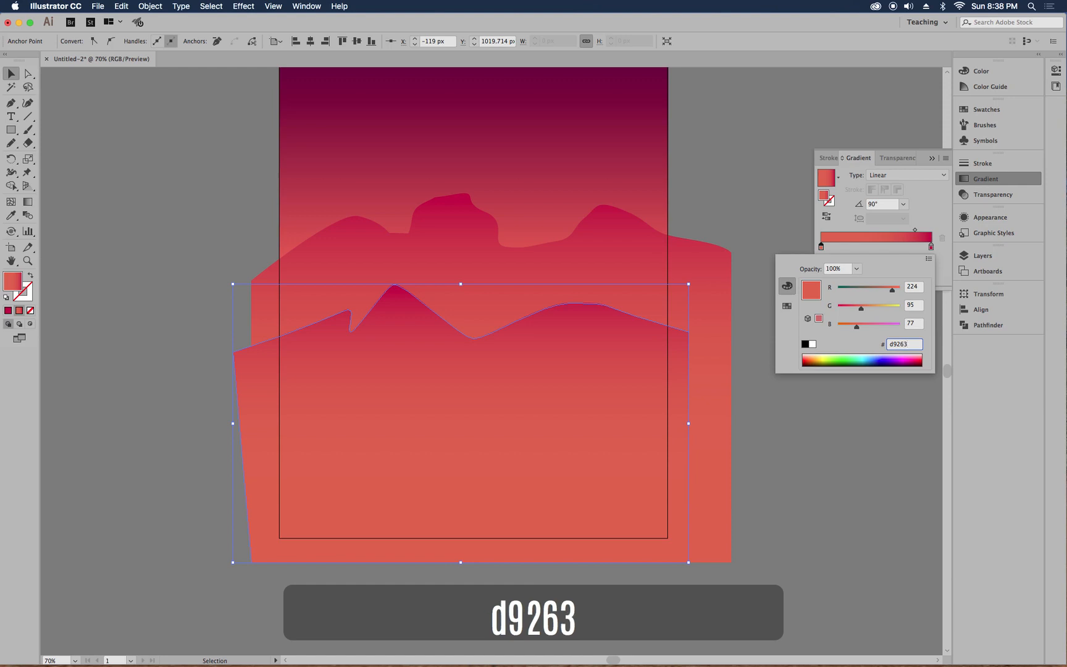
text(d)
key(Return)
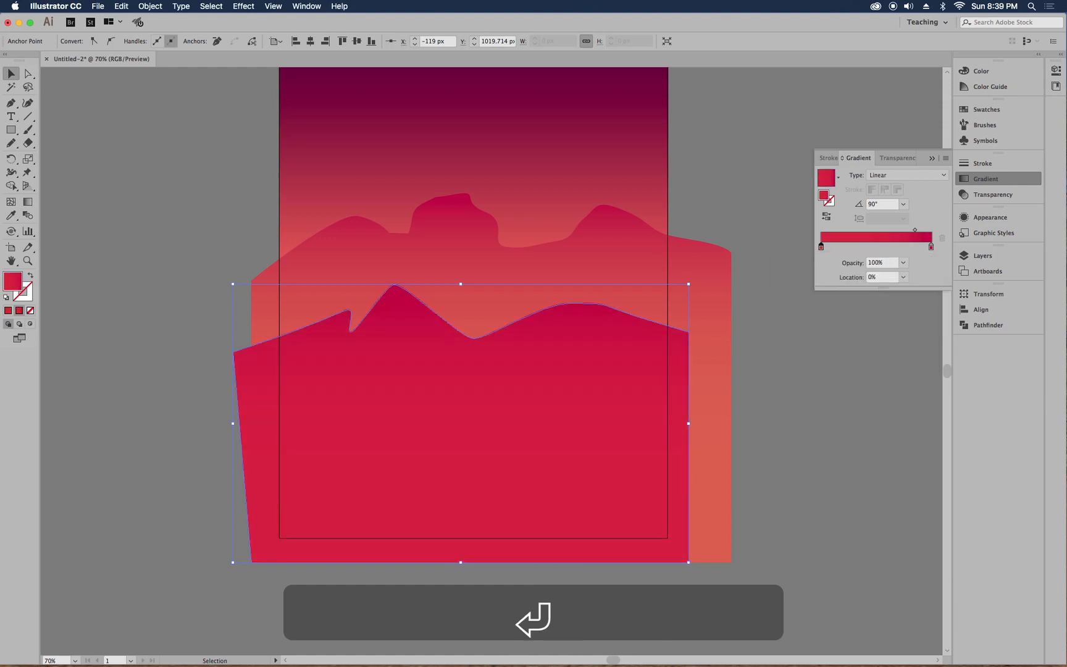
- Set the crimson end stop of the second mountain's gradient to #7d053d
double_click(931, 247)
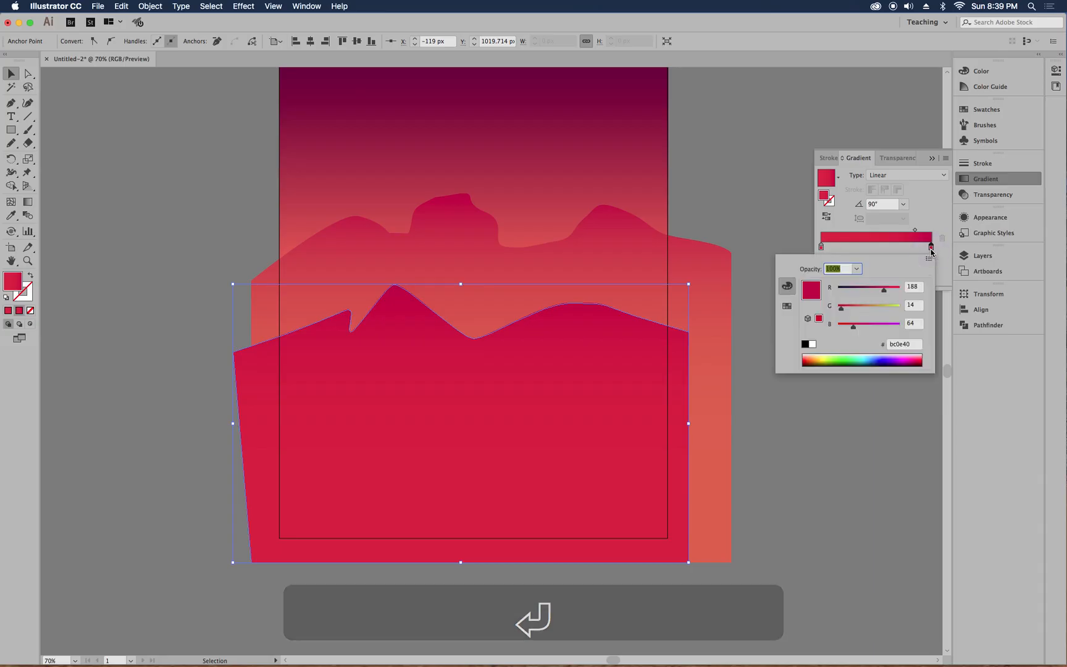
click(910, 350)
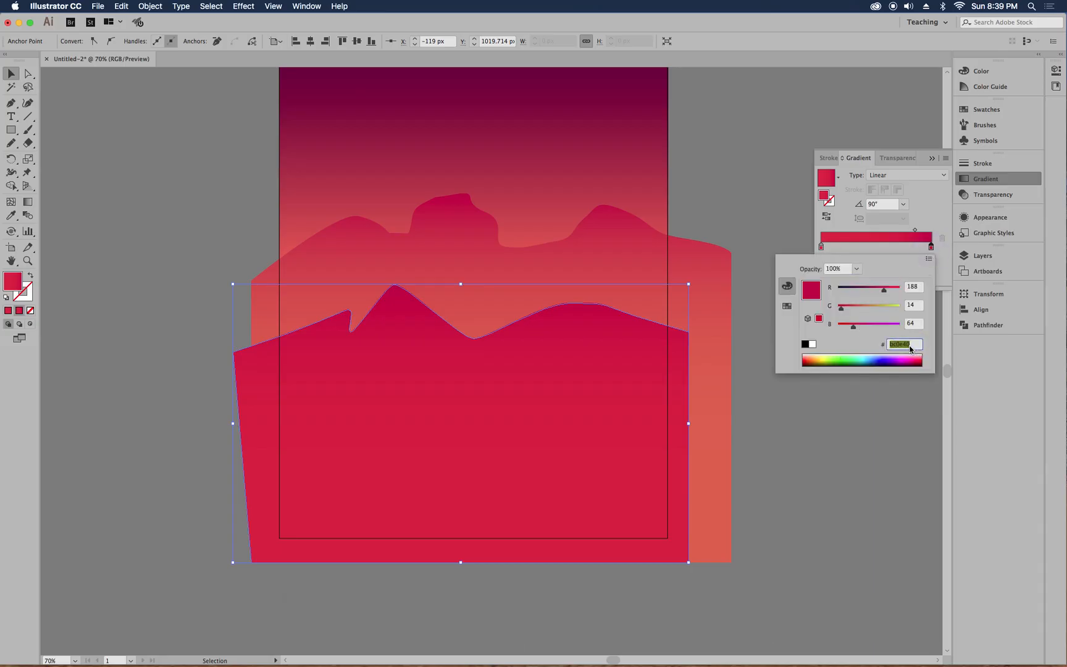
text(7d)
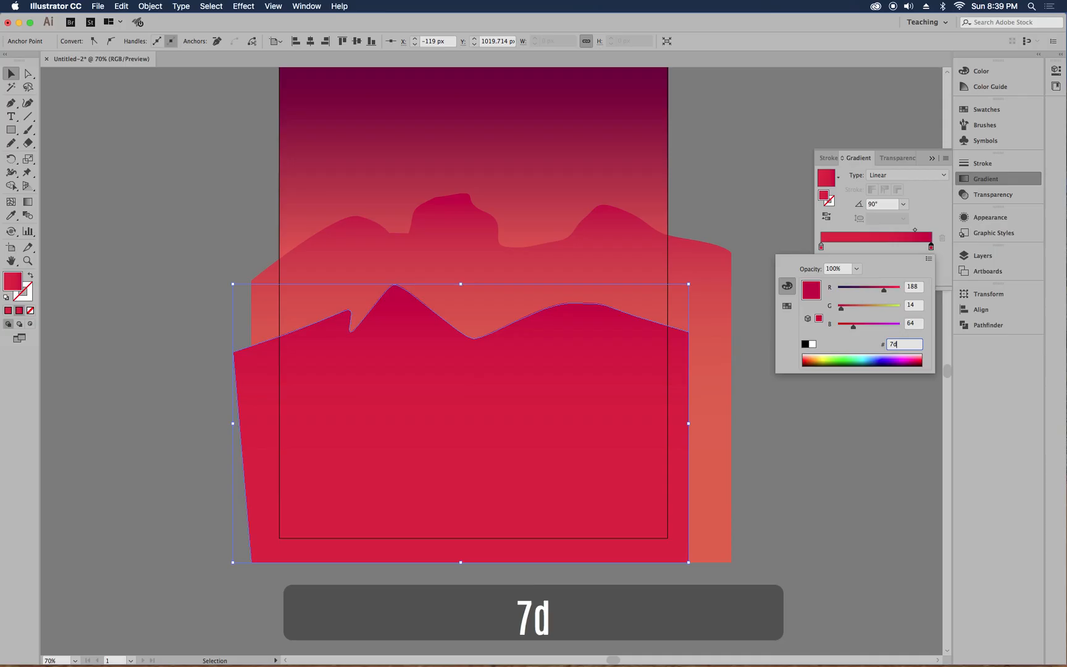
text(05)
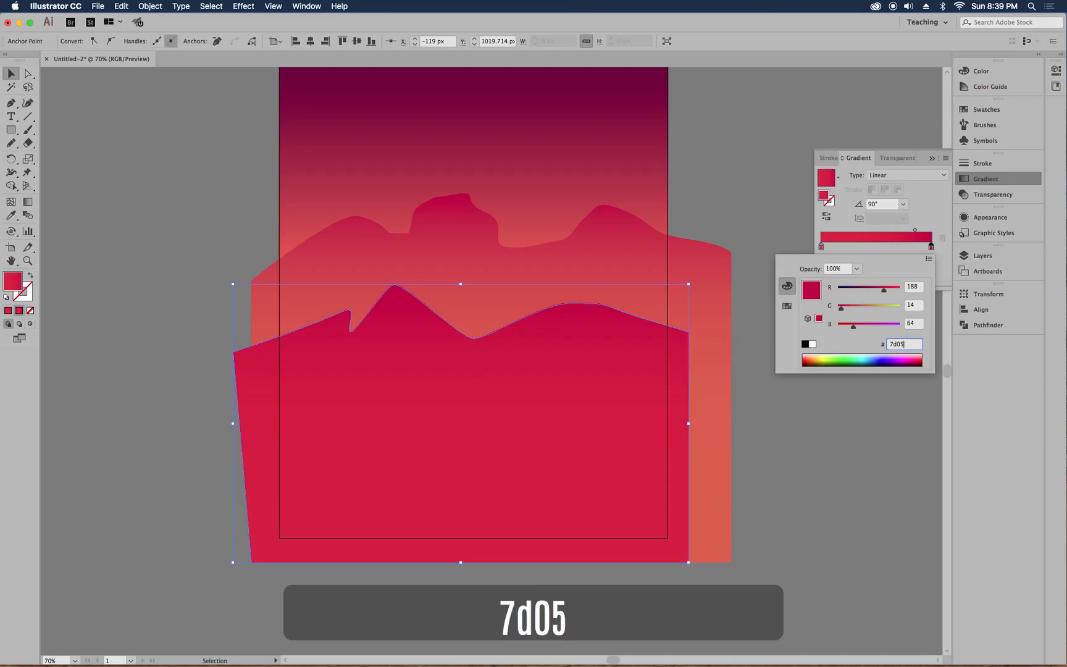
text(3d)
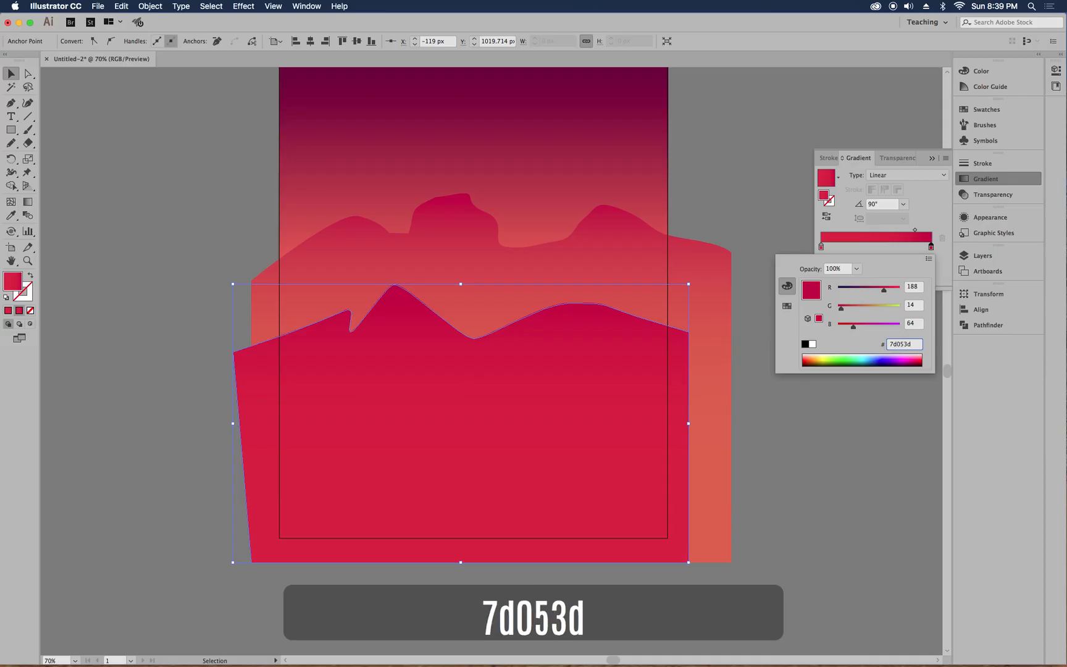
key(Return)
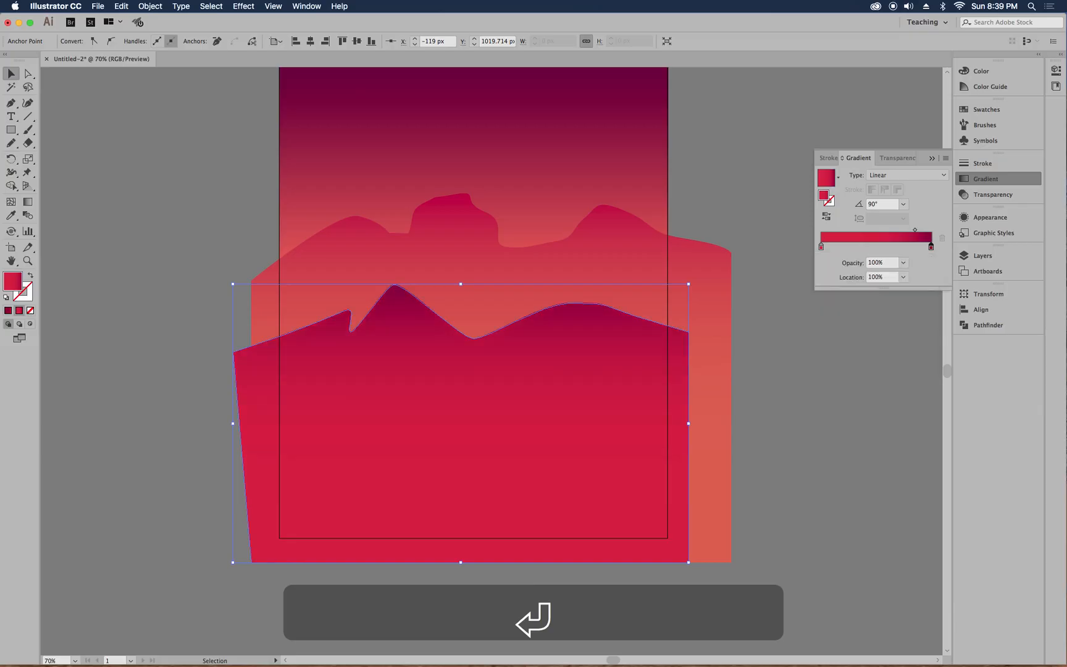
- Darken the end stop of the second mountain's gradient by lowering its red value to about 105
double_click(931, 247)
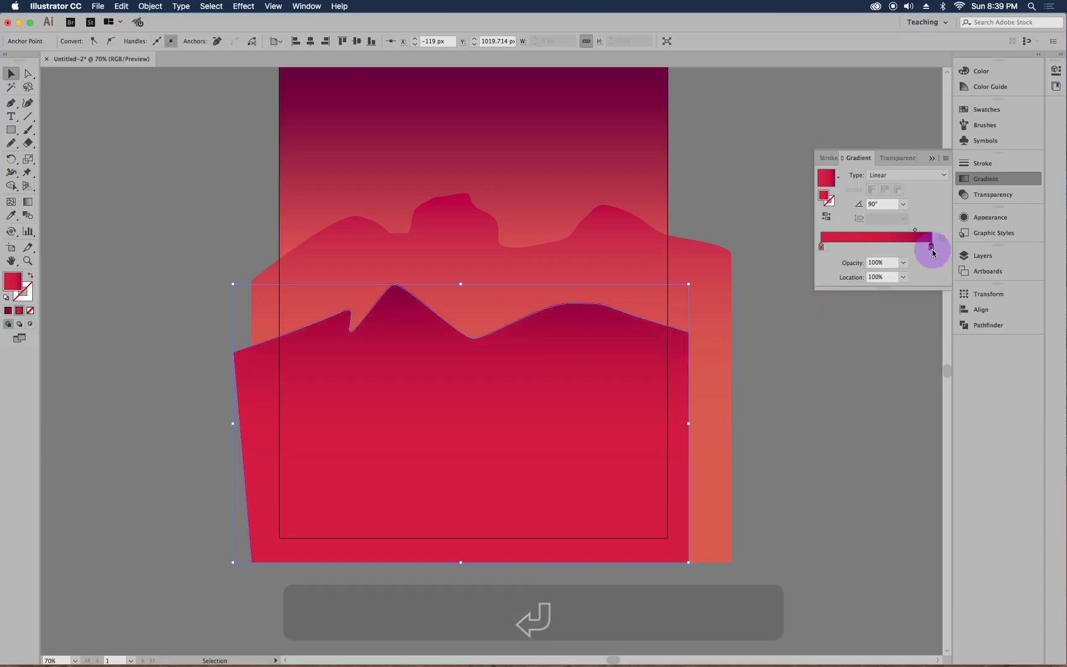
click(868, 292)
mouse_move(869, 291)
mouse_down()
mouse_move(852, 291)
mouse_move(864, 292)
mouse_up()
click(864, 292)
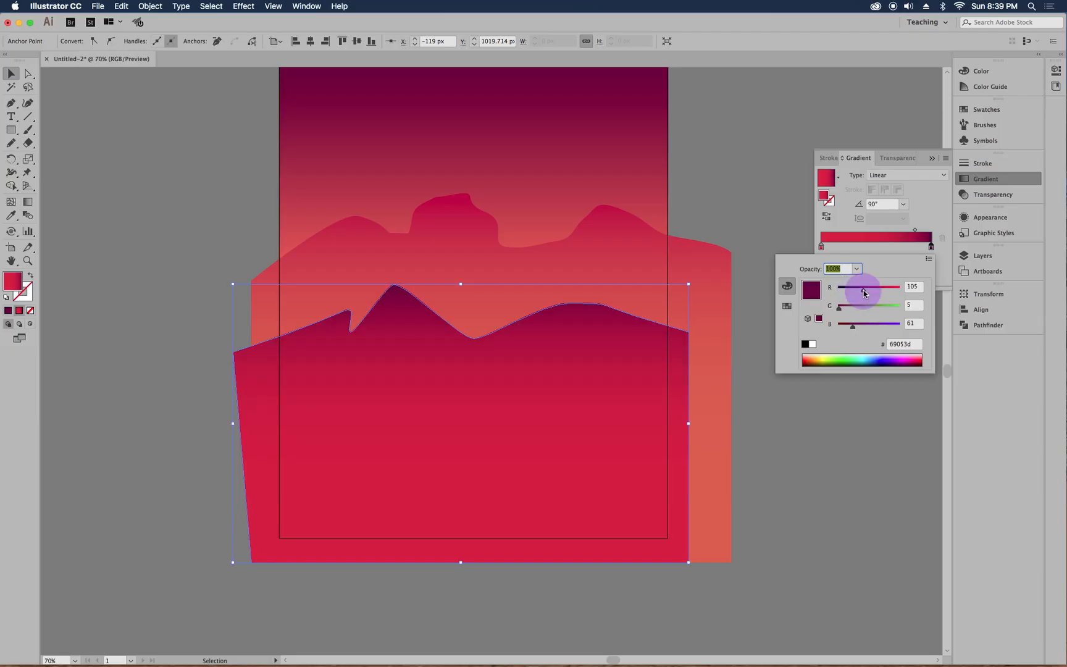
click(940, 253)
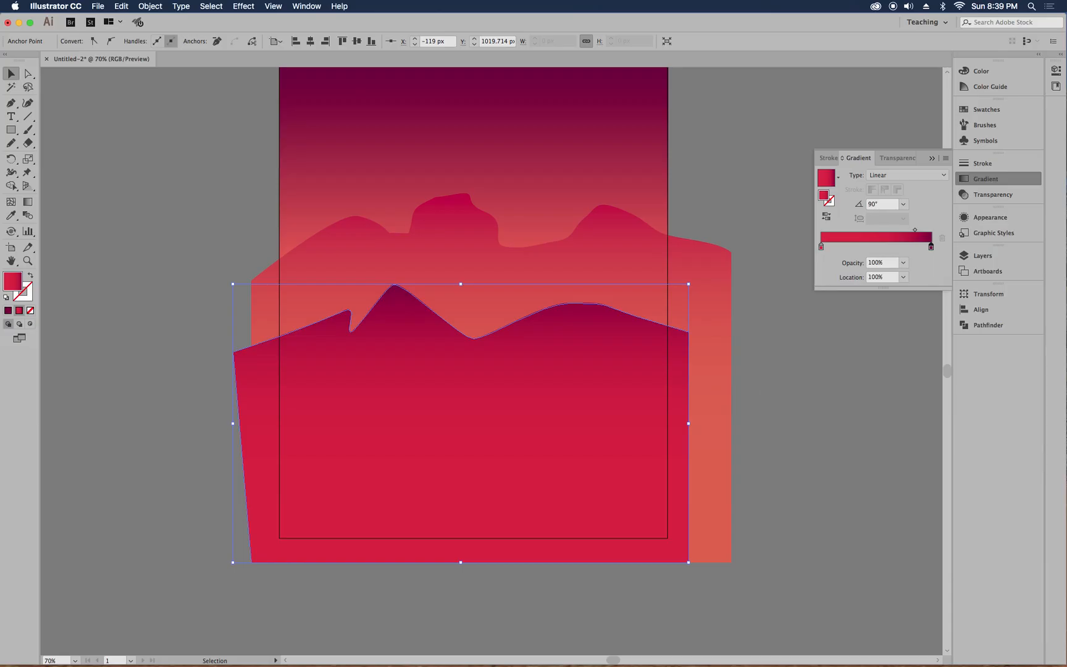
- Draw a closed third mountain shape with the Pen tool in front of the second, with a lower wavy ridge and a base below the artboard
click(11, 103)
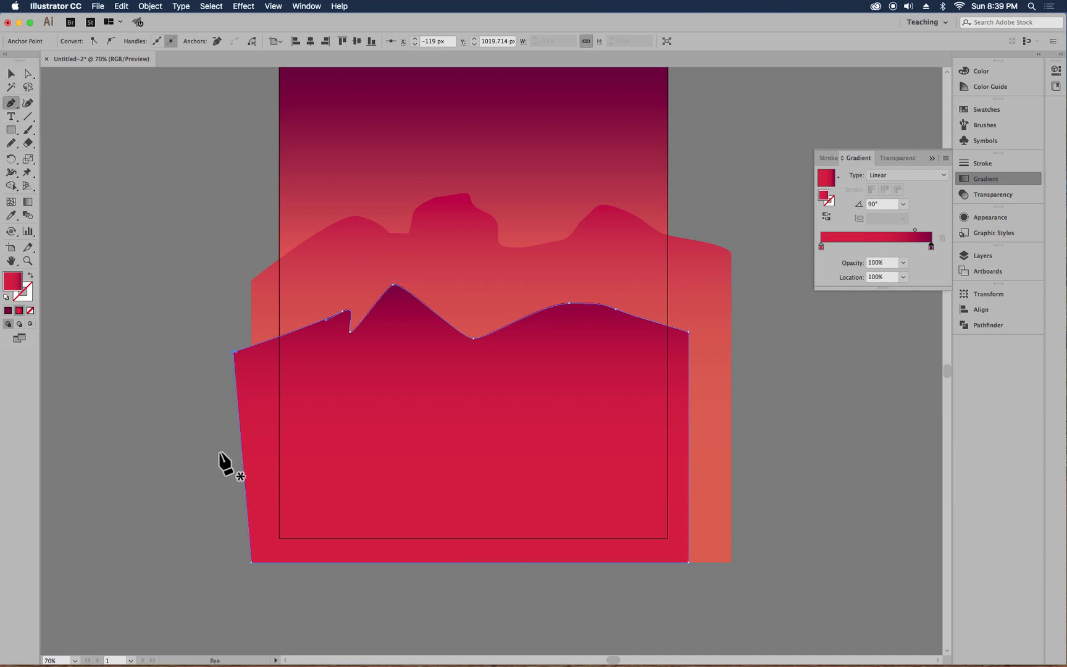
click(224, 422)
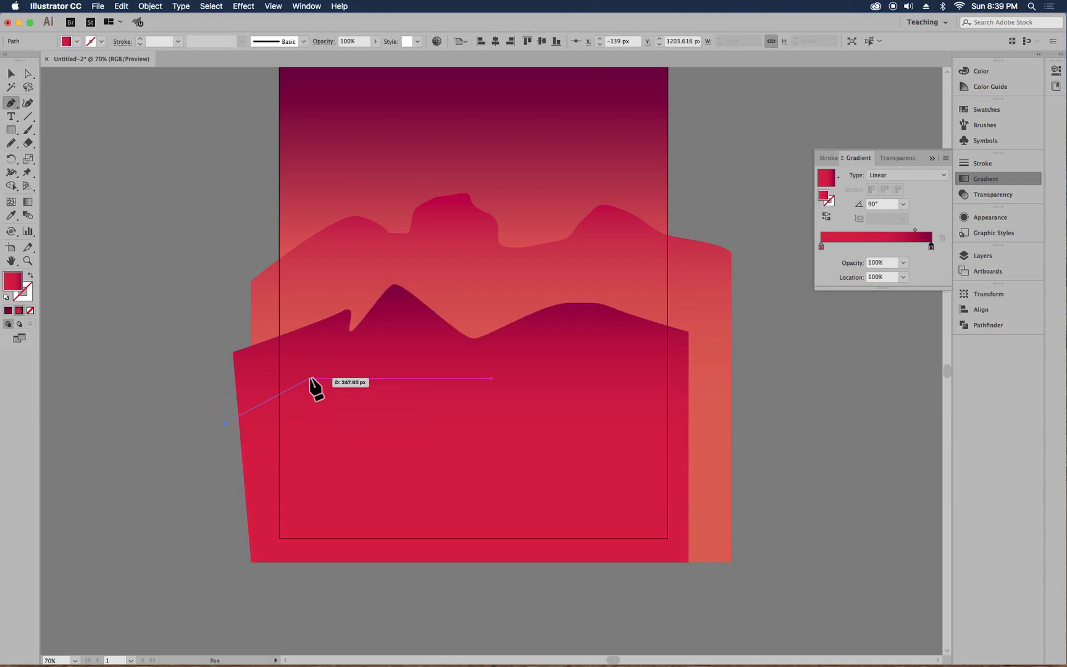
drag(310, 378, 517, 395)
drag(536, 391, 548, 388)
drag(579, 361, 702, 391)
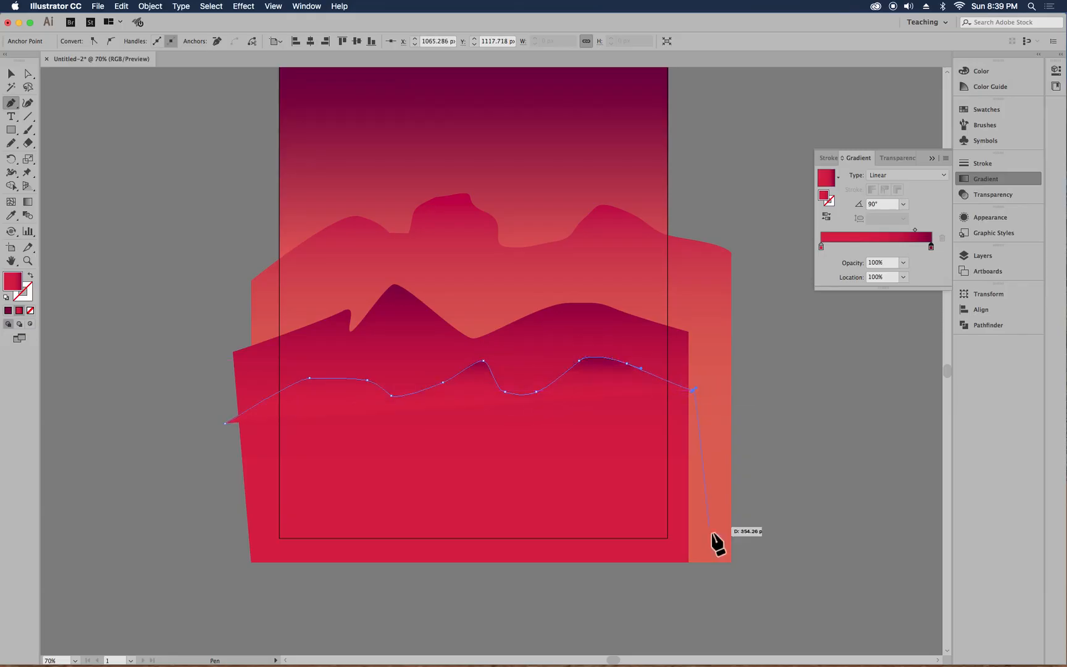
shift+click(687, 565)
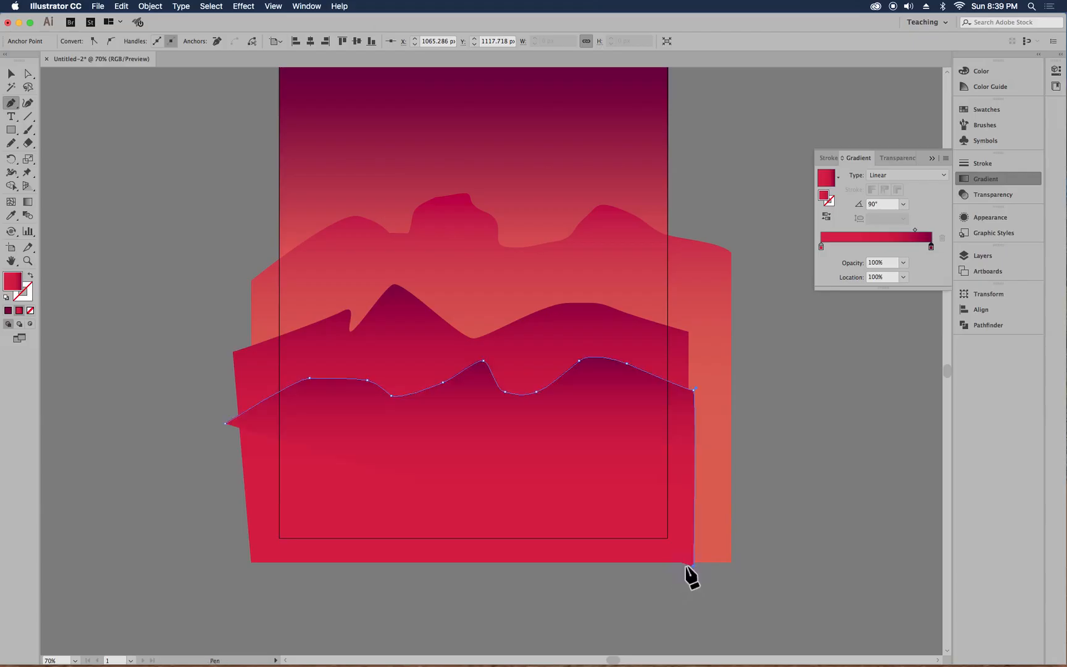
shift+click(236, 567)
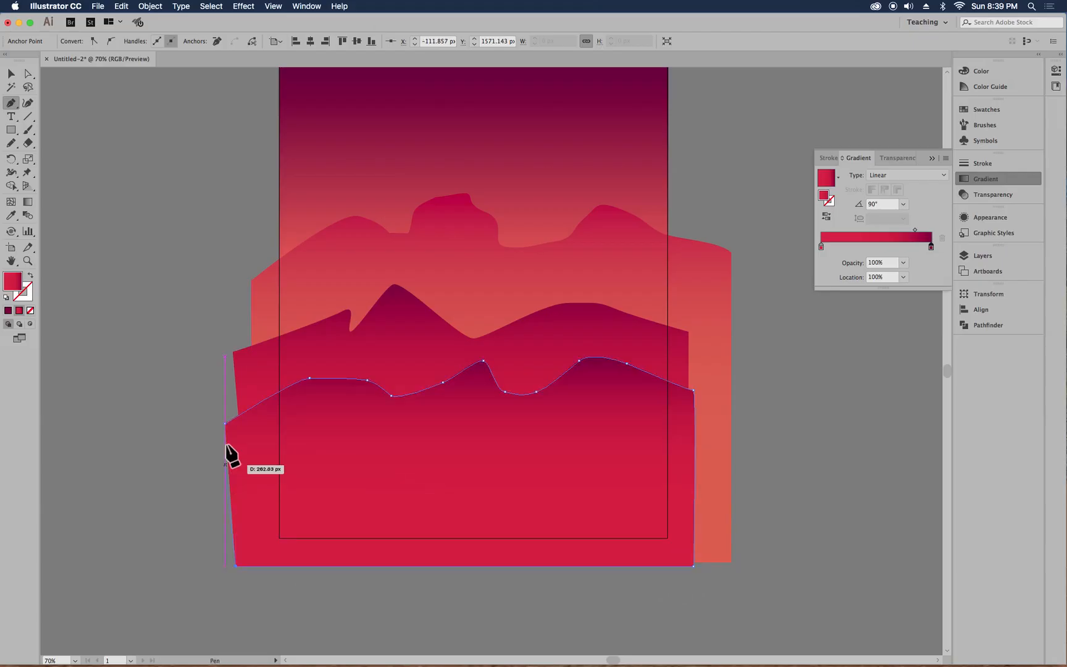
click(226, 424)
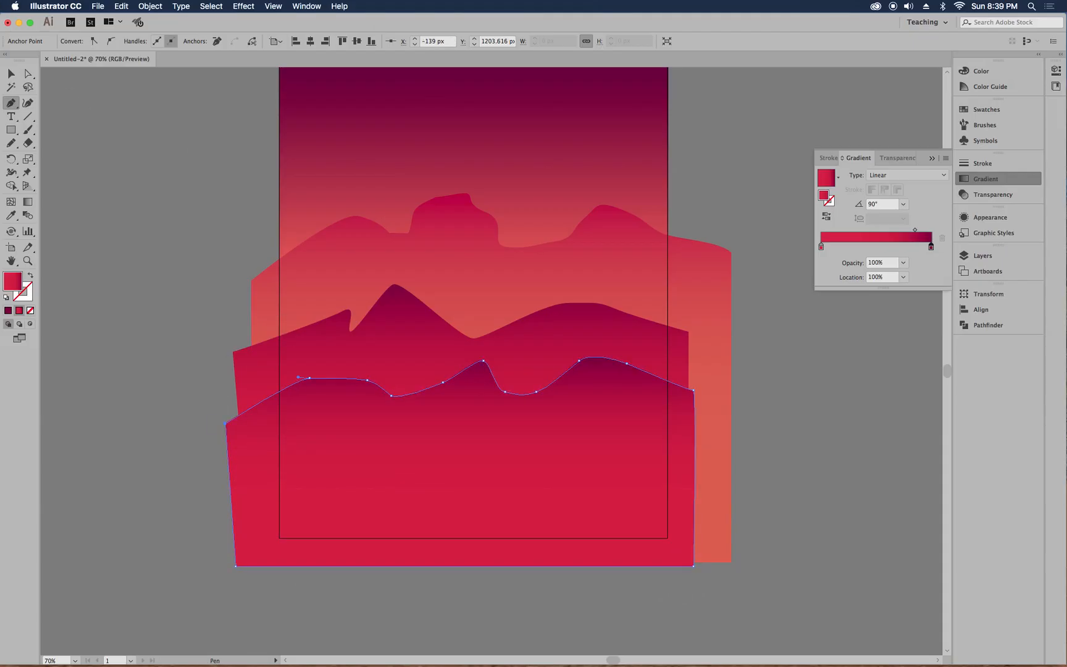
- Move the second mountain shape slightly upward to widen the gap above the third mountain's ridge
click(10, 75)
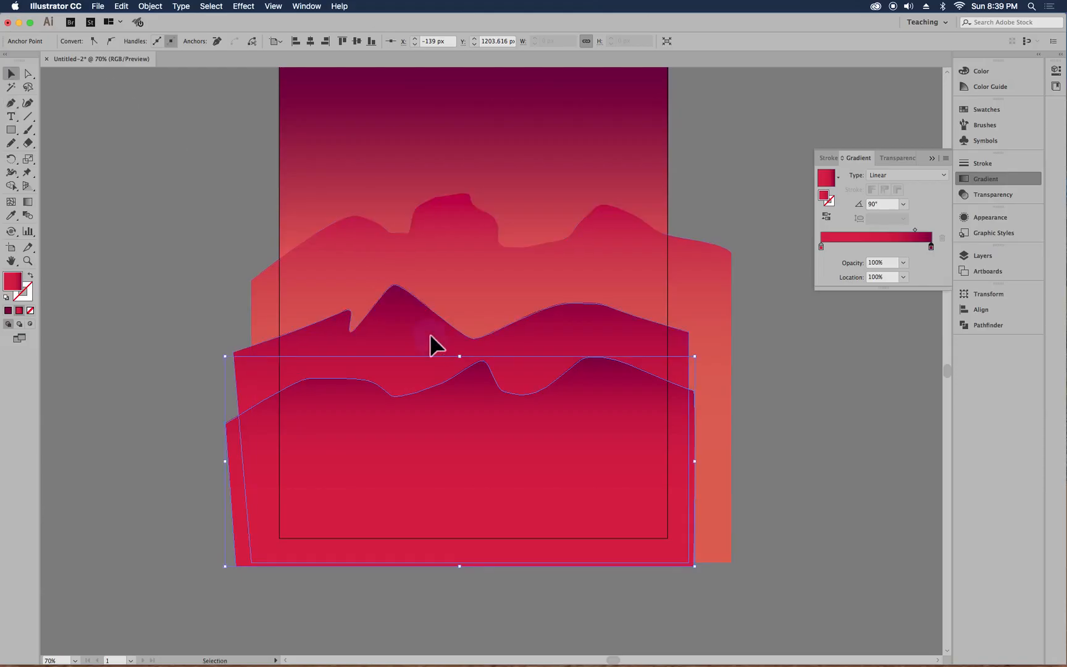
click(419, 297)
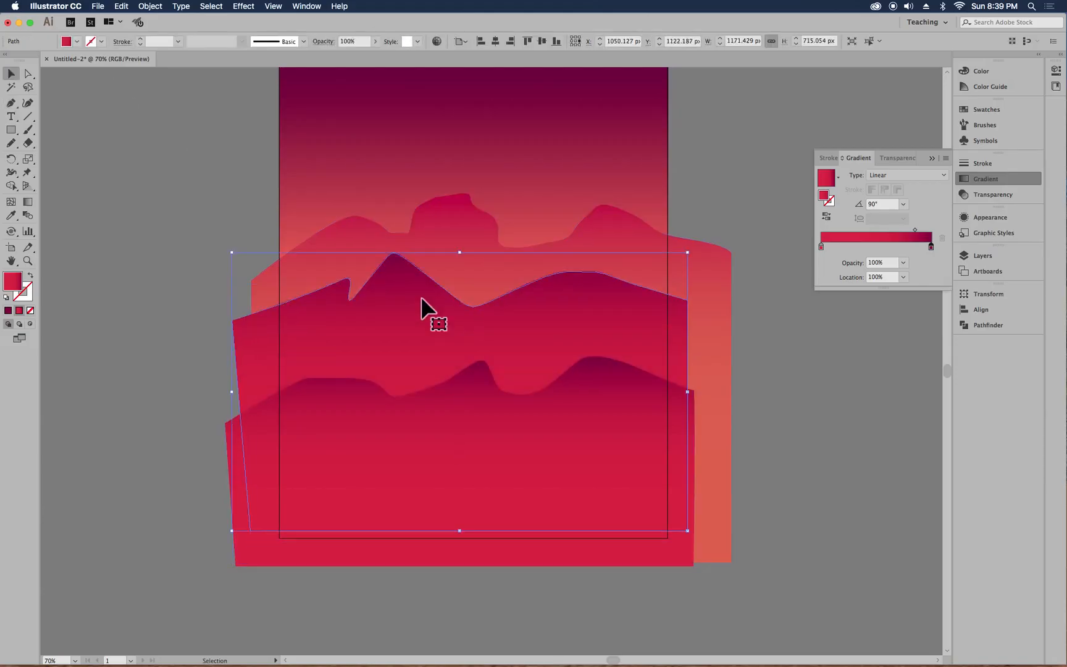
- Move the third mountain shape up and to the right so its base sits at the artboard's lower edge
click(422, 478)
drag(428, 463, 464, 438)
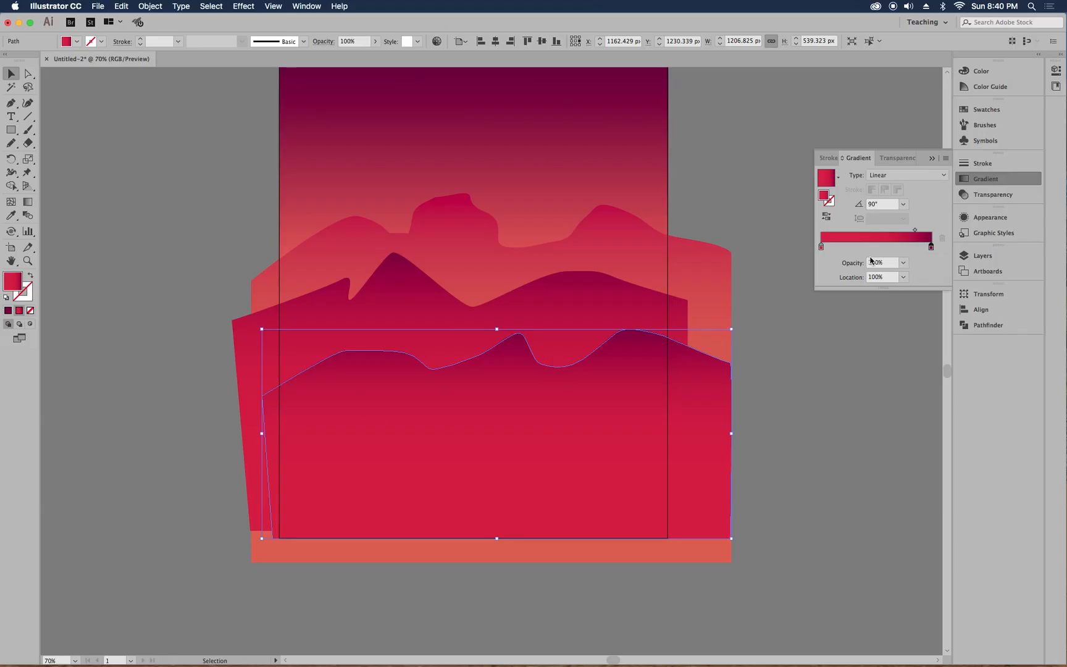
- Set the start stop (0% location) of the third mountain's gradient to #ad0536
click(822, 248)
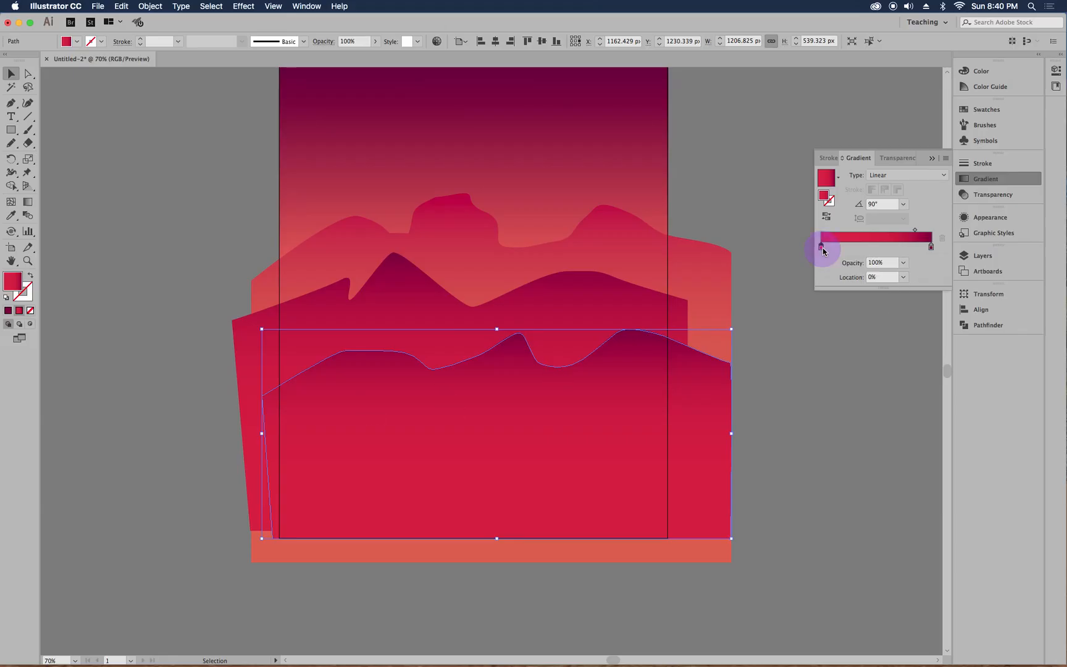
double_click(822, 249)
click(901, 344)
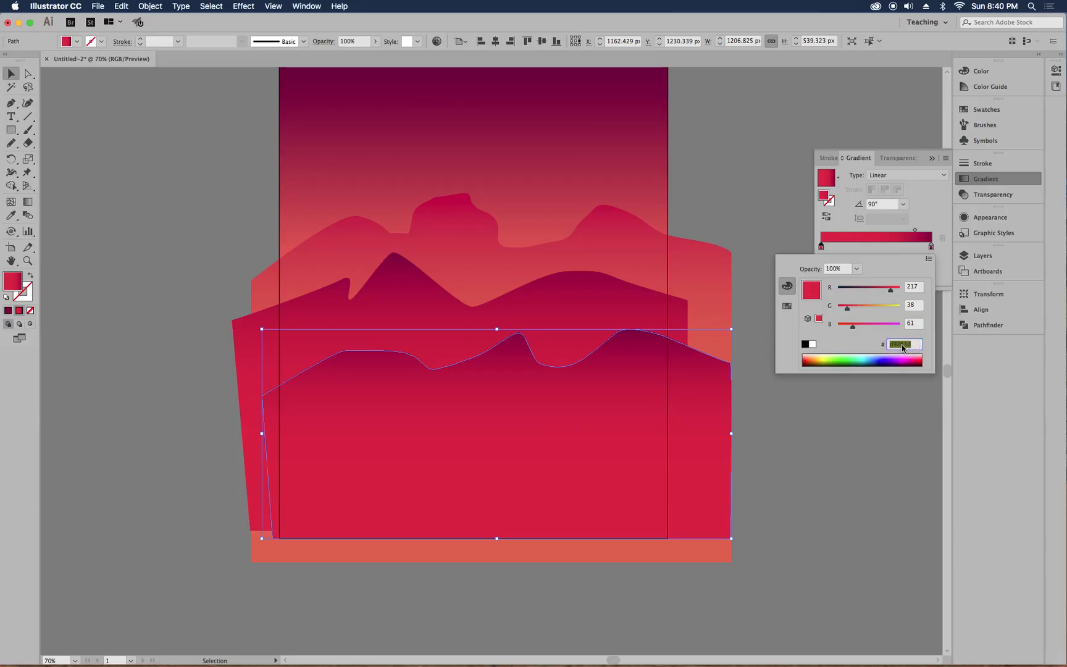
text(ad)
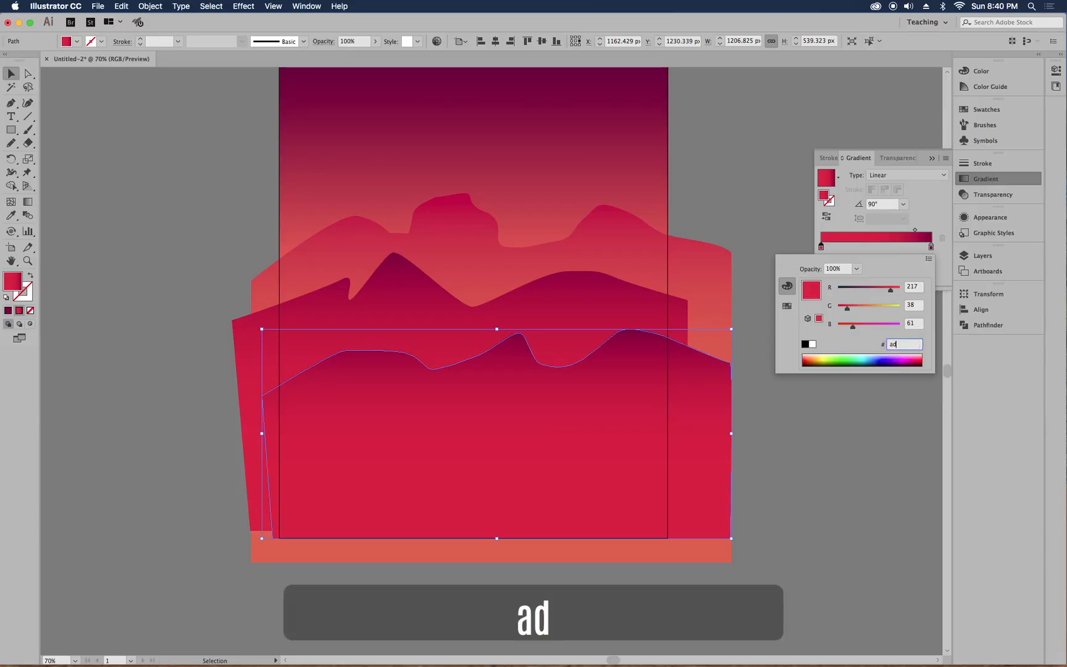
text(05)
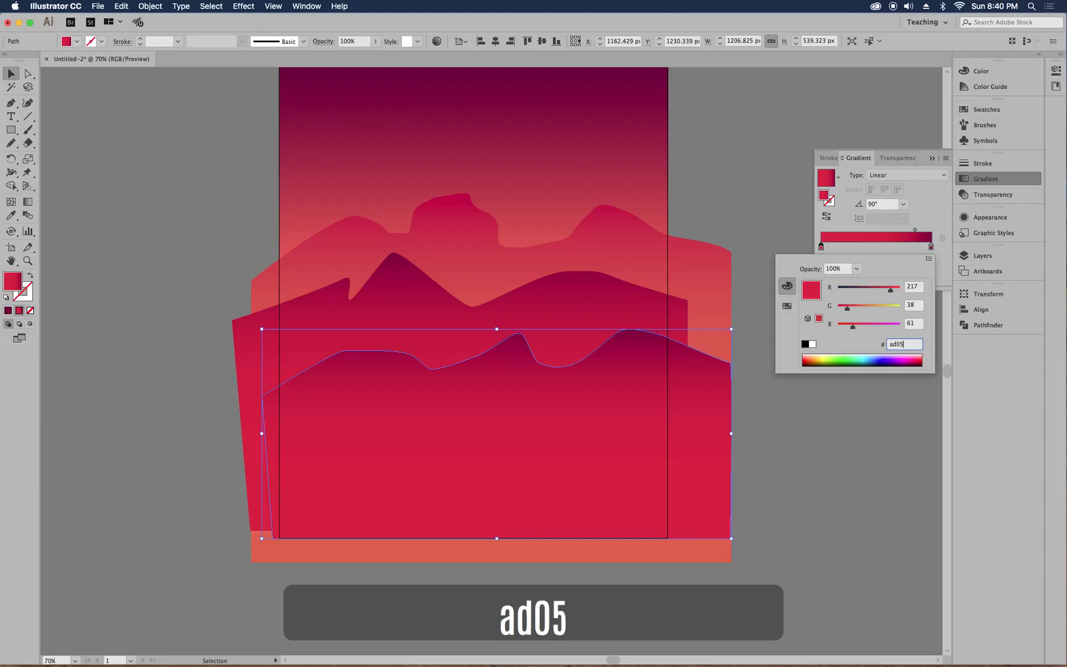
text(36)
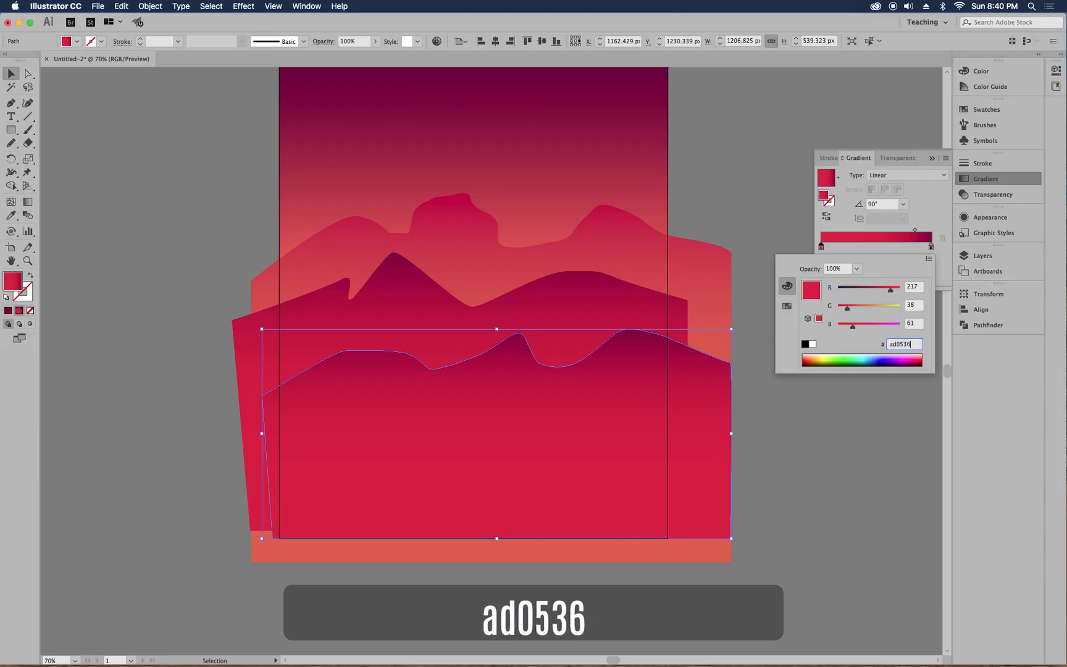
key(Return)
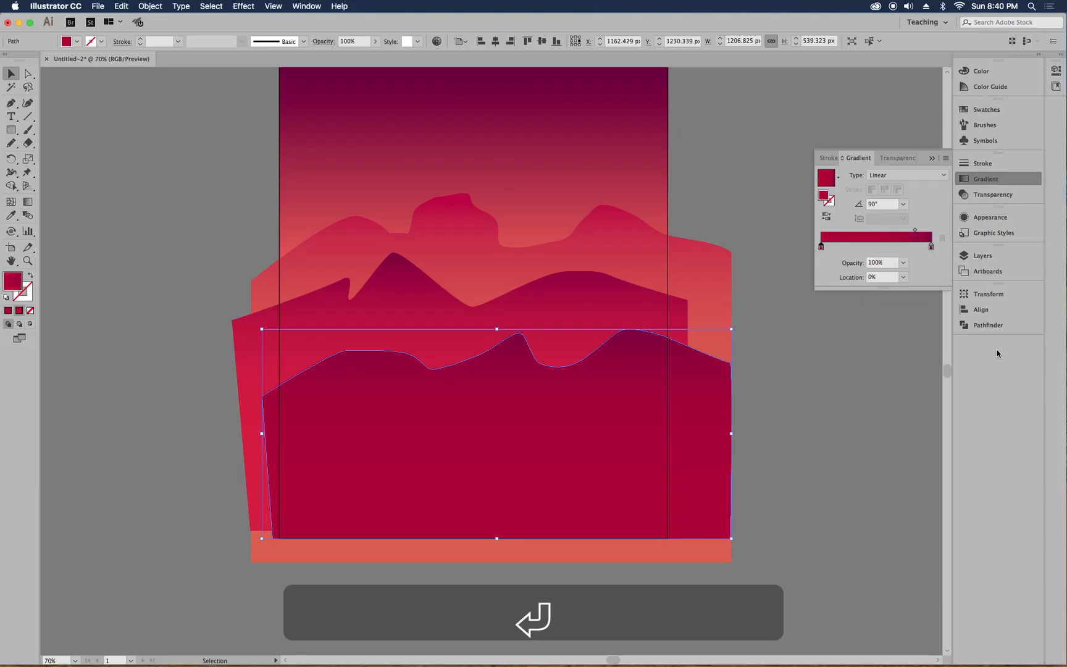
- Set the end stop (100% location) of the third mountain's gradient to #5f001e and deselect the shape
double_click(931, 246)
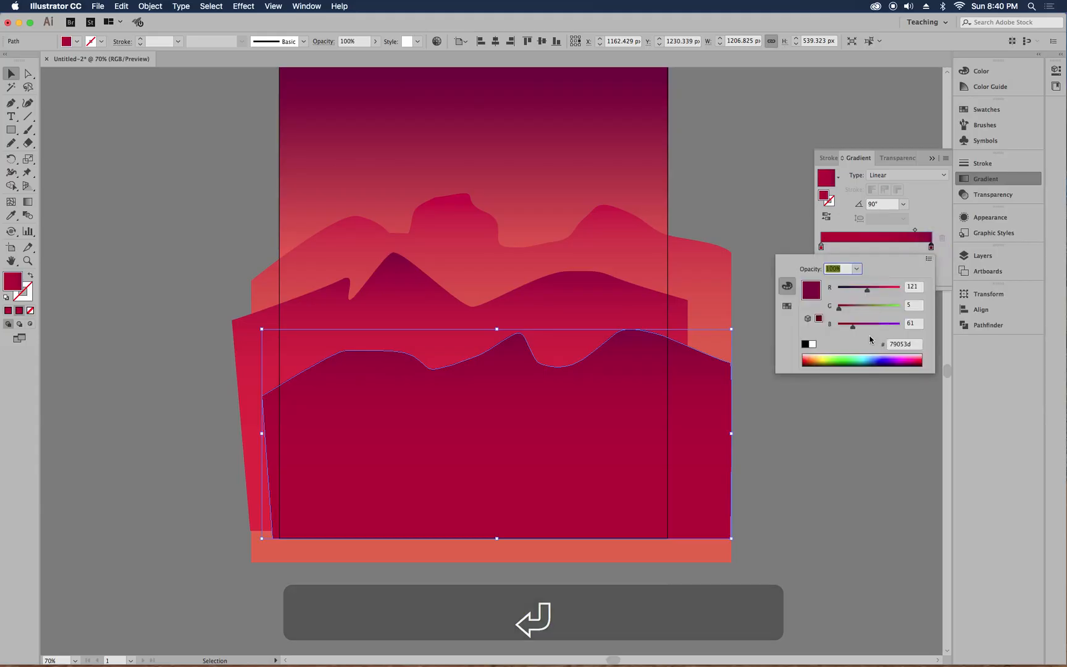
click(905, 346)
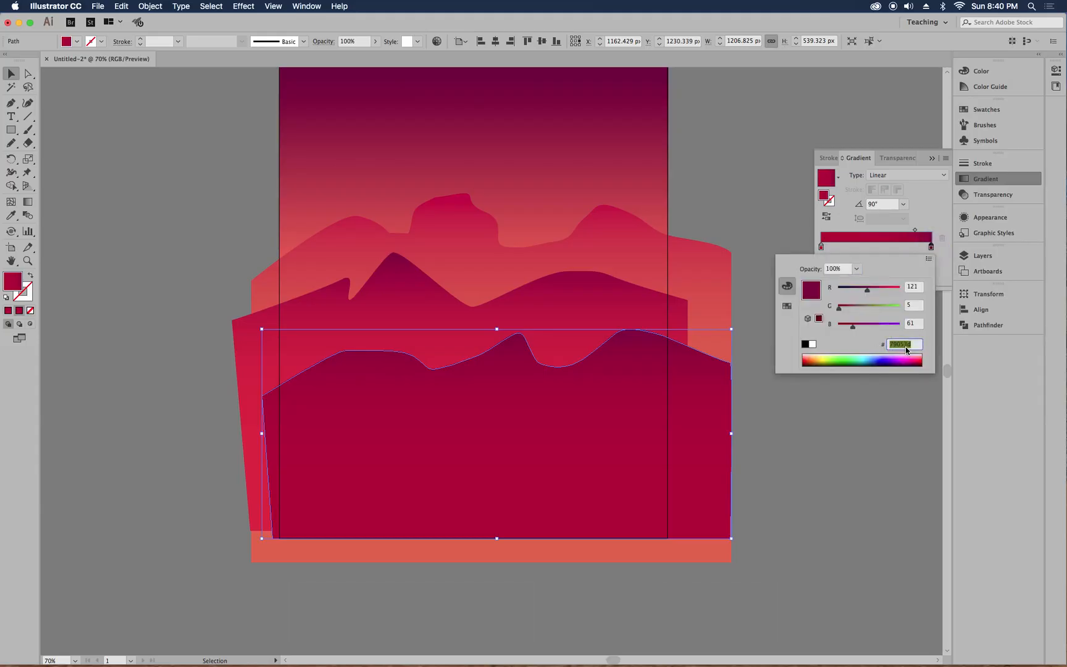
text(5)
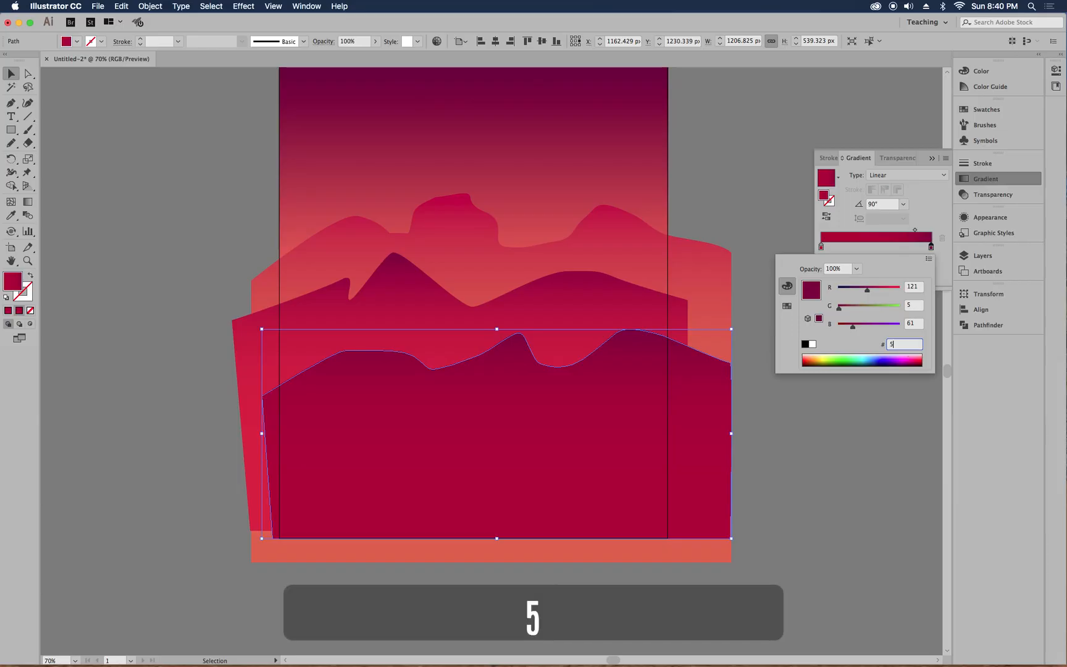
text(f00)
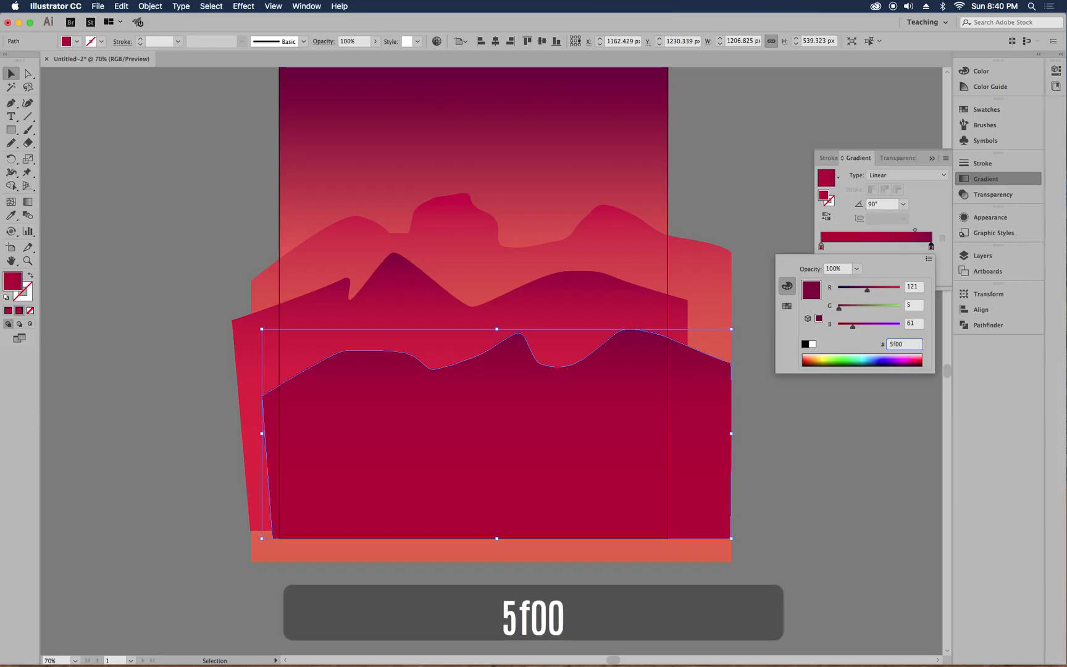
text(1e)
key(Return)
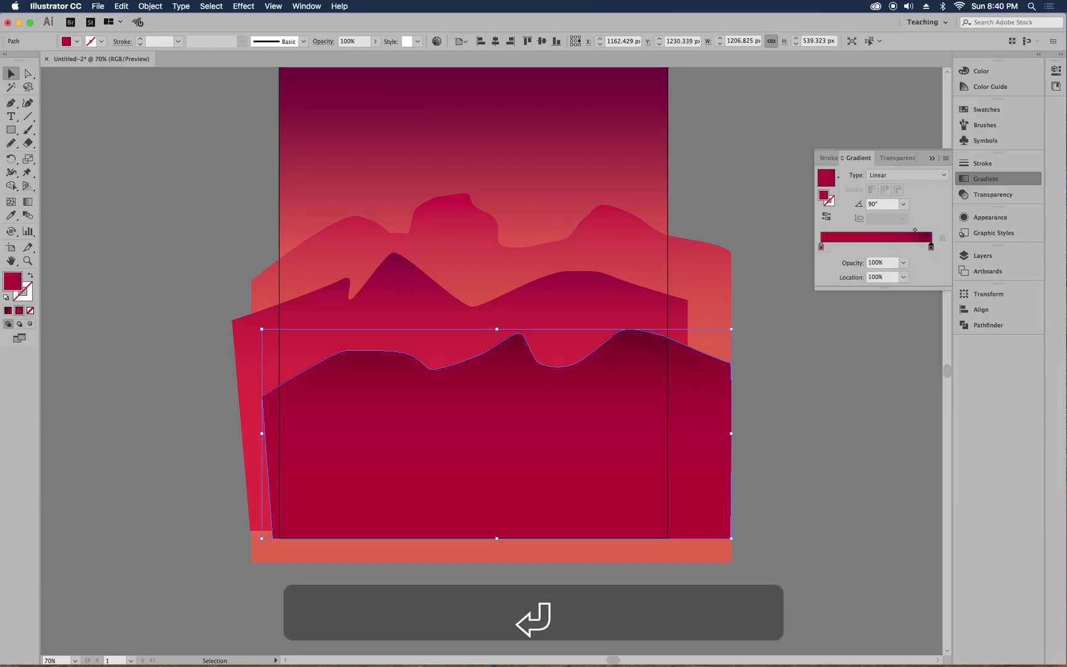
click(873, 420)
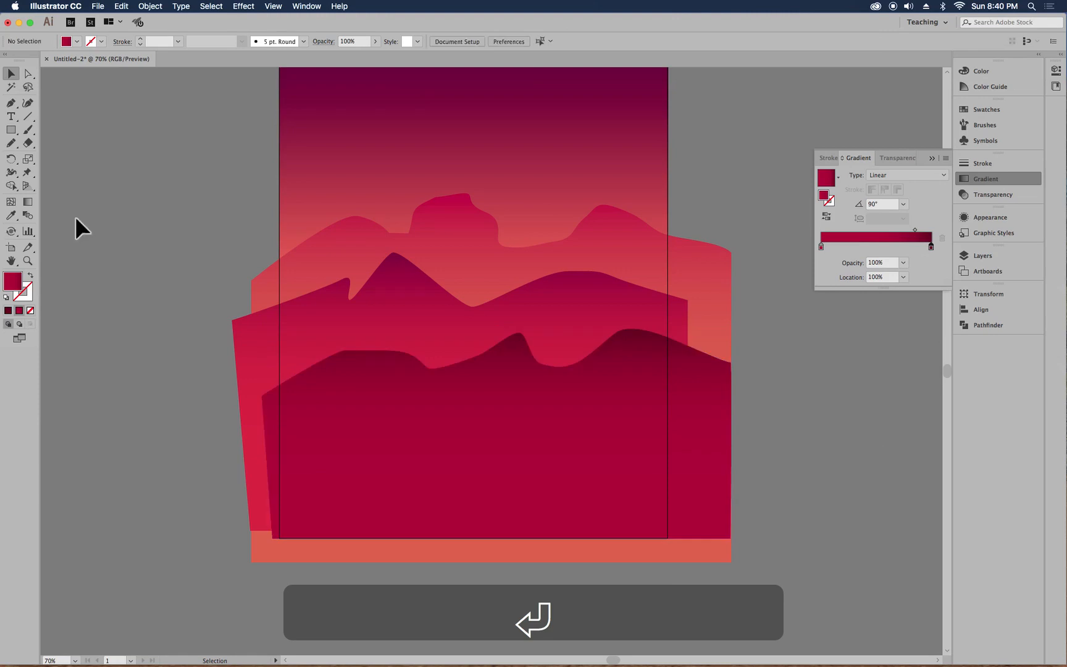
- Draw a closed fourth mountain shape with the Pen tool in front of the third, with a lower peaked ridge and a base below the artboard
click(10, 103)
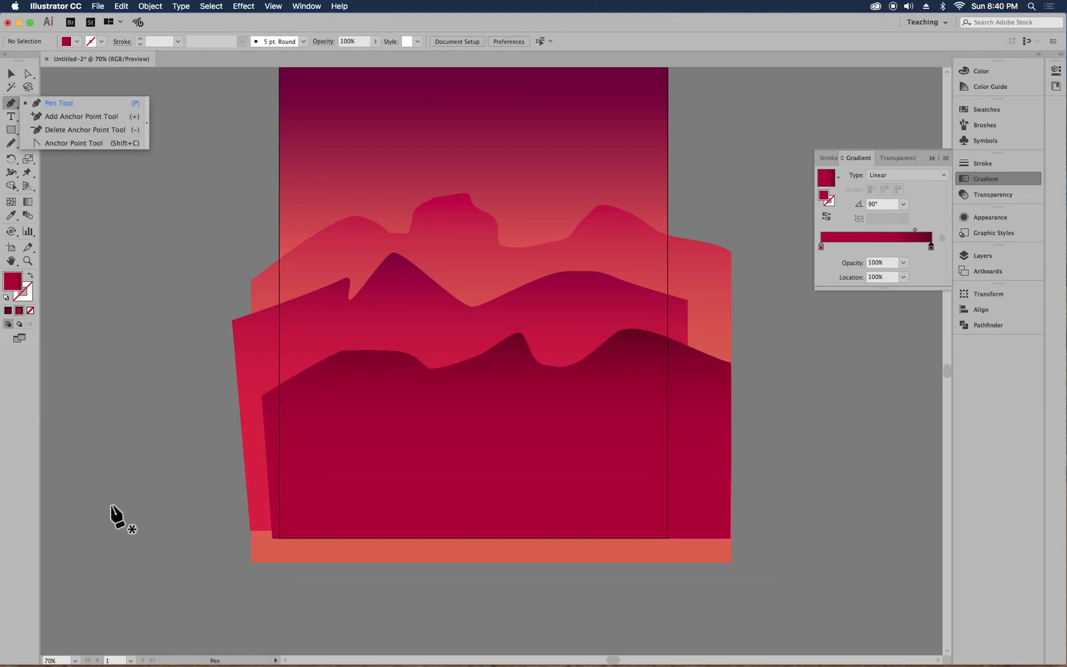
click(220, 454)
drag(332, 397, 371, 424)
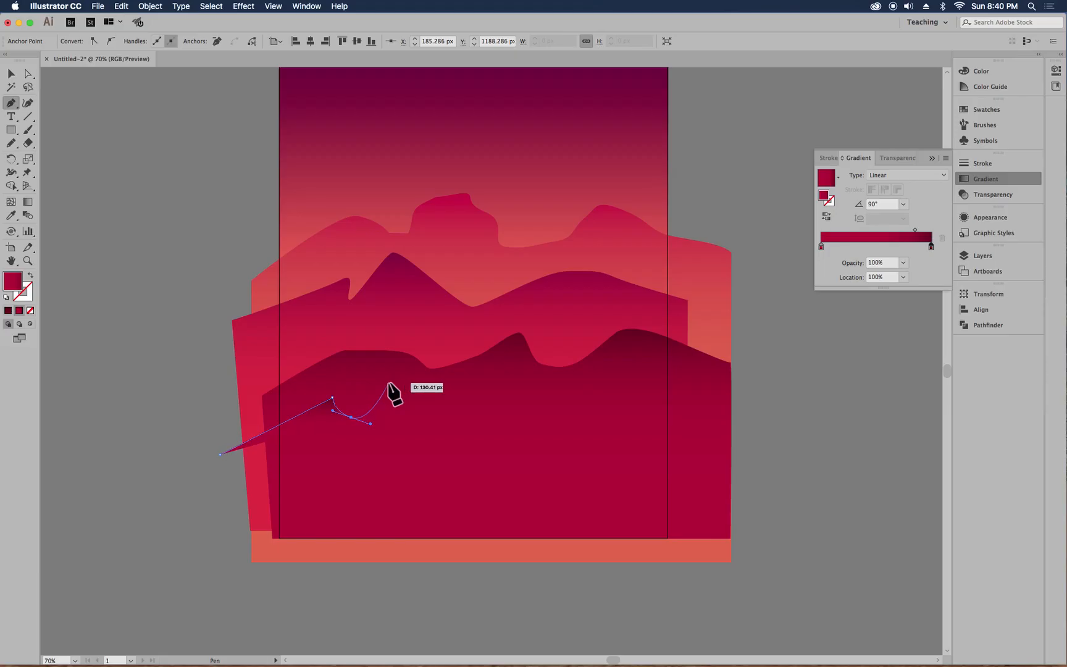
drag(388, 383, 487, 389)
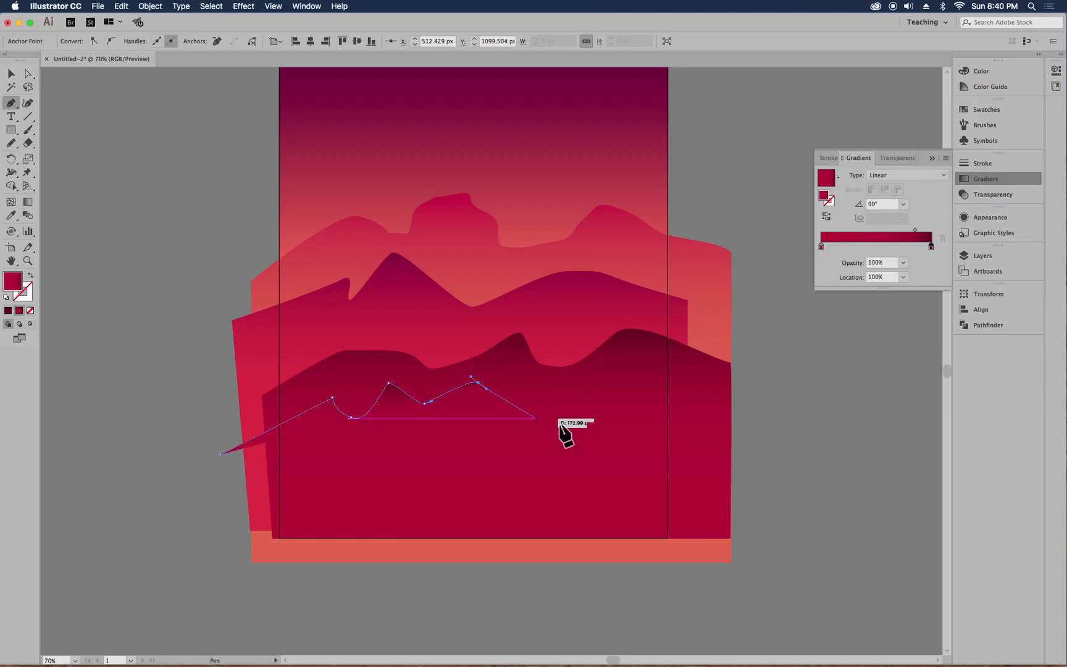
click(603, 430)
click(676, 391)
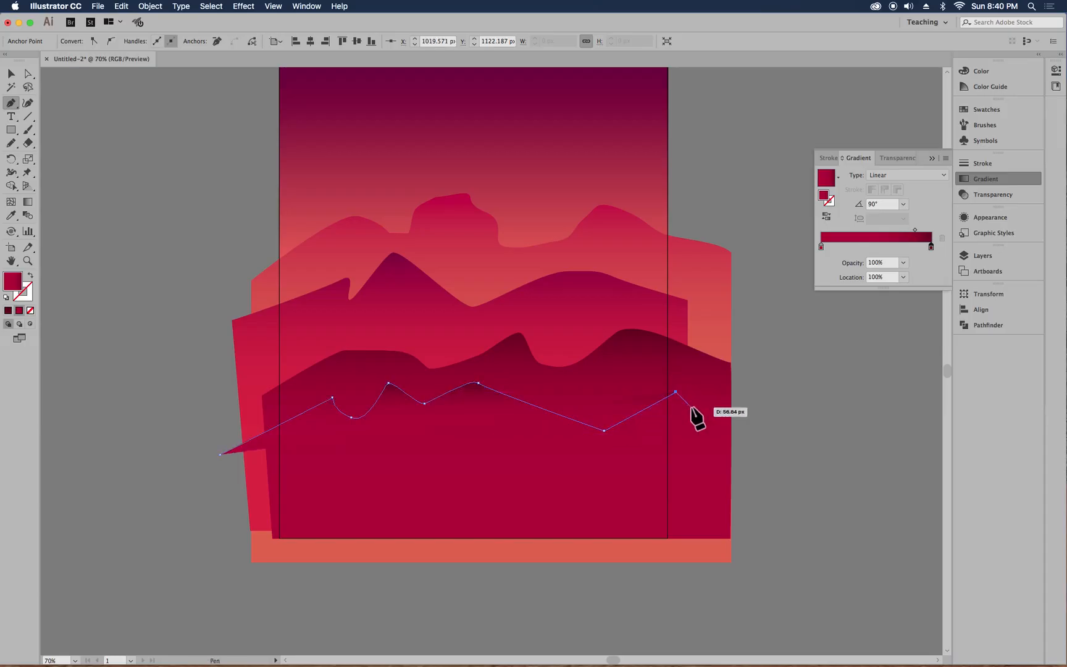
click(682, 566)
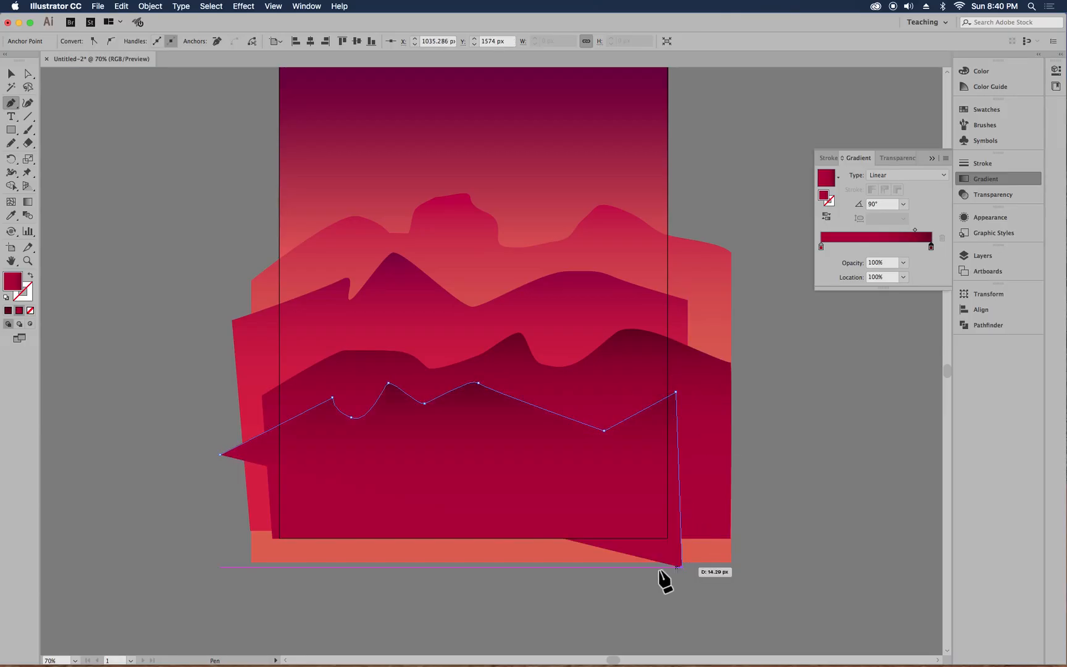
click(259, 566)
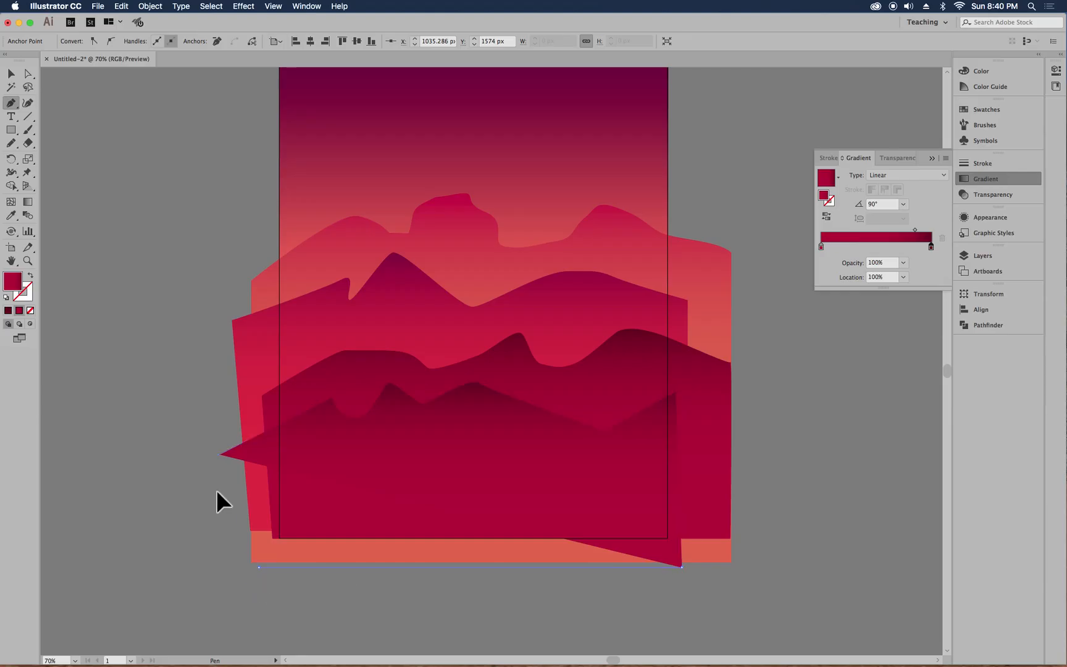
click(222, 455)
- Curve the long slope down to the right-hand valley of the fourth mountain's ridge with the Curvature tool, and deselect the shape
click(27, 102)
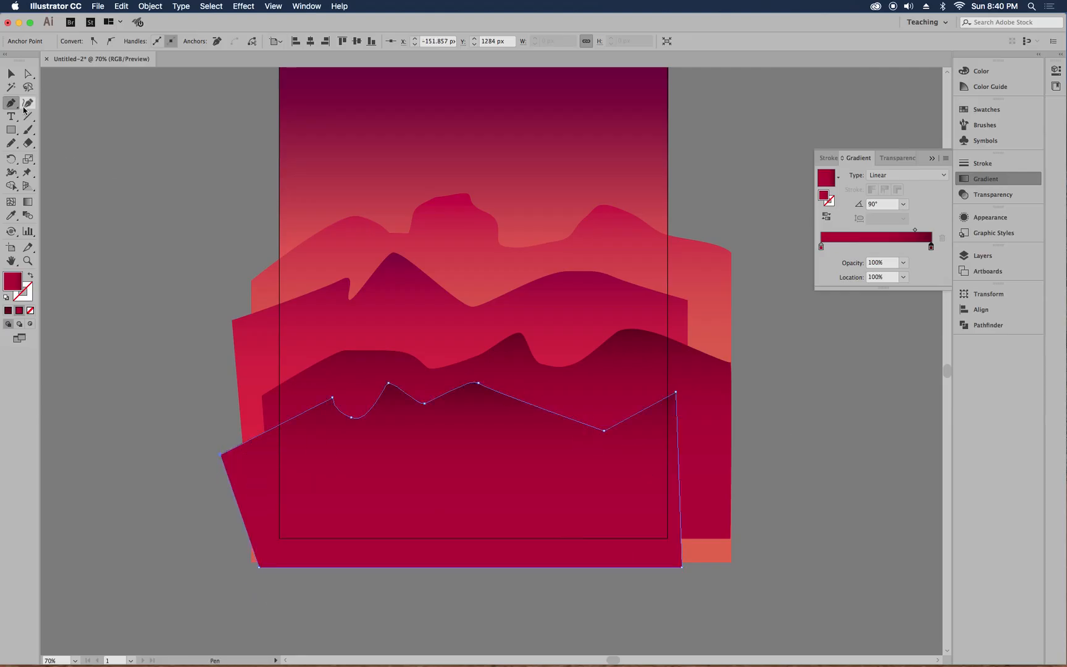
click(604, 430)
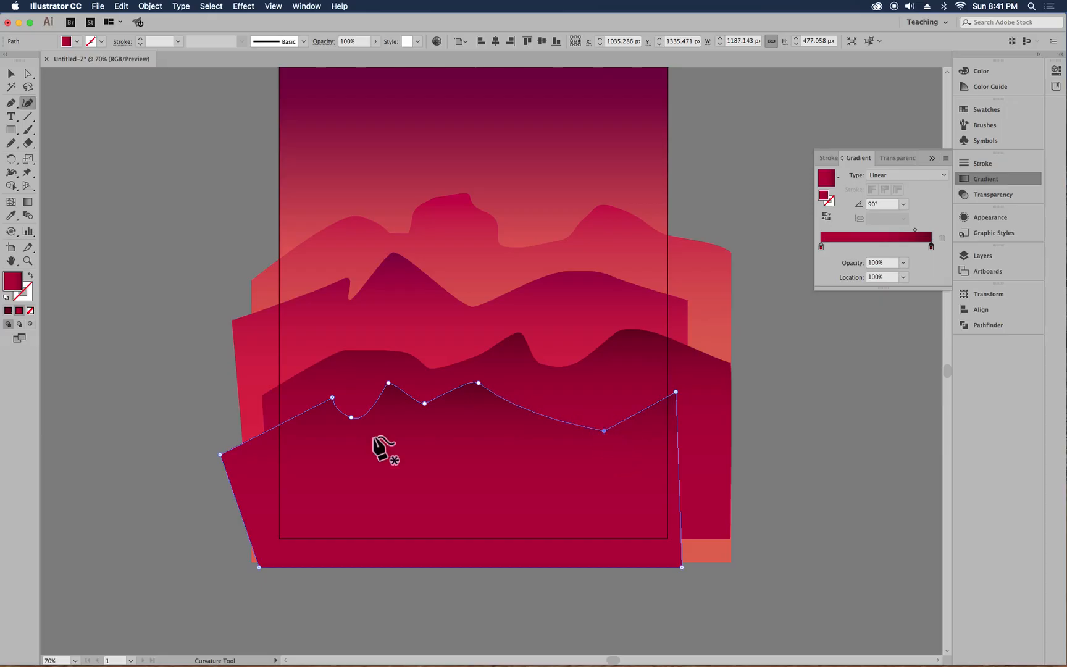
click(11, 74)
click(119, 191)
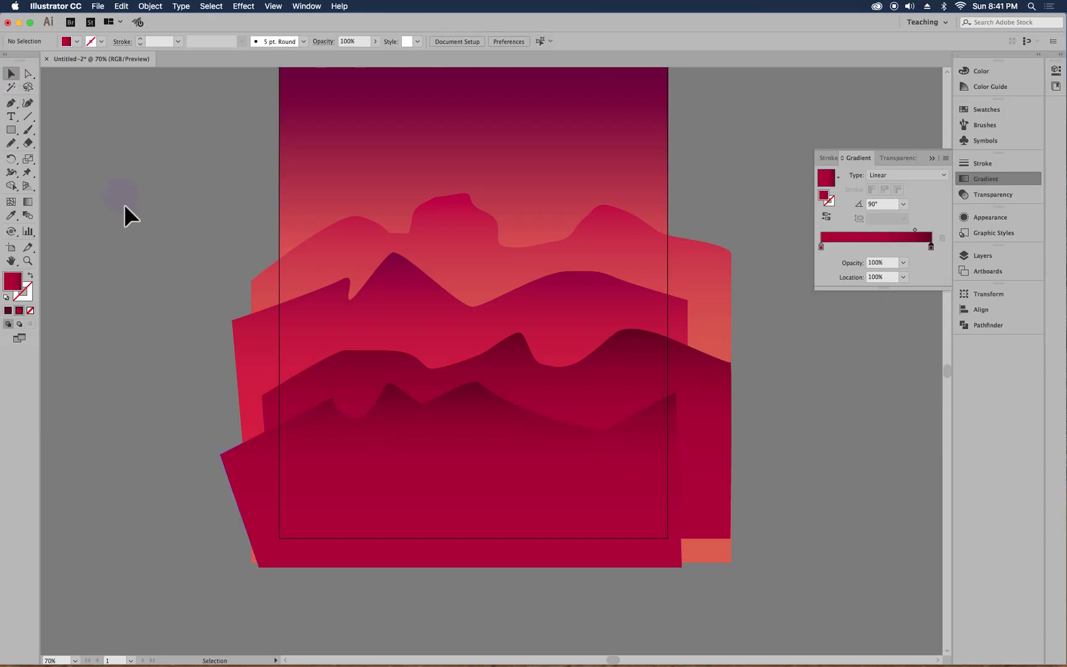
- Set the start stop (0% location) of the fourth mountain's gradient to #5f001e
click(605, 442)
click(681, 473)
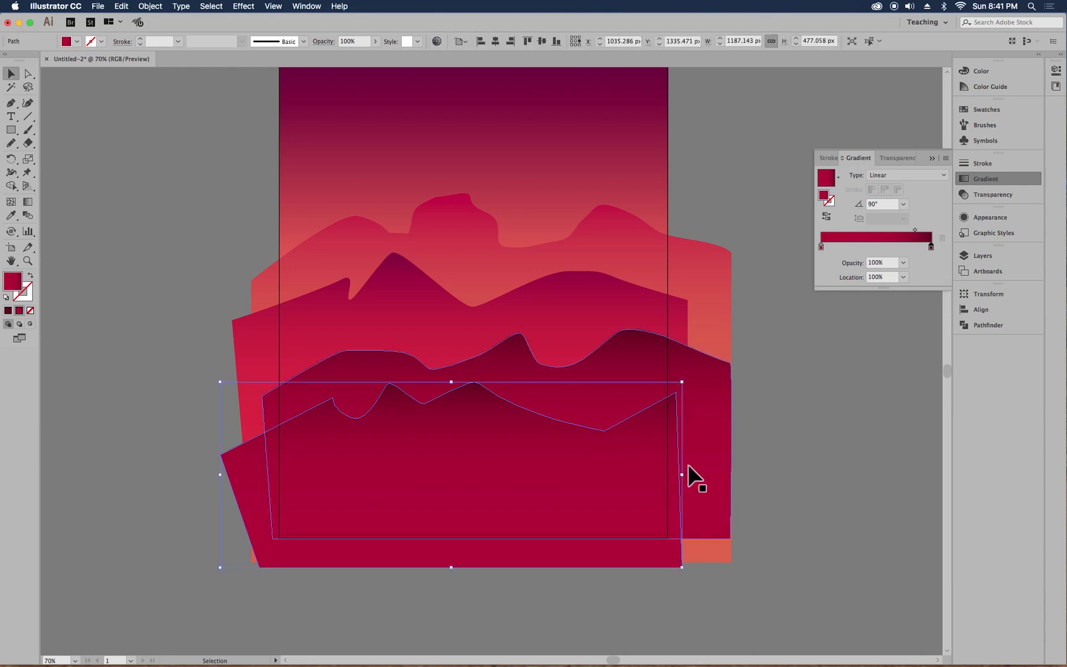
double_click(821, 246)
click(909, 349)
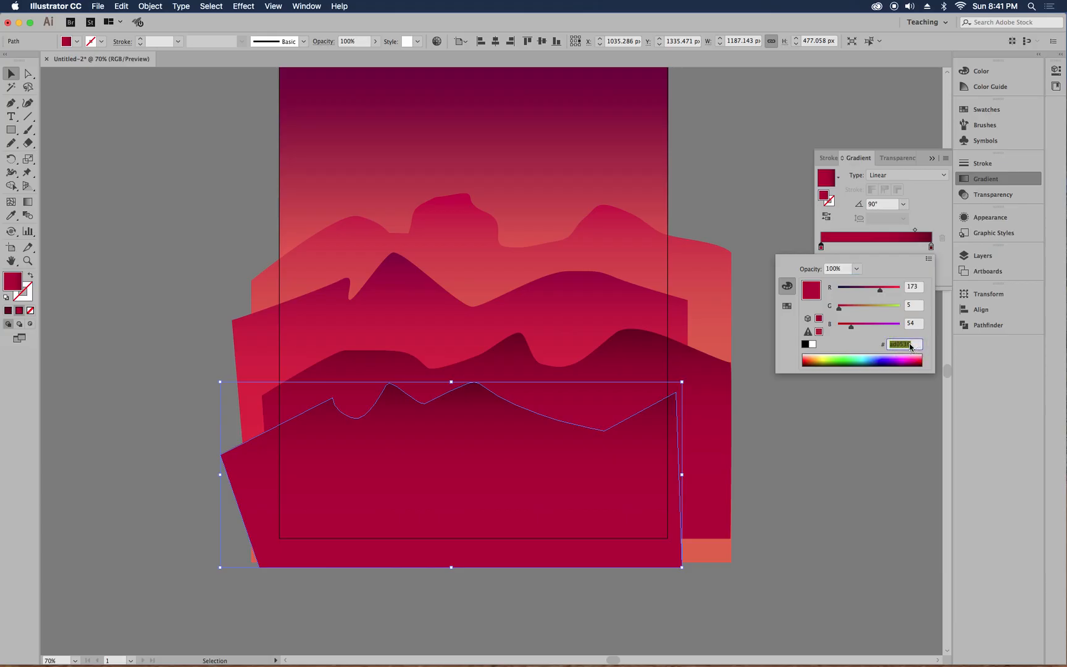
text(5)
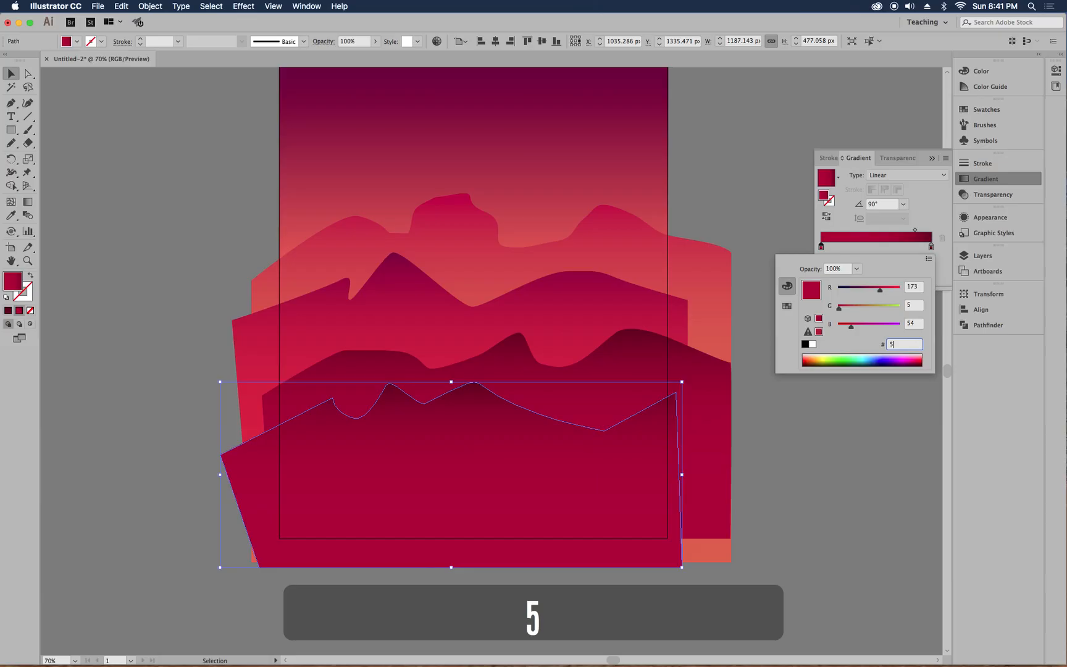
text(f)
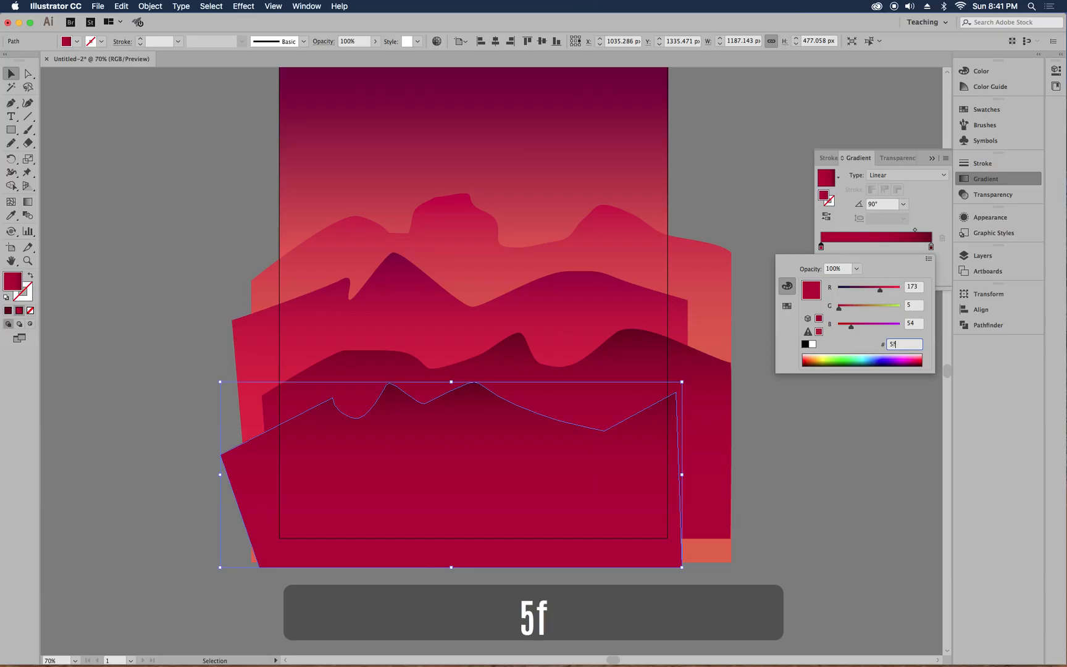
text(001)
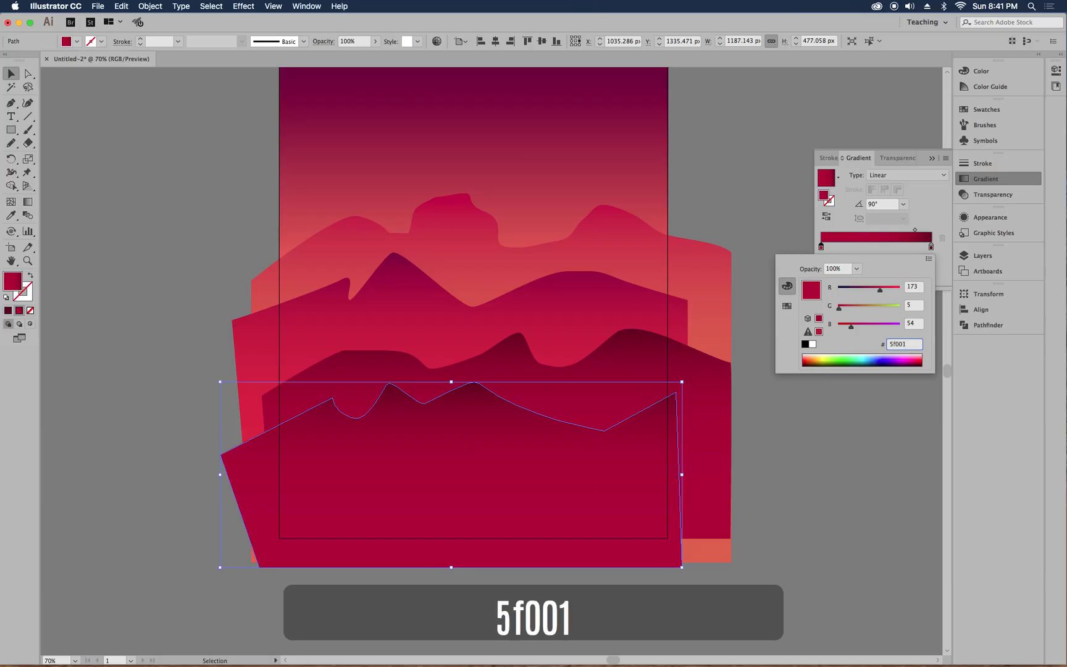
text(e)
key(Return)
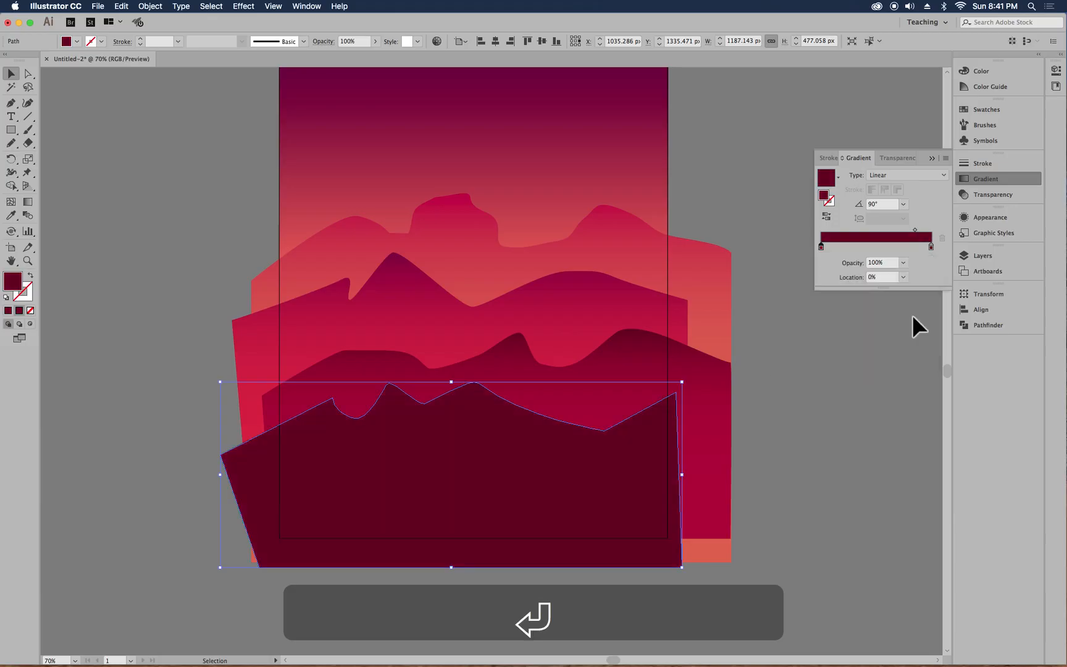
- Set the end stop (100% location) of the fourth mountain's gradient to #430018 and deselect the shape
double_click(931, 246)
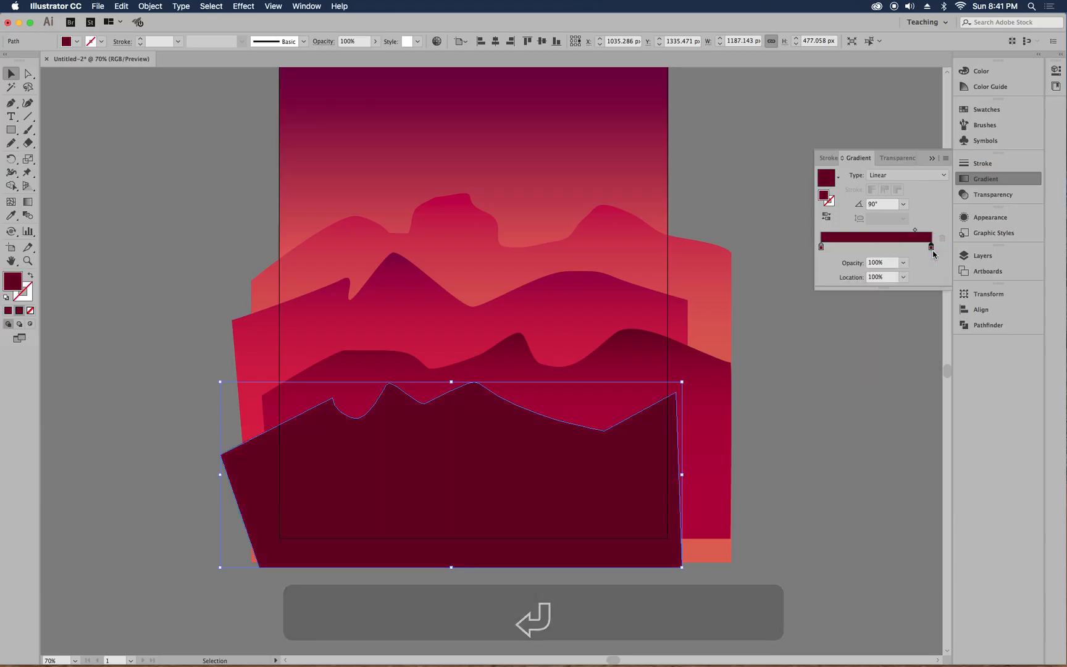
click(907, 344)
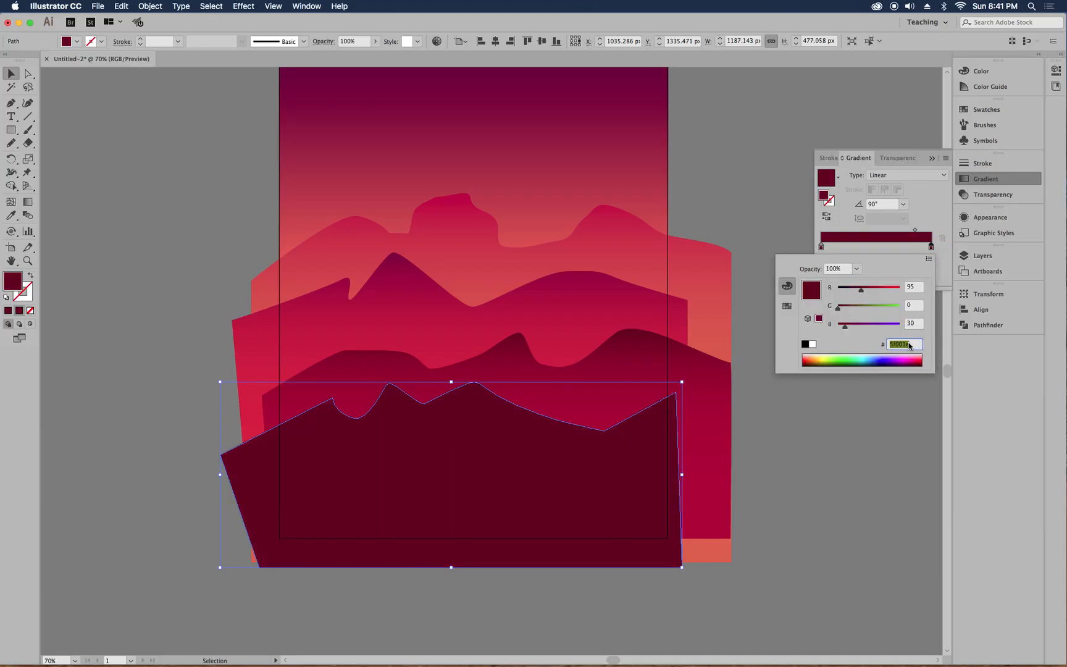
text(4)
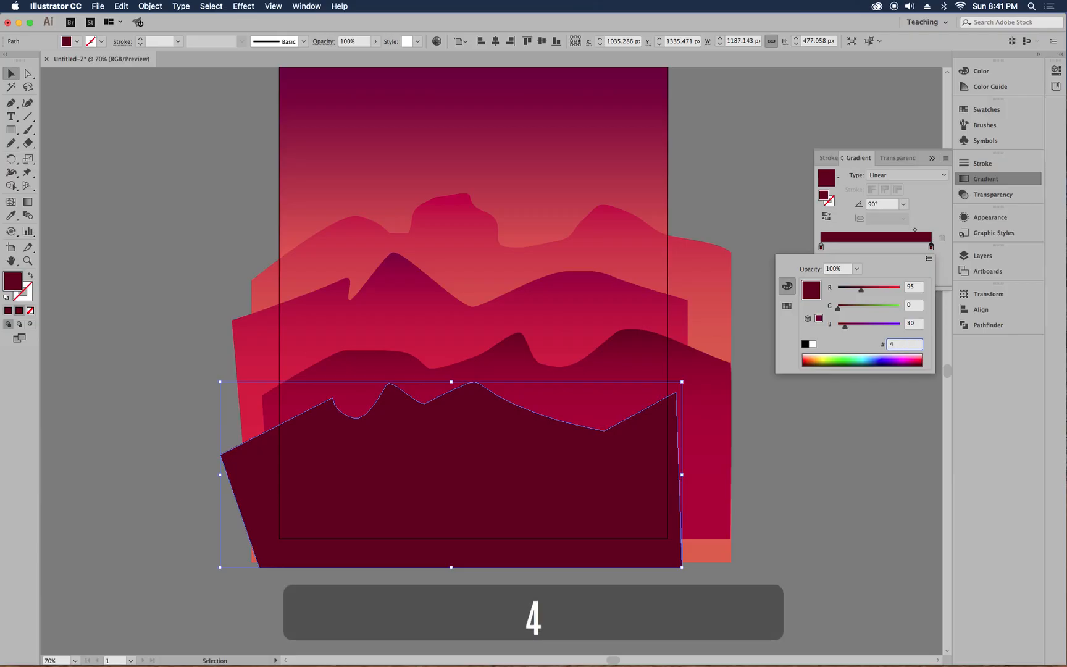
text(30018)
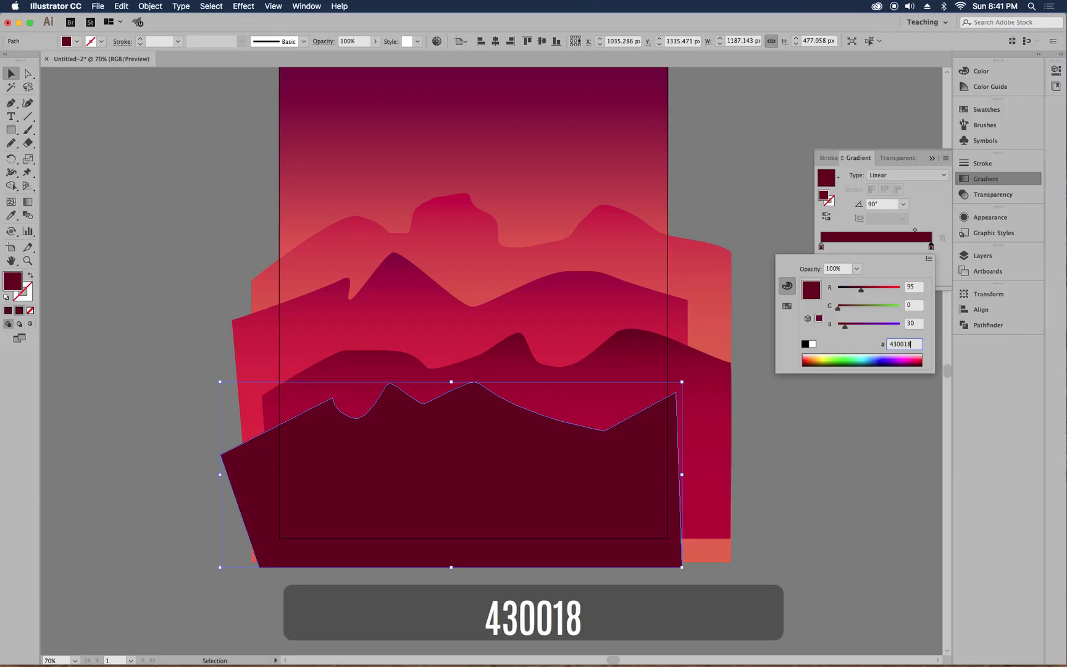
key(Return)
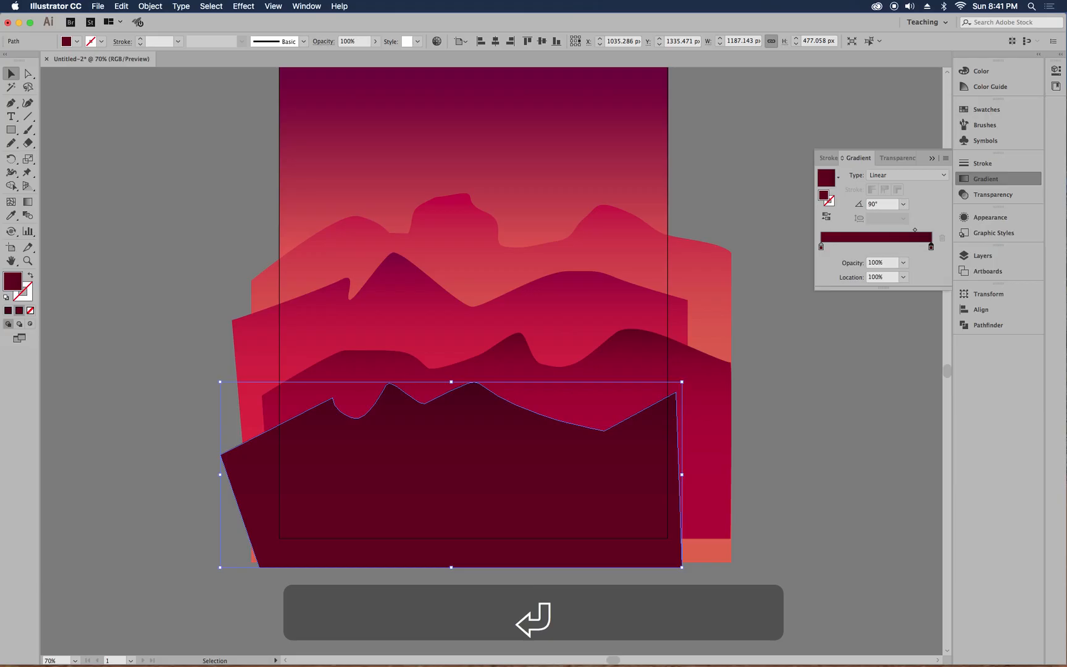
click(799, 462)
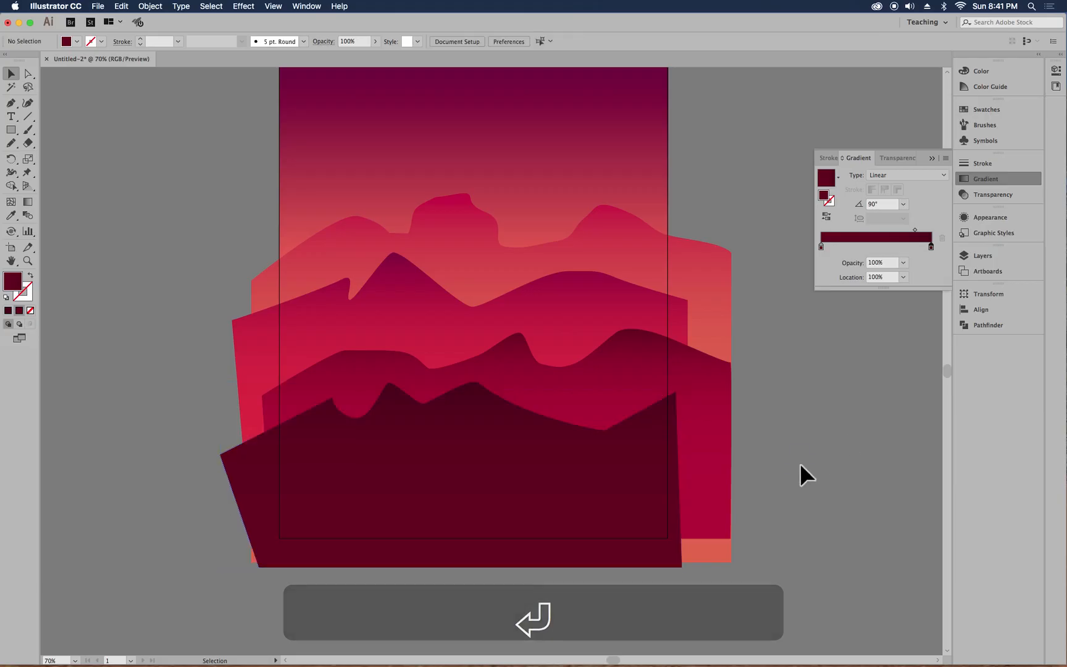
- Draw a closed foreground hill with the Pen tool in front of the fourth mountain, with a gently wavy ridge and a base below the artboard
click(10, 103)
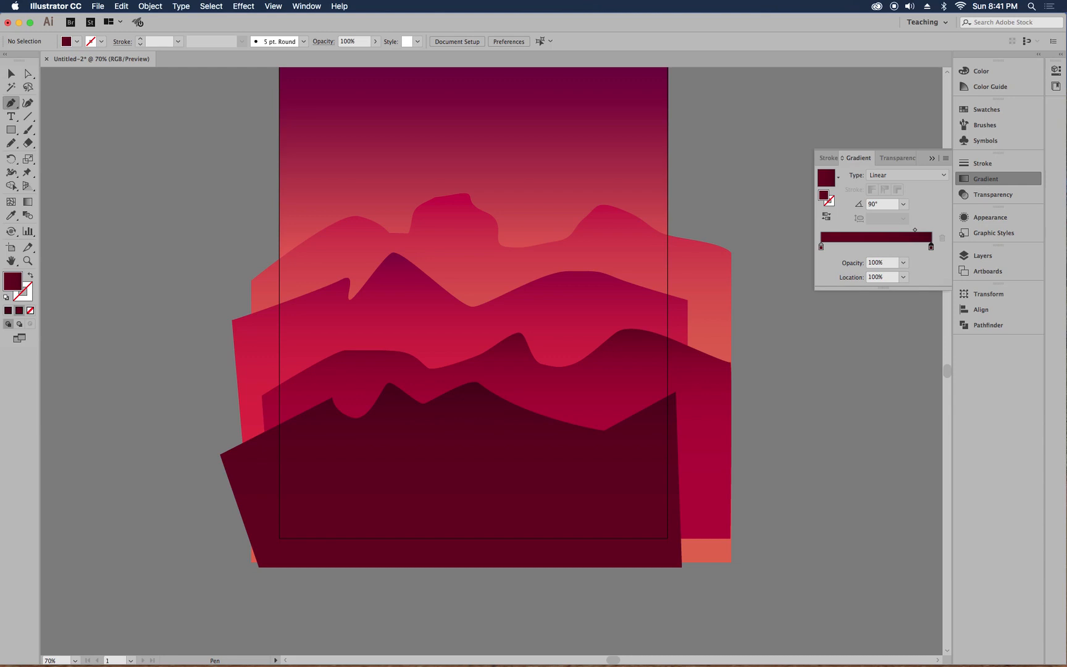
click(205, 438)
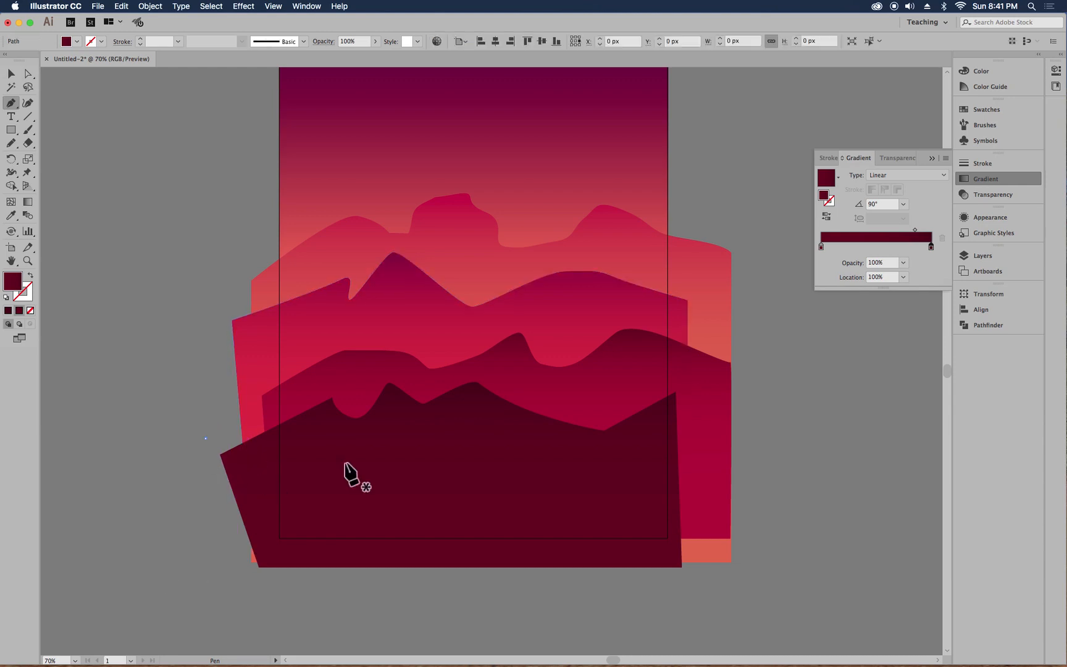
drag(376, 458, 407, 446)
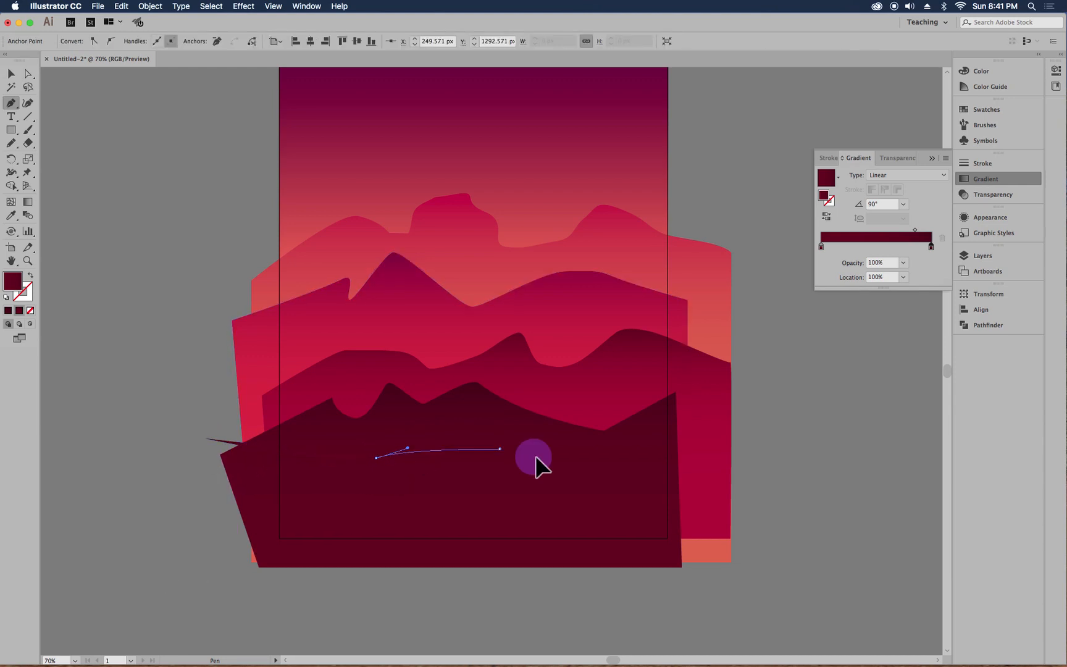
drag(534, 458, 550, 459)
drag(715, 452, 732, 439)
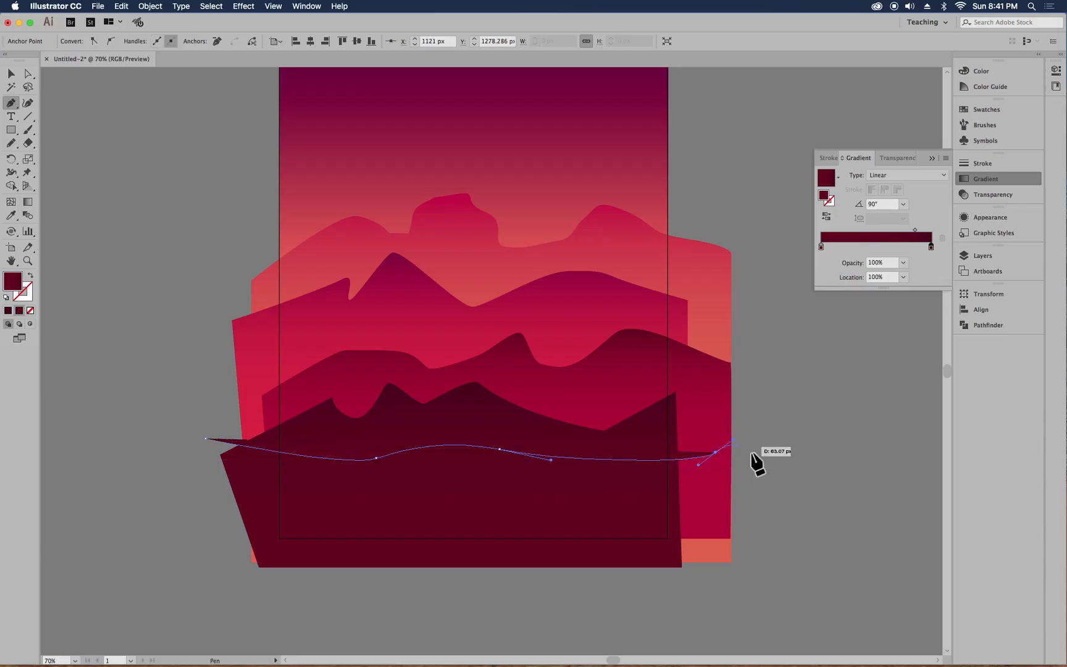
click(715, 453)
shift+click(711, 593)
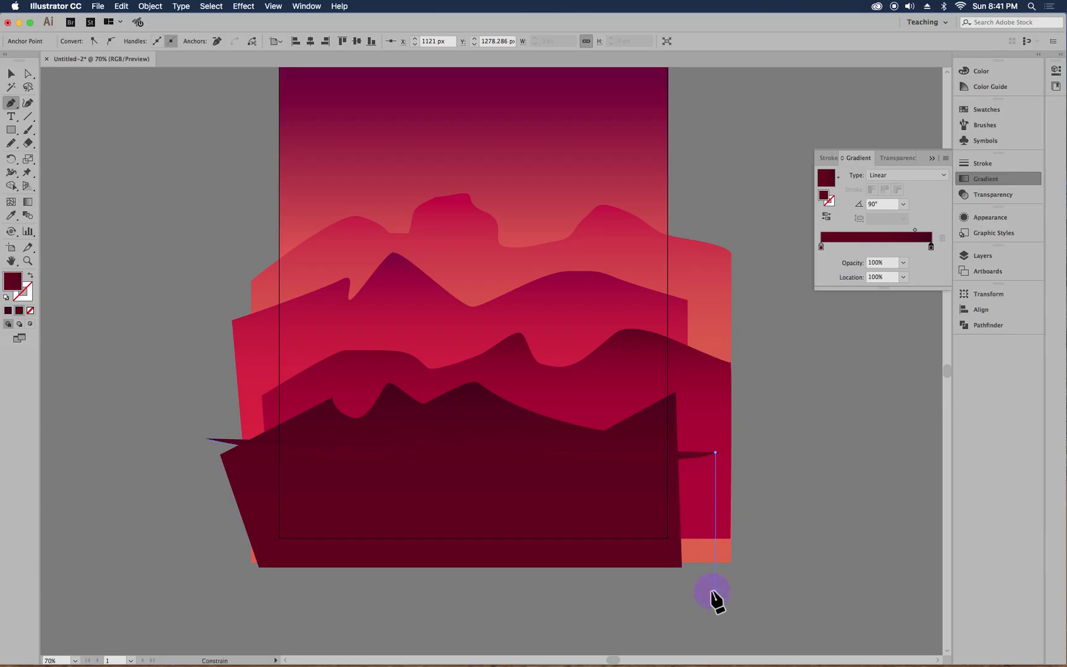
shift+click(236, 590)
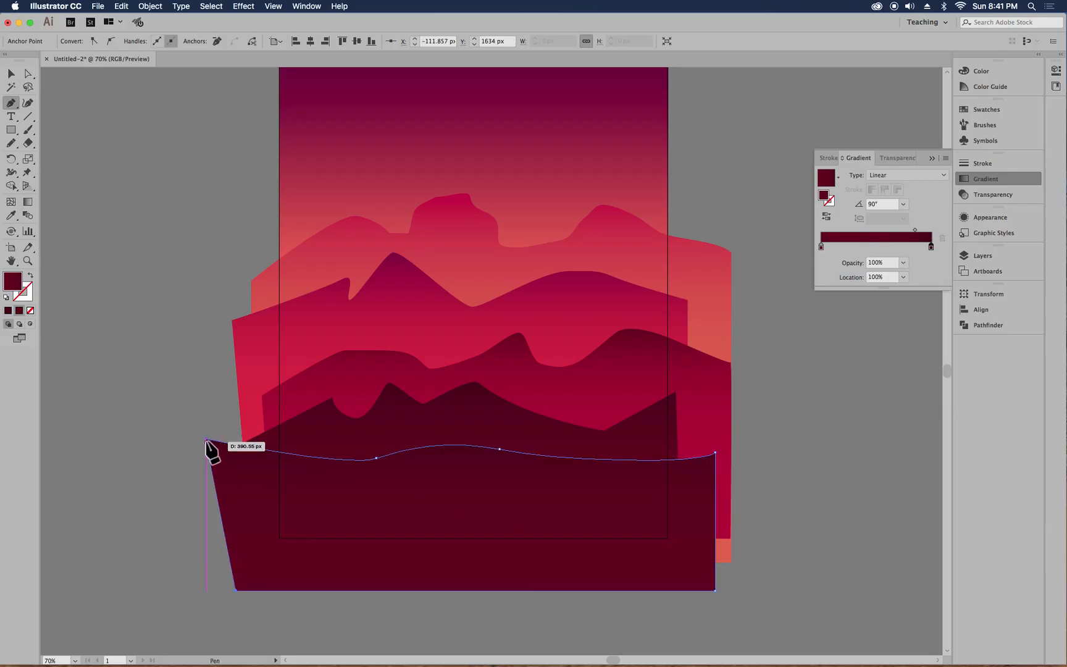
click(208, 441)
click(9, 74)
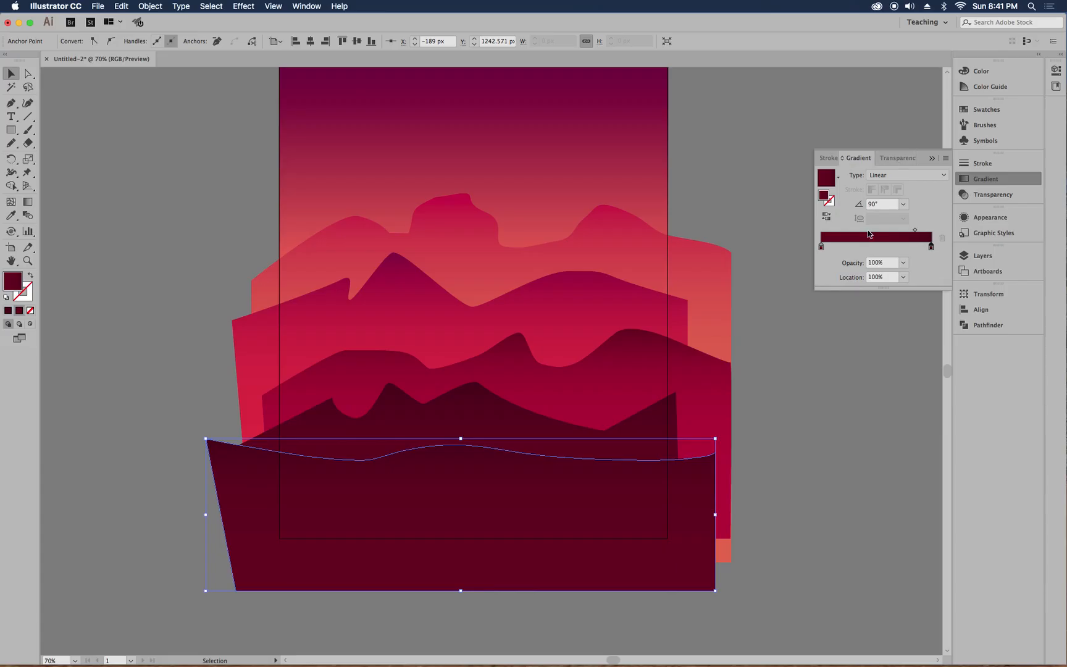
- Try to recolour the foreground hill by entering #320115 as its fill in the Color Picker
double_click(16, 283)
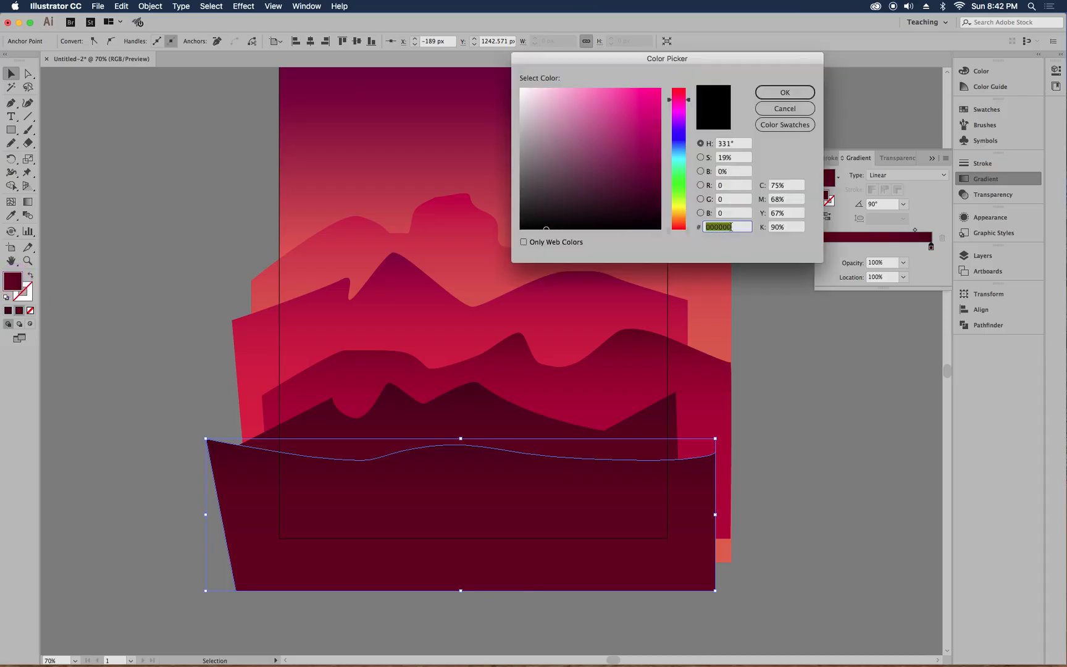
text(320)
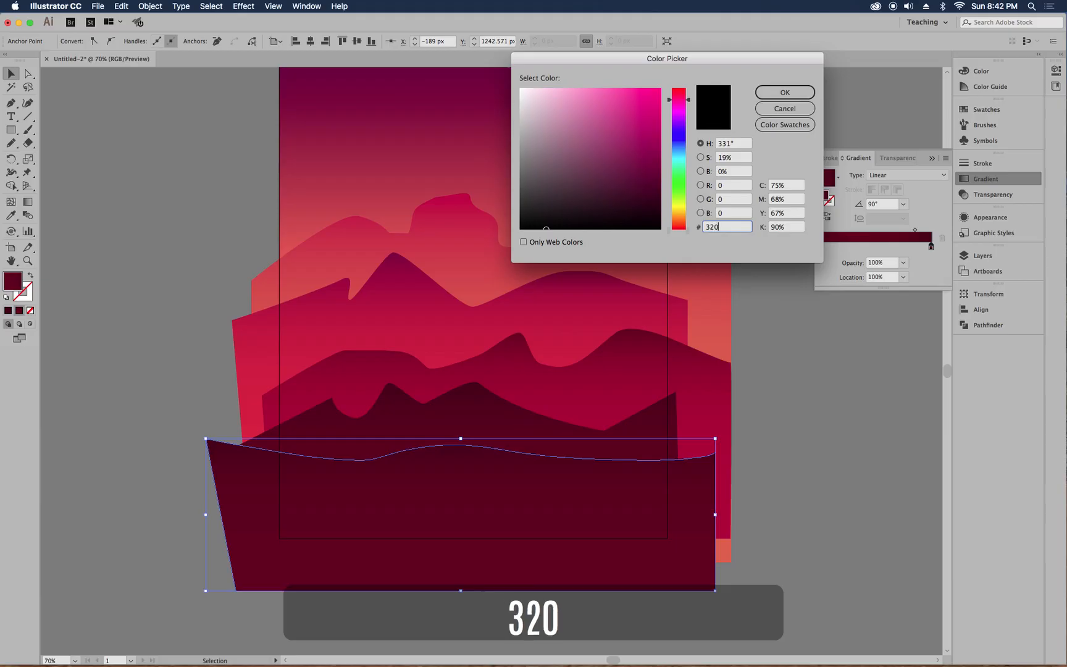
text(115)
key(Return)
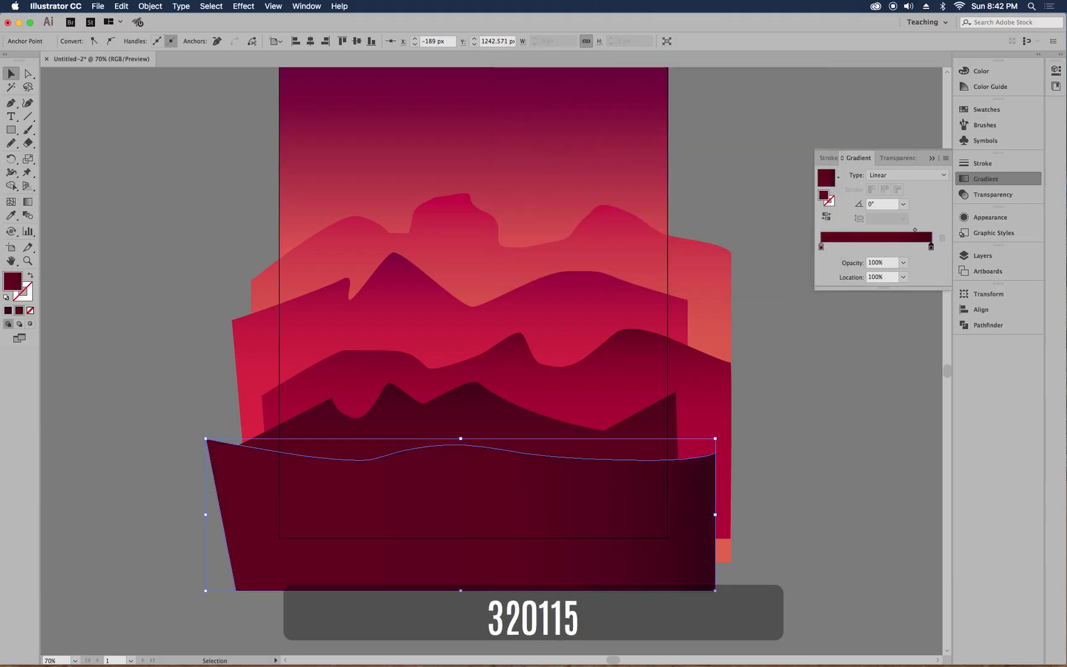
double_click(14, 284)
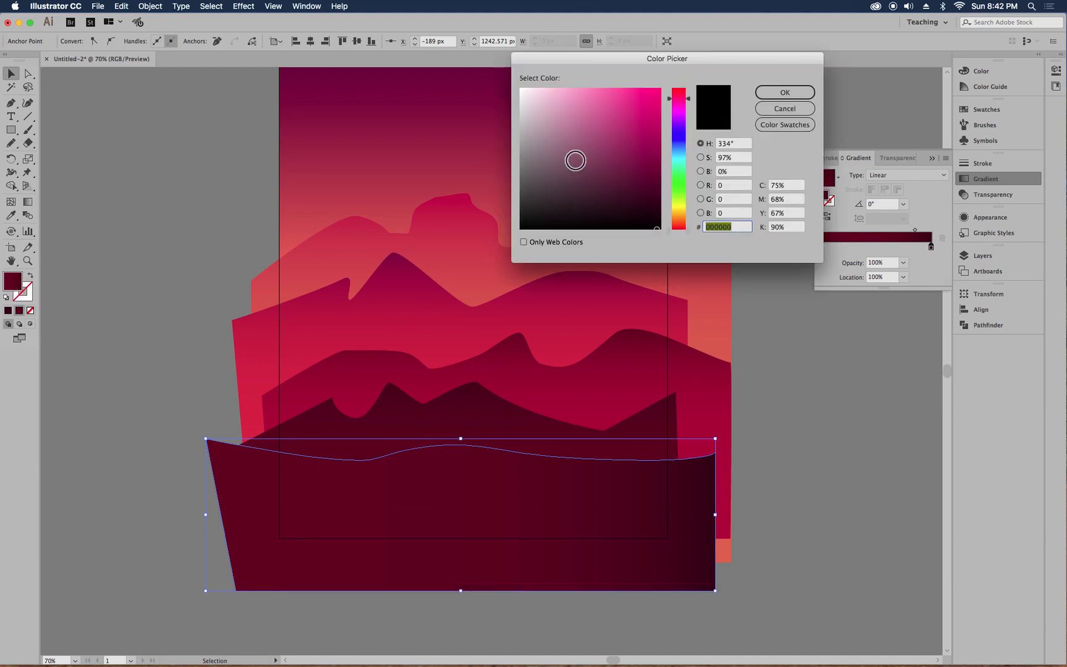
click(785, 109)
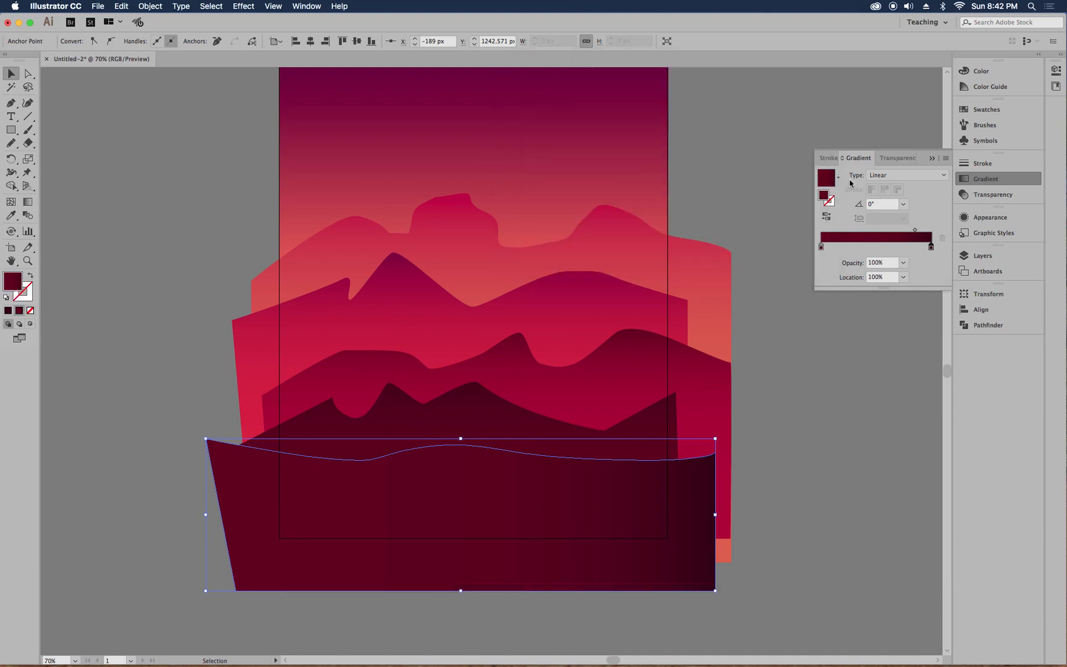
click(905, 175)
click(839, 177)
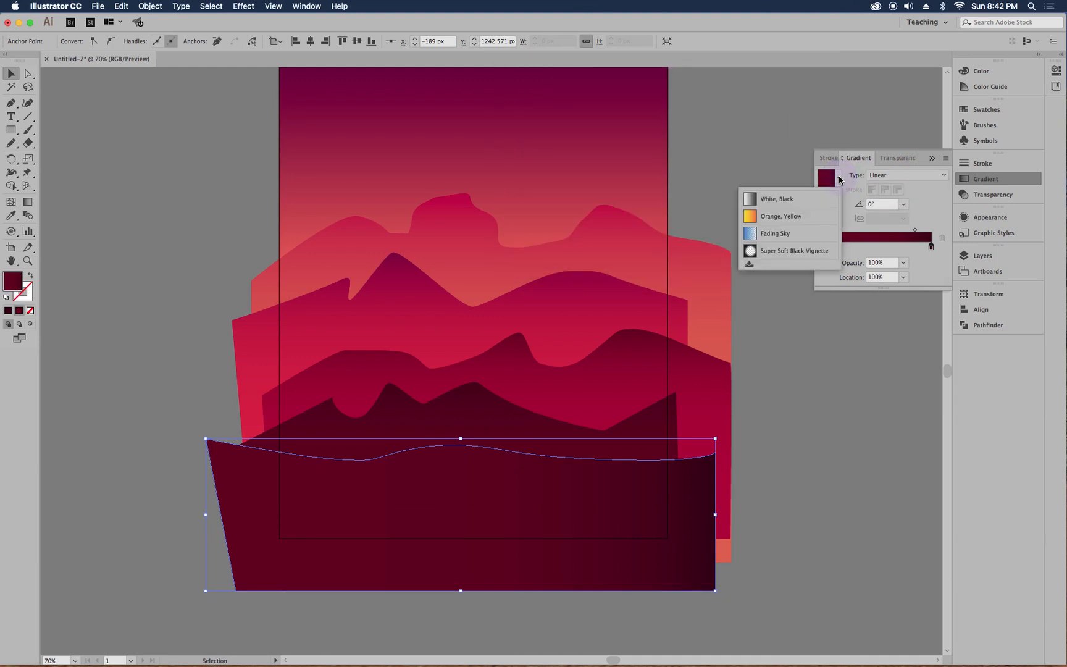
click(839, 179)
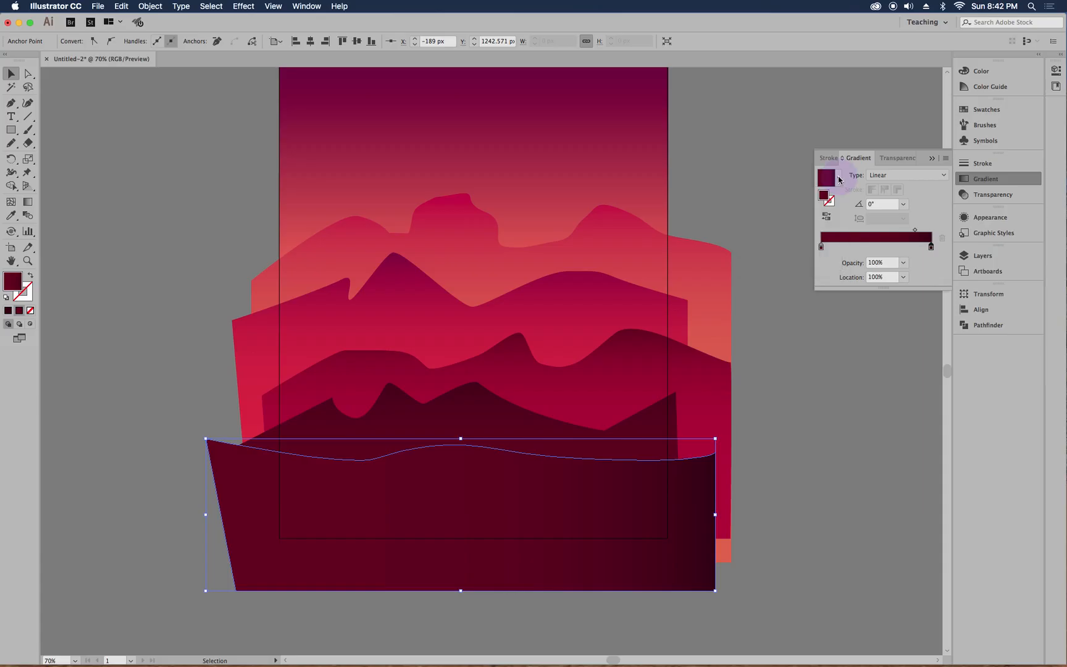
click(981, 178)
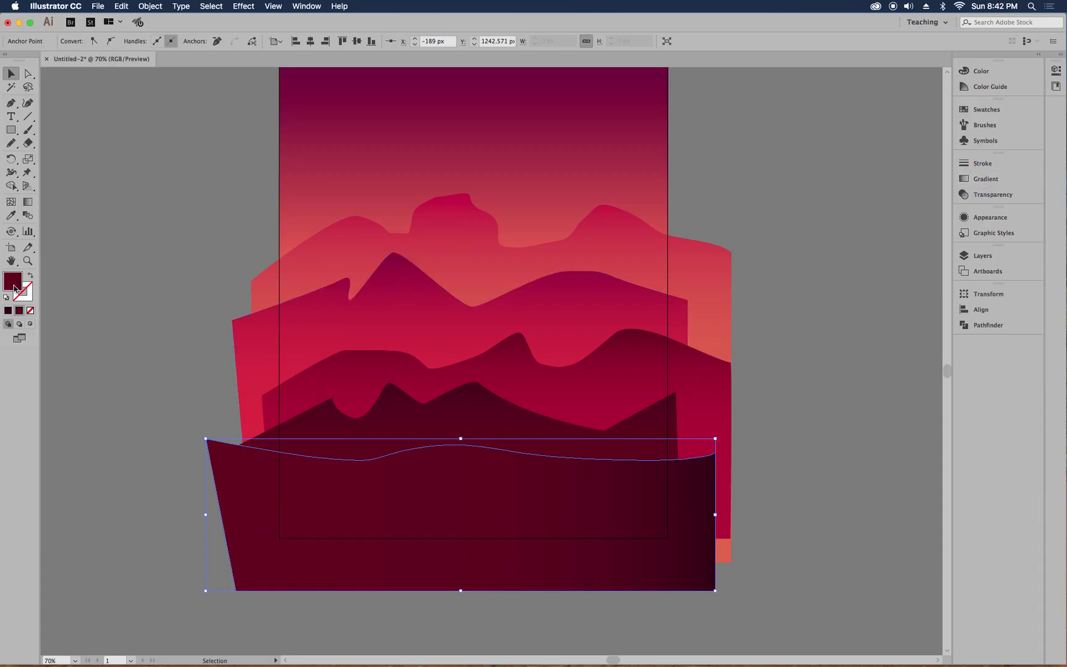
- Try again to apply #320115 as the foreground hill's fill through the Color Picker and the hex value, and deselect the hill
double_click(14, 282)
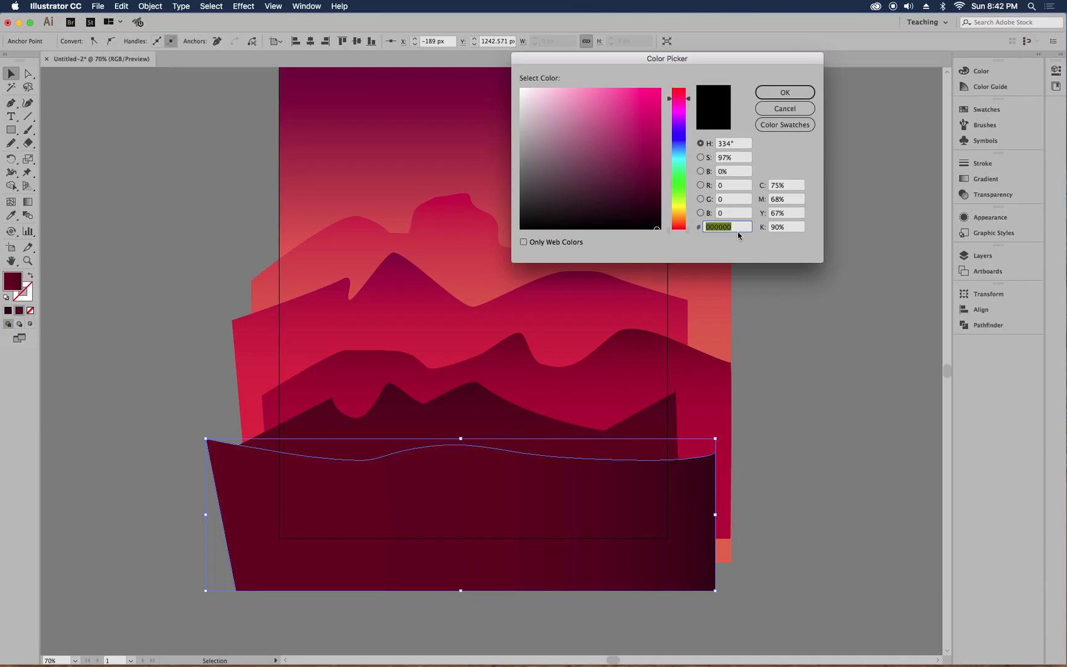
text(320115)
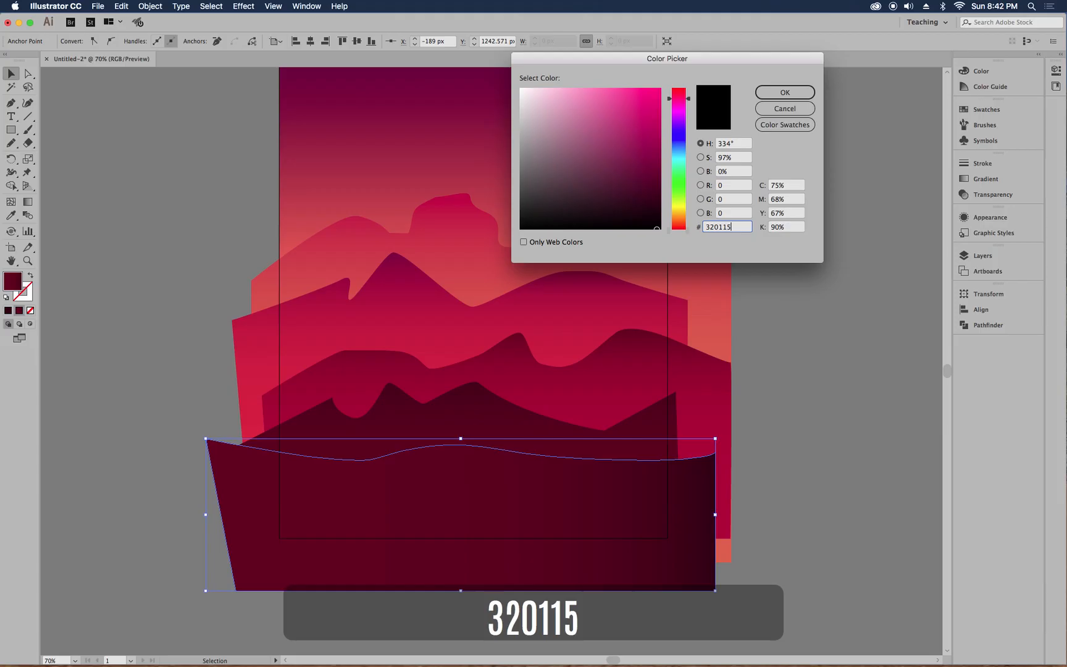
key(Return)
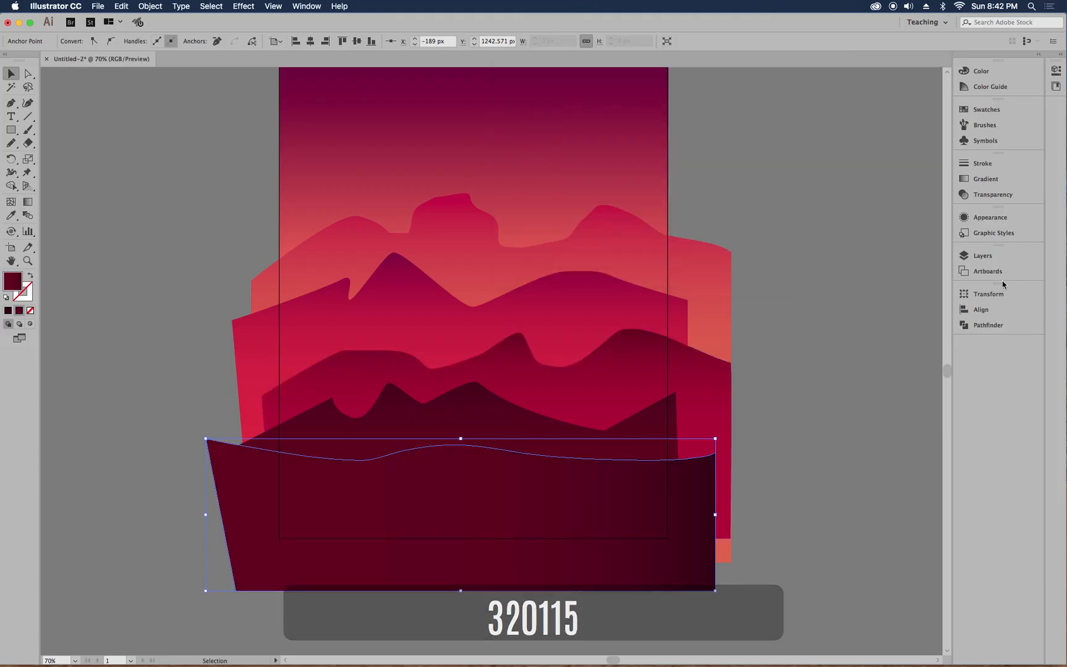
click(989, 77)
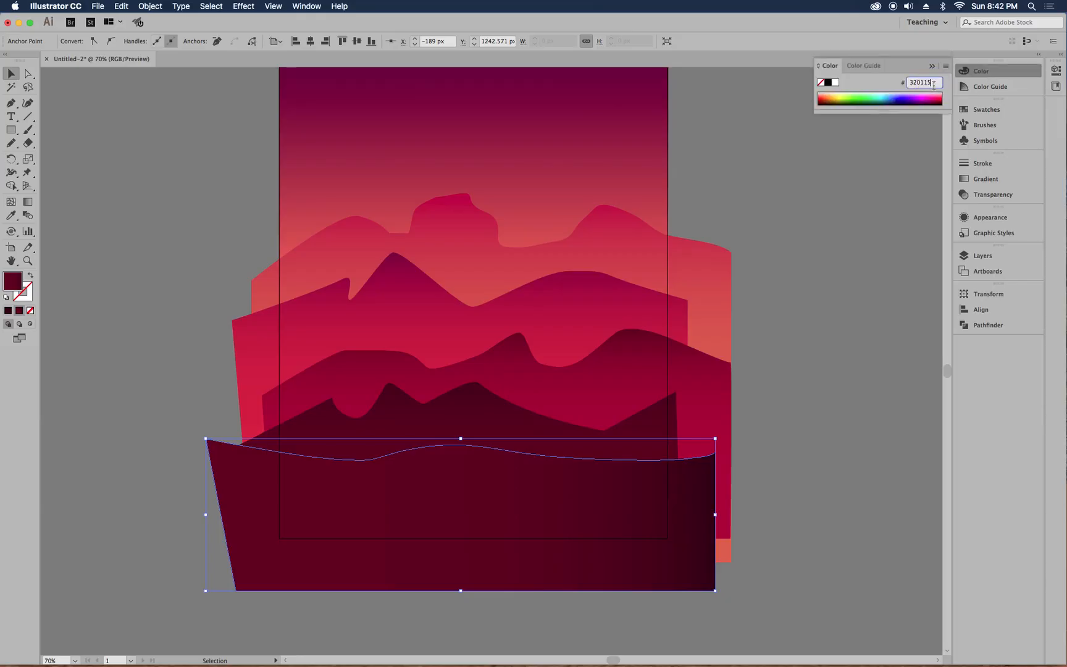
key(Return)
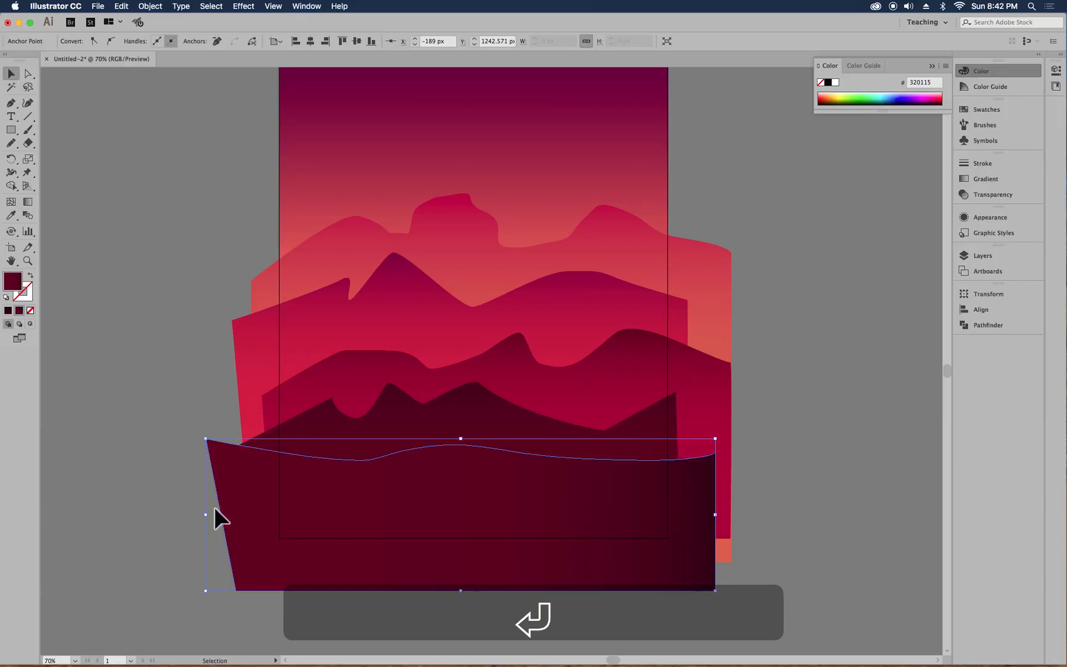
click(78, 300)
- Expand the Color panel's options to show the RGB sliders while nothing is selected
click(997, 180)
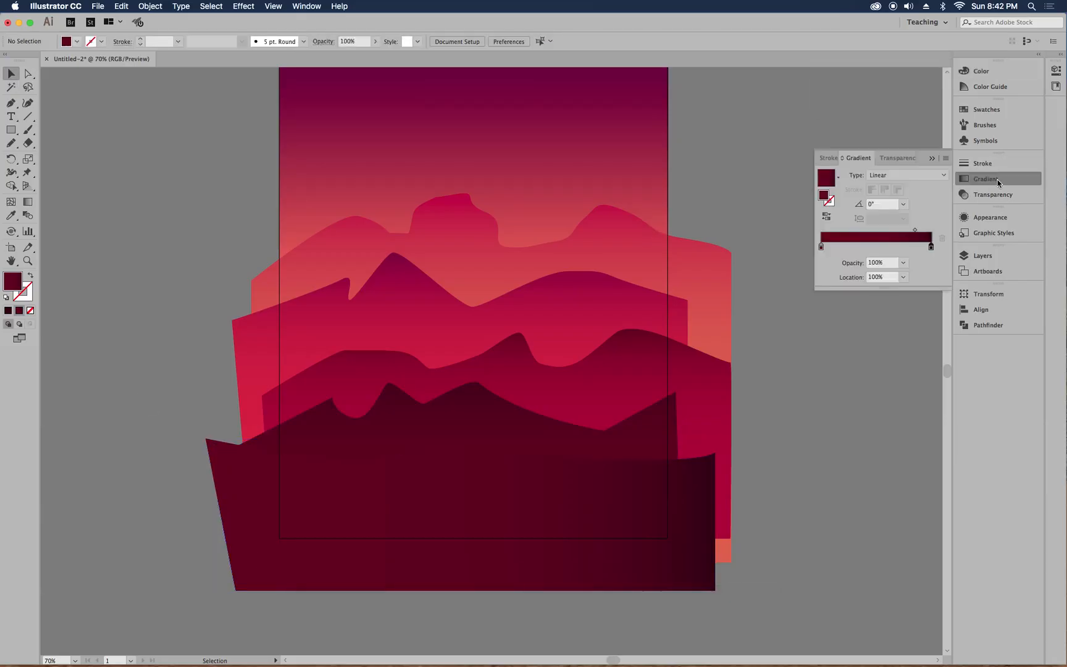
click(821, 247)
click(993, 181)
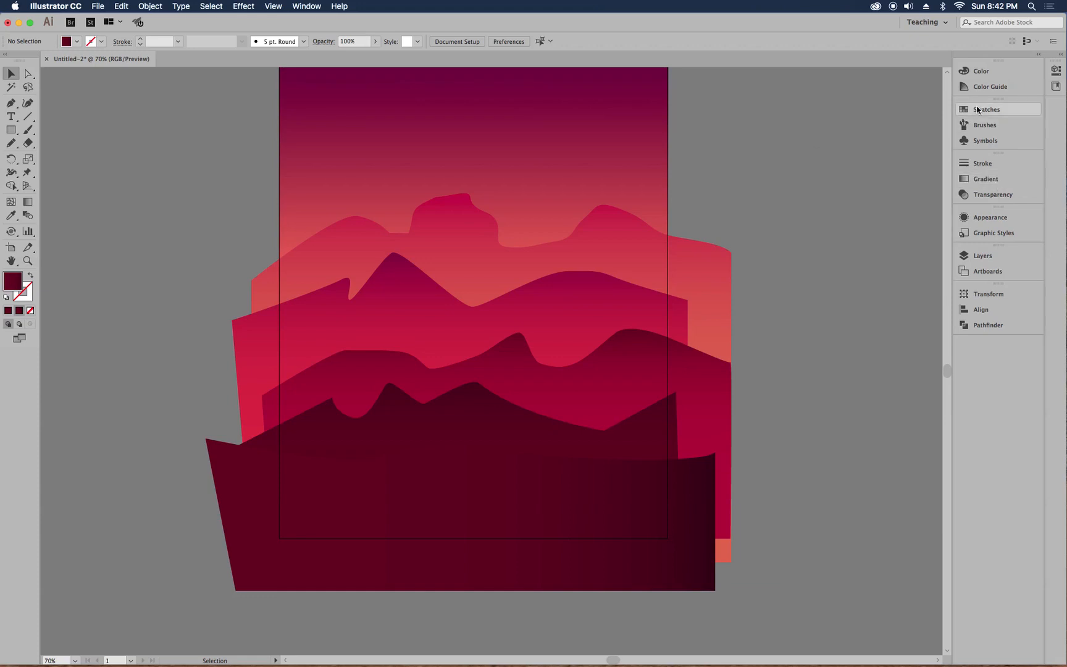
click(988, 71)
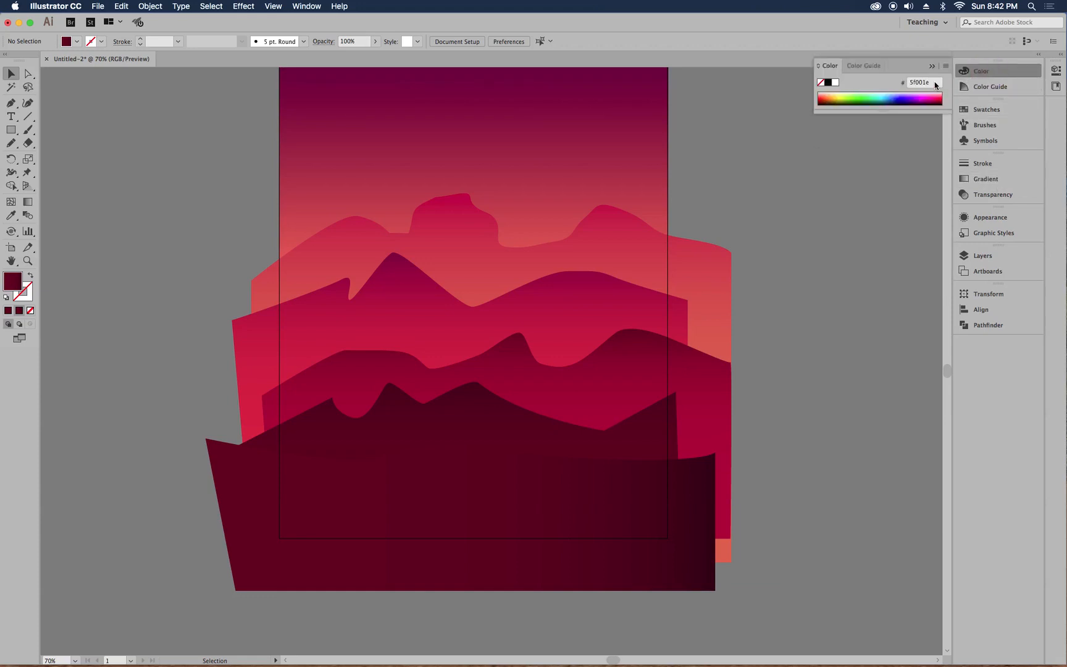
click(944, 66)
click(942, 98)
click(944, 66)
click(967, 68)
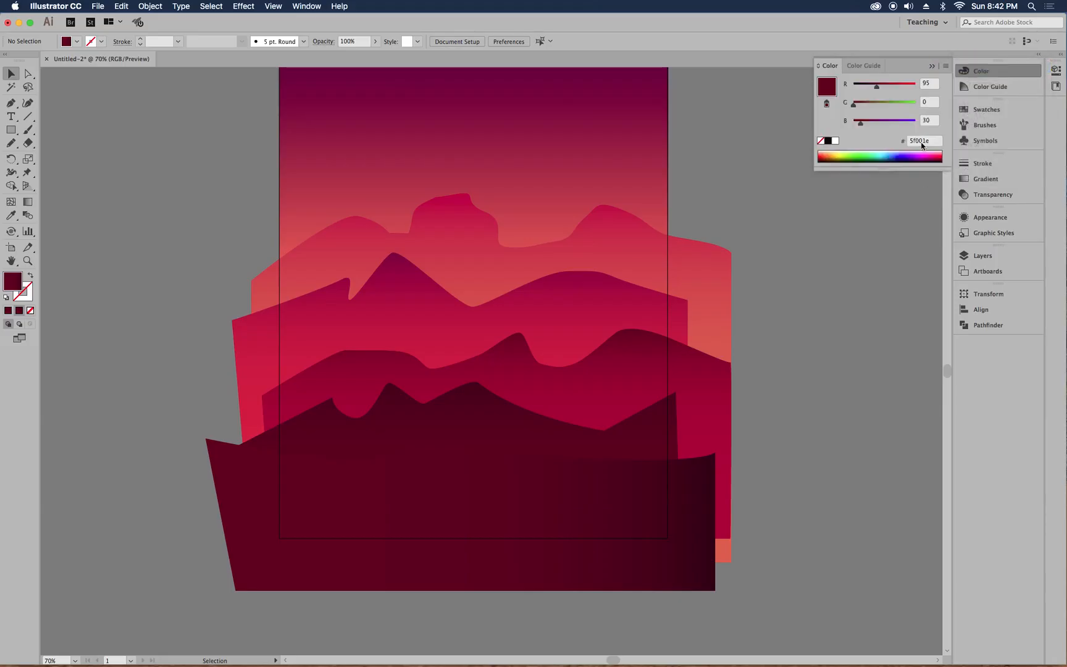
- Set the current fill to solid #320115 with no object selected
click(922, 142)
text(3)
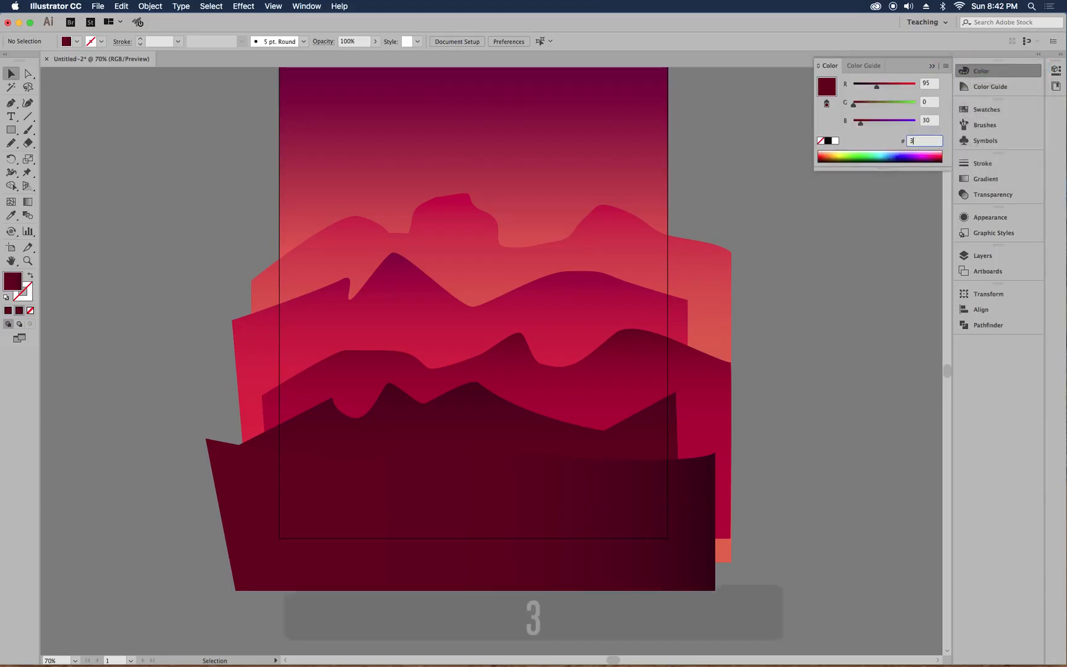
text(20115)
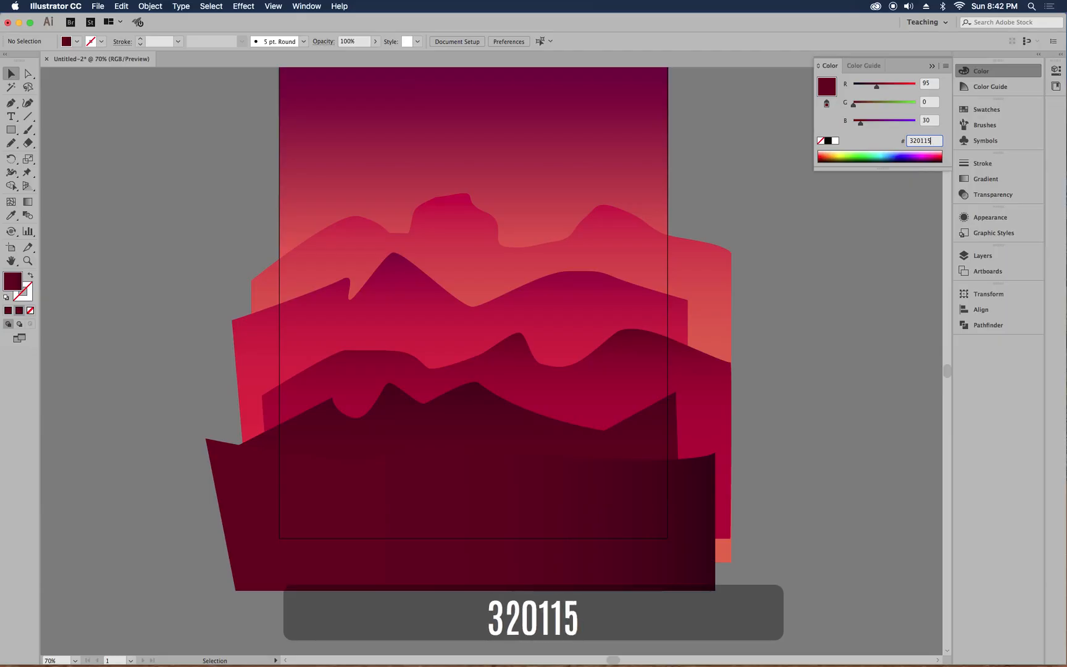
key(Return)
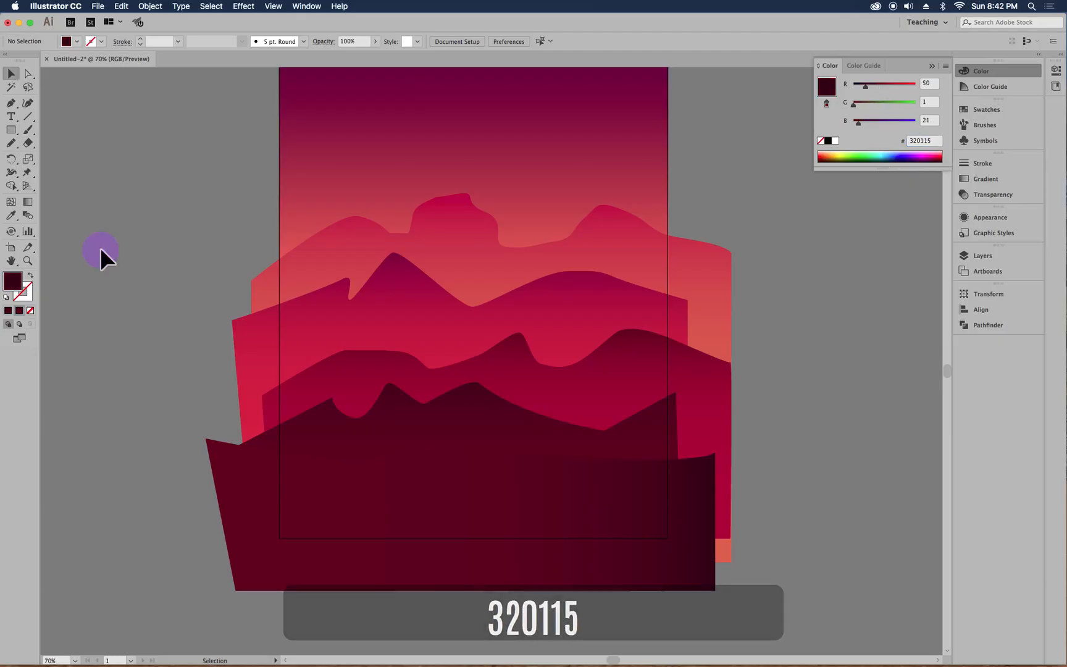
- Fill the foreground hill with solid #320115 and deselect it
click(302, 571)
click(927, 143)
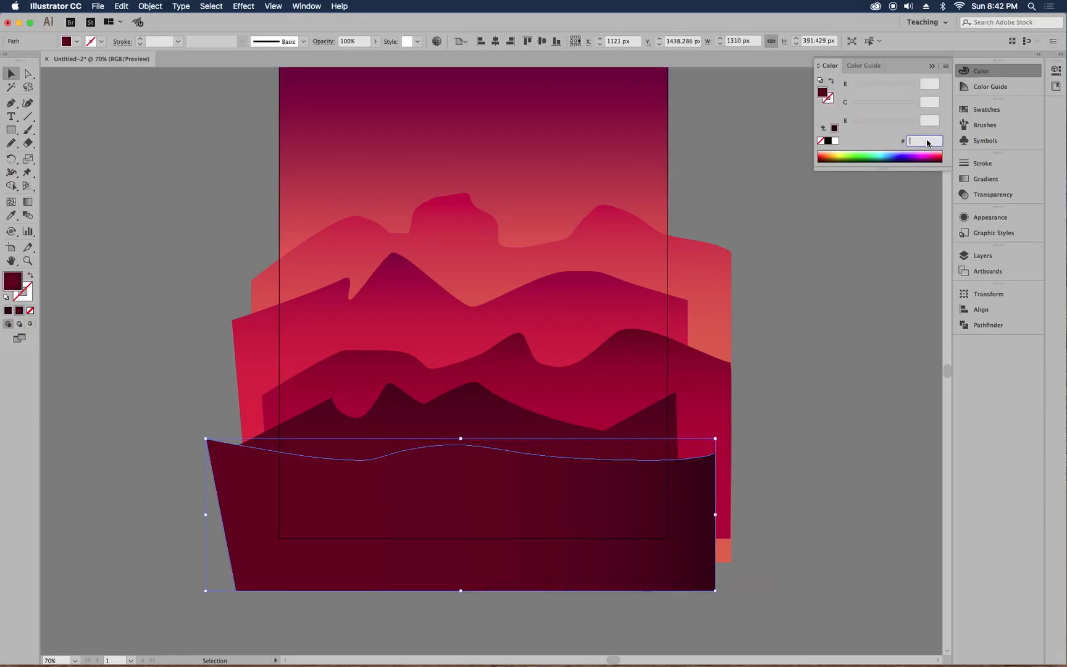
text(320115)
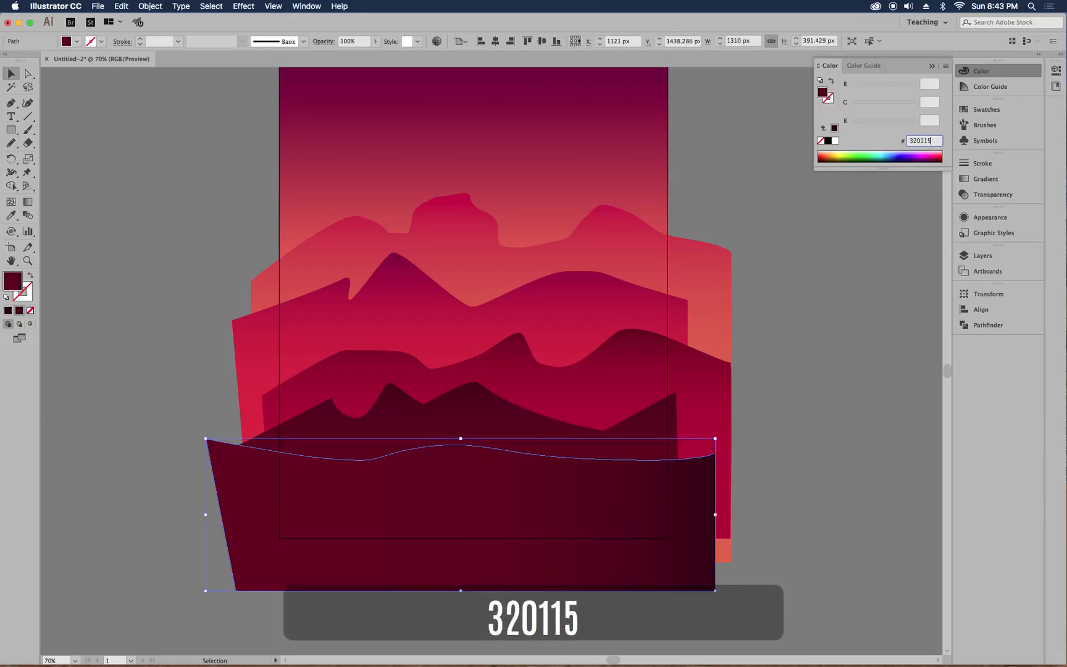
key(Return)
click(101, 207)
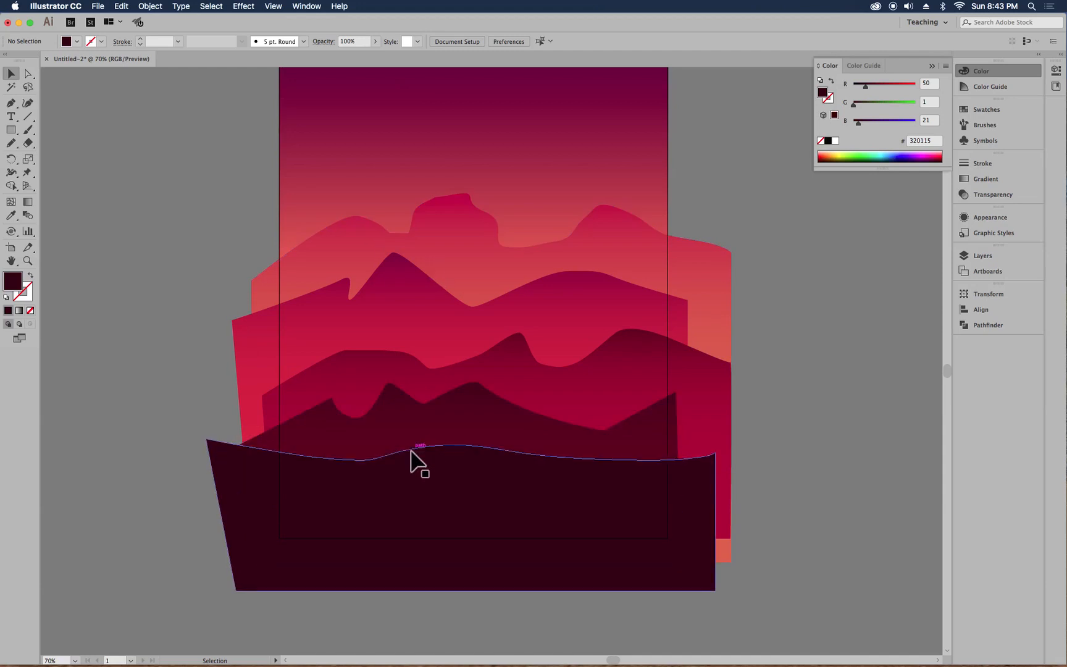
- Set the opacity of the three mountain layers directly behind the foreground hill to 70% and deselect them
click(453, 424)
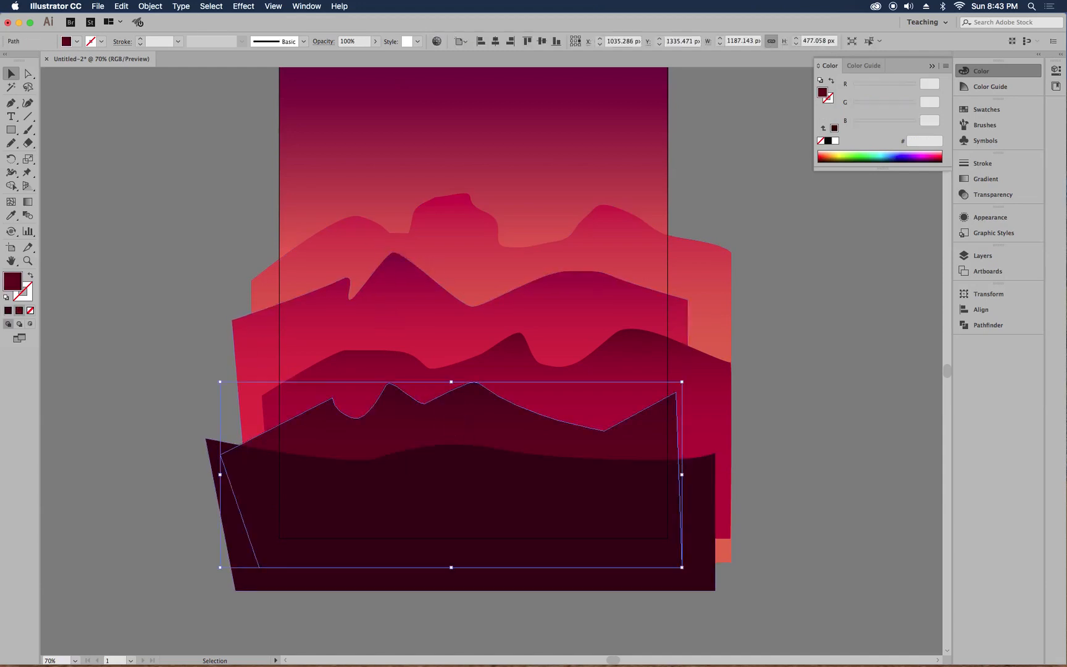
click(996, 195)
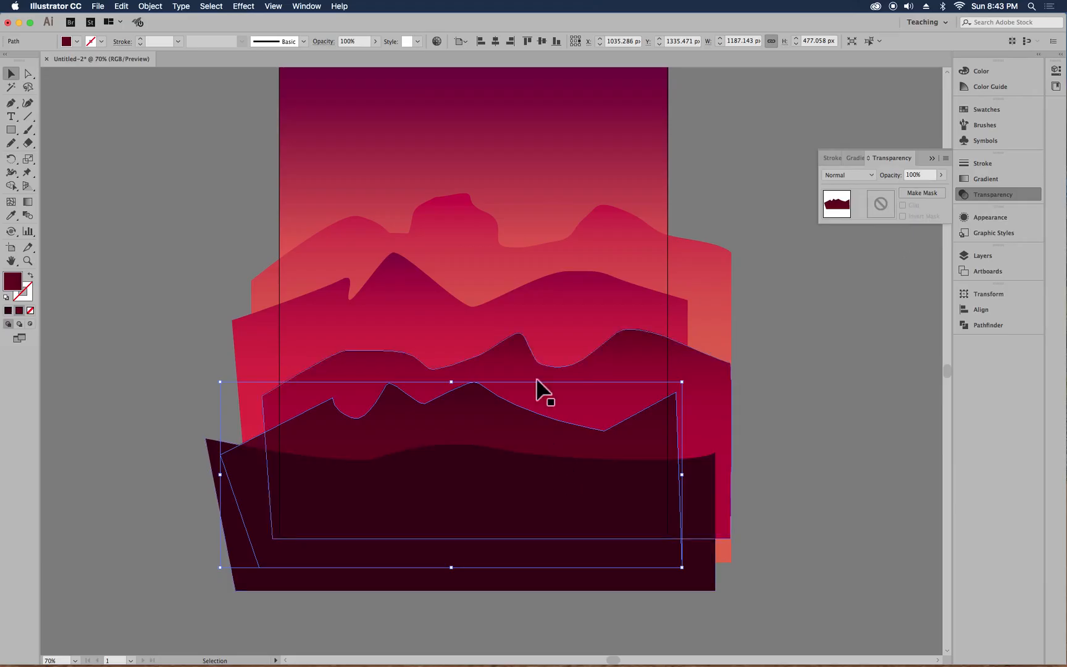
click(615, 362)
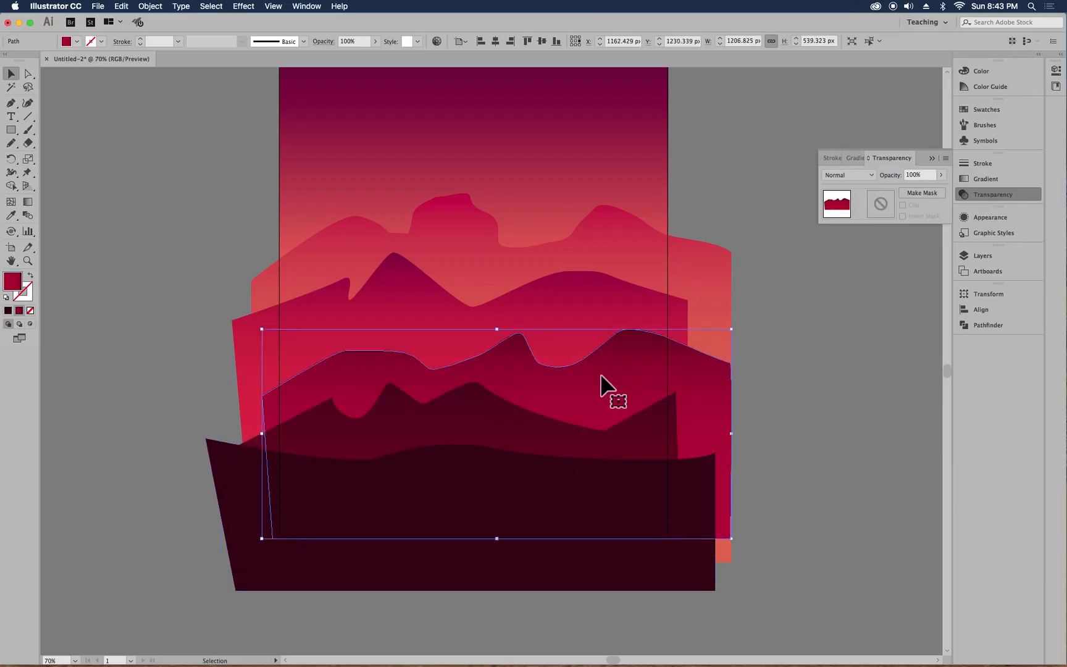
click(496, 435)
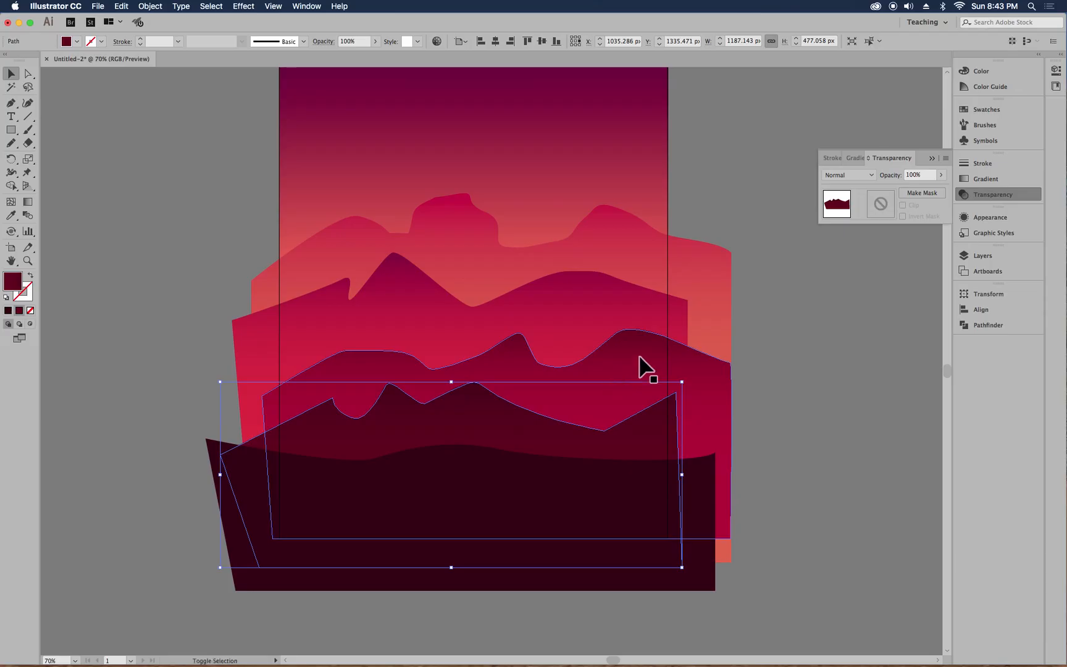
shift+click(595, 316)
shift+click(580, 253)
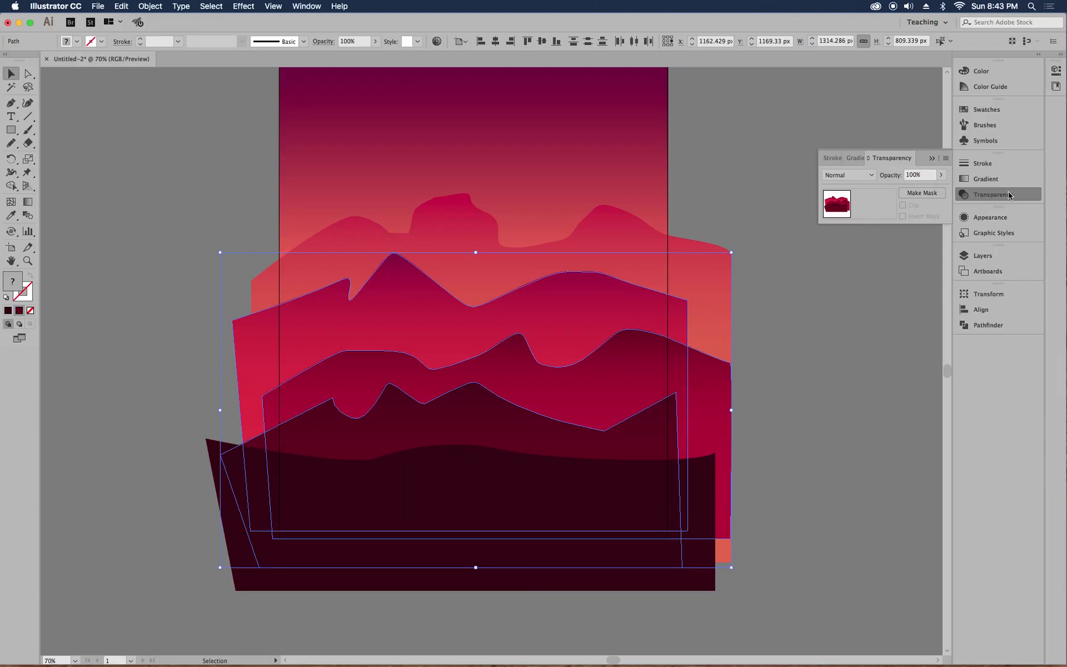
click(302, 9)
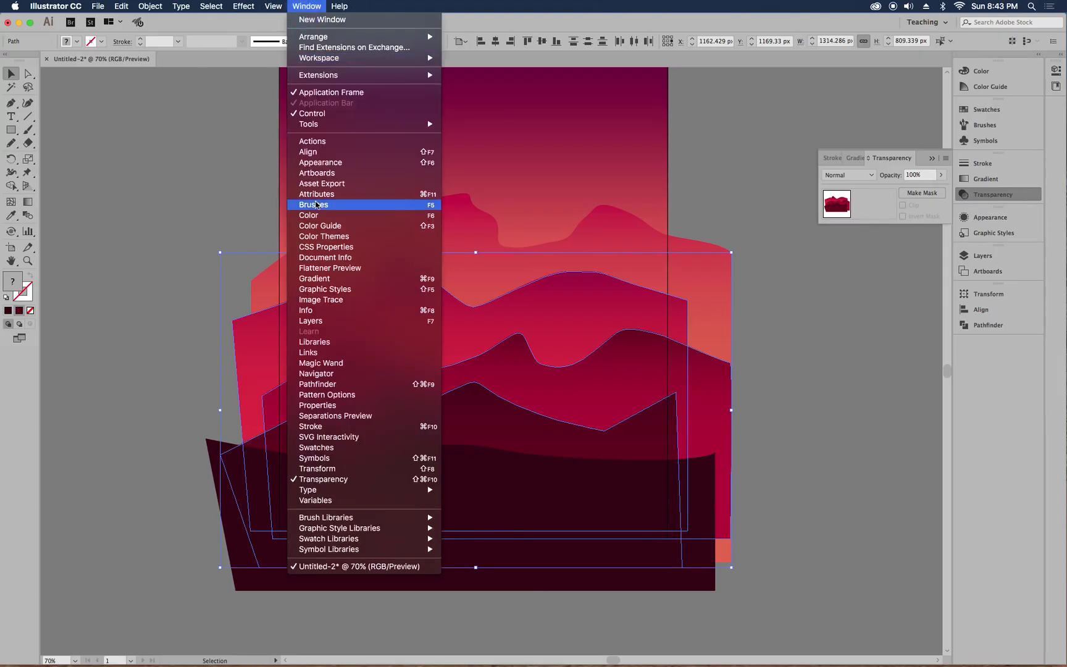
click(921, 181)
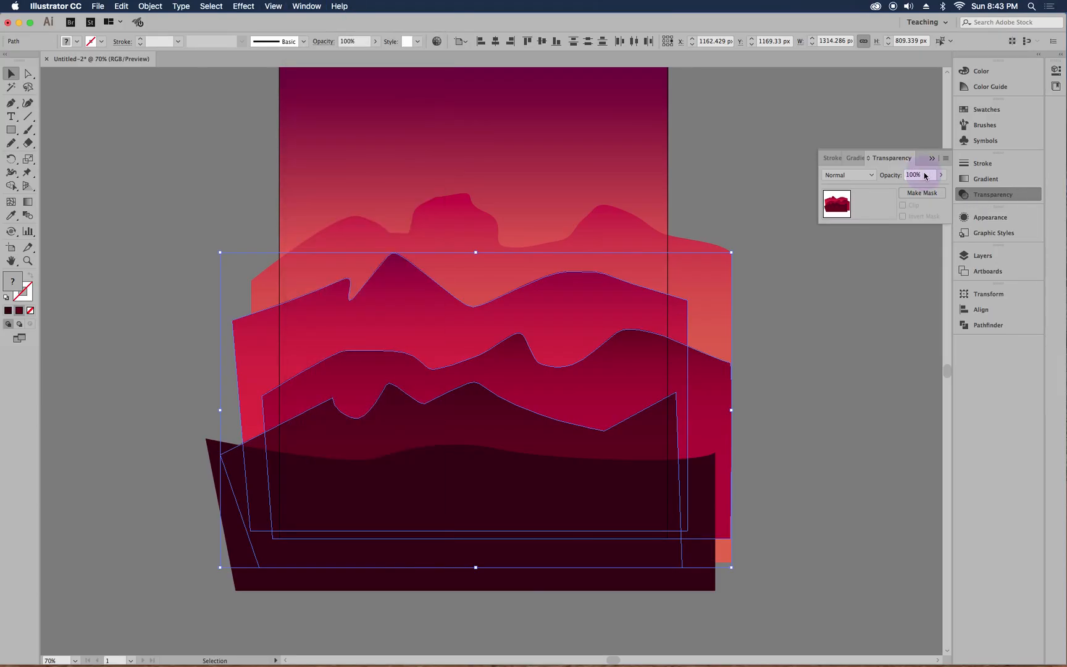
double_click(926, 174)
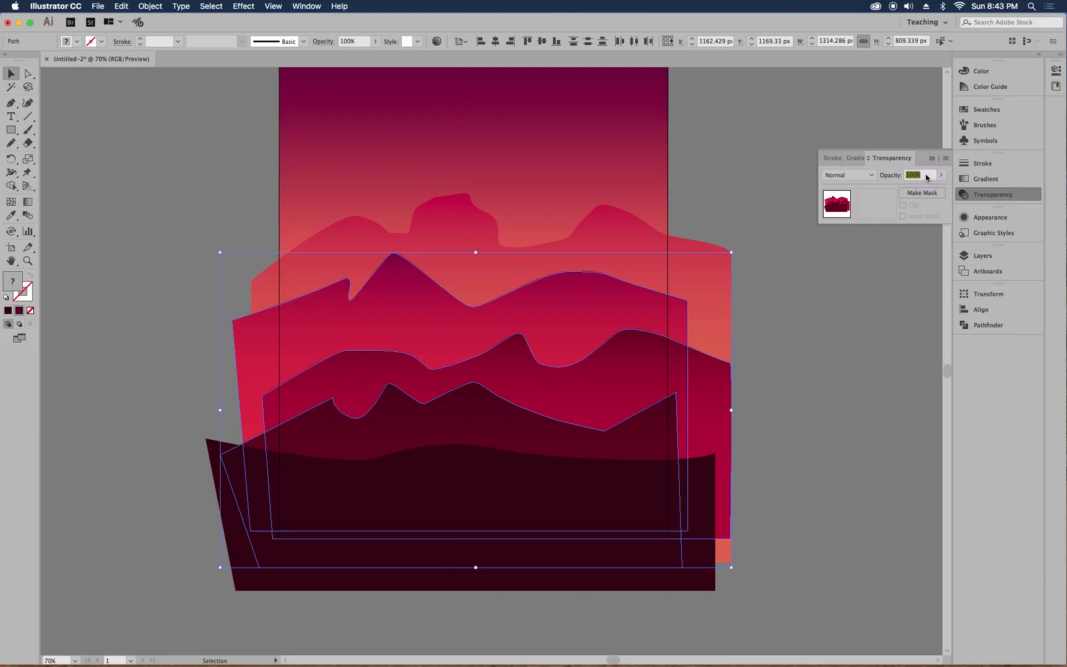
text(70)
key(Return)
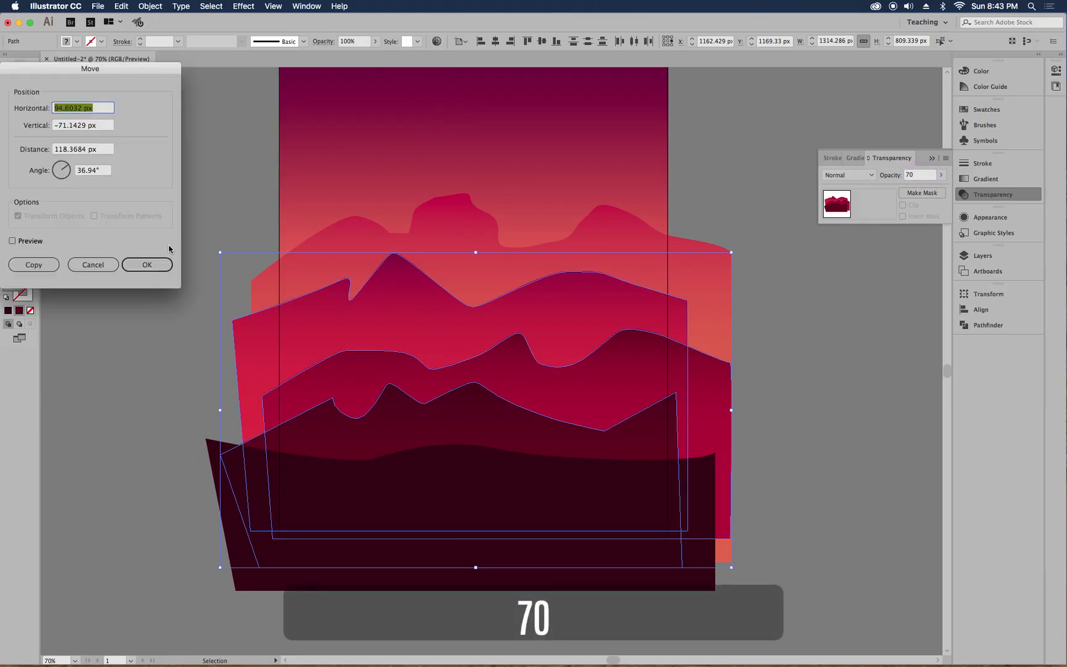
click(92, 264)
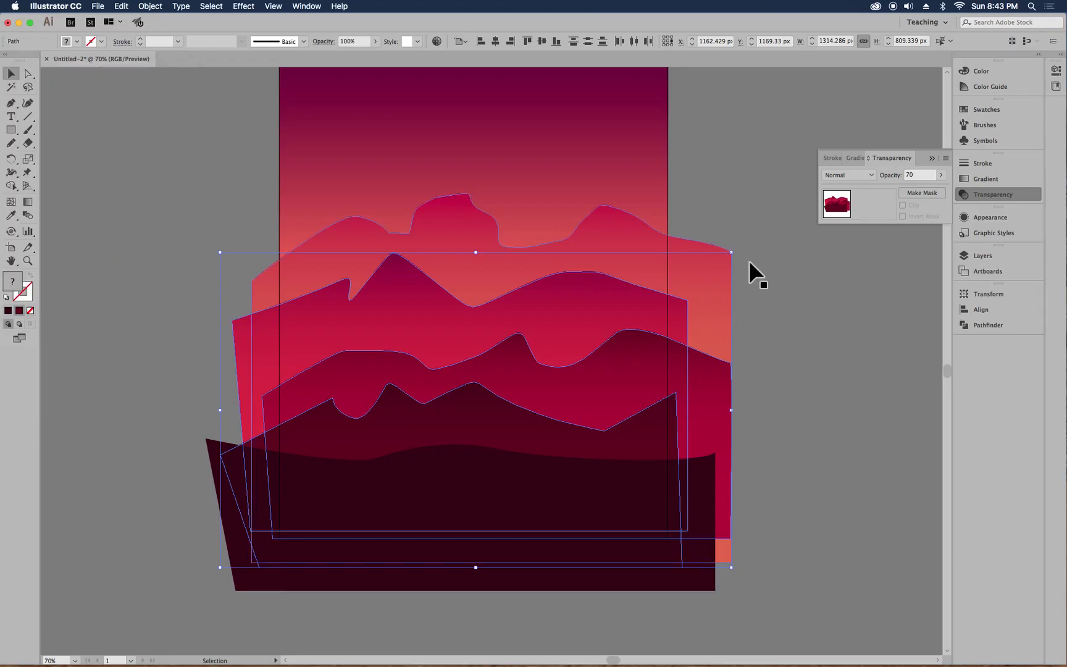
click(924, 175)
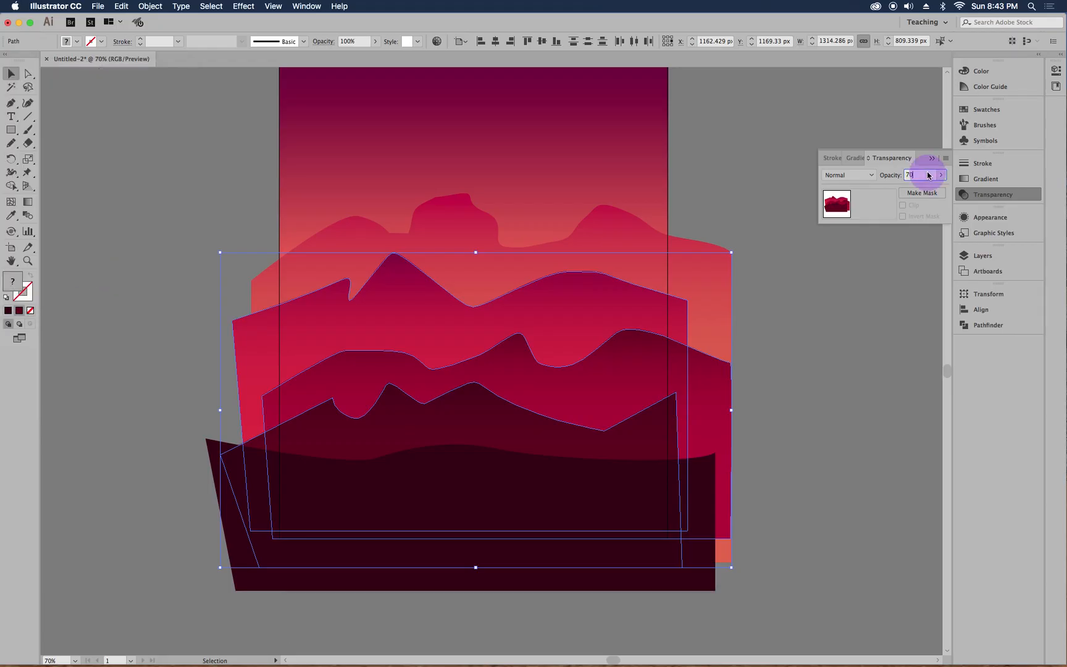
click(862, 375)
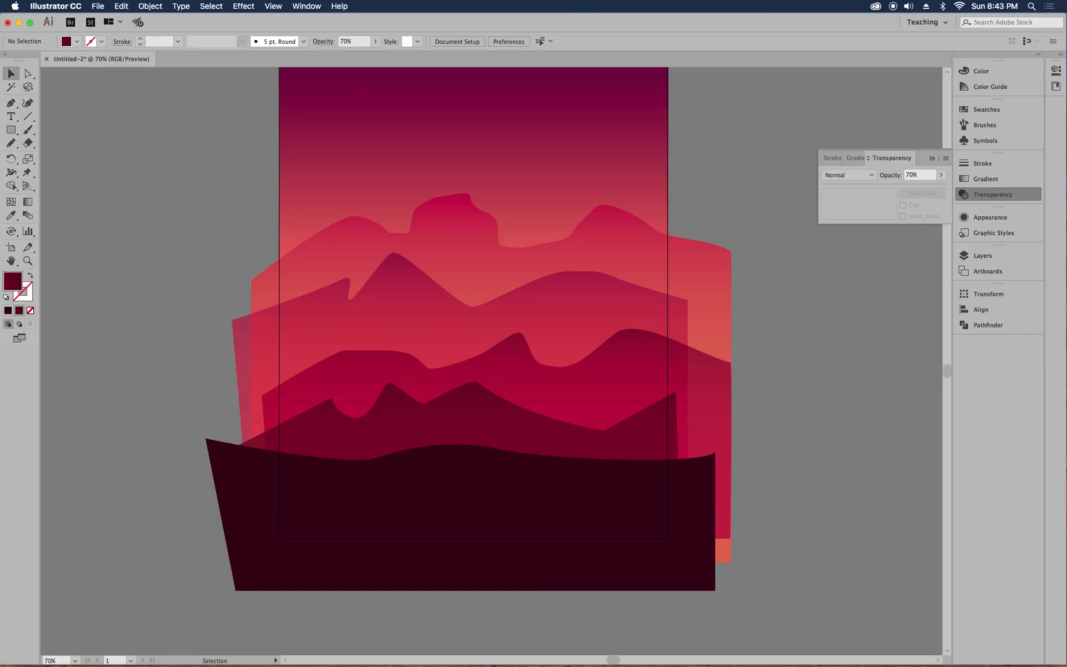
- Draw a circle about 653 px in diameter and move it over the sky and mountain peaks near the artboard's centre
drag(11, 129, 60, 157)
drag(171, 212, 390, 463)
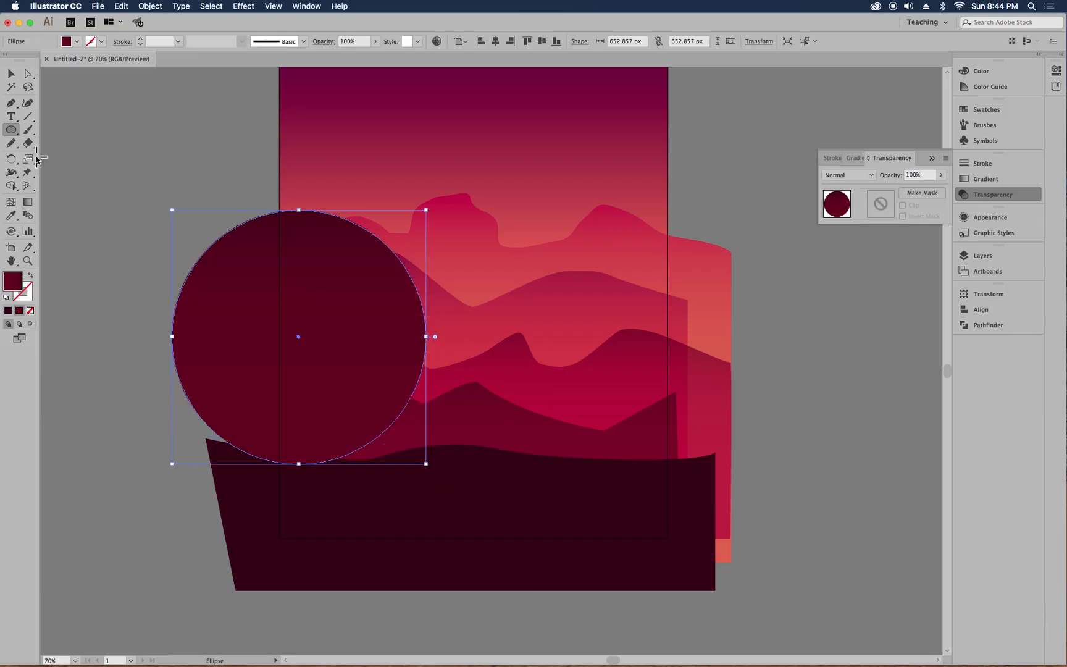
click(9, 79)
drag(357, 328, 501, 216)
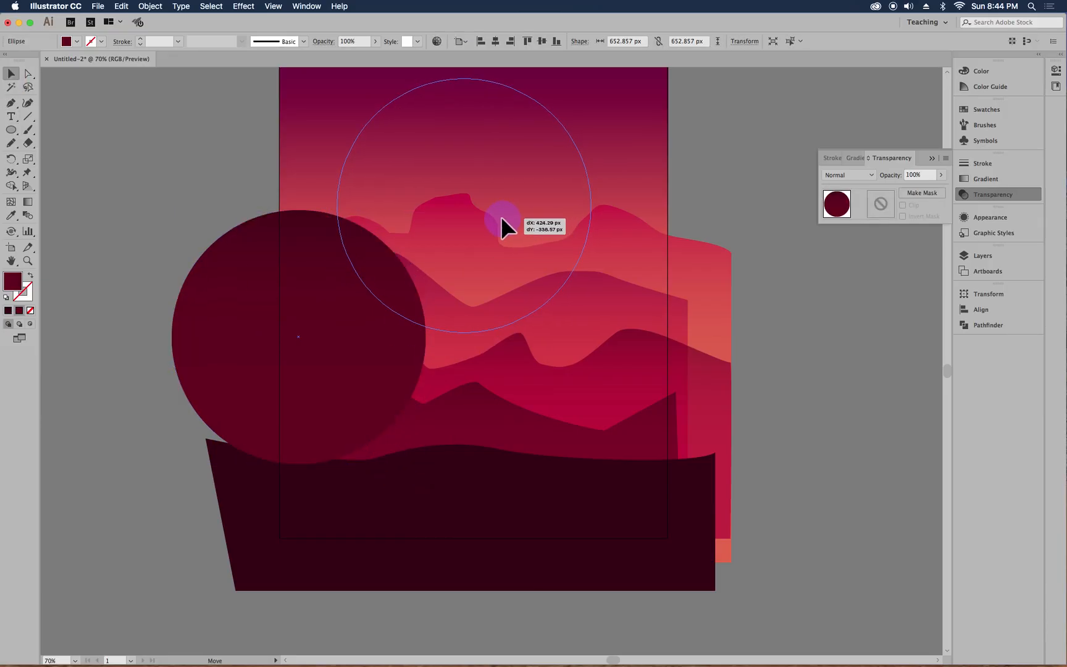
drag(444, 316, 443, 316)
- Shrink the circle to about 556 px in diameter and shift it slightly right of the artboard's centre, overlapping the mountain peaks
scroll(414, 442, up, 5)
scroll(415, 442, down, 3)
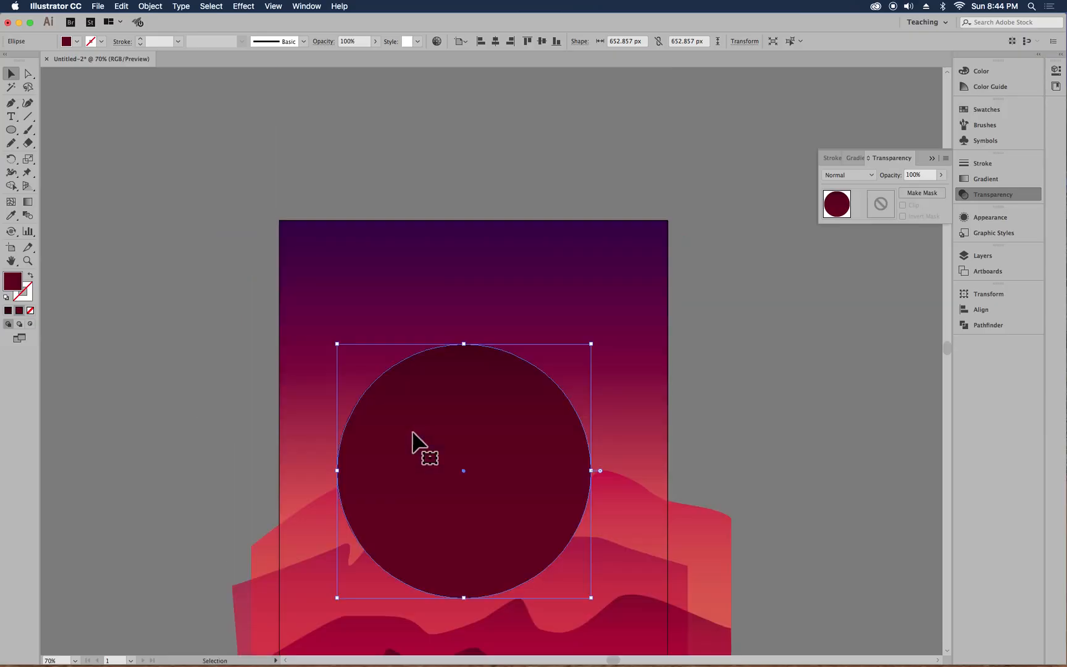
scroll(412, 432, down, 4)
drag(591, 215, 559, 250)
drag(496, 333, 561, 327)
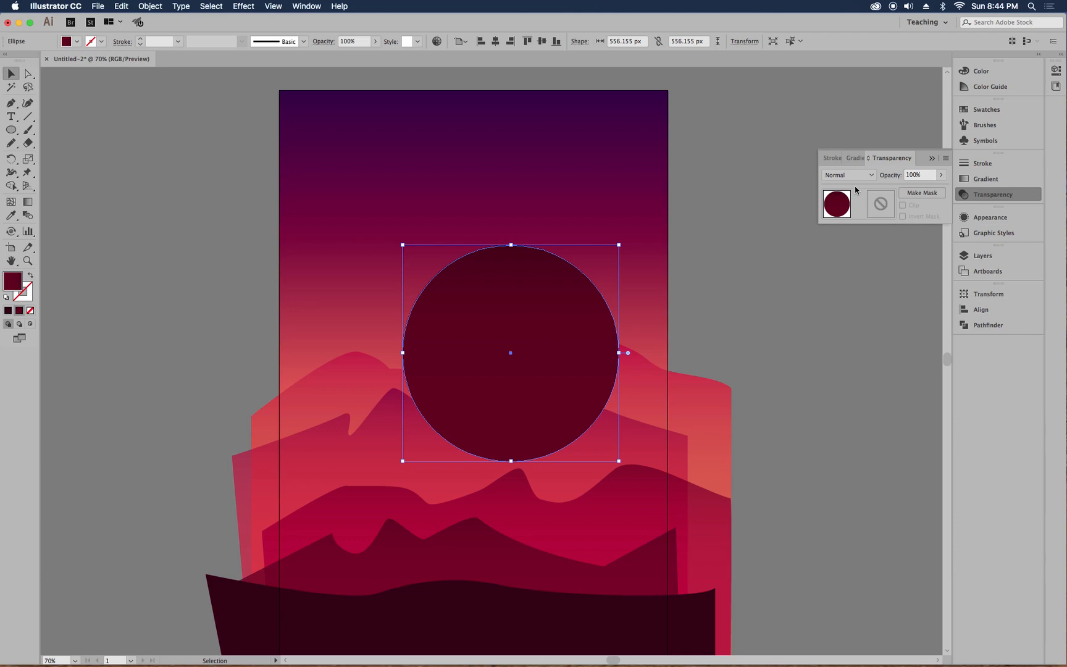
- Change the circle's gradient fill type to Radial
click(981, 179)
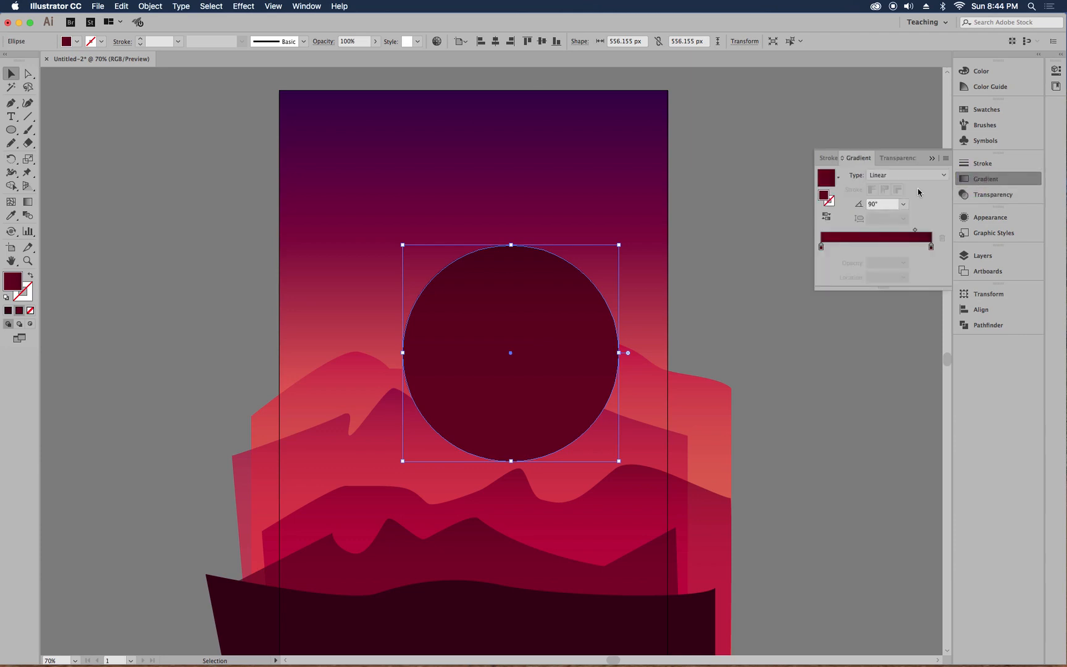
click(895, 178)
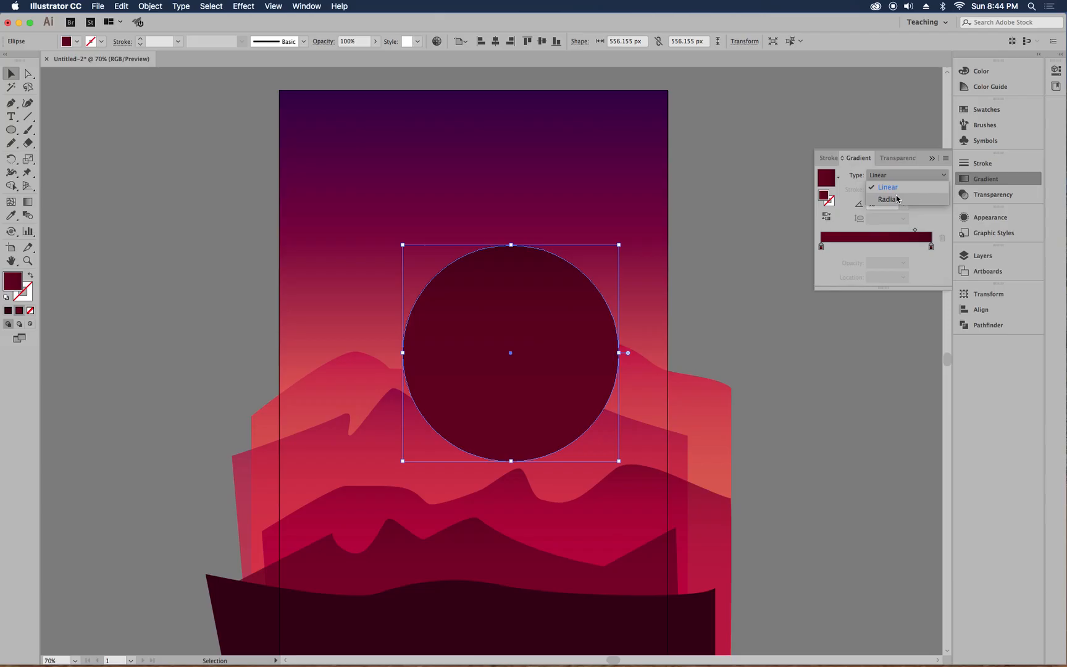
click(897, 198)
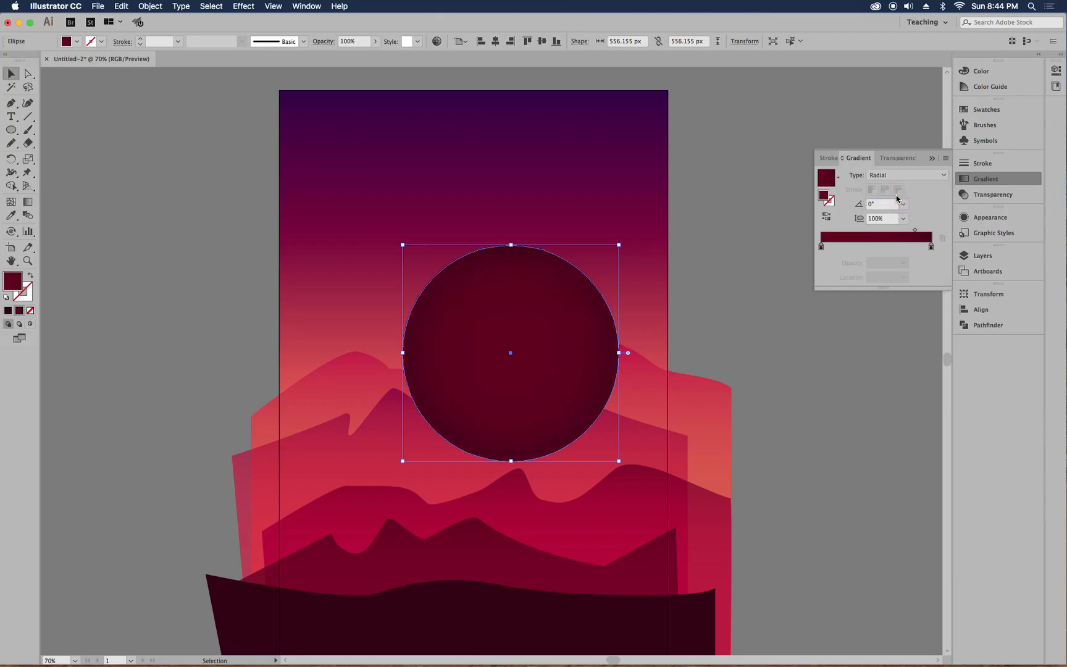
- Set the inner colour stop of the circle's radial gradient to #ff814d
click(821, 247)
double_click(822, 248)
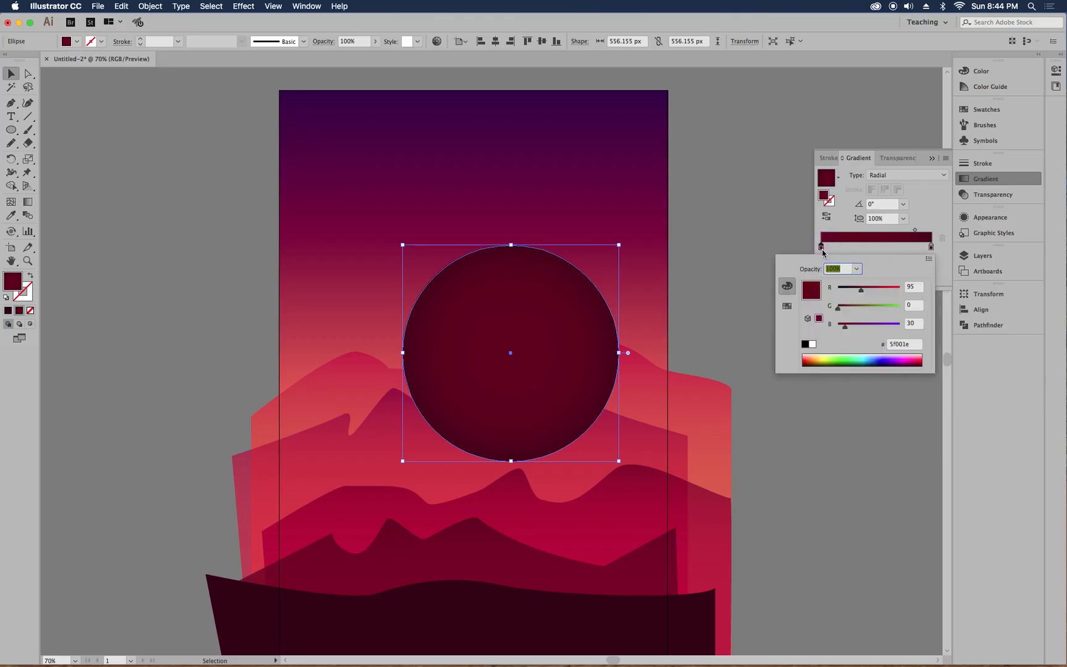
click(900, 344)
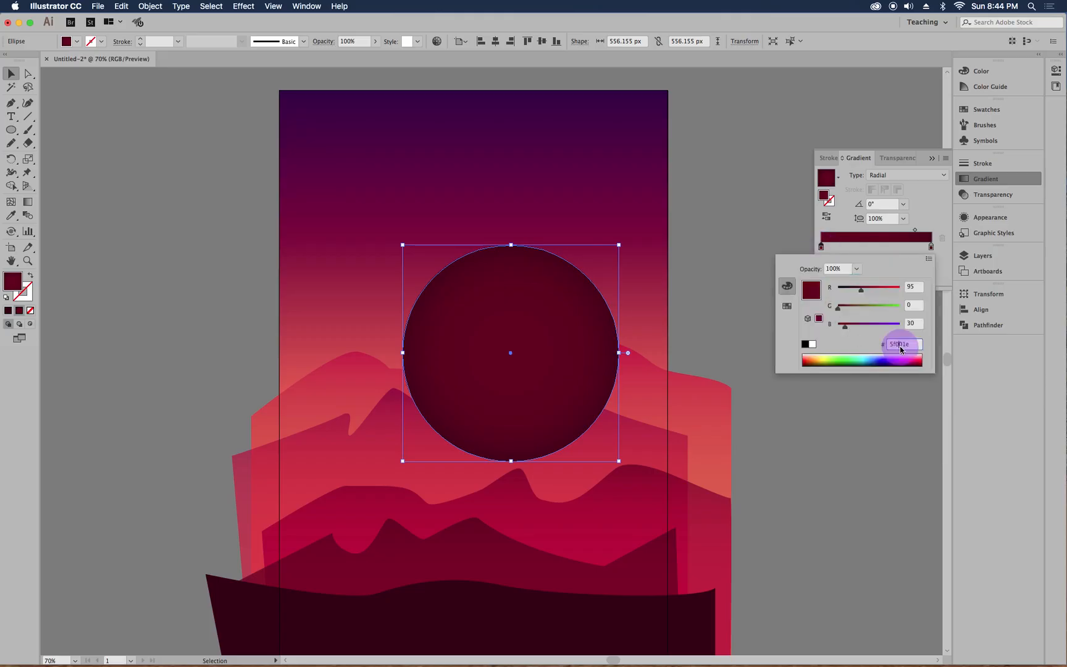
key(BackSpace)
text(ff)
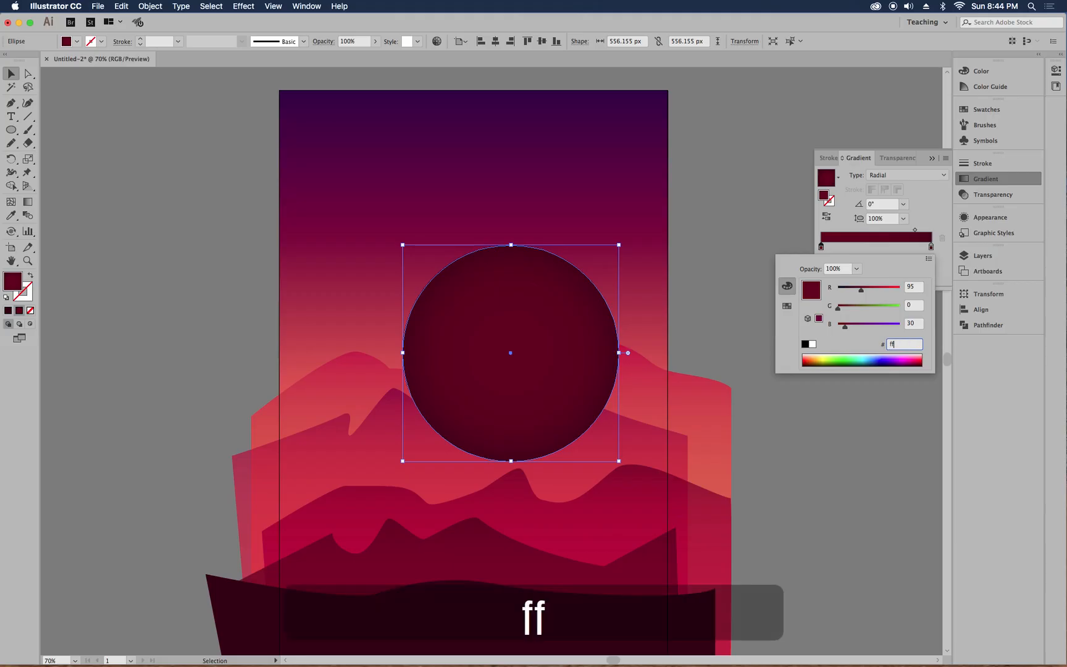
text(81)
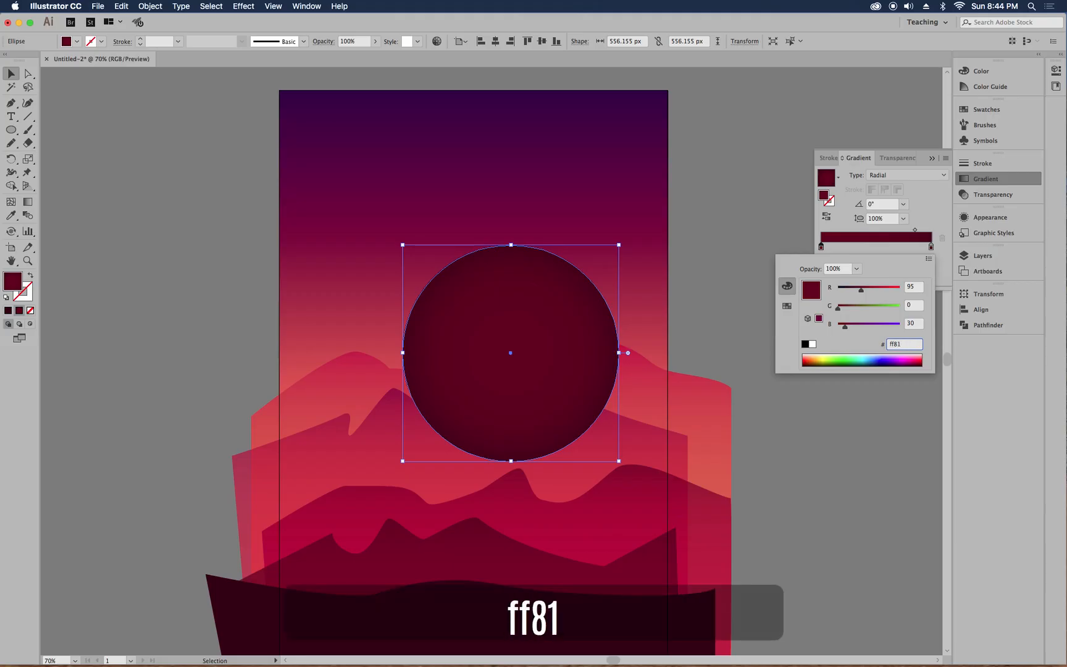
text(4d)
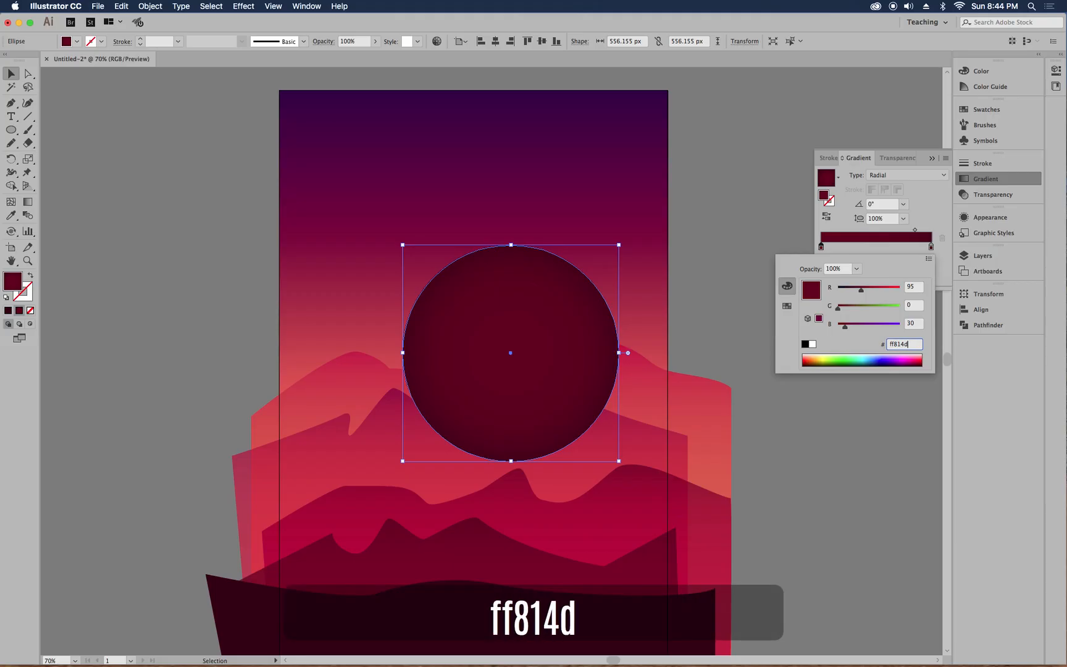
key(Return)
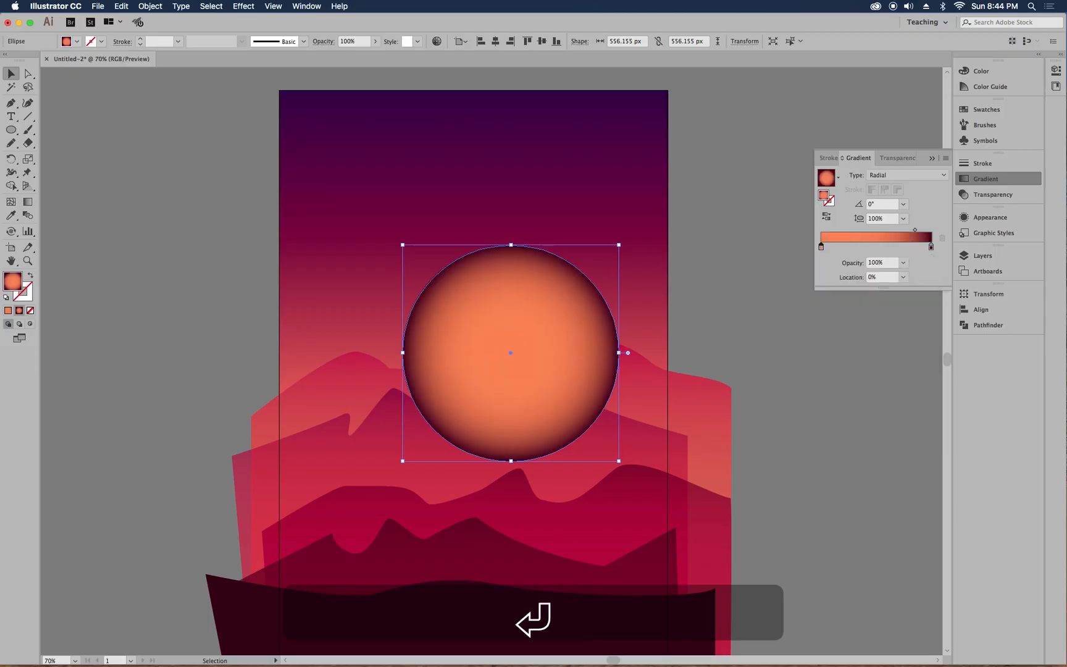
- Open the outer colour stop of the circle's radial gradient for editing
click(931, 246)
double_click(931, 247)
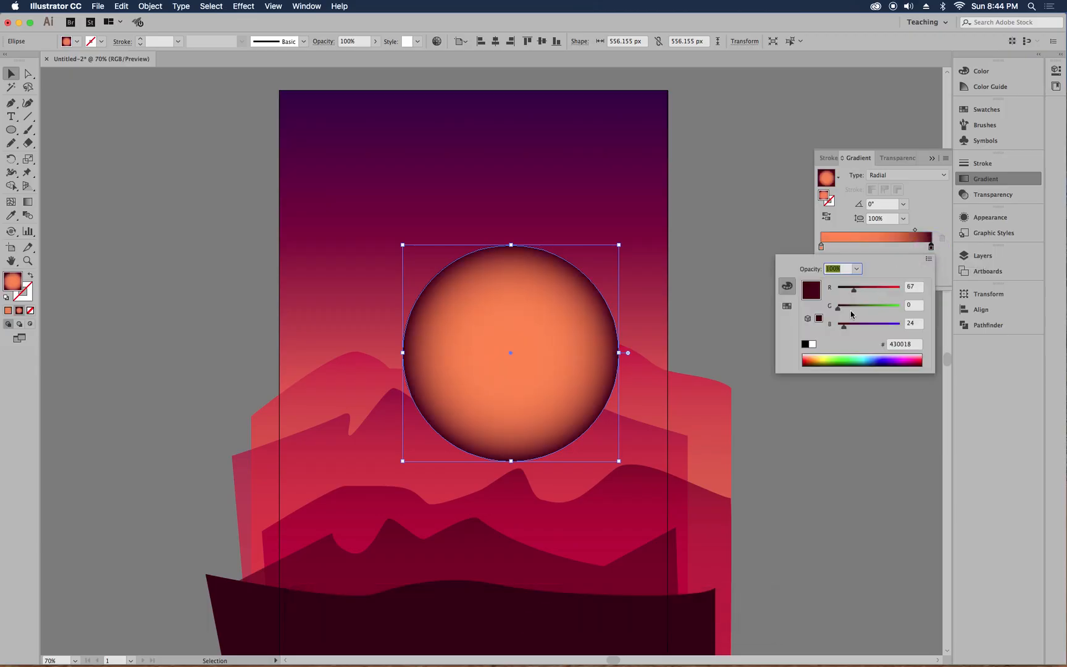
- Set the outer color stop of the circle's radial gradient to d92940 and shift the gradient midpoint to about 75%
click(902, 350)
click(904, 347)
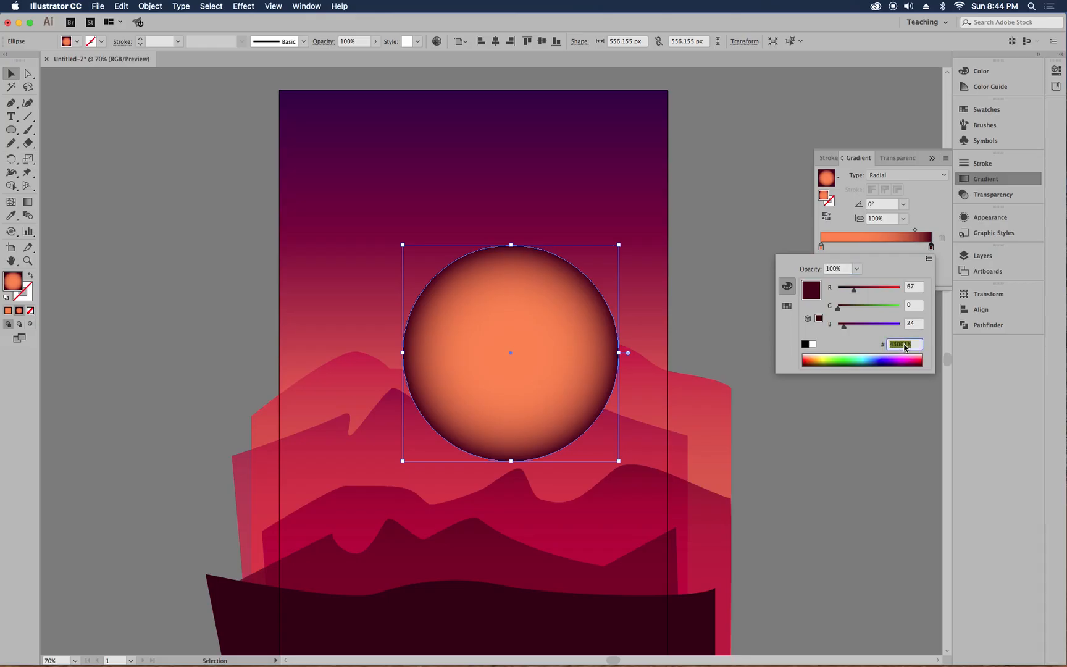
text(d9)
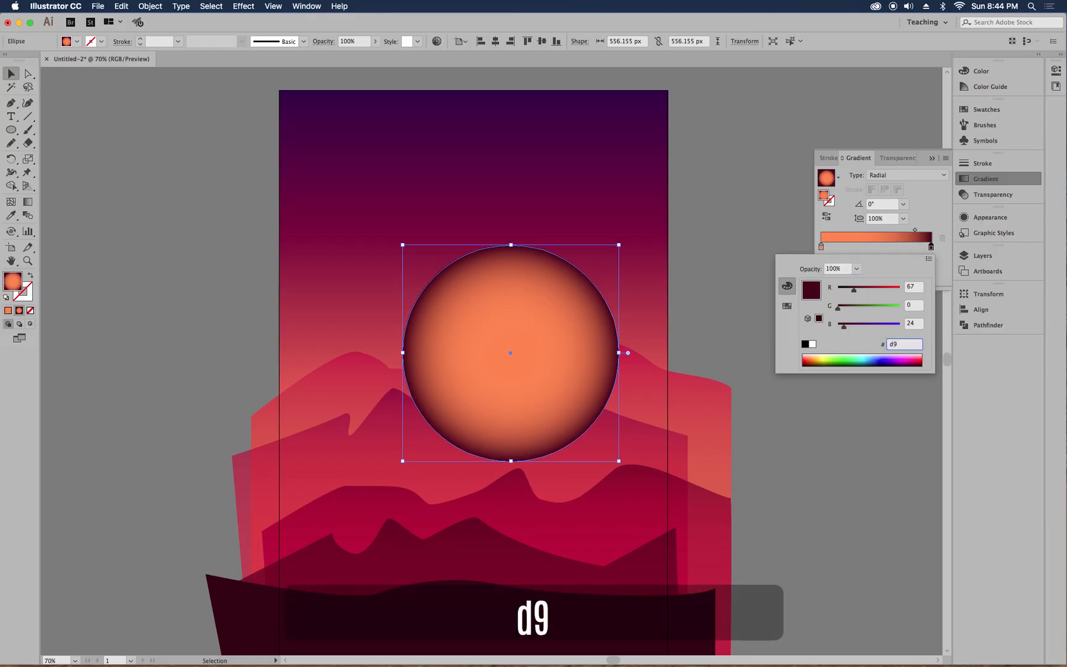
text(2940)
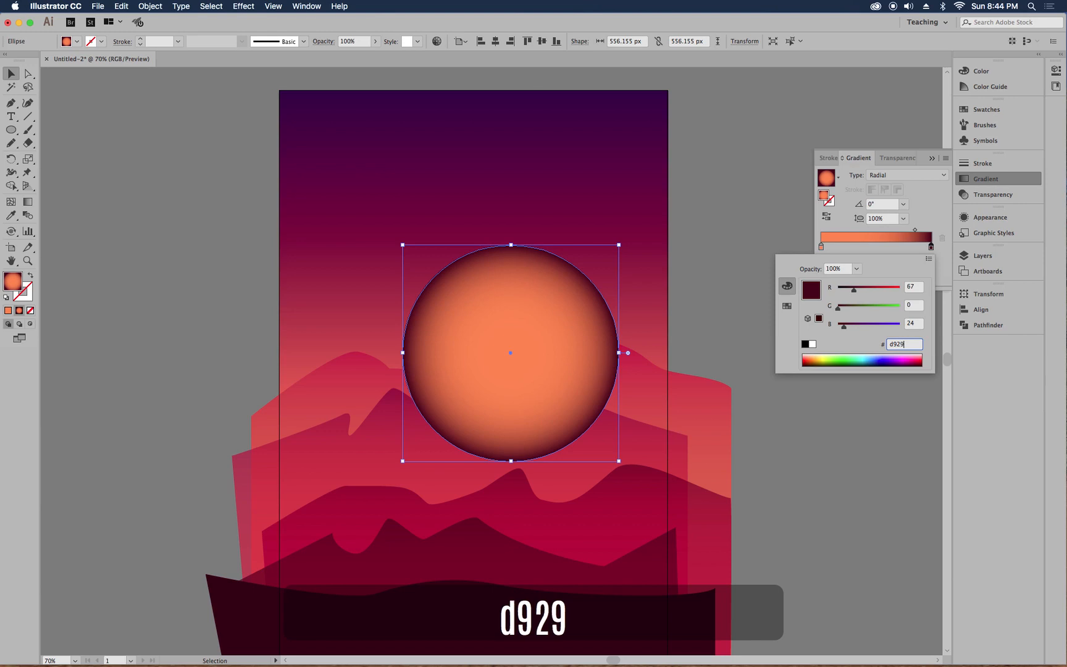
key(Return)
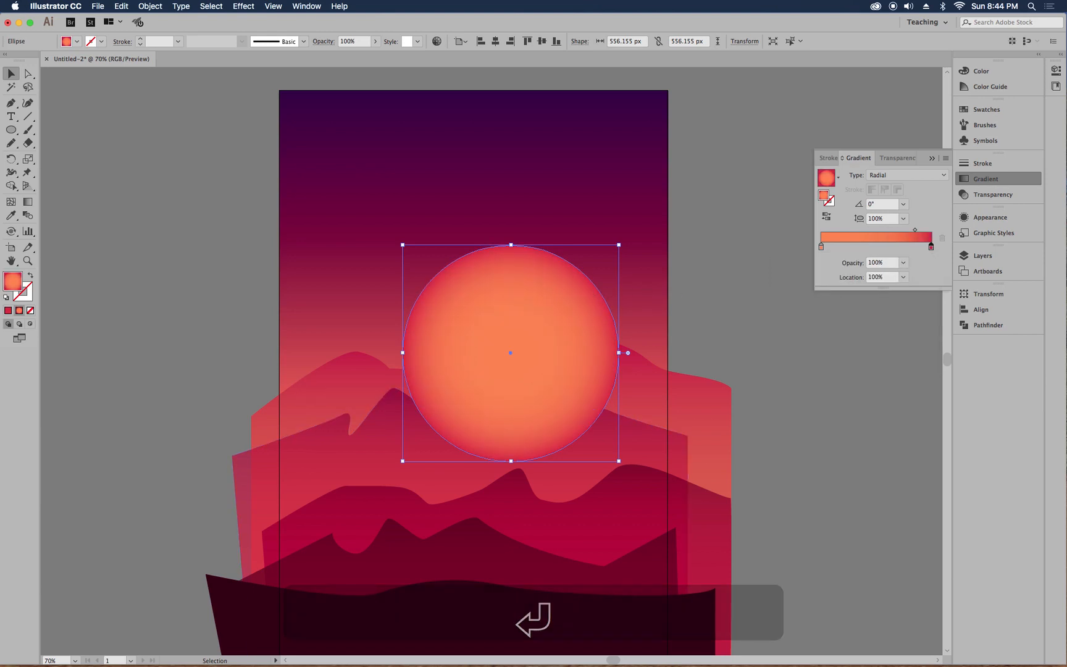
drag(915, 229, 904, 234)
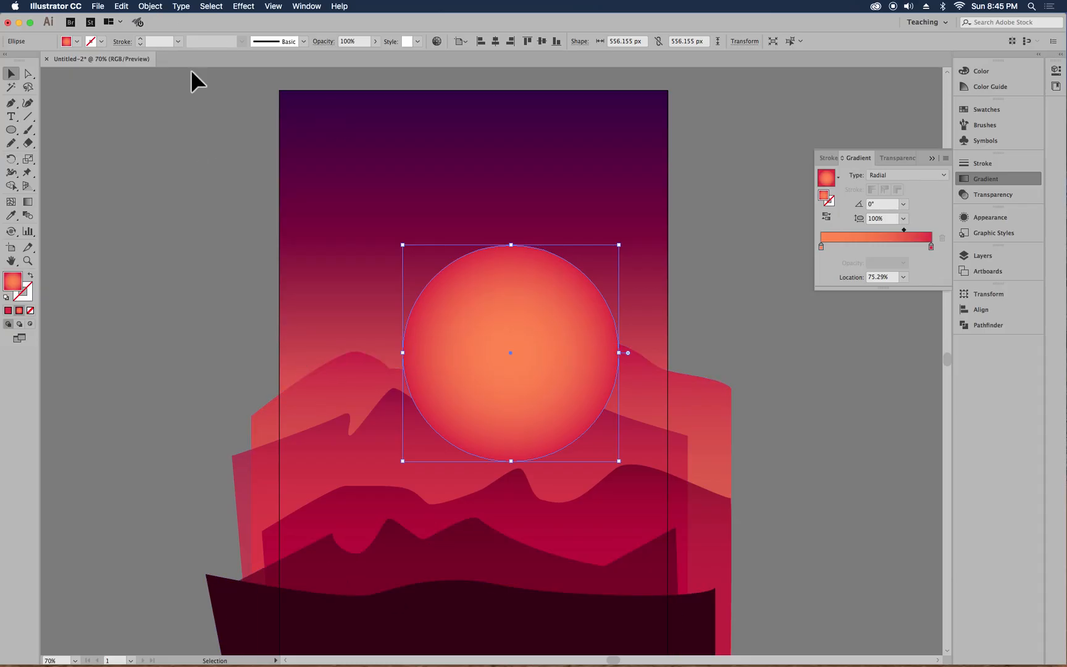
- Restack the sun circle so it sits behind all the mountain layers but directly in front of the sky background
click(152, 7)
mouse_move(159, 32)
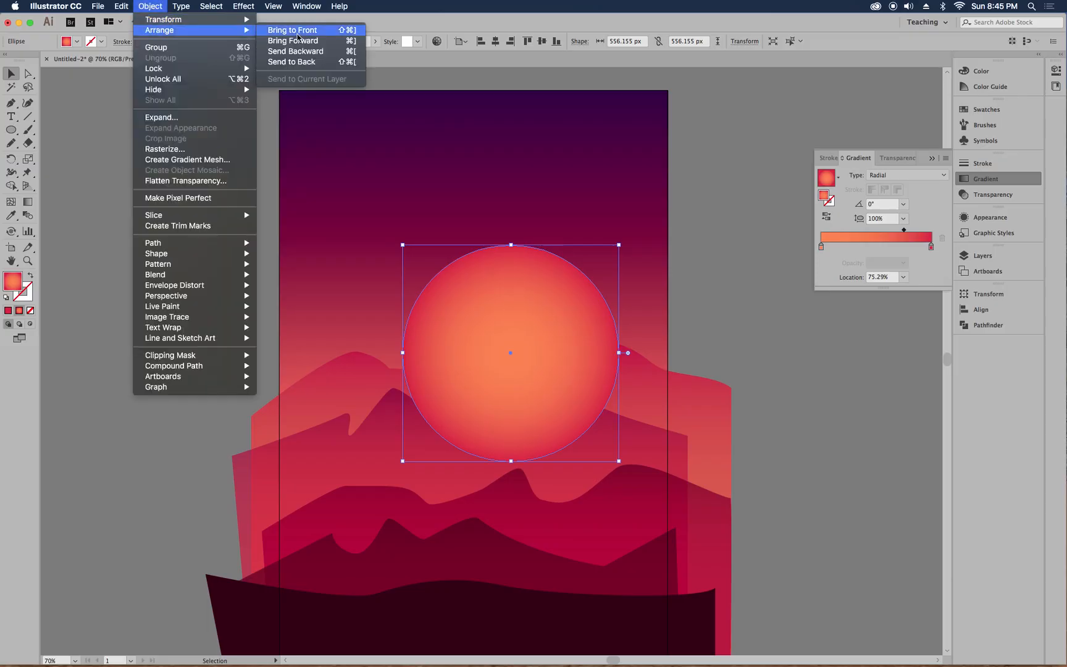
click(302, 54)
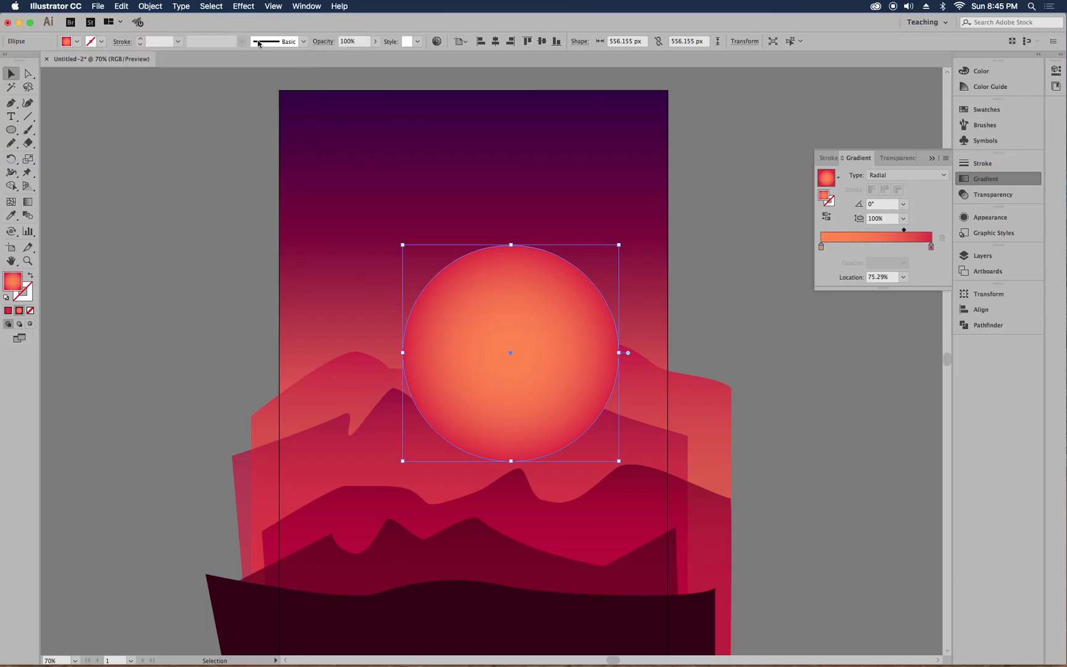
click(151, 6)
mouse_move(159, 29)
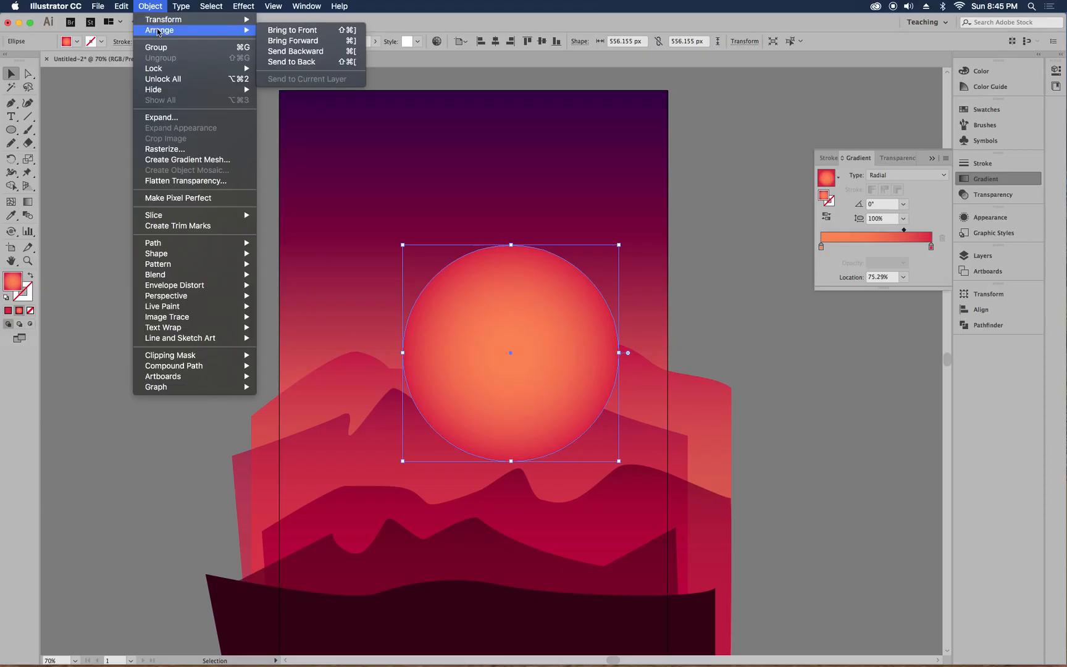
click(293, 62)
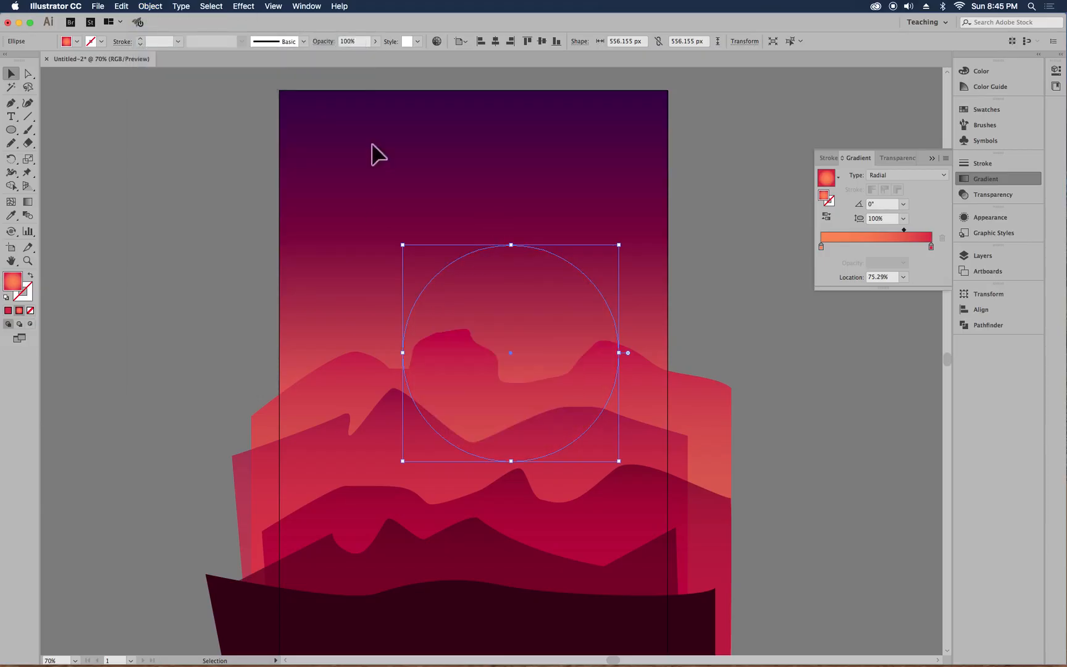
click(150, 7)
mouse_move(159, 29)
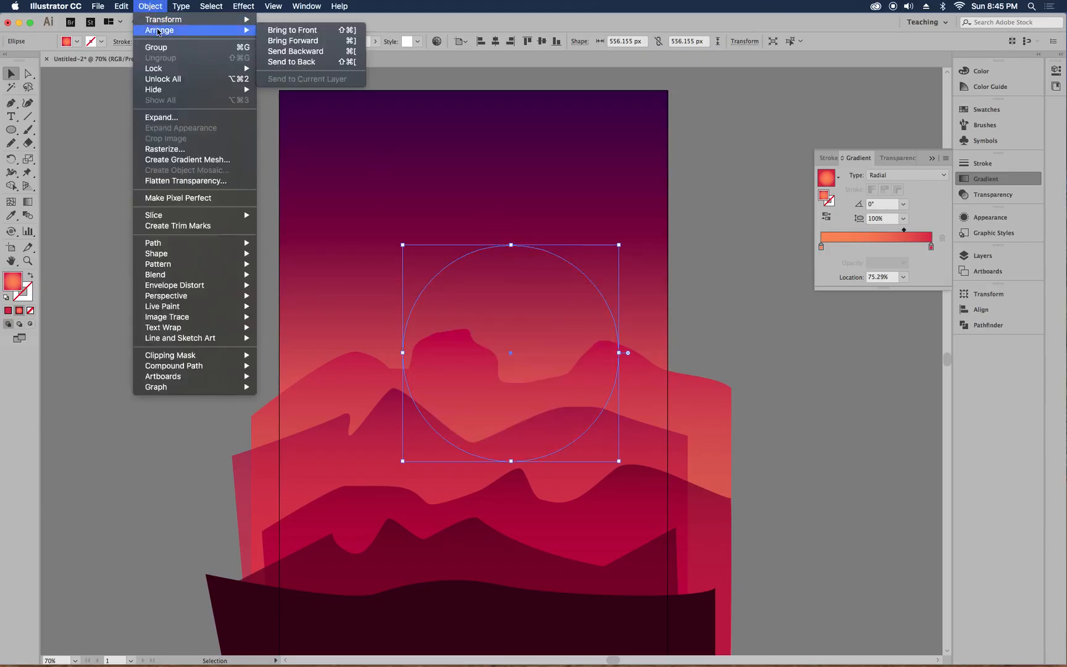
click(294, 40)
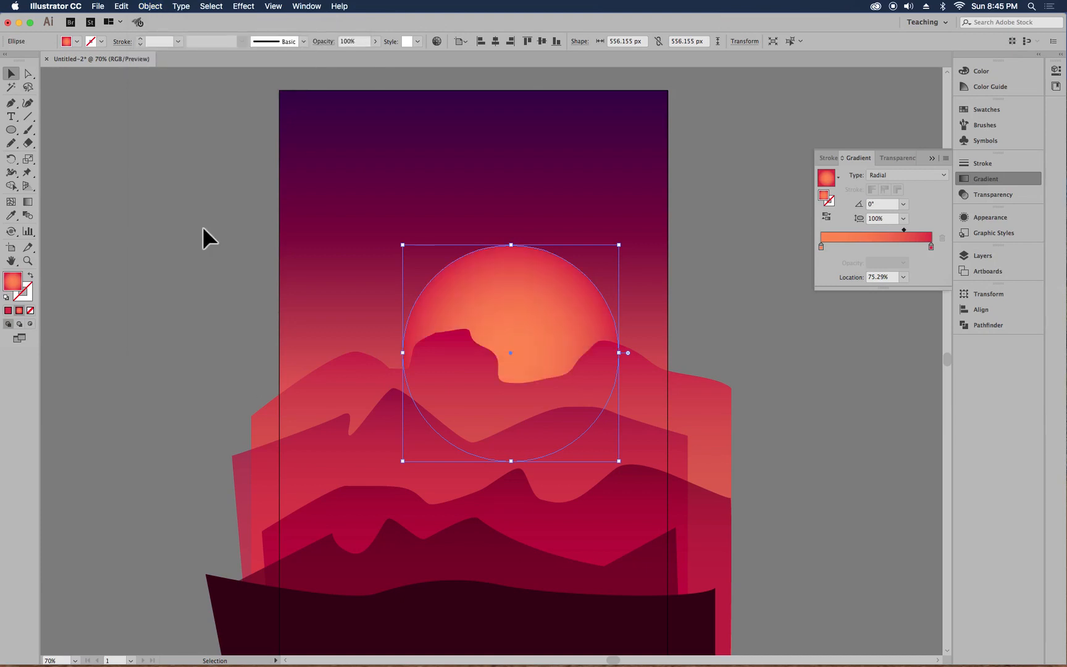
click(172, 333)
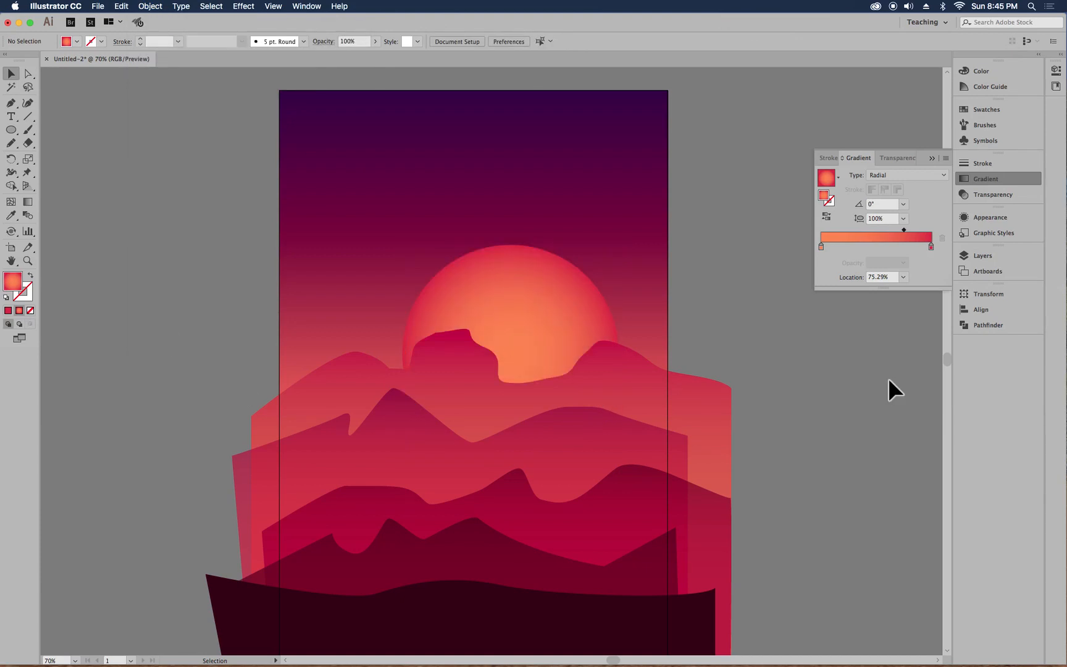
- Nudge the sun slightly right and up behind the farthest mountain ridge, and deselect it
drag(522, 311, 524, 308)
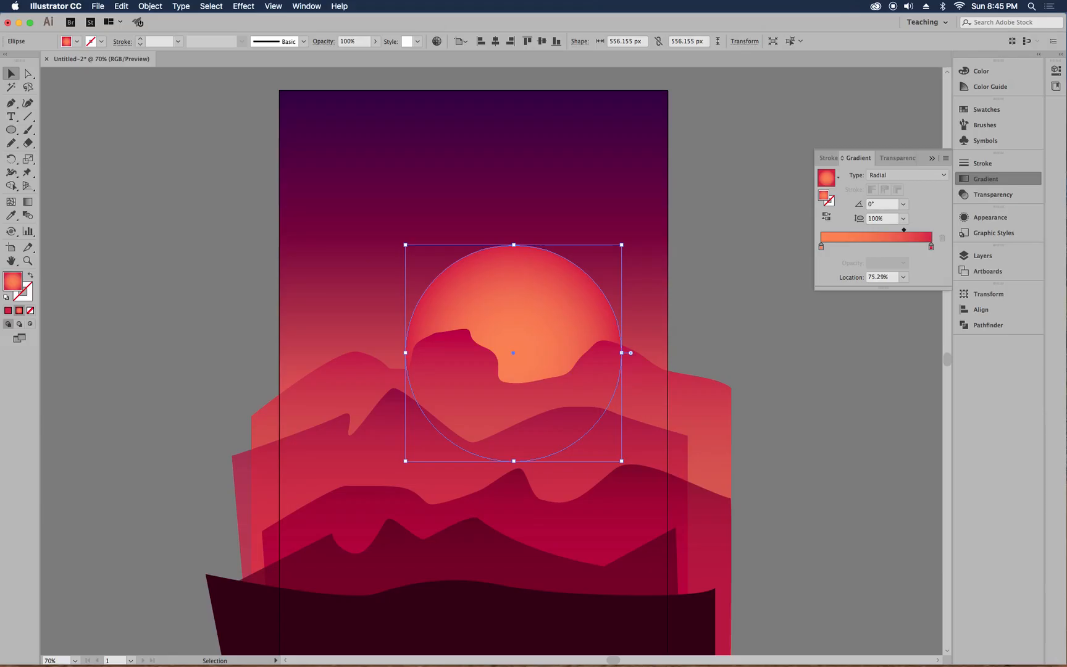
mouse_move(550, 302)
mouse_down()
mouse_move(438, 299)
mouse_move(559, 293)
mouse_up()
scroll(788, 346, down, 1)
click(776, 357)
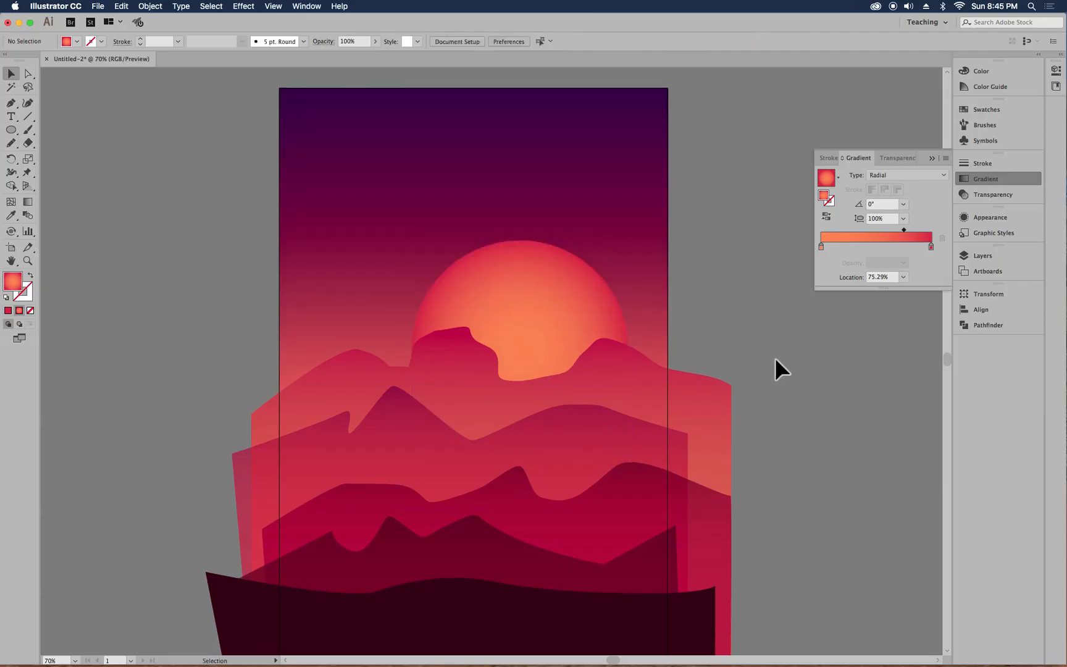
- Try the sun farther left, behind the left-hand peaks of the farthest ridge
scroll(775, 356, down, 3)
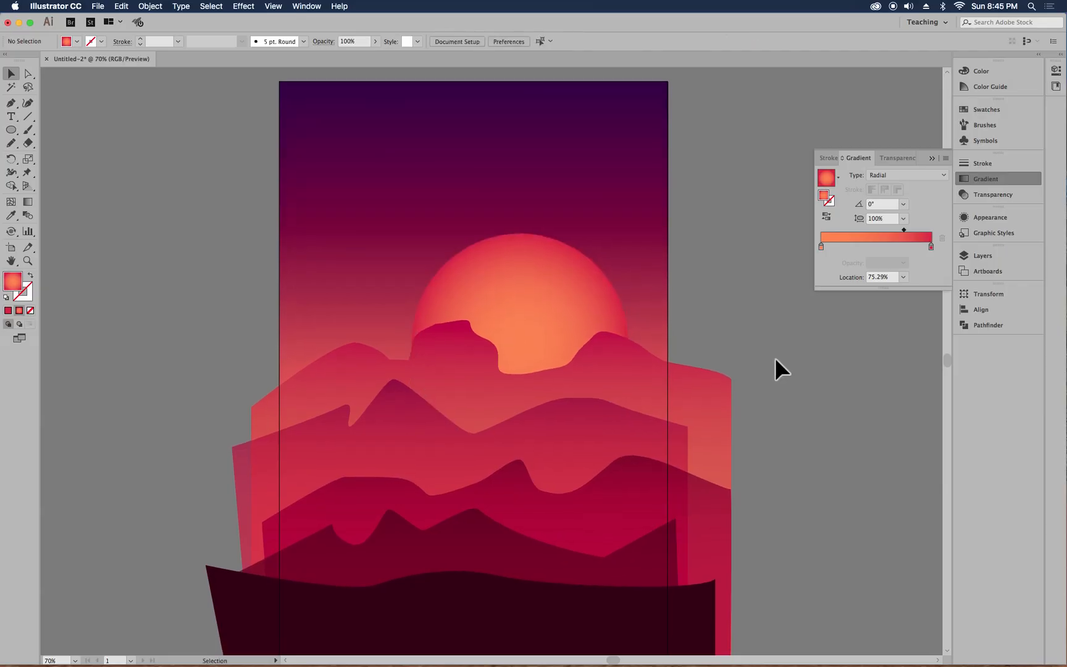
scroll(775, 357, up, 1)
drag(524, 281, 424, 282)
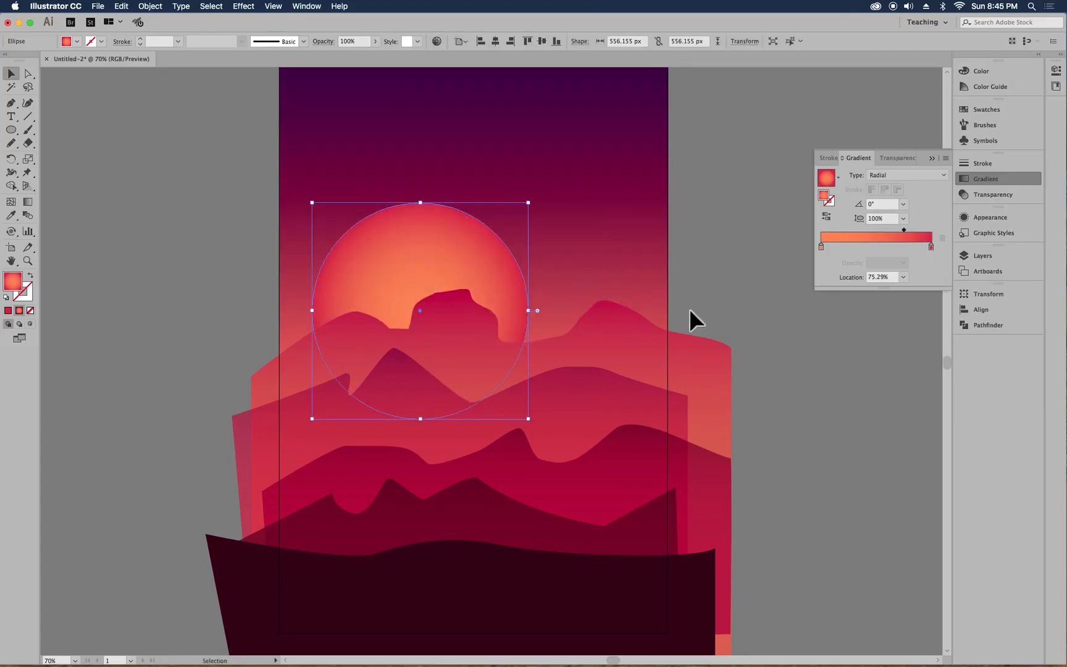
click(718, 246)
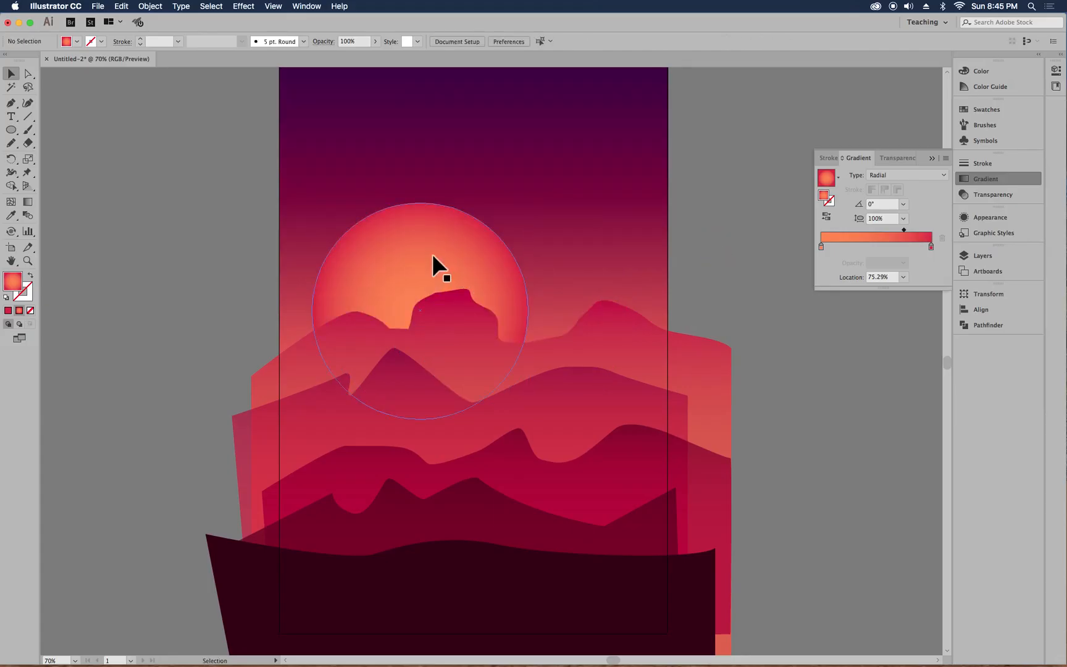
- Move the sun to the right so it rises between the two right-hand peaks, and raise it slightly
drag(425, 248, 541, 249)
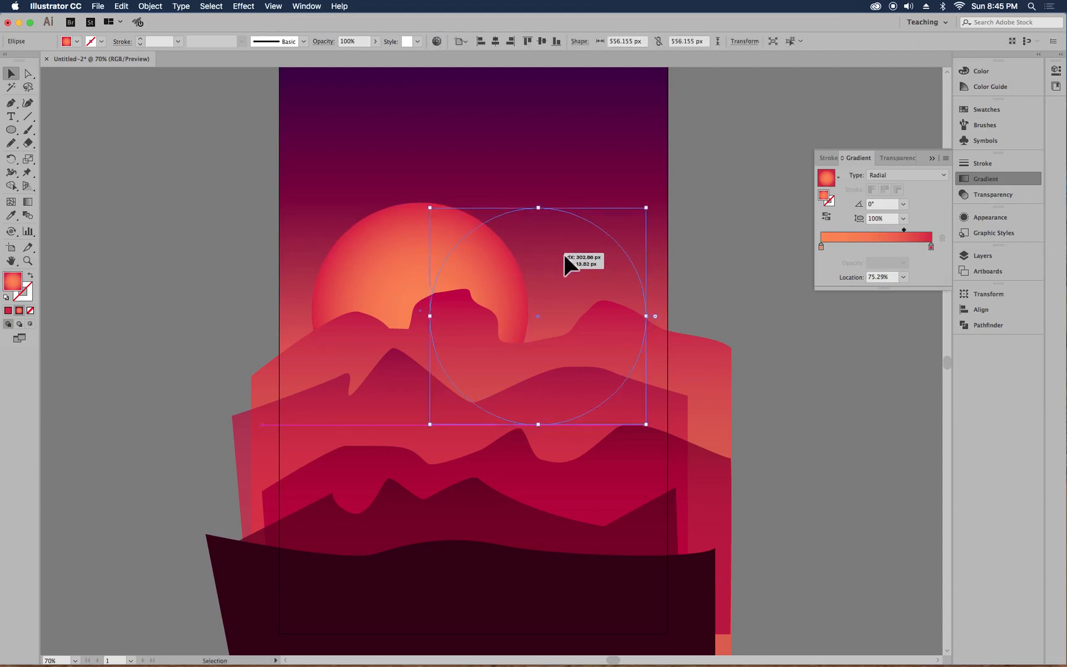
click(697, 247)
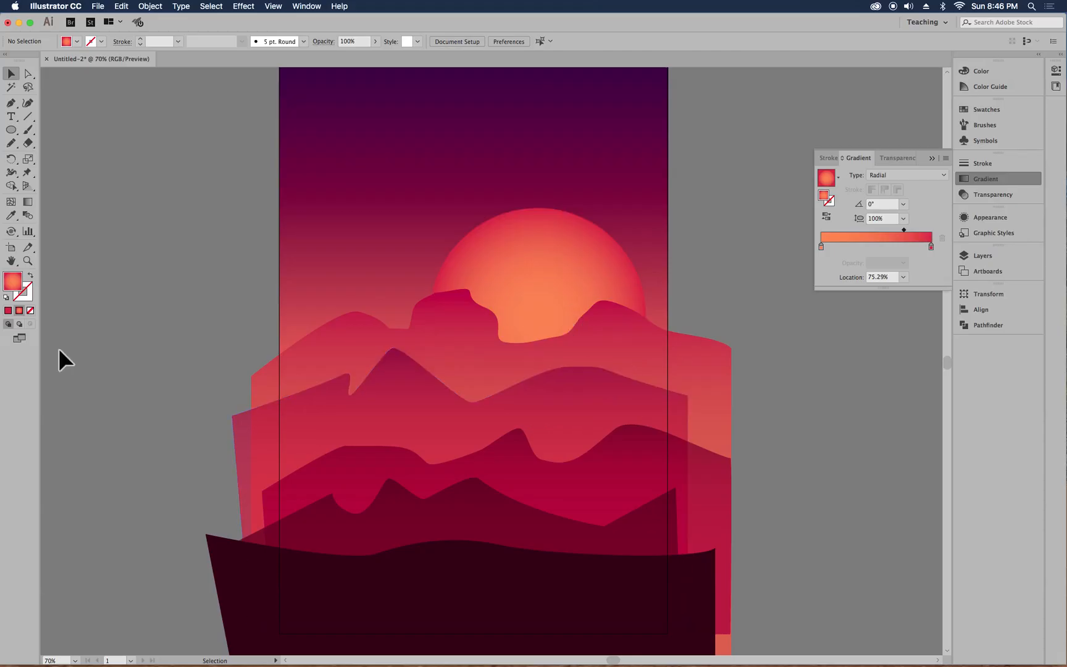
drag(550, 262, 548, 247)
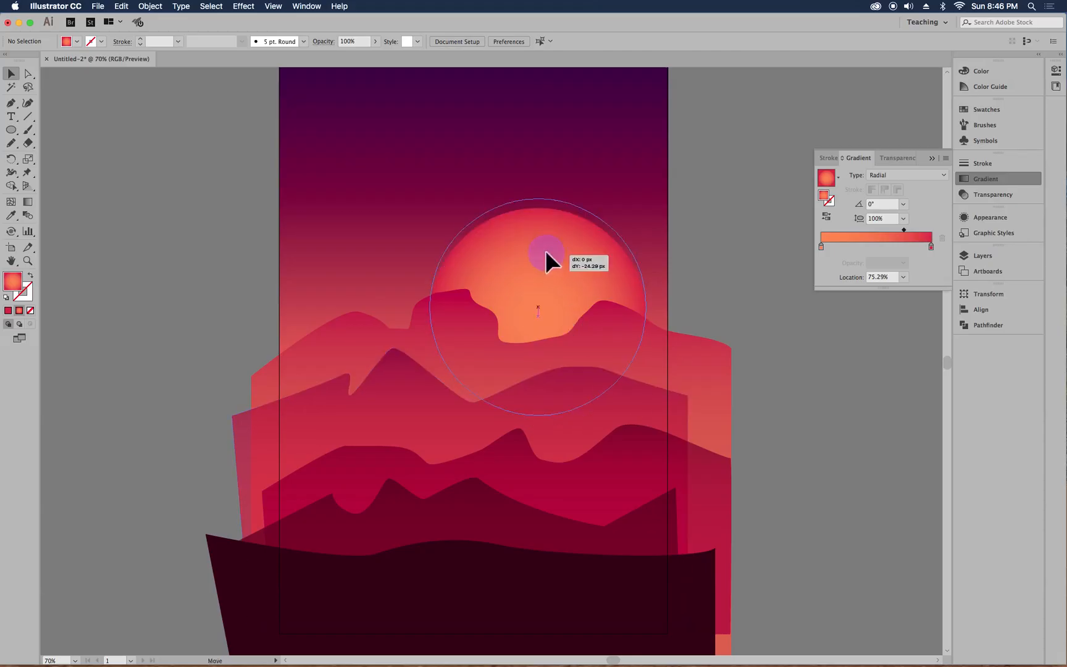
click(746, 266)
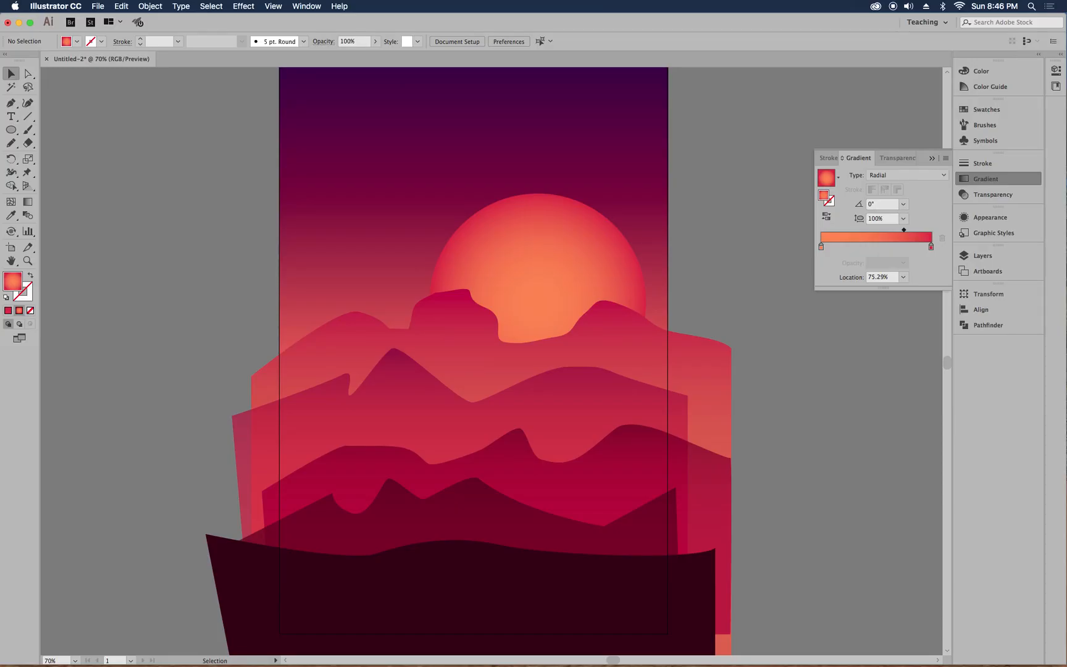
- Start an Outer Glow effect on the sun circle and set the glow color to ff9100
click(540, 235)
click(244, 6)
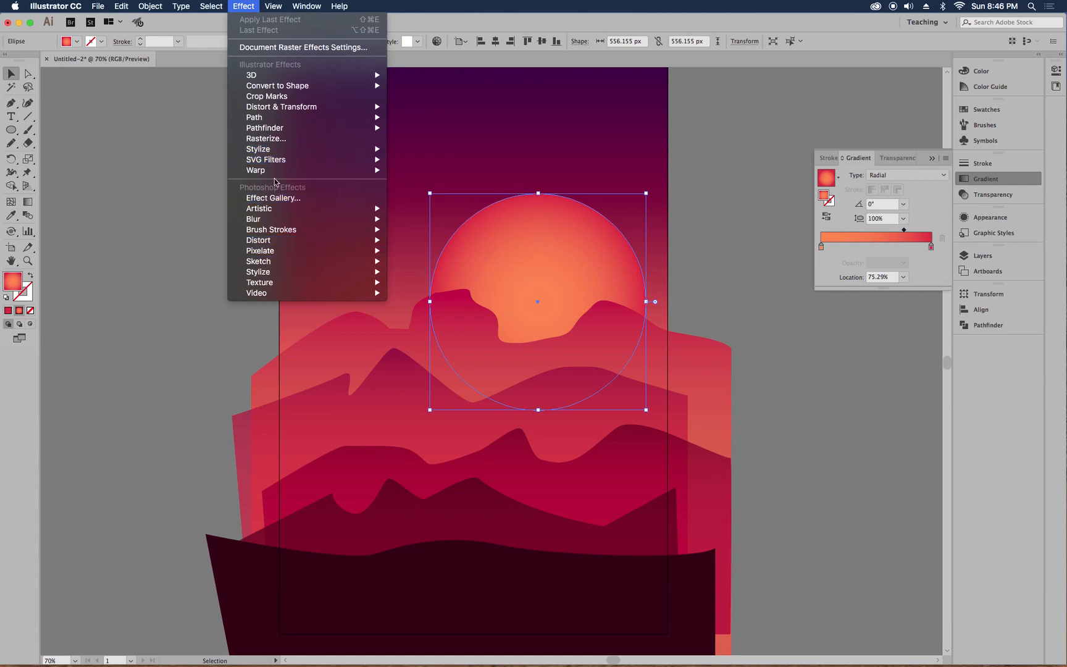
mouse_move(290, 152)
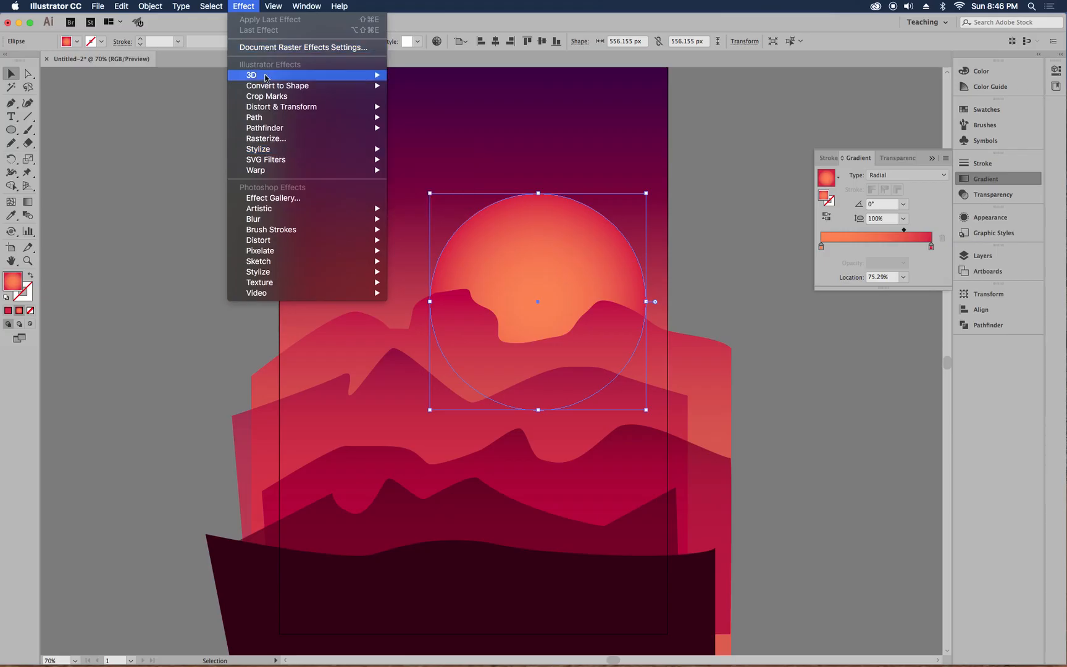
mouse_move(332, 160)
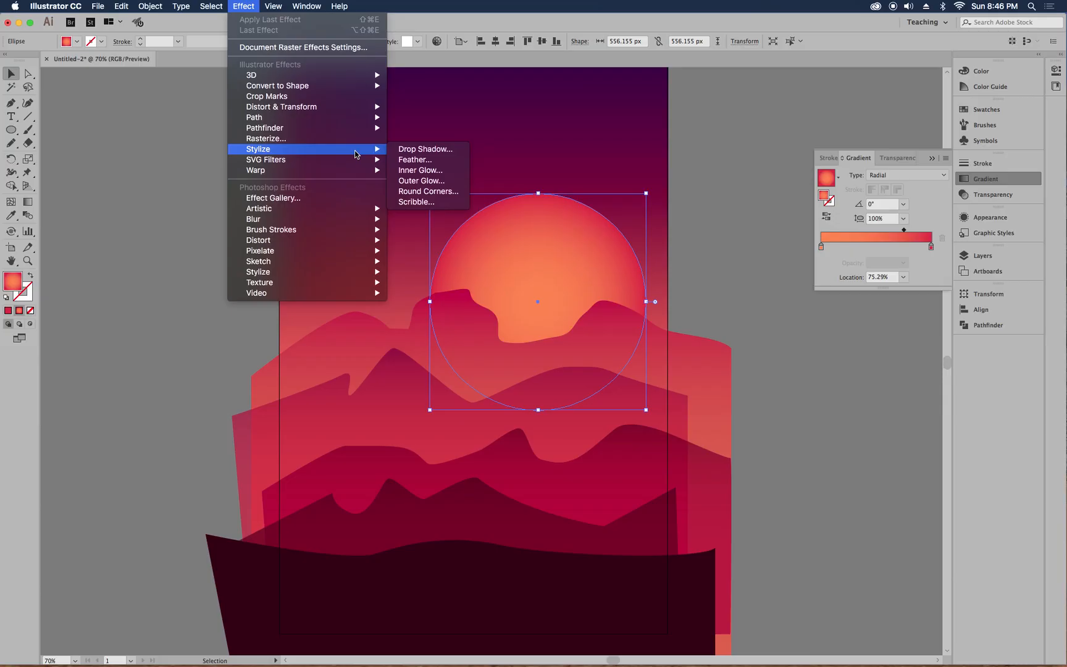
click(426, 181)
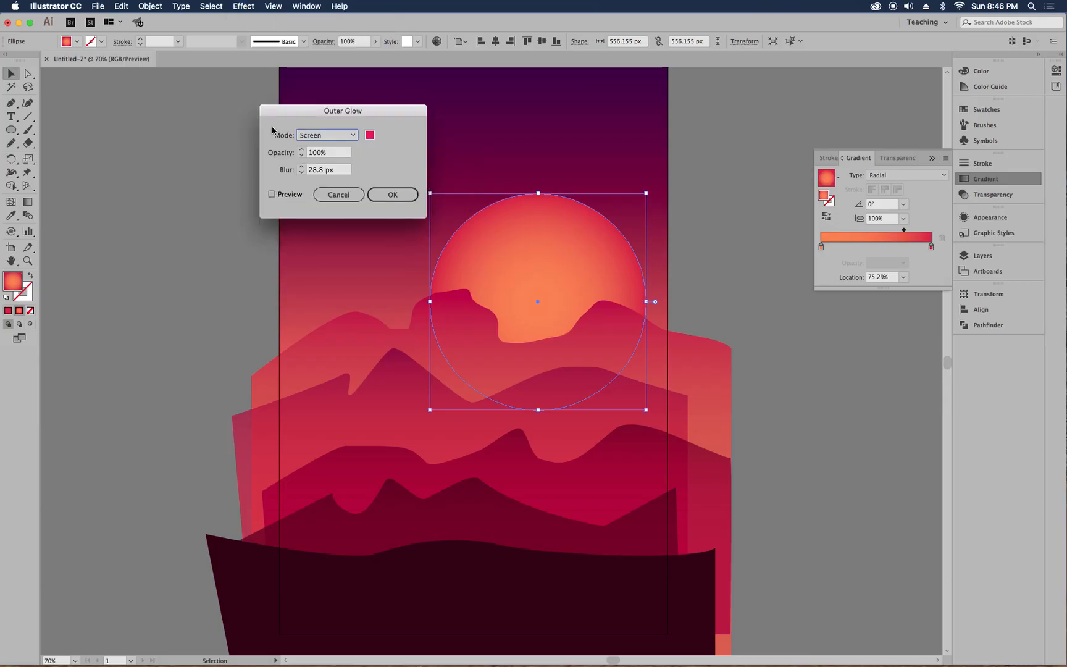
drag(396, 112, 301, 98)
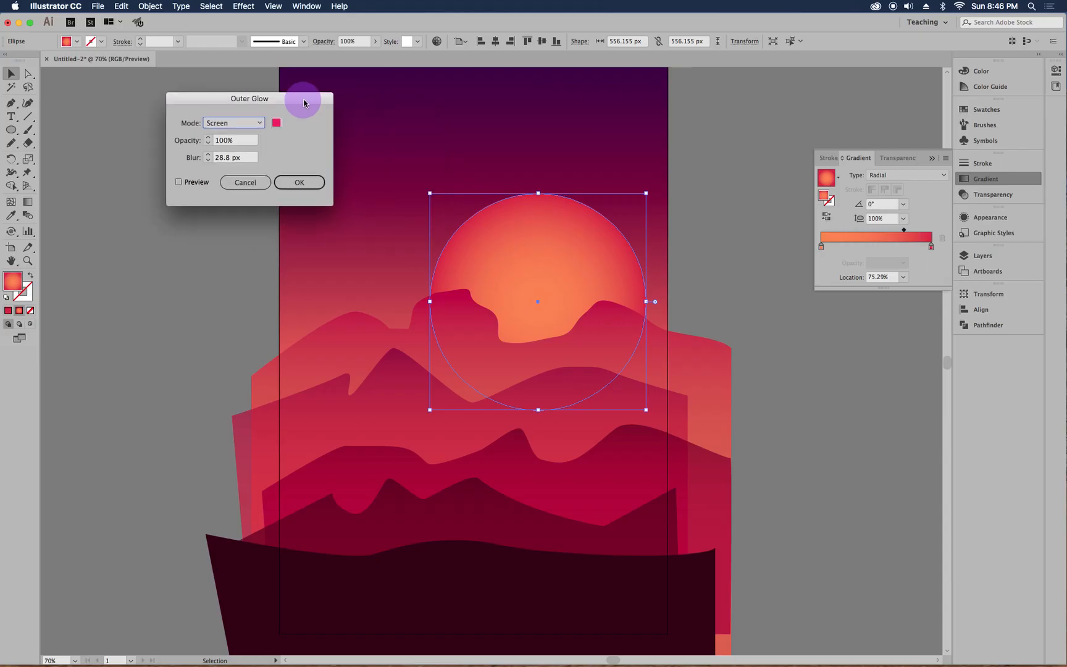
click(274, 123)
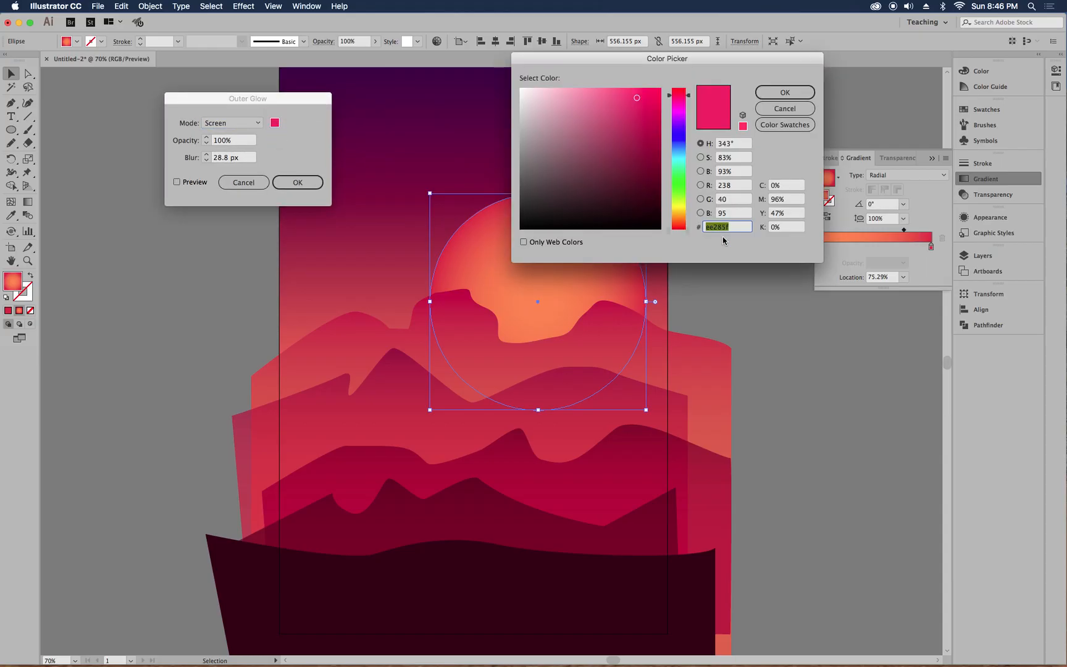
text(ff)
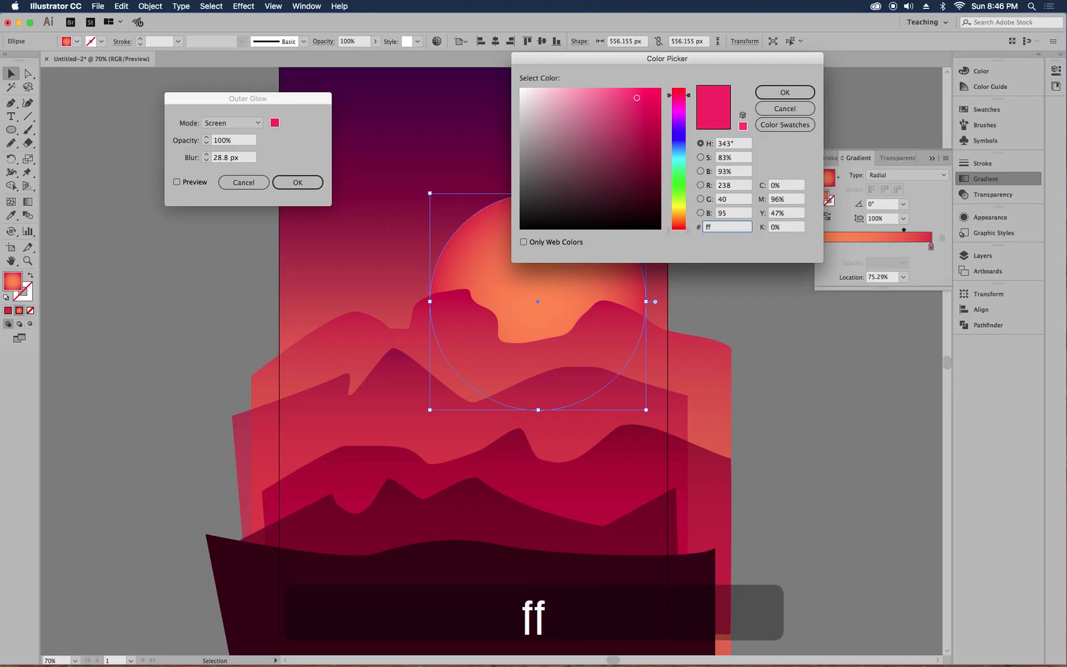
text(9100)
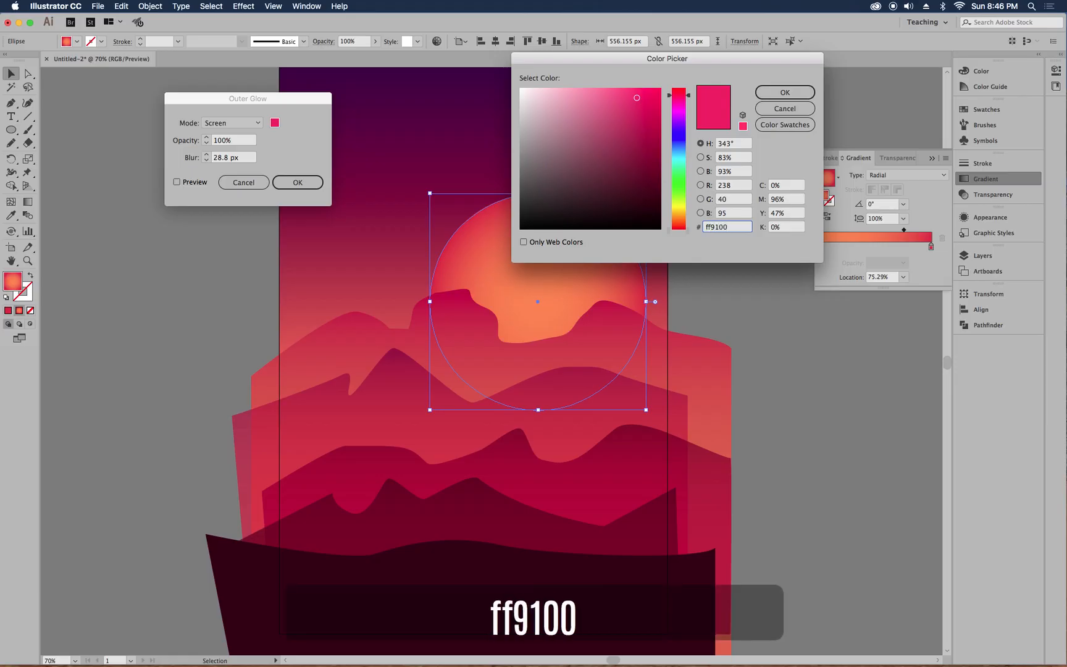
key(Return)
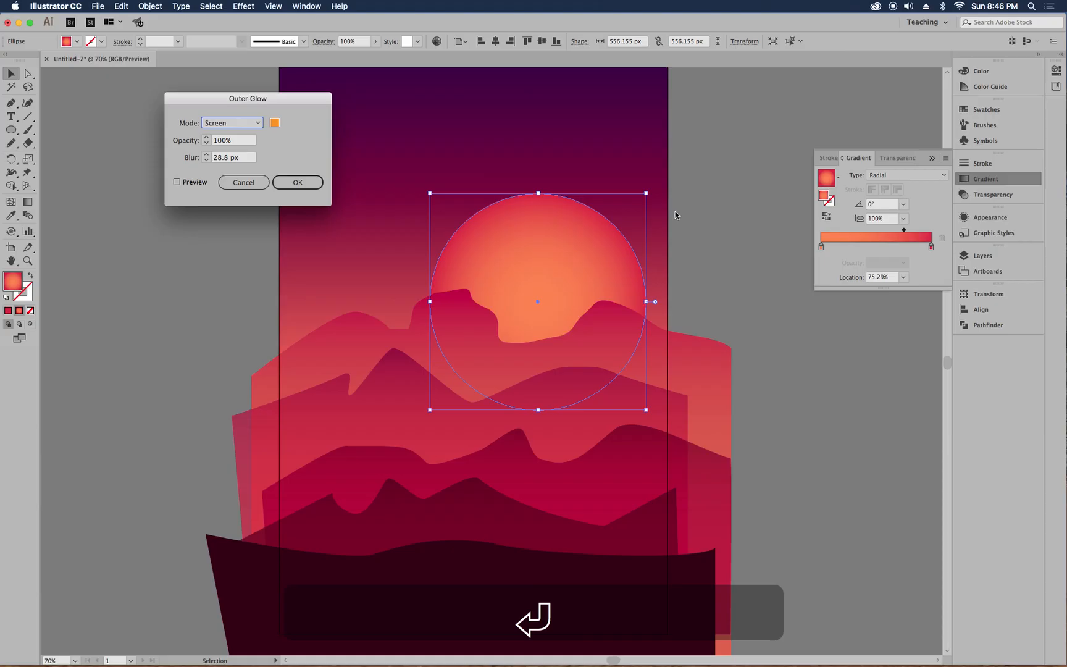
- Set the glow's blend mode to Color Dodge and its blur to 100 px, with the preview turned on
click(237, 126)
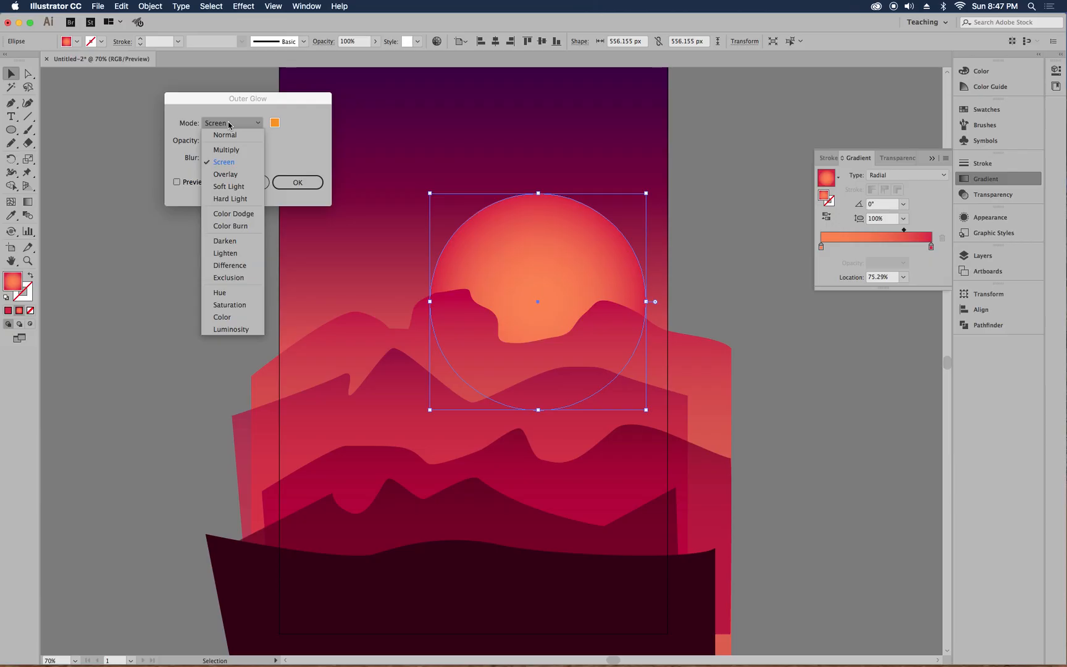
click(234, 214)
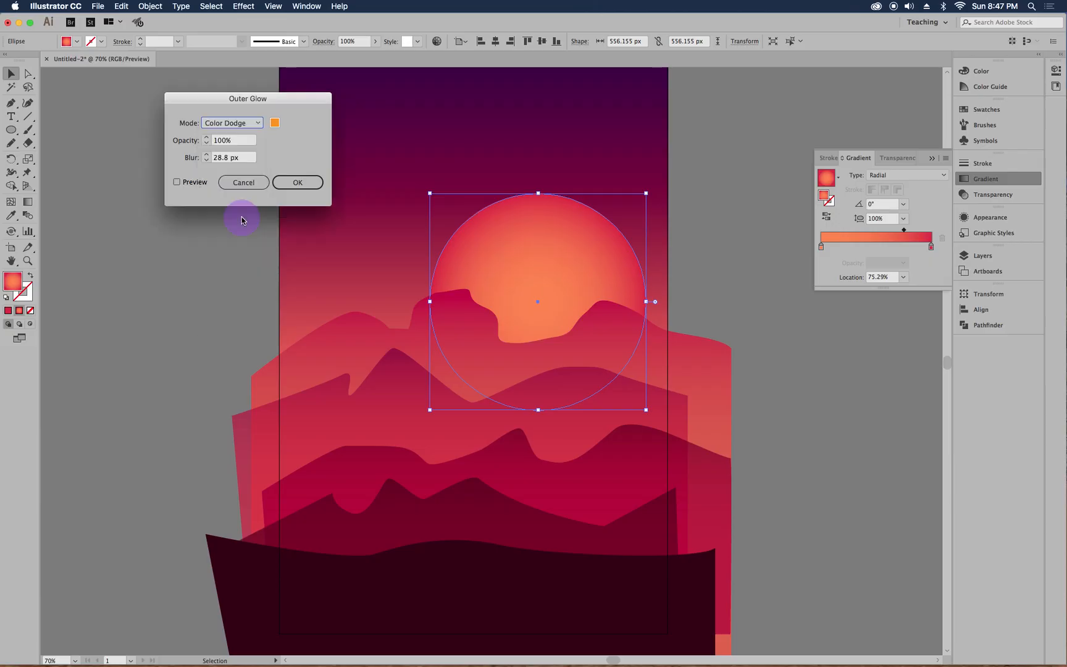
click(178, 185)
click(177, 183)
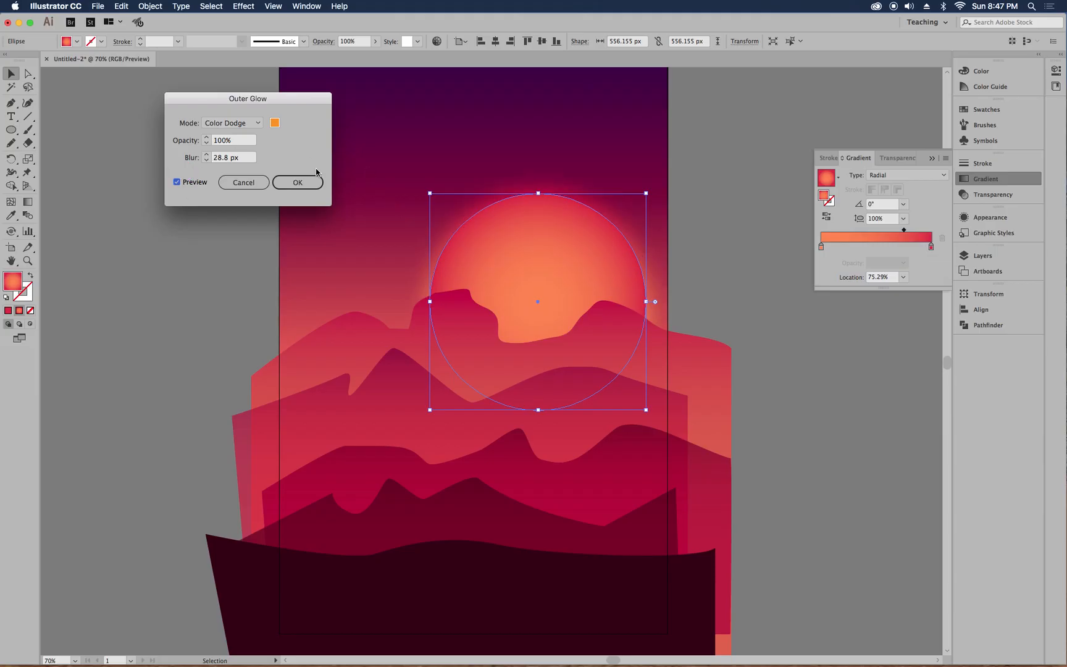
click(244, 162)
text(100)
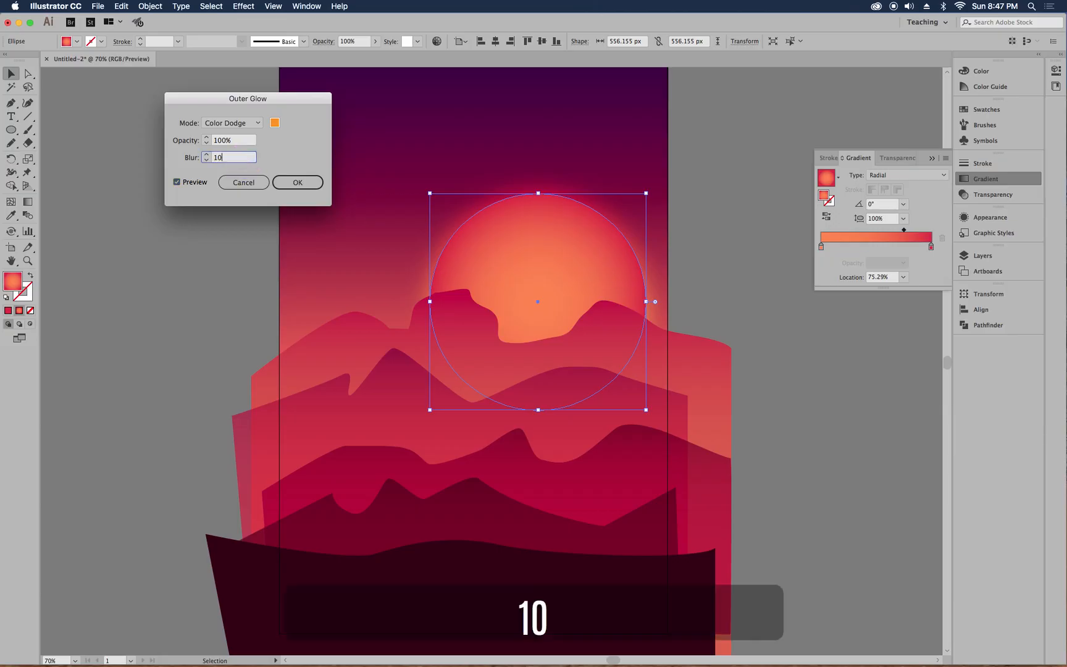
click(177, 187)
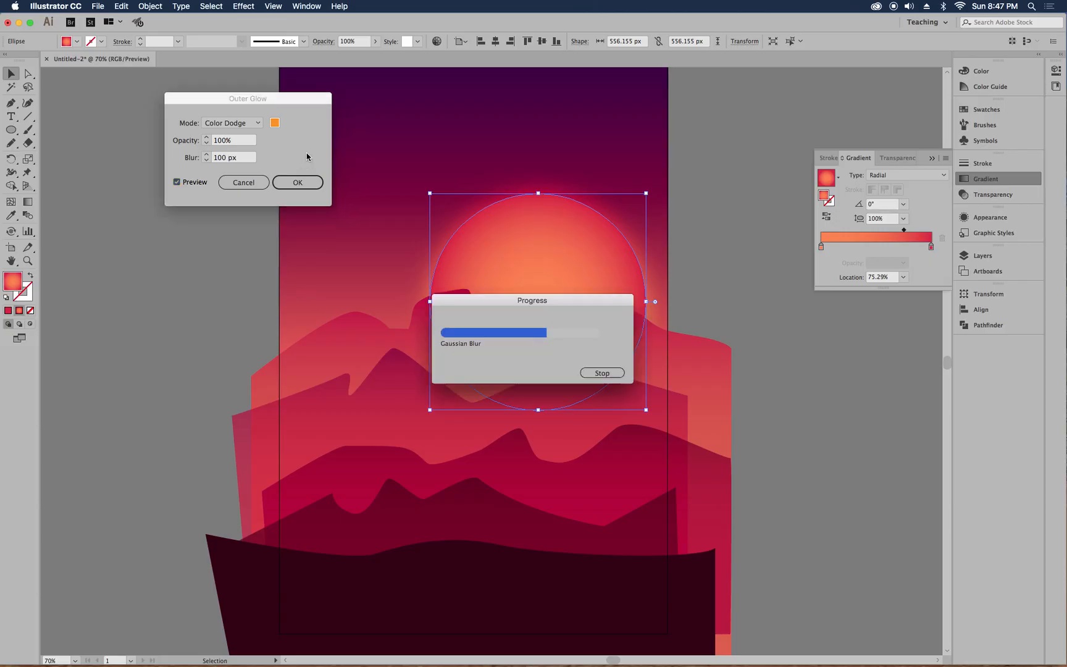
- Turn off the glow preview and apply the Outer Glow effect to the sun
key(Escape)
click(294, 183)
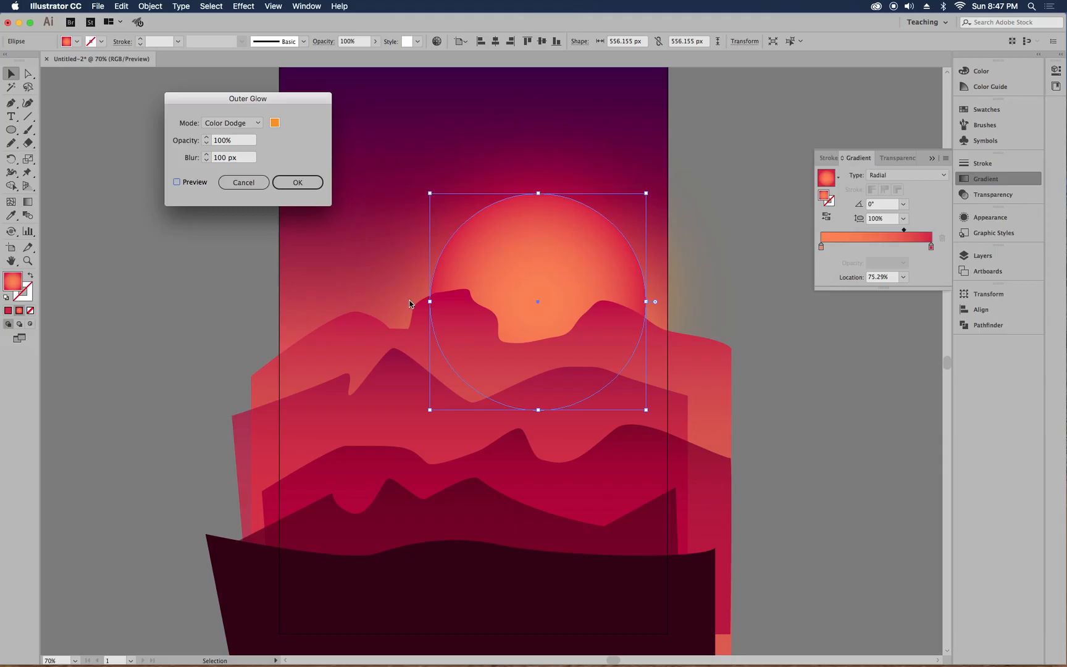
click(305, 186)
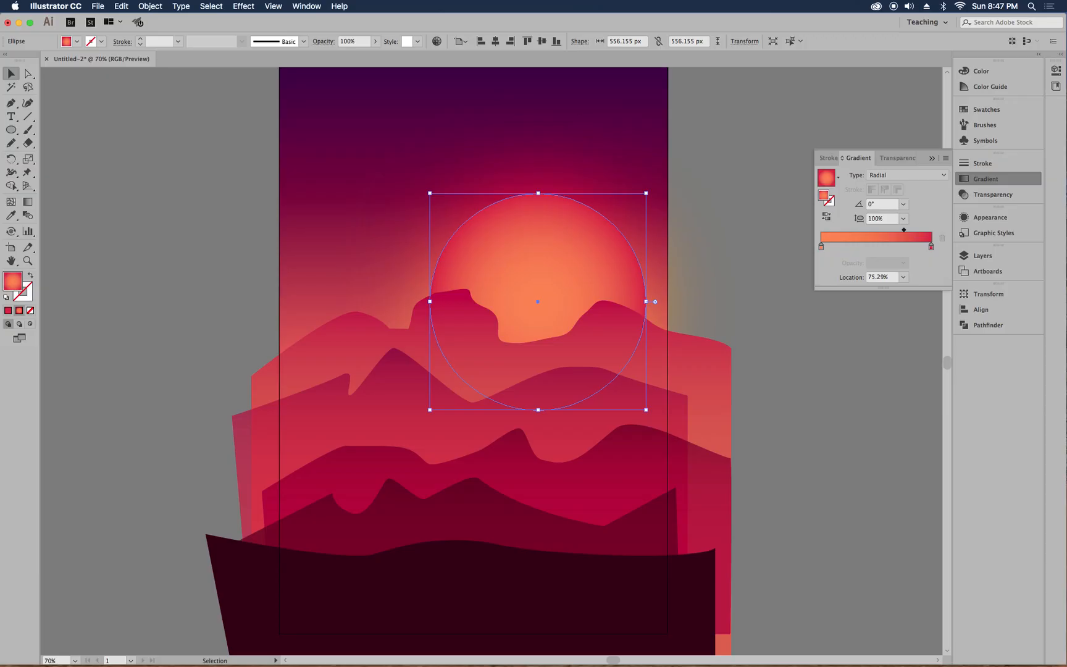
- Draw two overlapping circles, about 231 px and 239 px in diameter, at the upper-left edge of the sky
scroll(129, 197, up, 1)
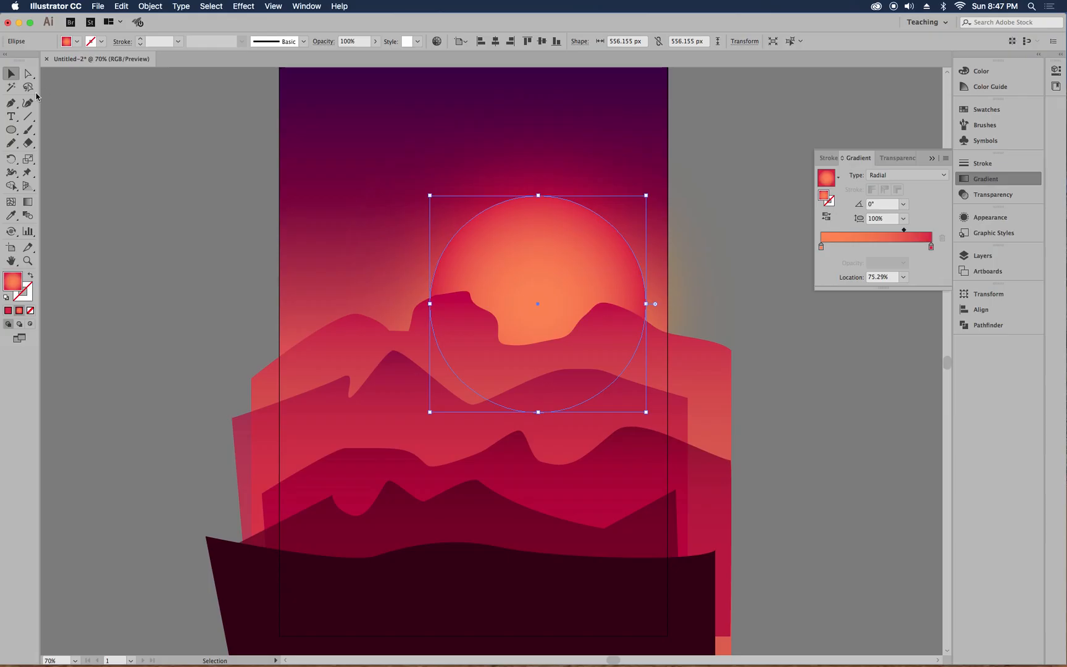
click(12, 131)
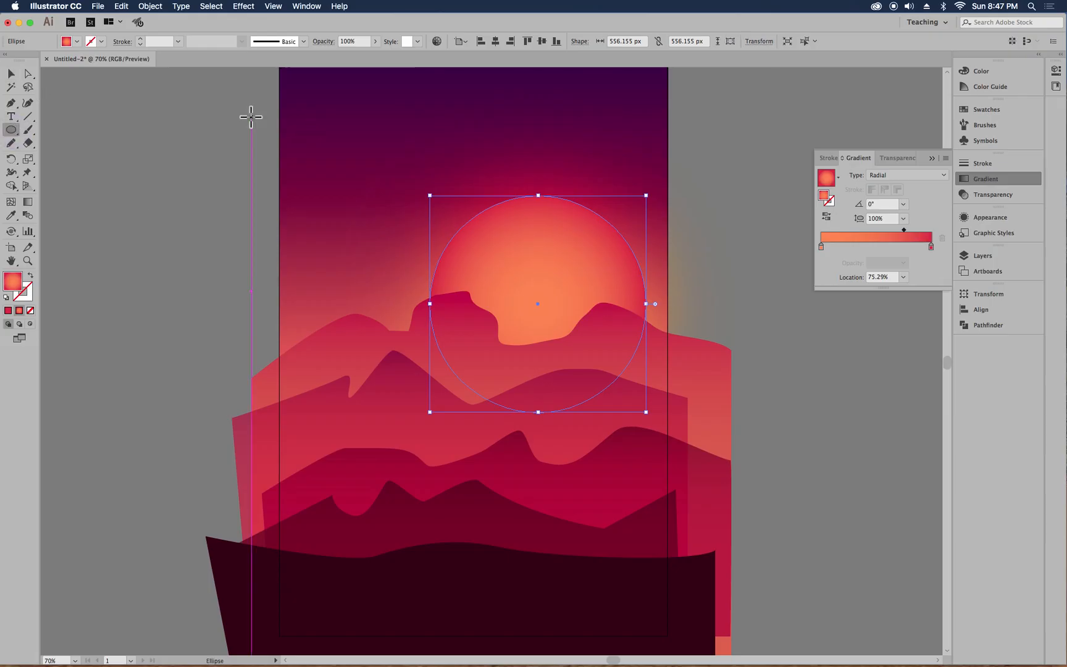
drag(248, 106, 321, 194)
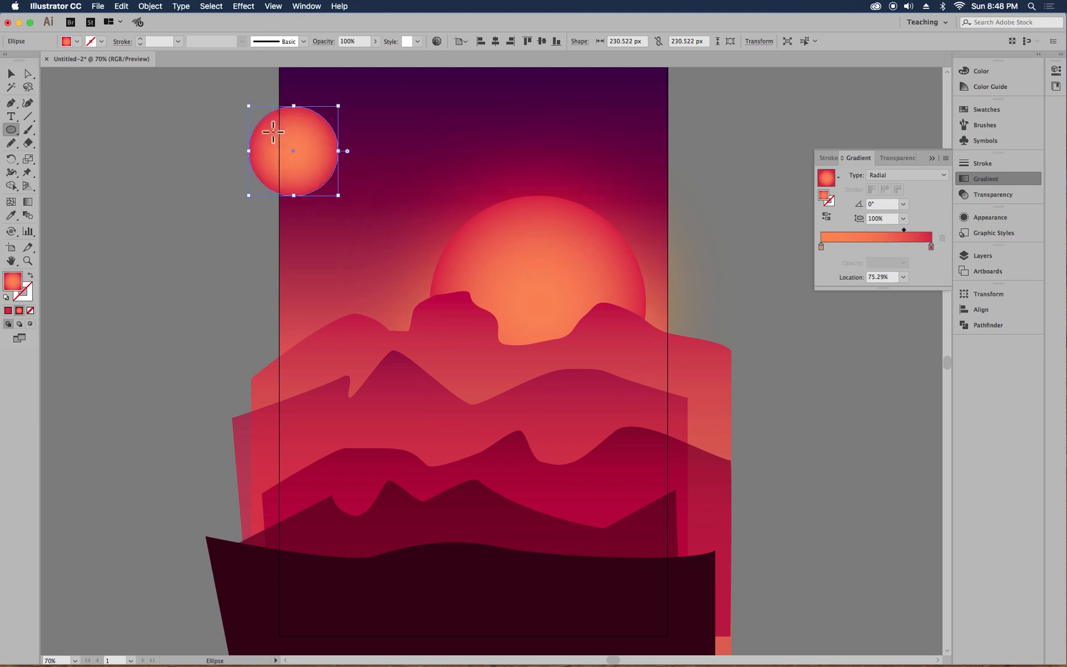
drag(279, 140, 358, 232)
- Move the larger circle up and left over the smaller one, leaving a thin crescent uncovered, and select both circles
click(10, 74)
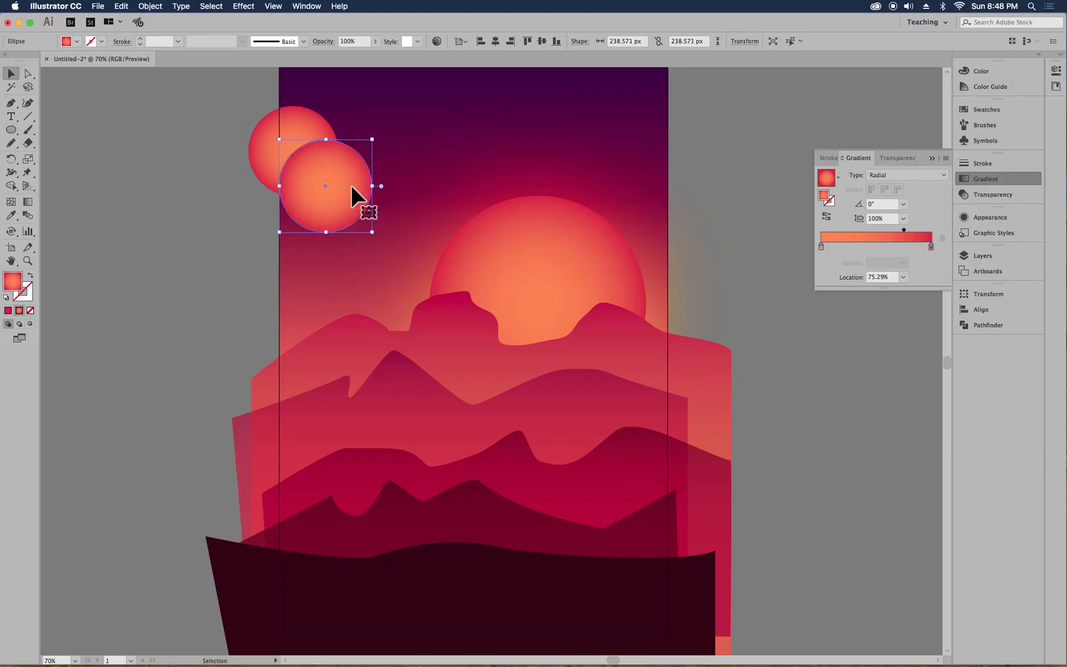
drag(350, 184, 316, 140)
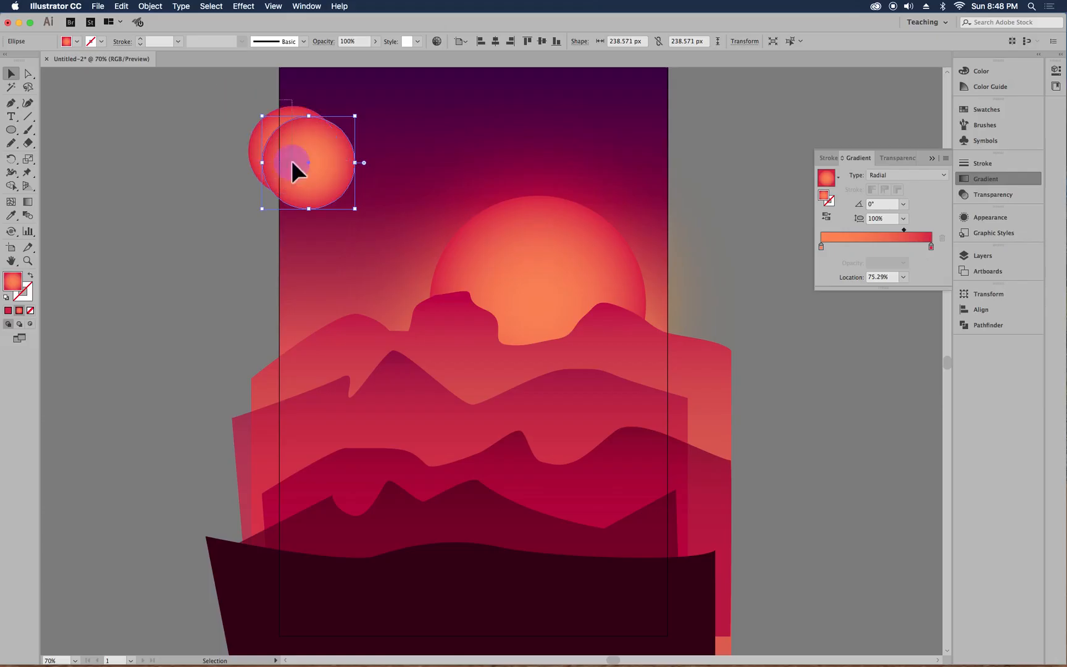
drag(292, 162, 292, 162)
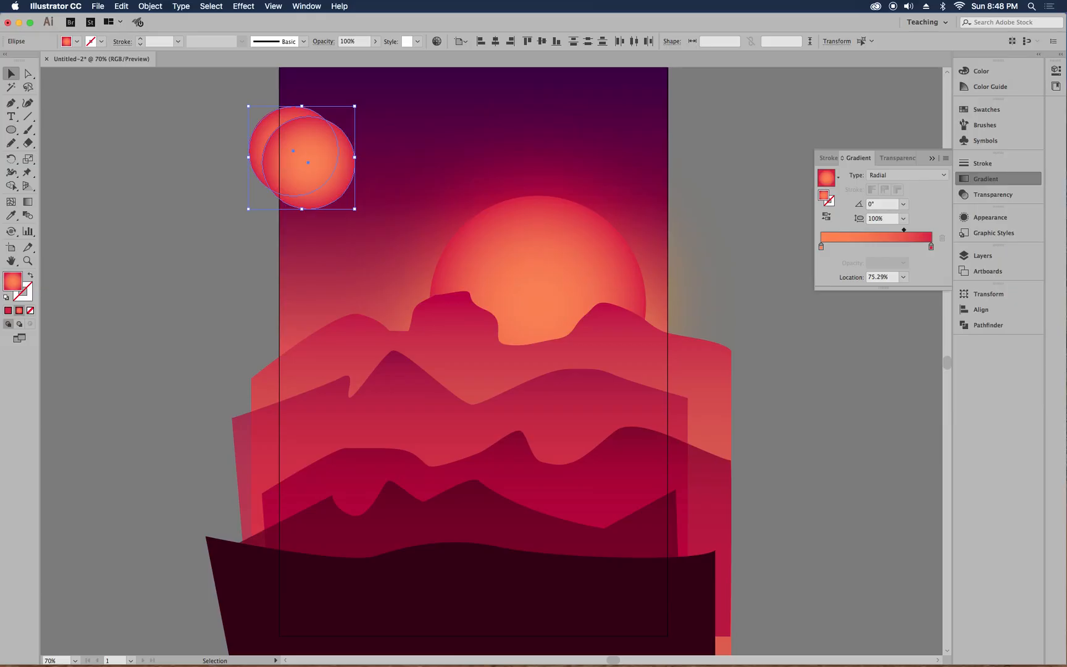
- Try subtracting the front circle from the back circle with Minus Front
click(1013, 325)
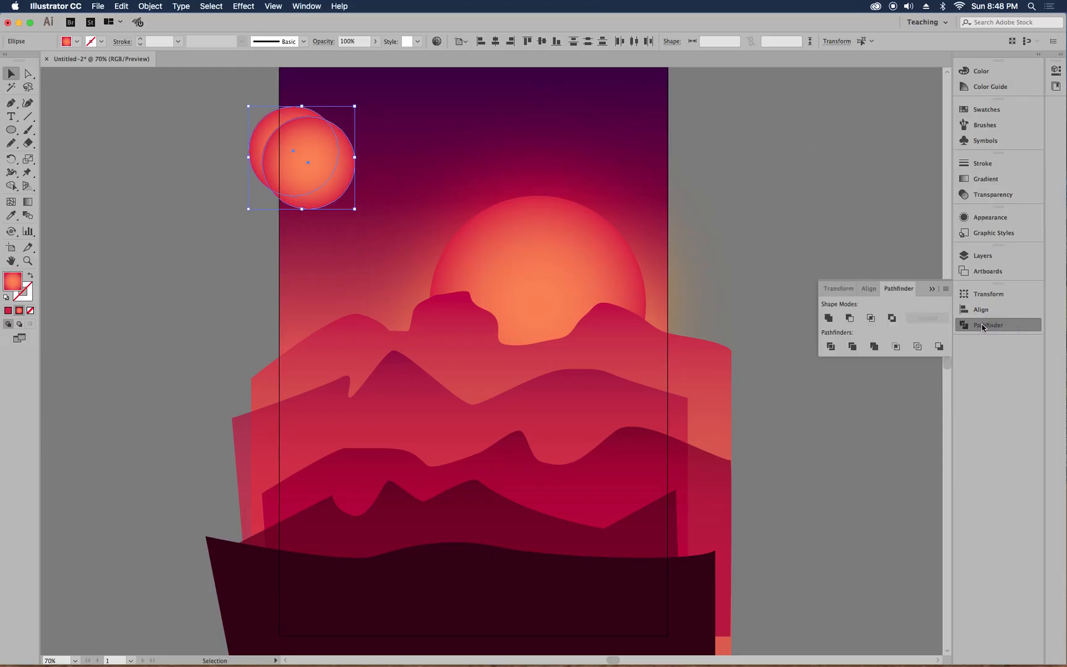
click(849, 318)
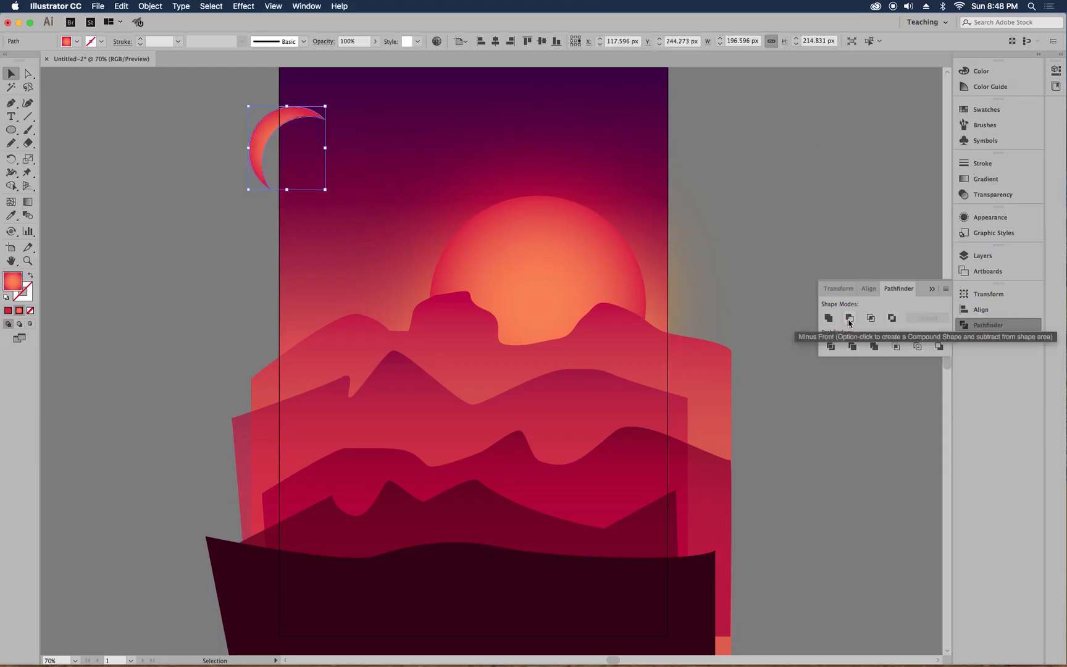
key(ctrl+z)
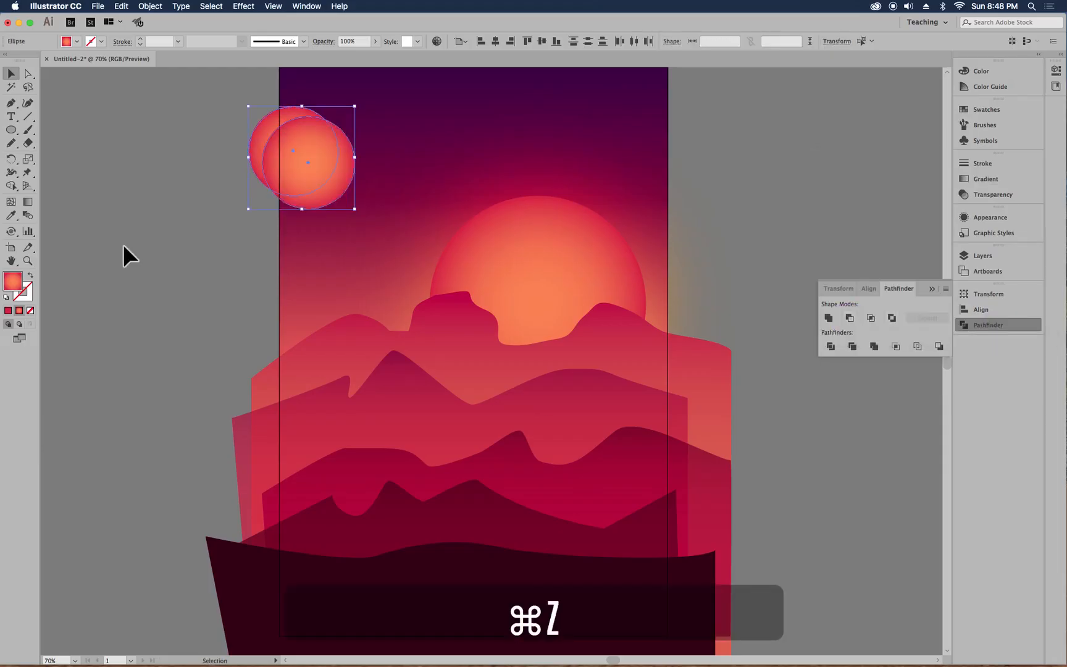
- Remove the front circle's outer part and the overlapping region with the Shape Builder tool, keeping only the crescent
click(10, 188)
click(10, 188)
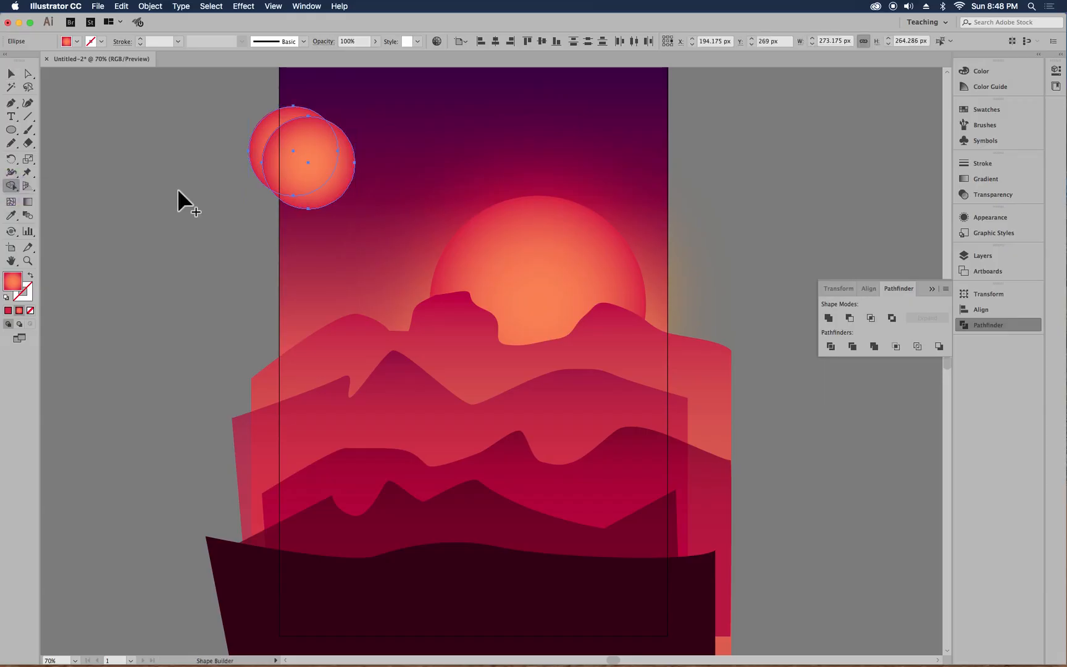
alt+click(331, 189)
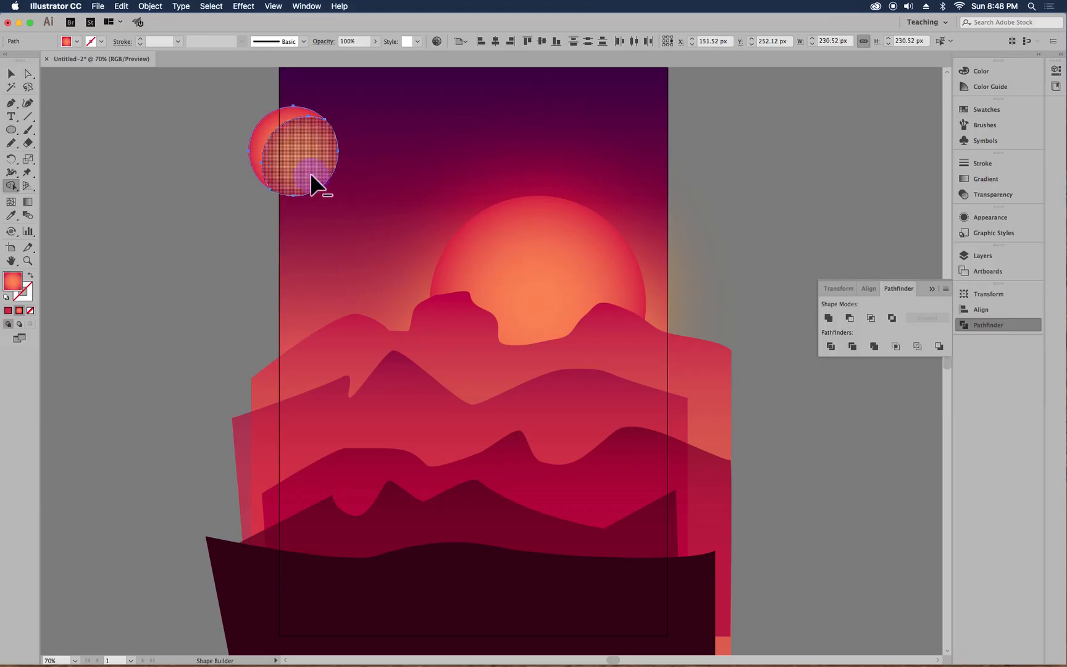
alt+click(310, 172)
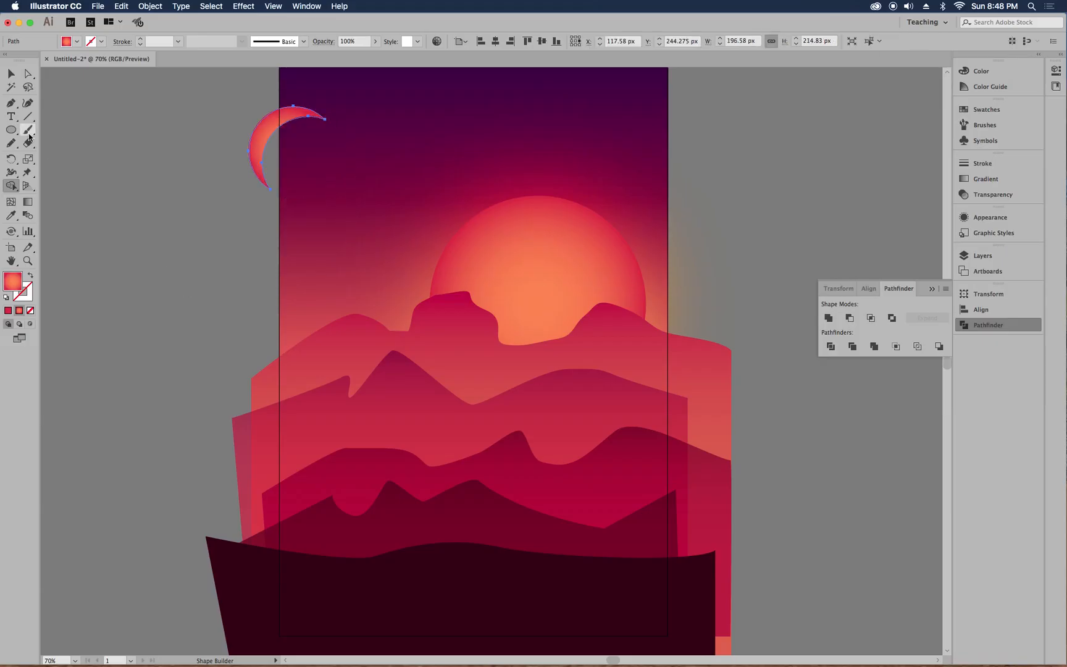
- Rotate the crescent so it opens to the upper right, and place it in the upper-left sky at about 122 by 172 px
click(11, 73)
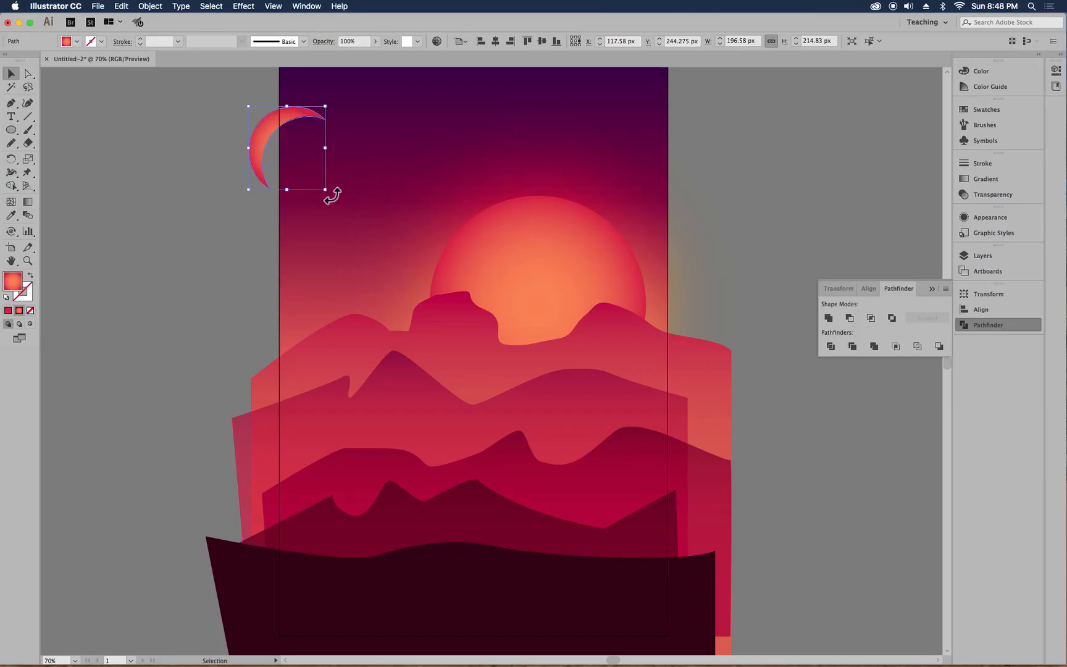
drag(332, 195, 359, 140)
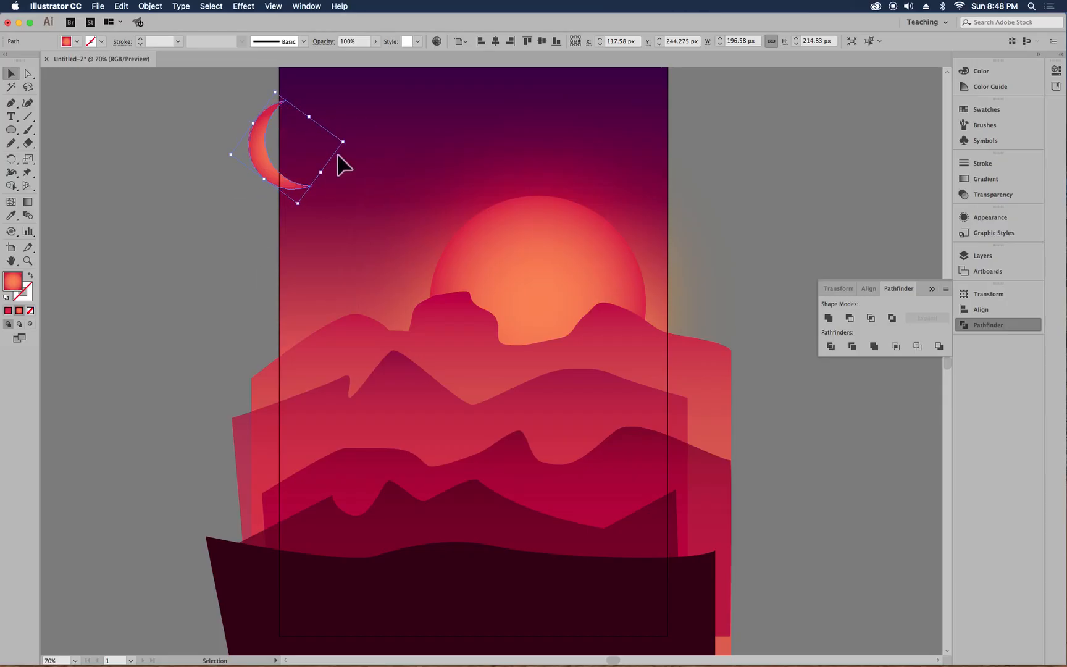
drag(270, 181, 330, 149)
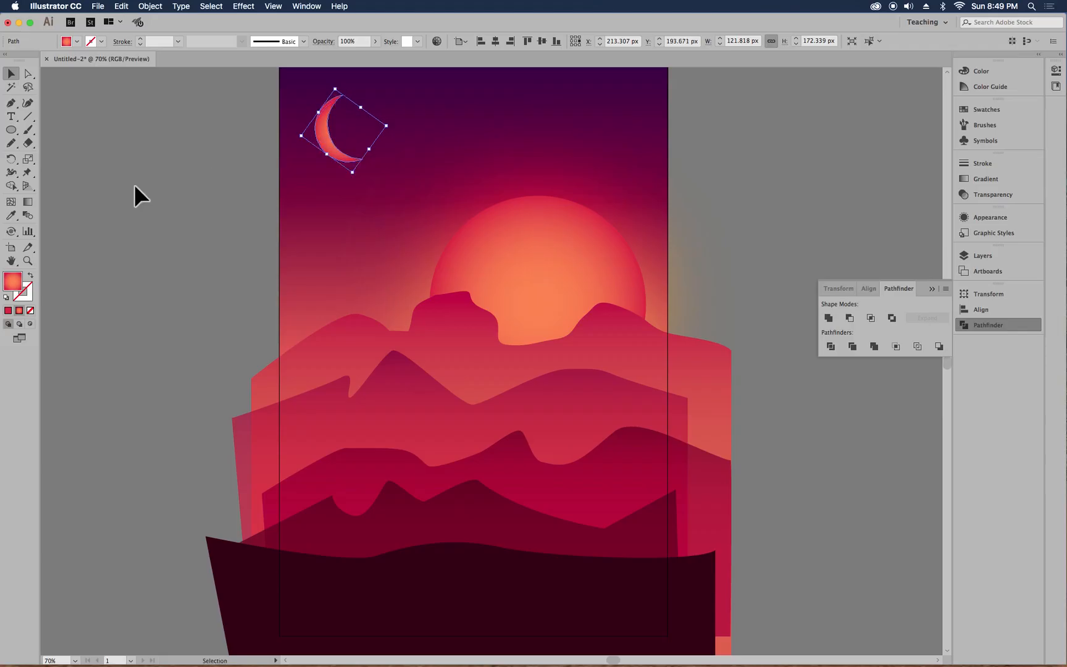
- Fill the crescent moon with white
click(78, 42)
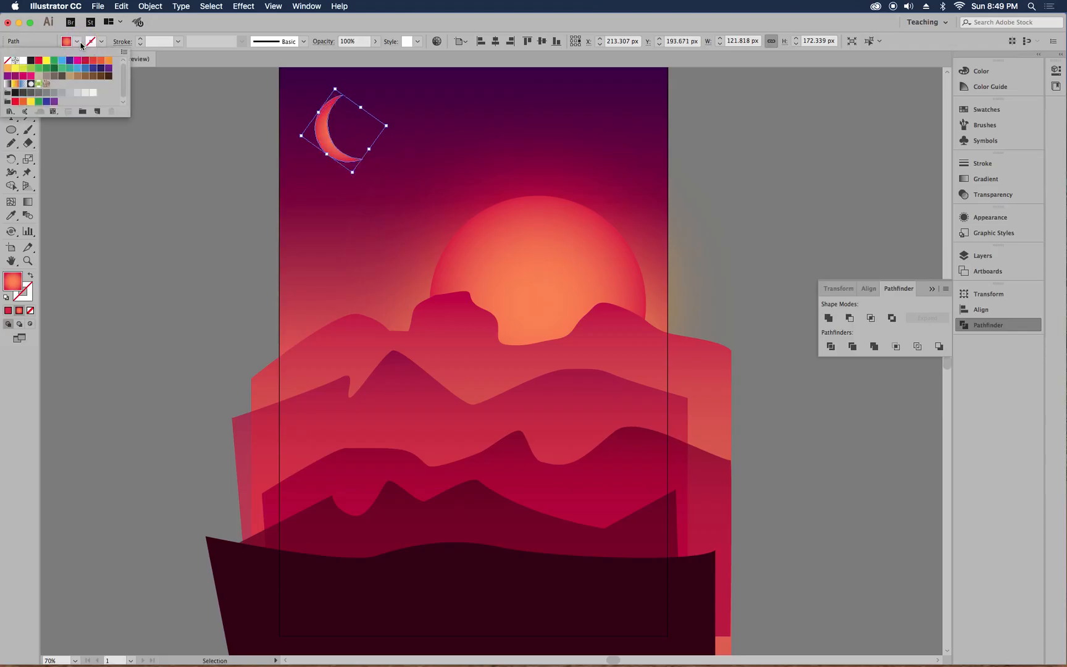
click(23, 60)
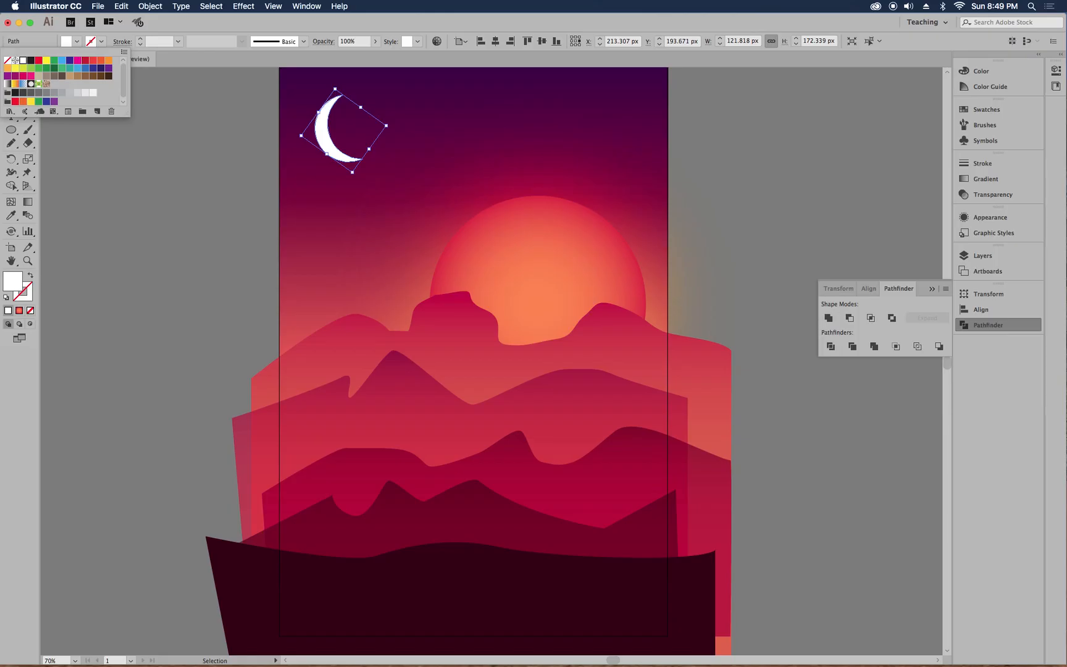
click(248, 6)
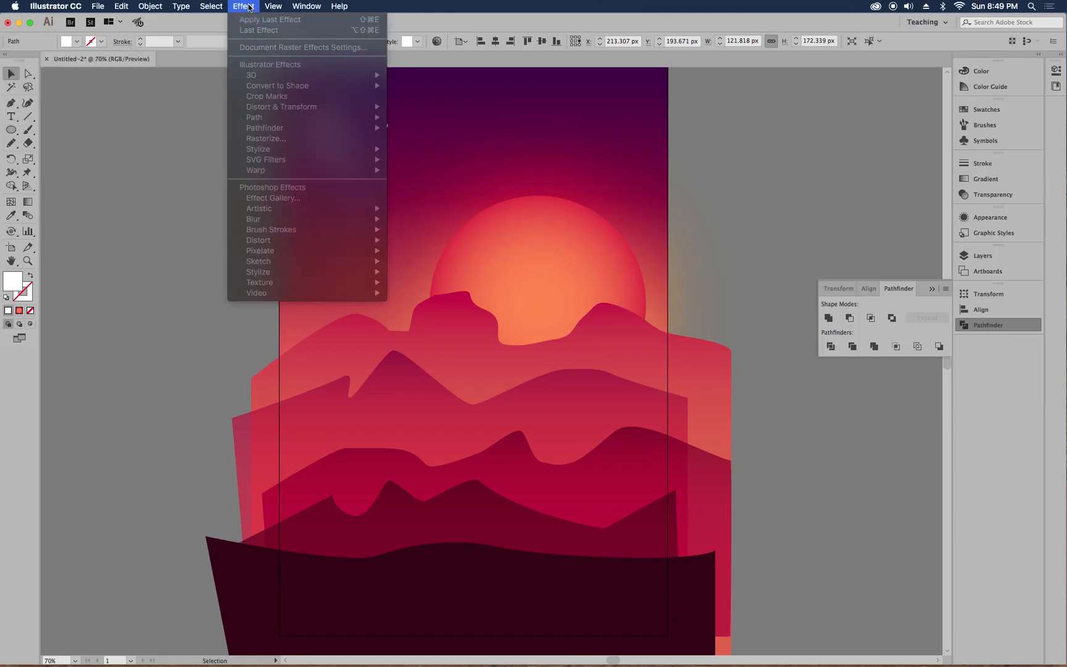
click(162, 148)
- Apply an orange Outer Glow to the moon in Color Dodge mode at 100% opacity with a 20 px blur
click(244, 6)
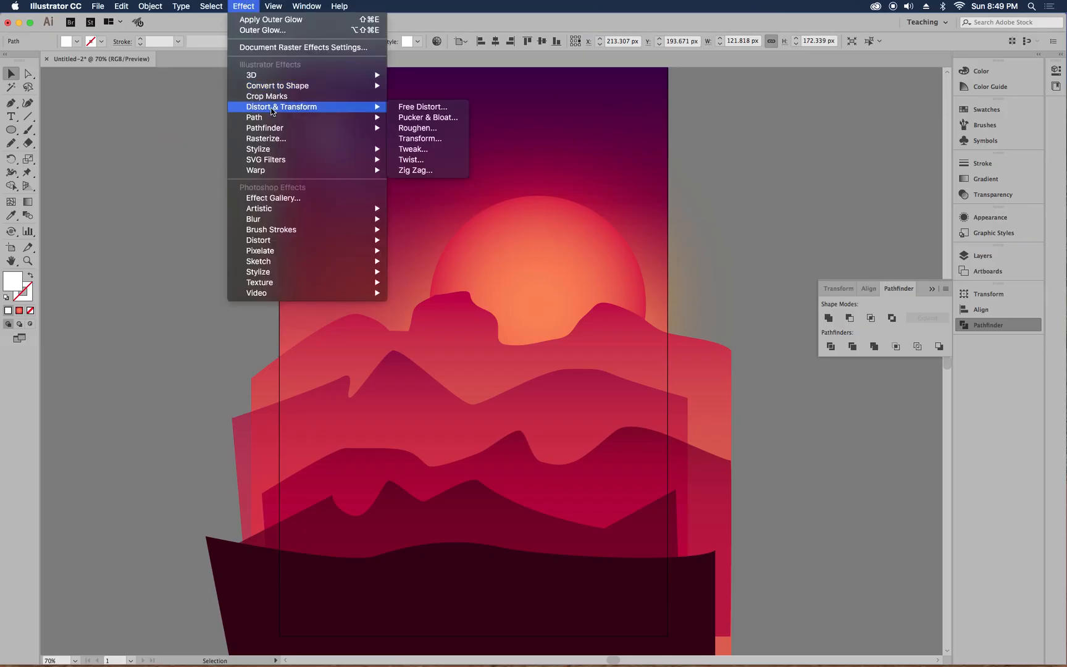
mouse_move(277, 149)
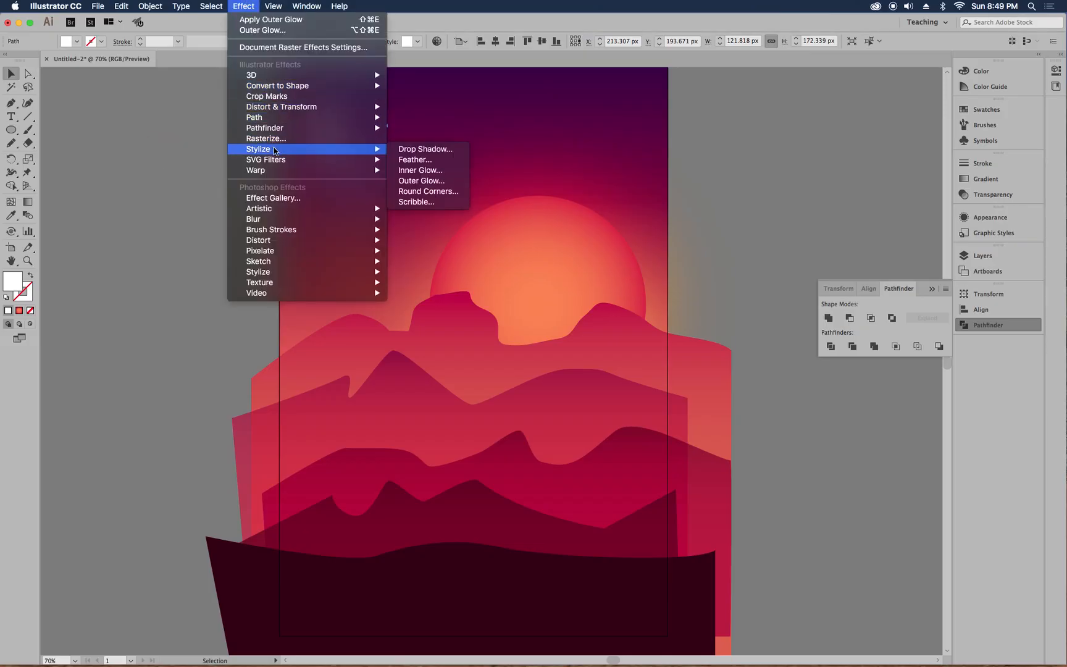
click(442, 180)
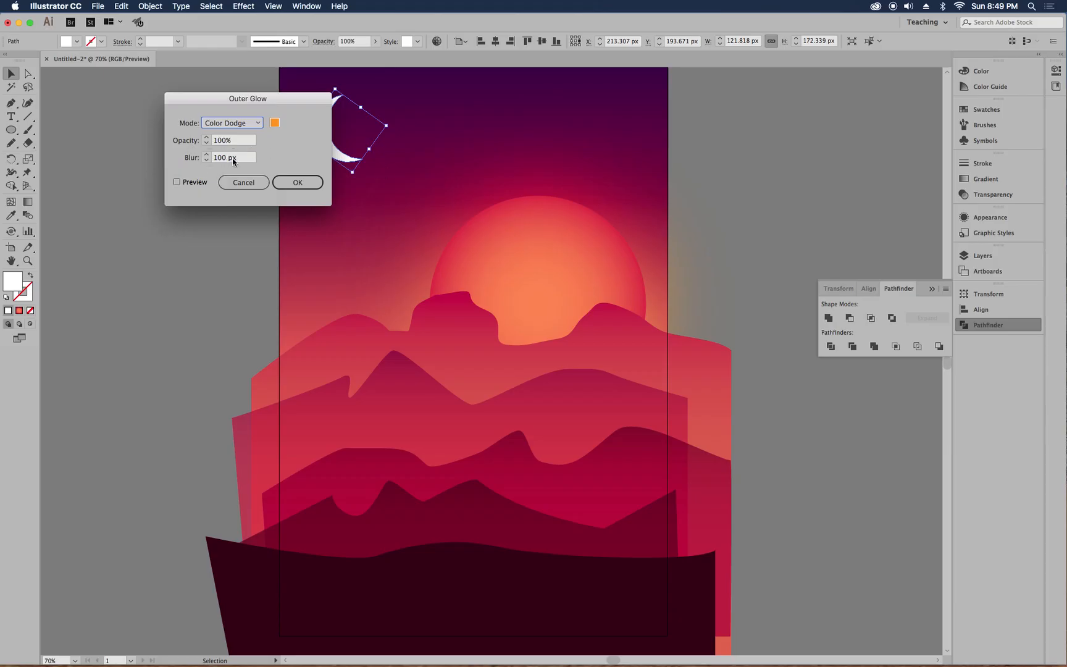
triple_click(233, 159)
text(20)
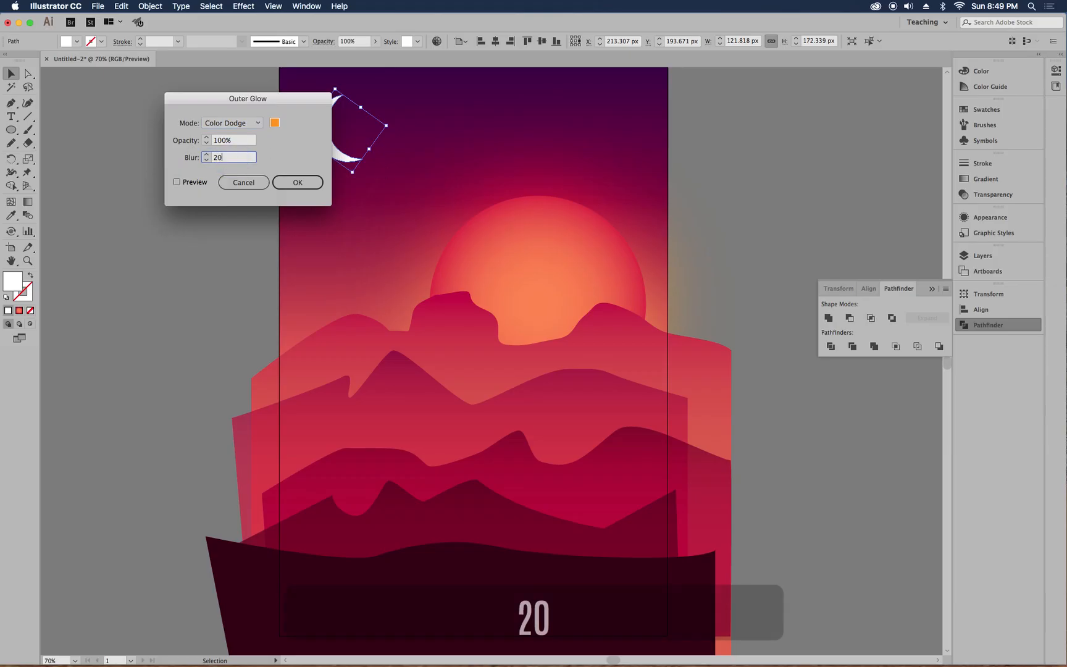
click(177, 183)
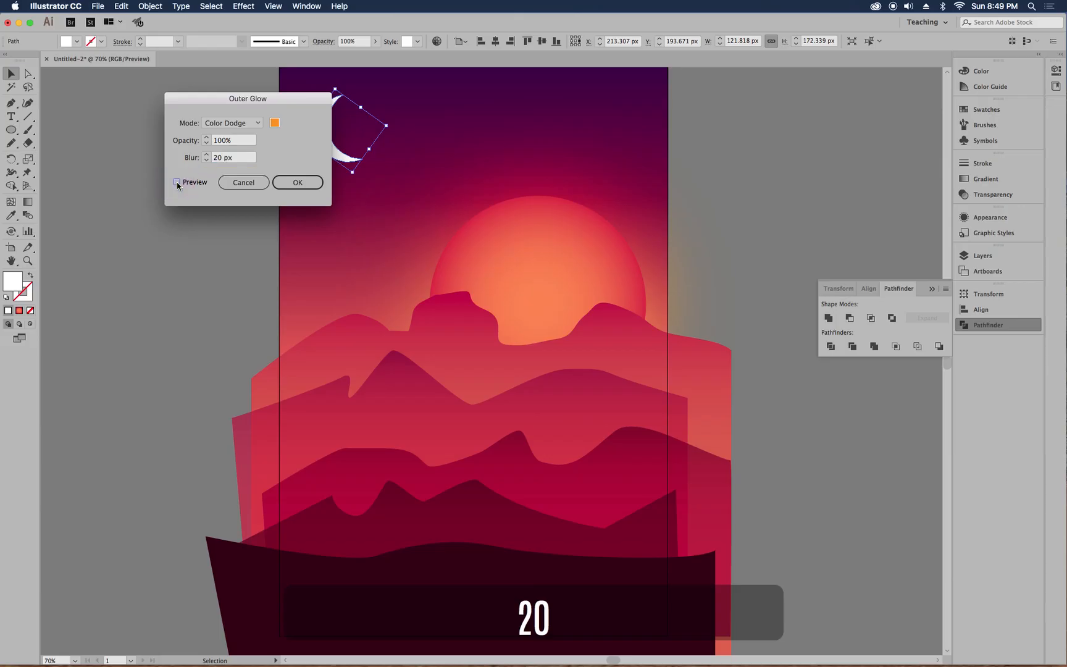
drag(311, 98, 205, 99)
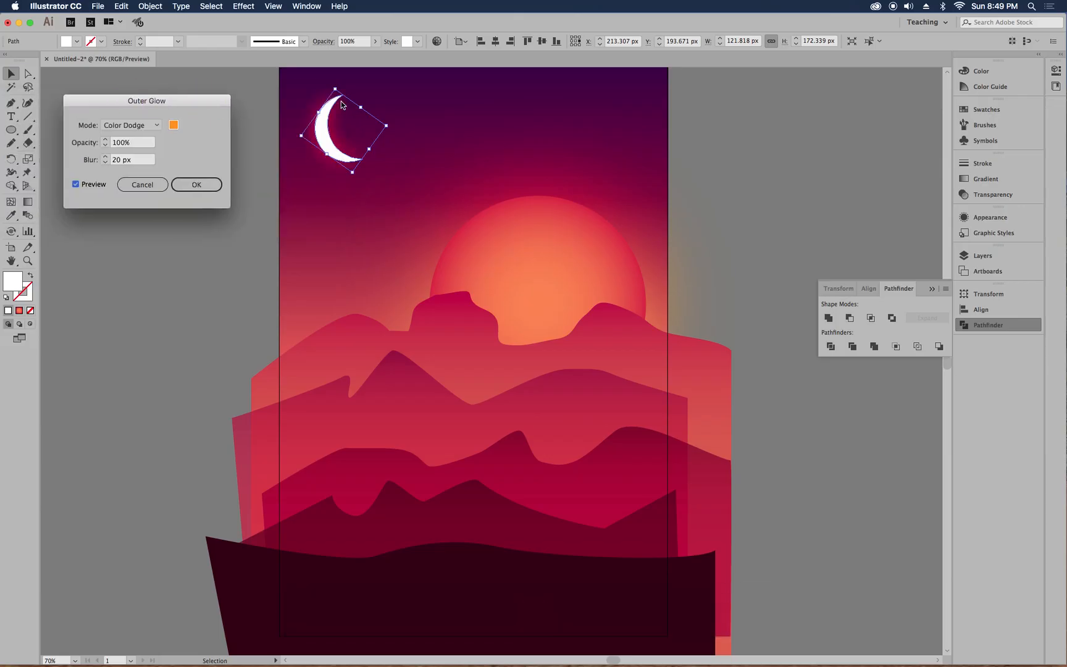
click(188, 187)
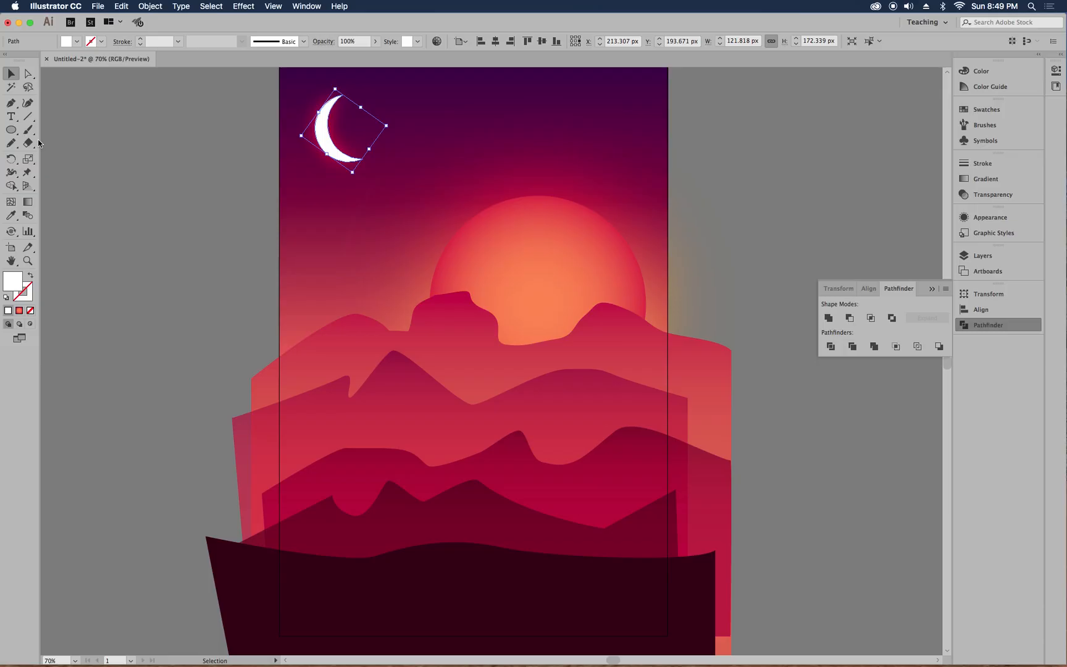
- Deselect the moon and draw a small white circle about 69 px in diameter outside the artboard, to its left
click(11, 129)
key(super+shift+a)
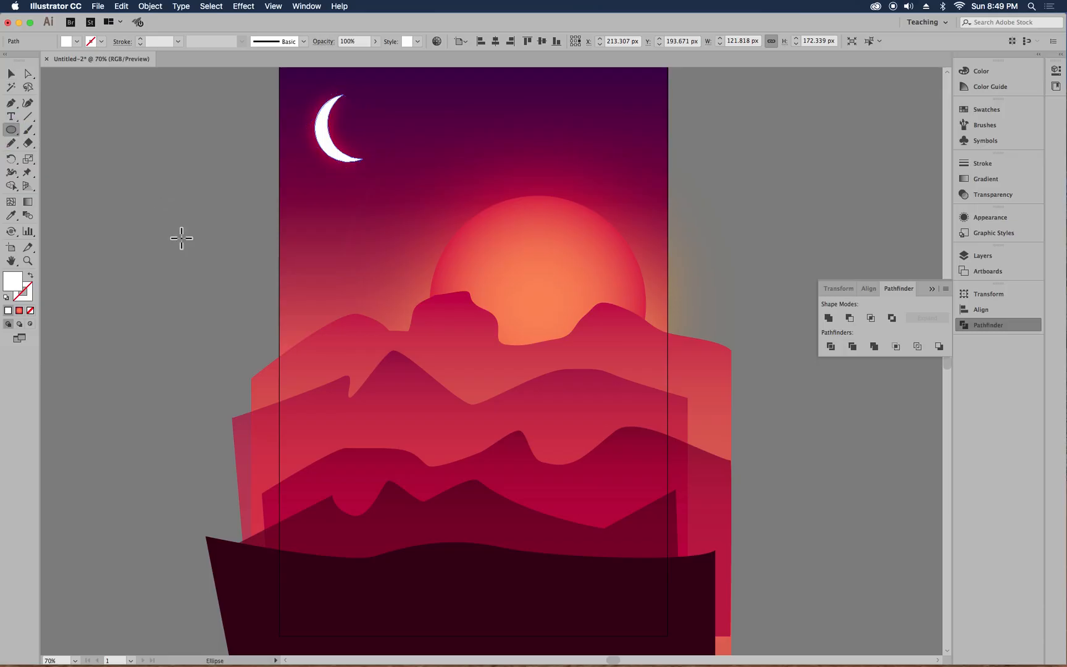
click(148, 236)
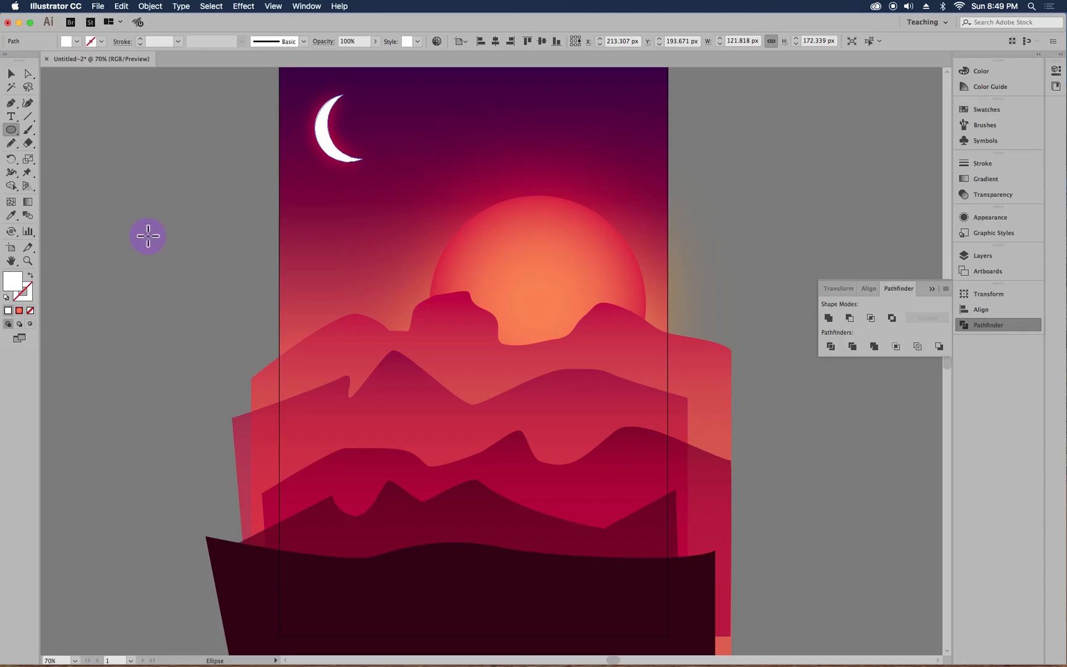
drag(148, 236, 176, 263)
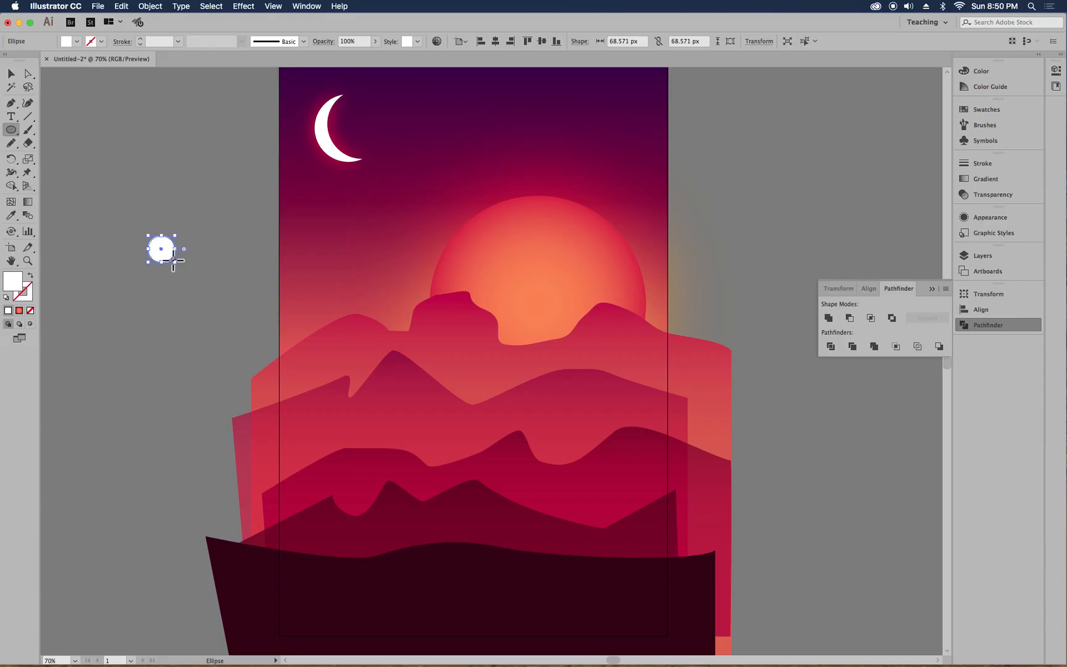
- Apply a Pucker & Bloat effect at -60% to the small white circle to form a four-point star
click(240, 7)
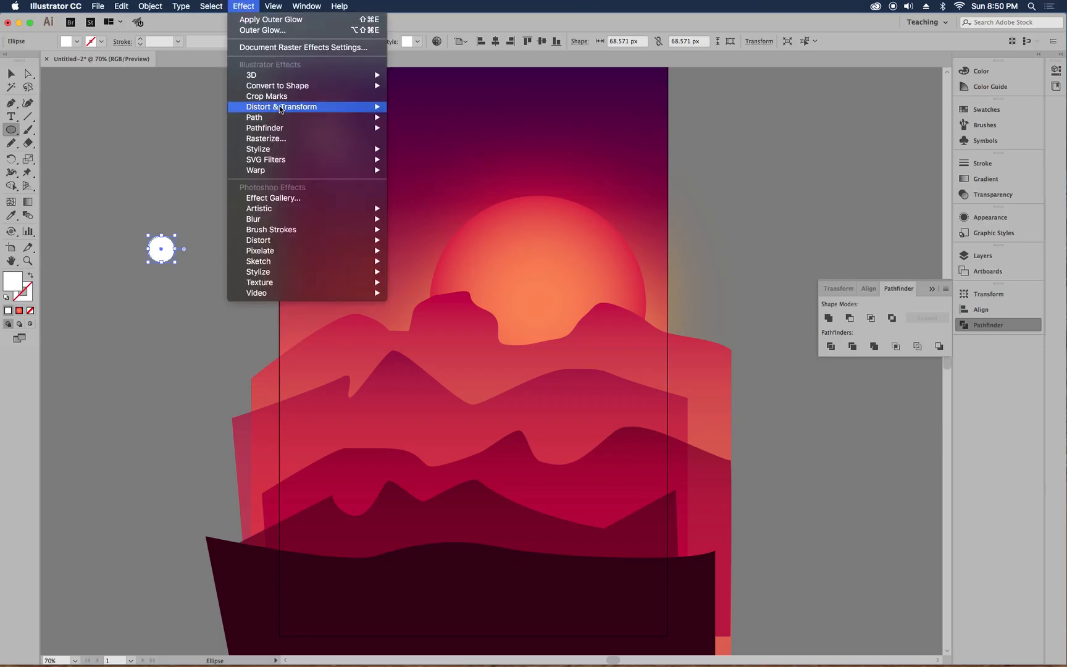
mouse_move(279, 107)
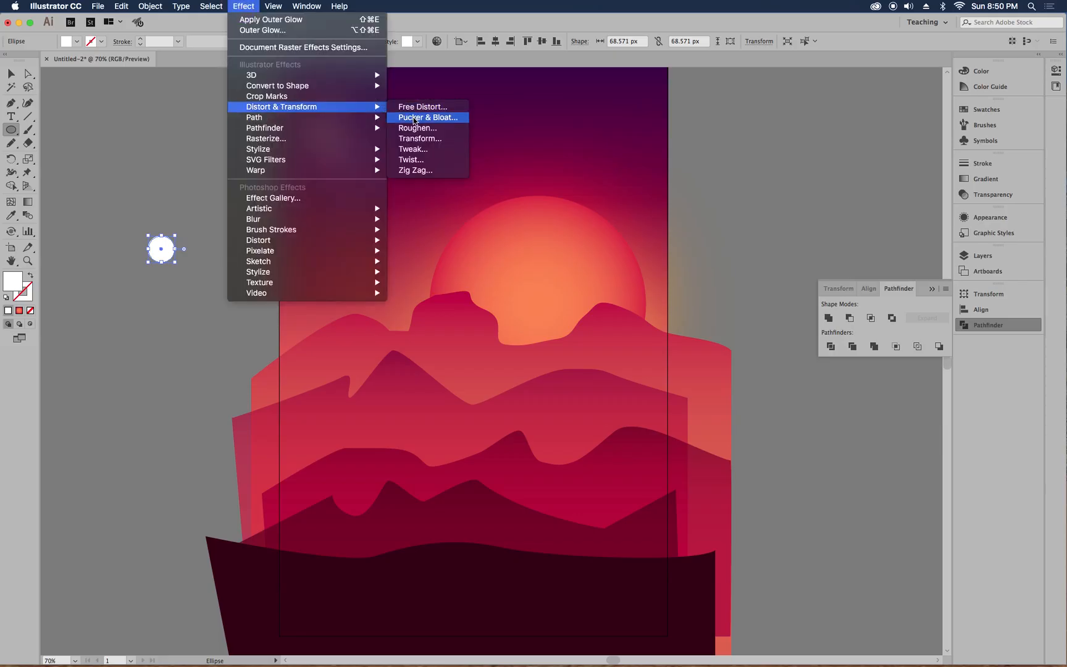
click(413, 117)
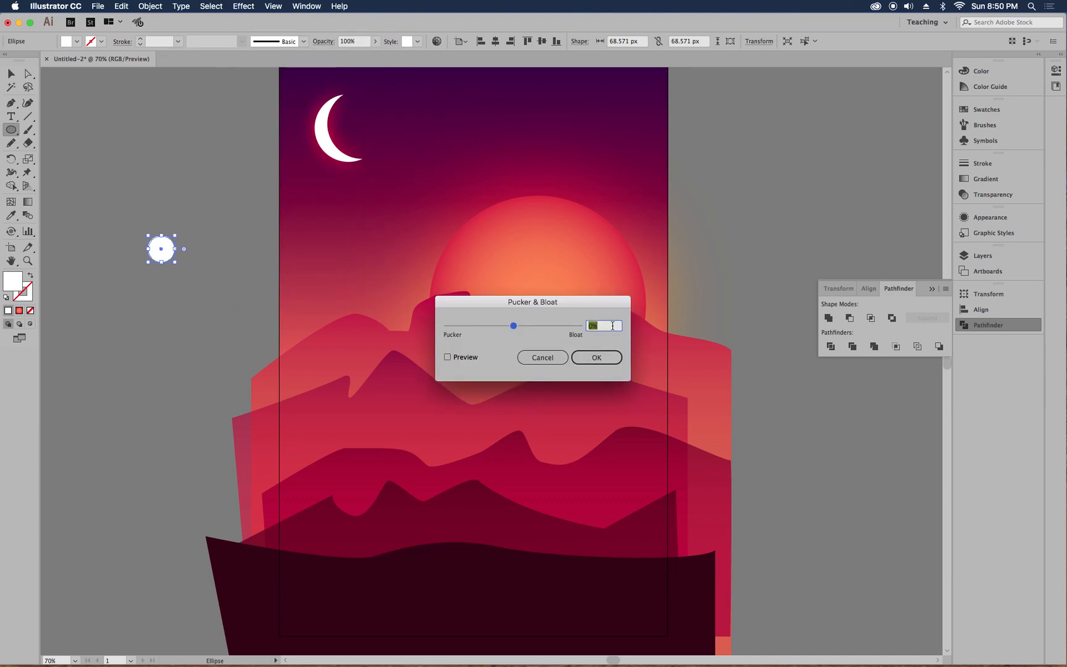
text(-60)
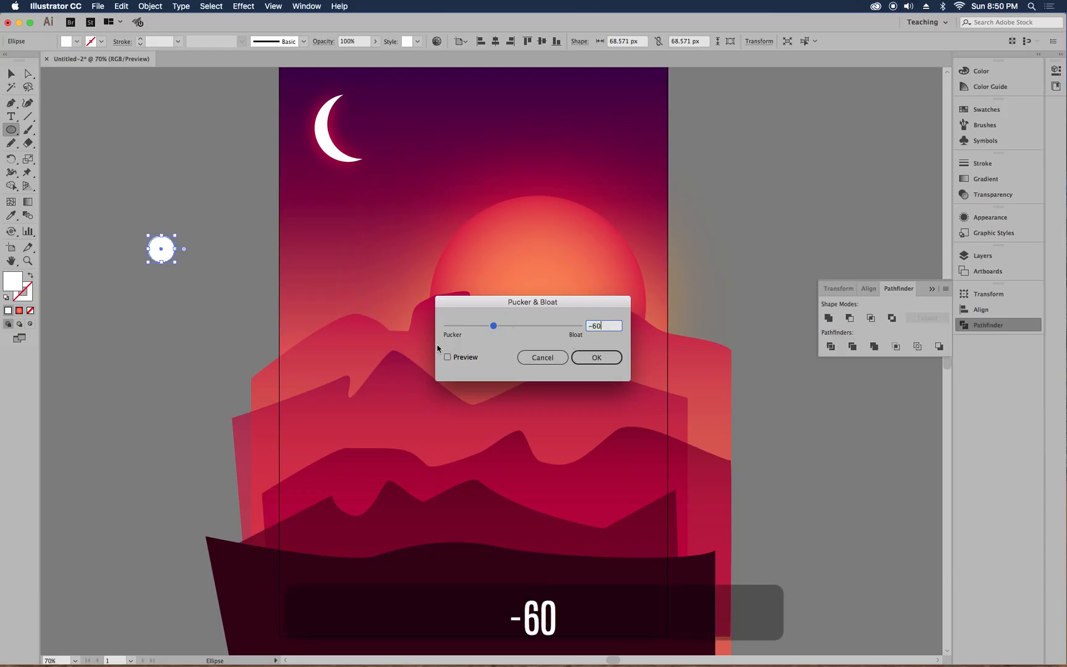
click(447, 357)
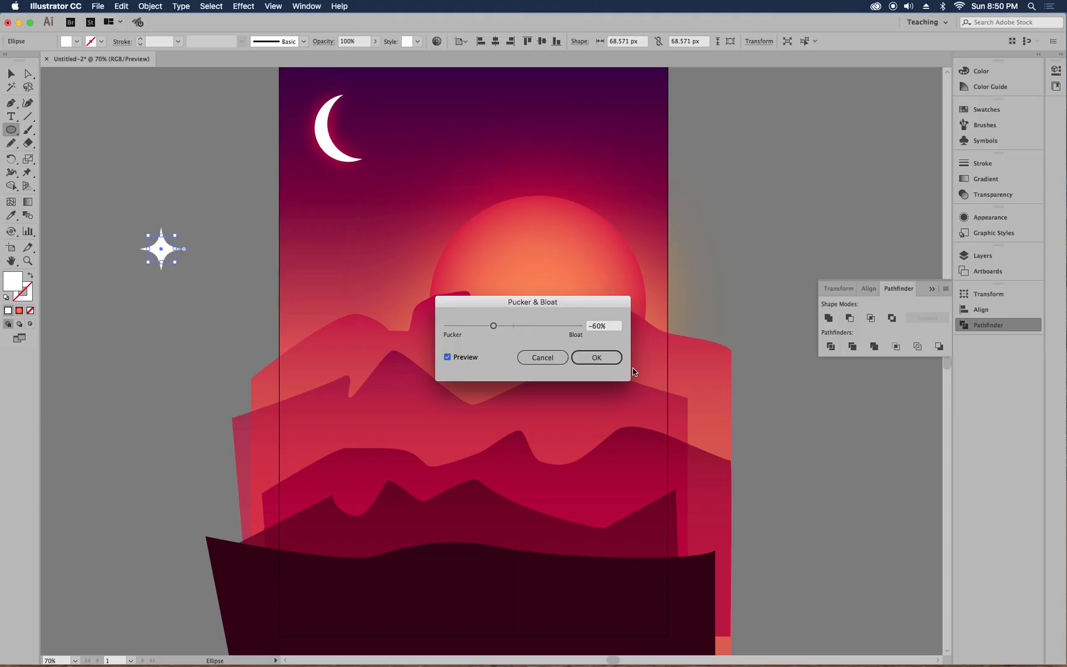
click(597, 360)
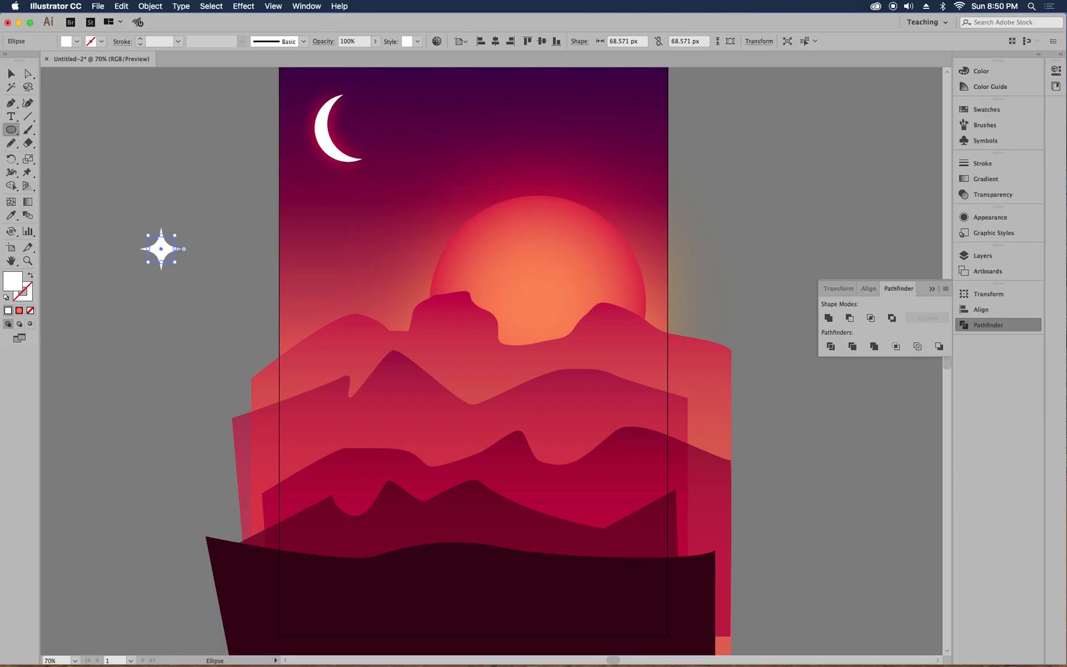
- Scale the star down to about 29 px and bring up the symbol collection
key(v)
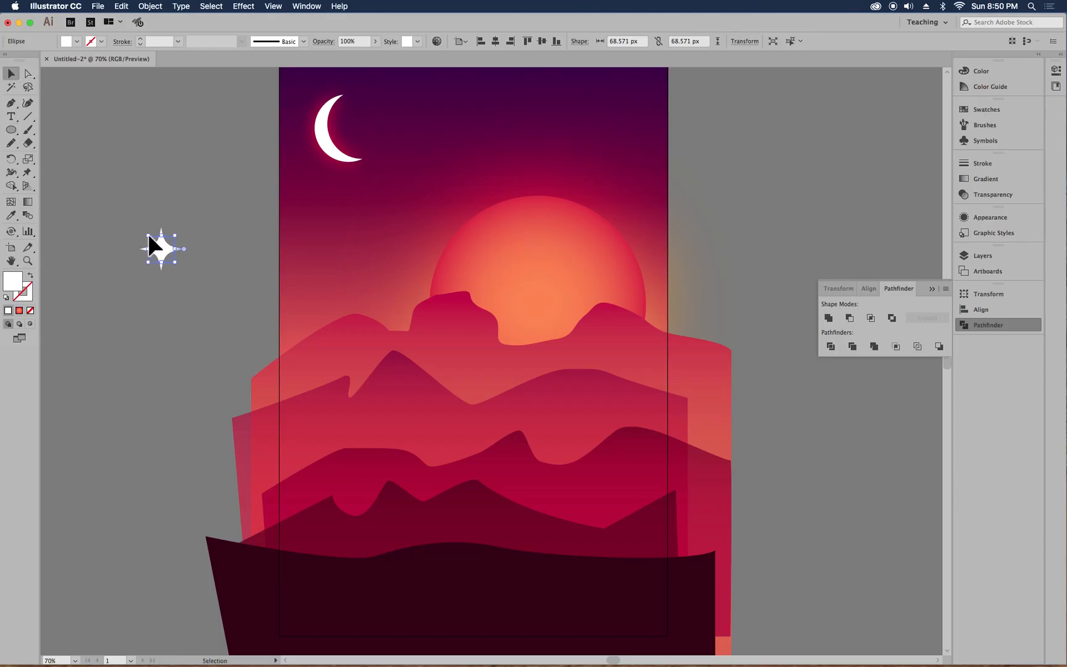
drag(176, 262, 168, 251)
drag(165, 252, 162, 246)
click(996, 142)
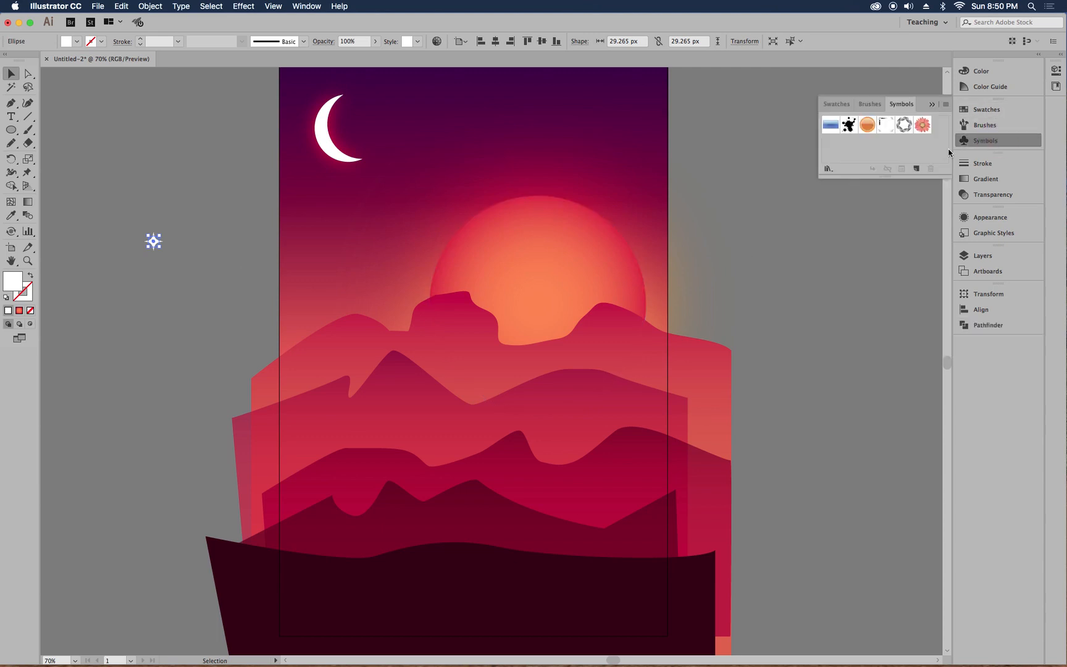
click(318, 7)
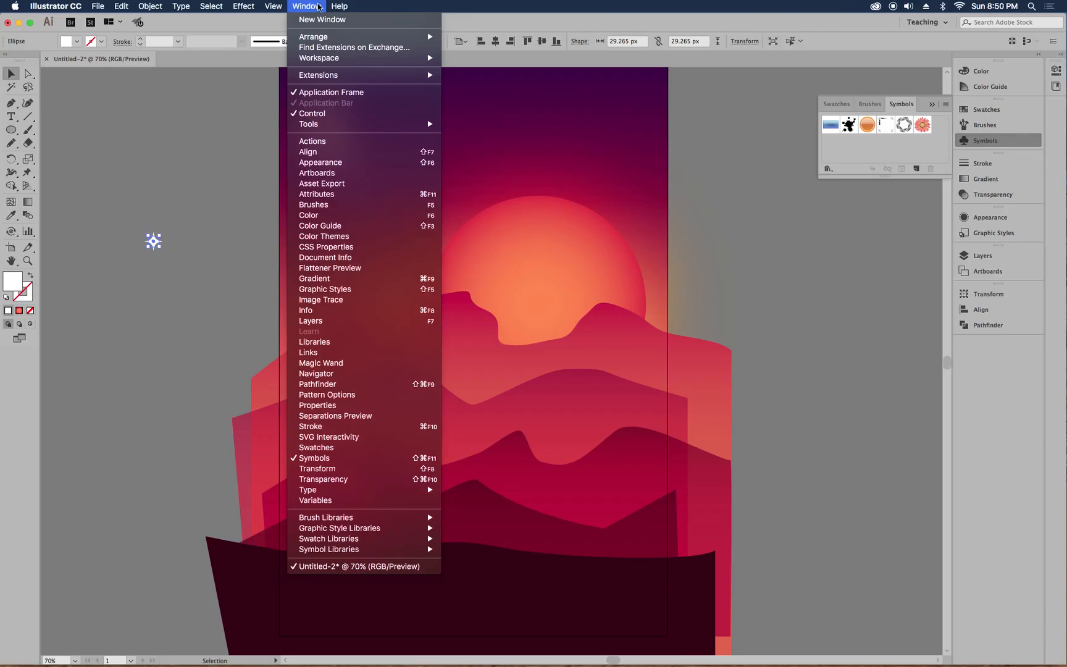
click(363, 457)
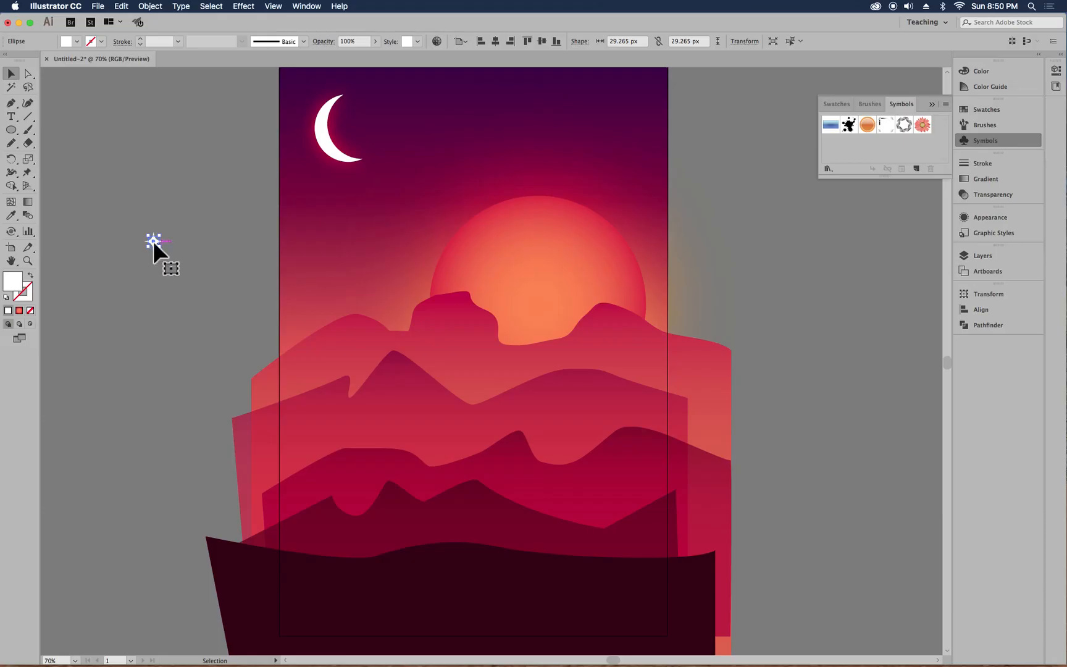
- Try to add the star to the symbol collection by moving it there directly
drag(153, 240, 153, 241)
drag(153, 242, 873, 150)
key(cmd+z)
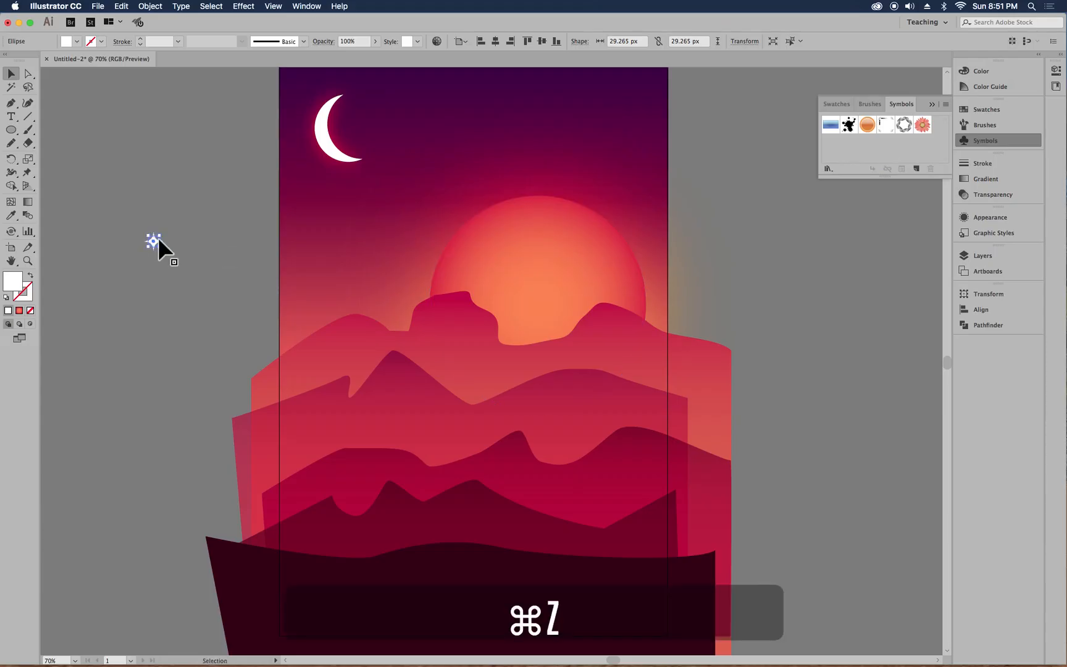
drag(153, 238, 851, 147)
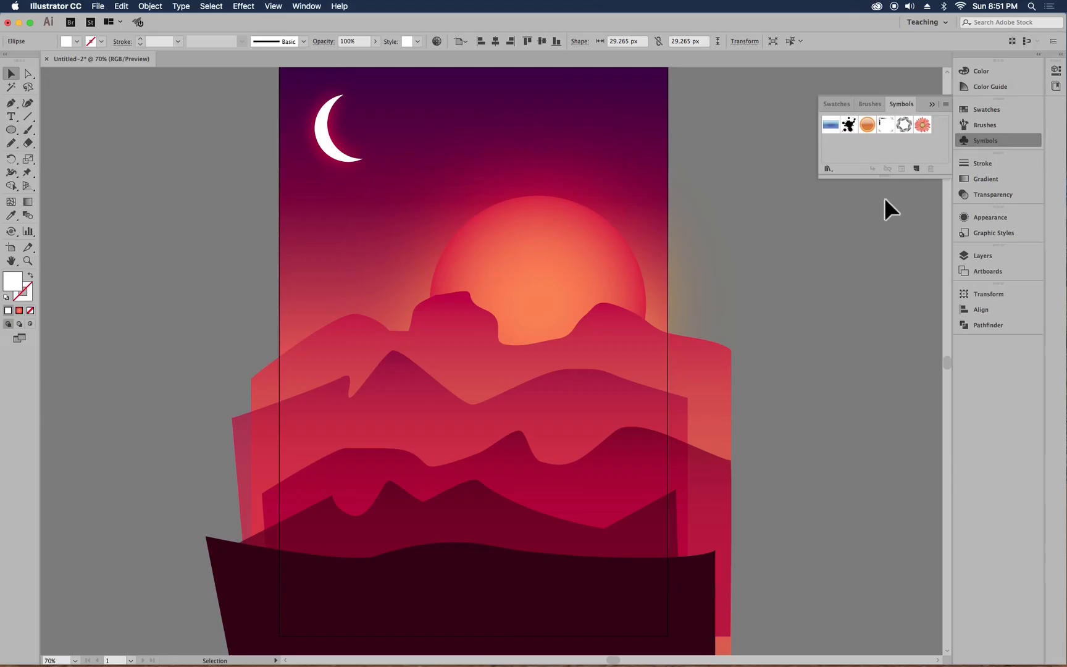
key(cmd+z)
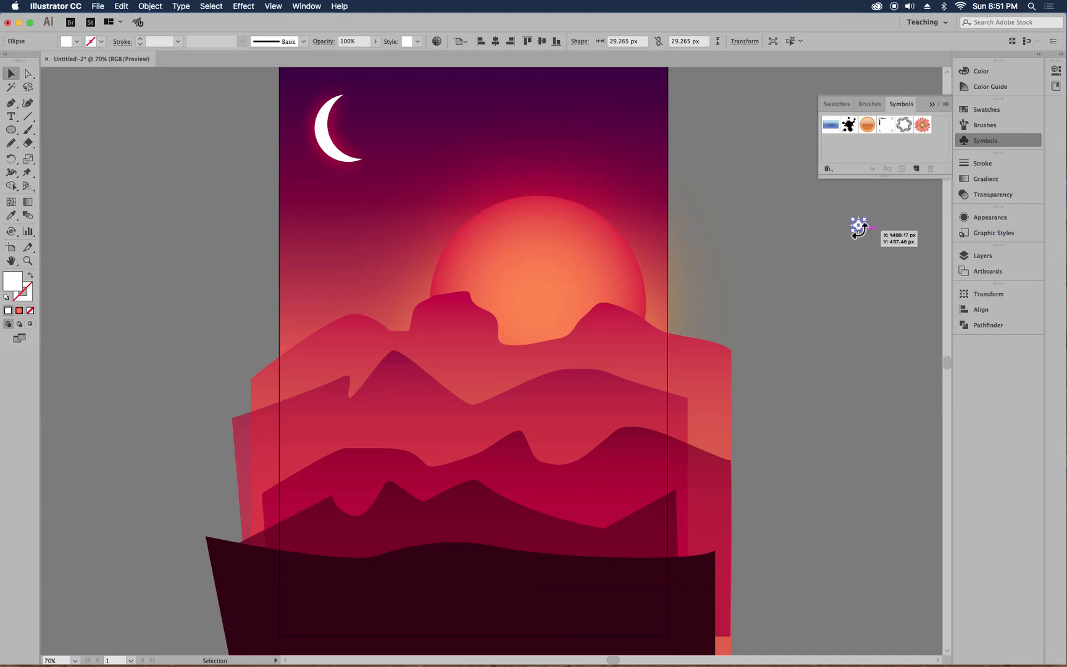
- Save the star as a dynamic Movie Clip symbol named Star, and delete its instance beside the artboard
drag(858, 225, 838, 222)
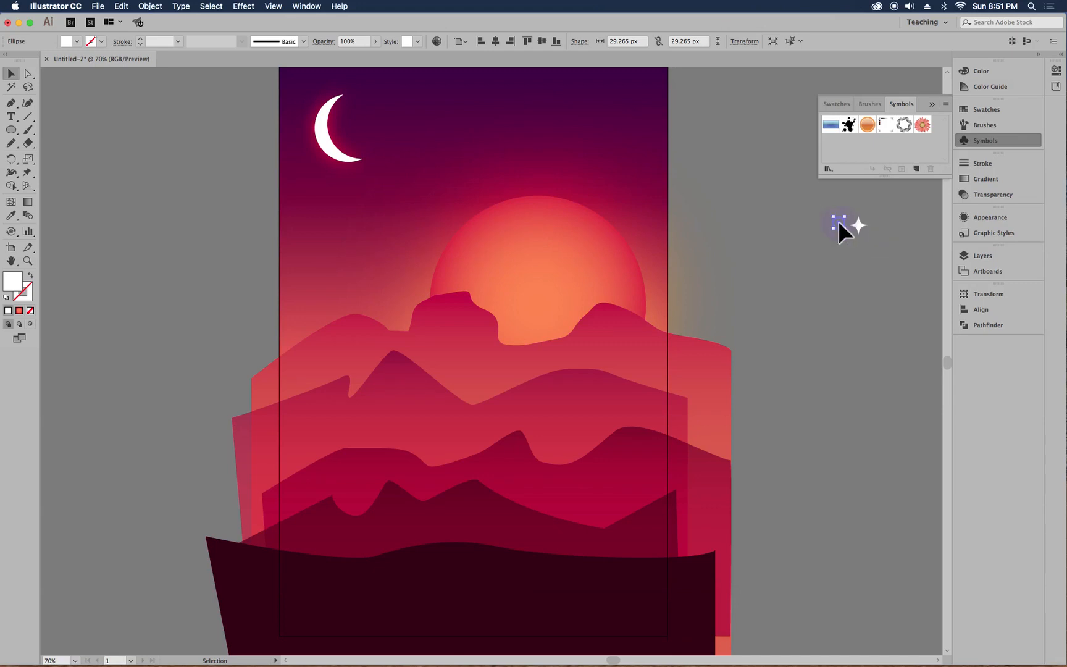
click(916, 168)
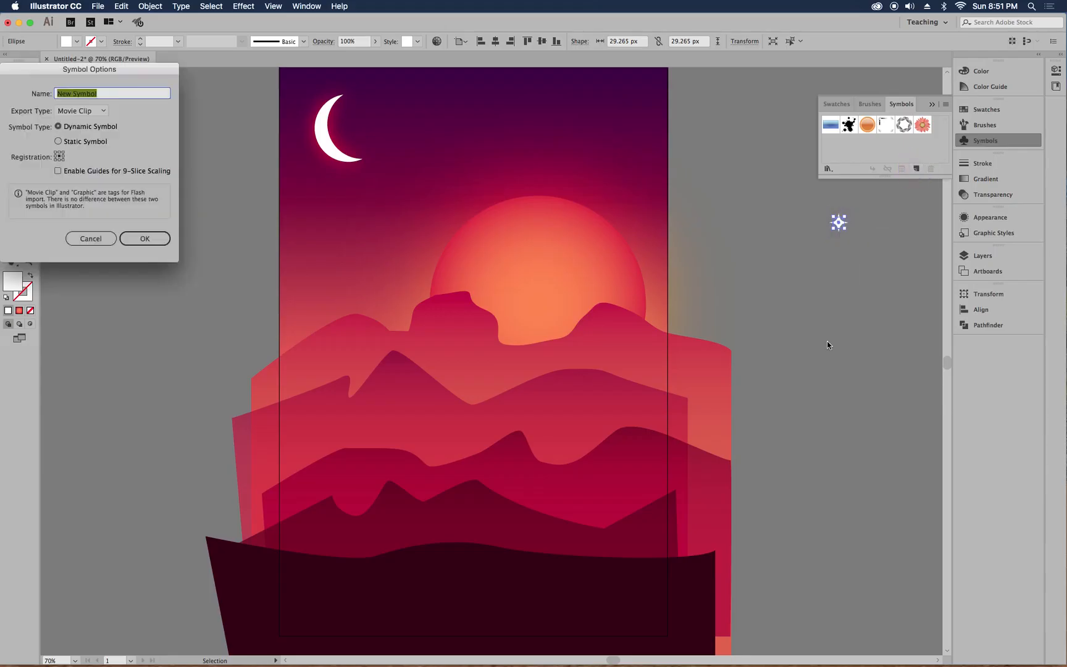
drag(80, 68, 132, 86)
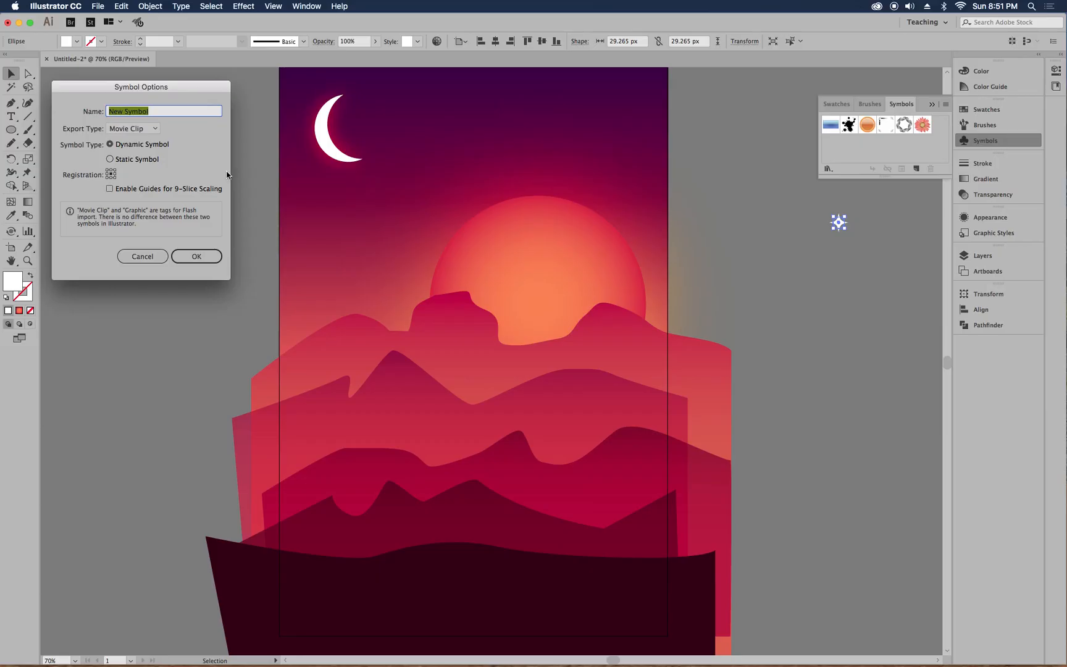
text(Star)
click(195, 256)
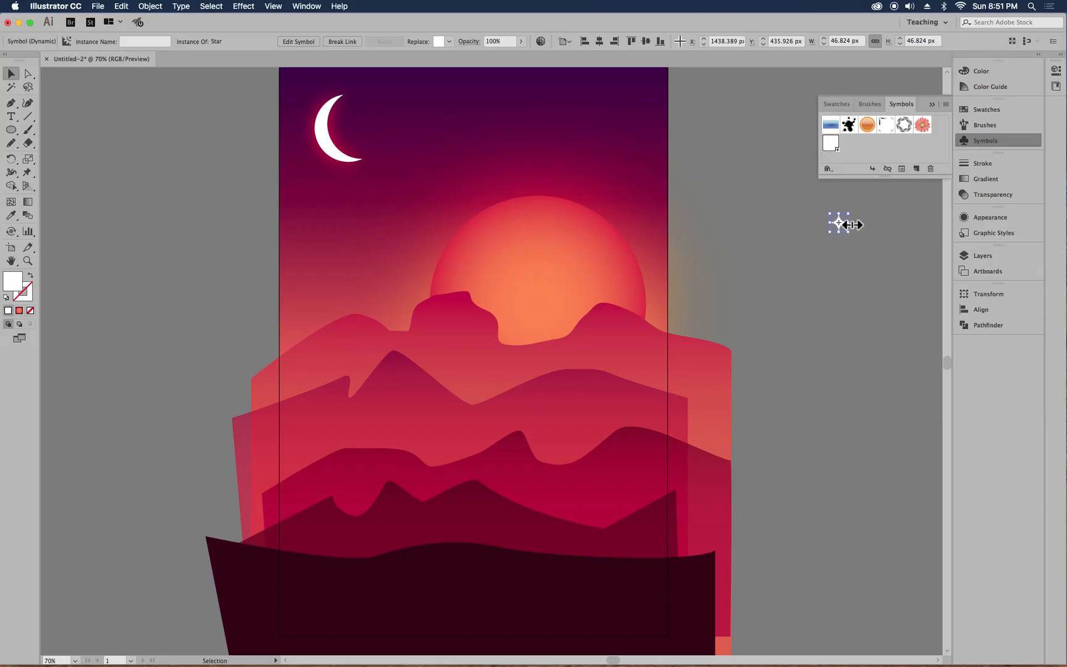
key(BackSpace)
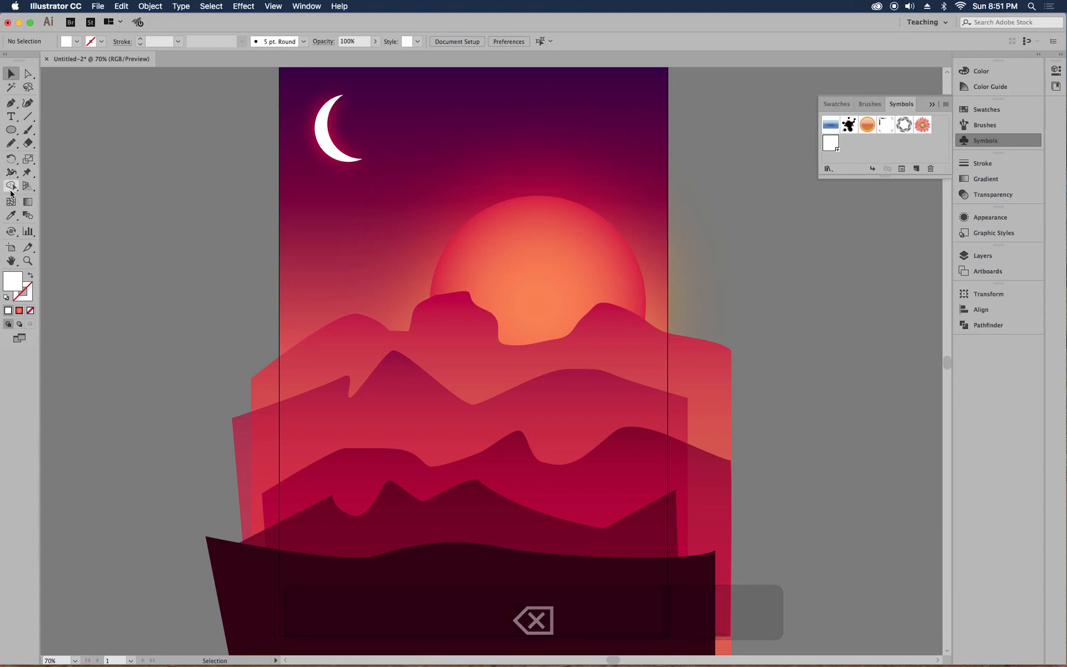
- Scatter Star symbols across the upper sky with the Symbol Sprayer, around the moon and above the sun
click(11, 236)
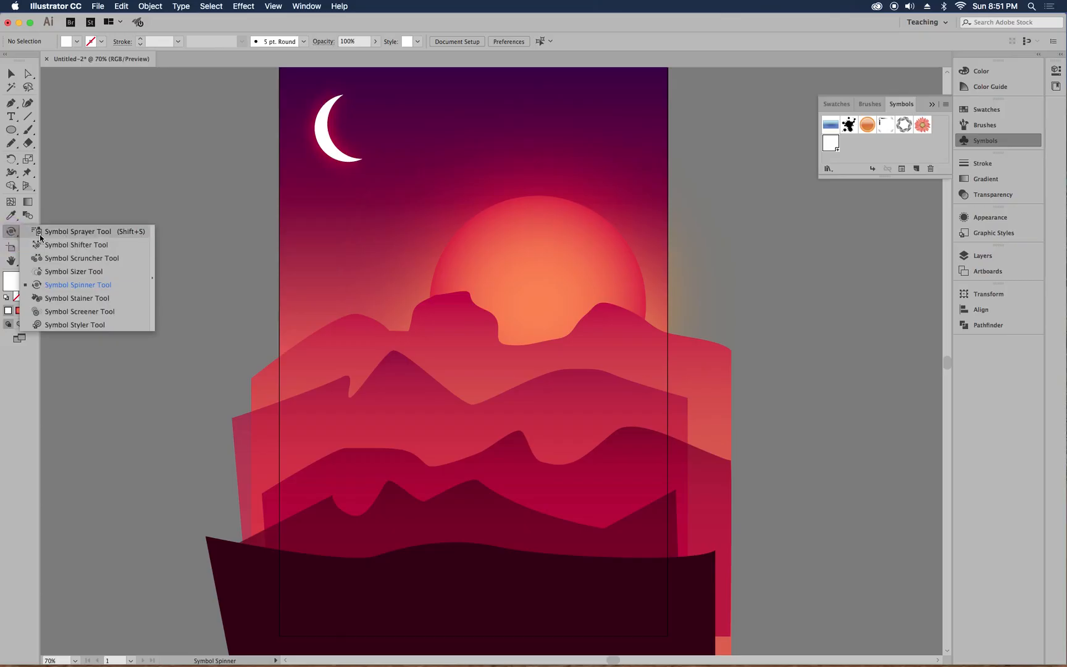
click(40, 237)
drag(513, 148, 472, 147)
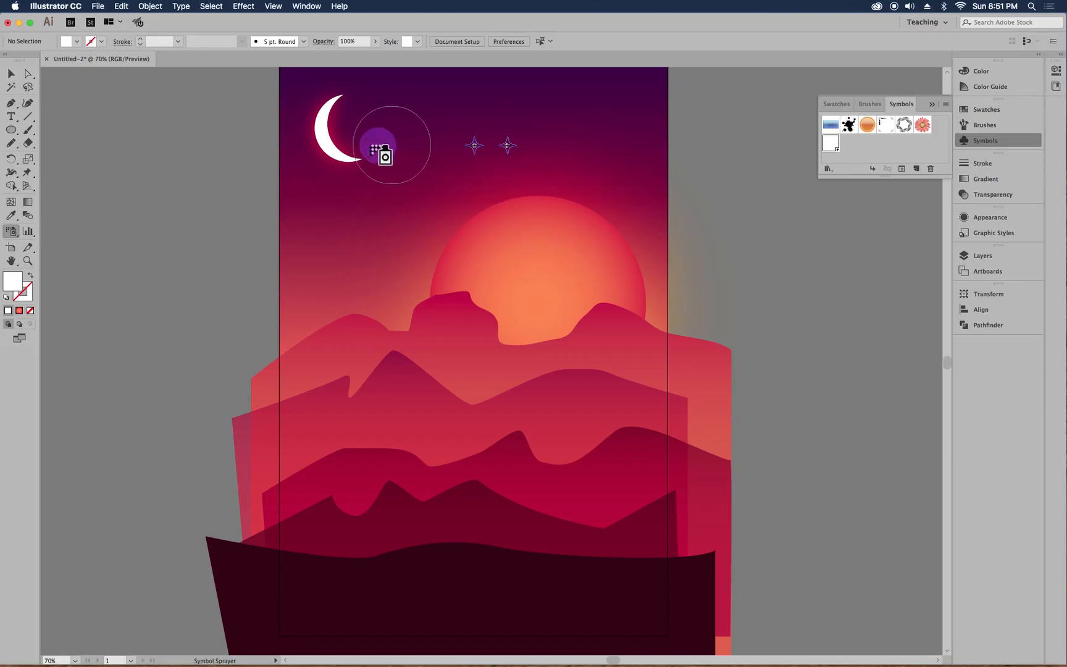
mouse_move(392, 145)
mouse_down()
mouse_move(555, 117)
mouse_move(522, 174)
mouse_move(408, 217)
mouse_move(634, 155)
mouse_move(641, 128)
mouse_move(323, 121)
mouse_move(296, 95)
mouse_move(352, 212)
mouse_move(630, 168)
mouse_move(530, 147)
mouse_move(431, 90)
mouse_move(632, 88)
mouse_move(312, 177)
mouse_move(568, 110)
mouse_move(636, 128)
mouse_up()
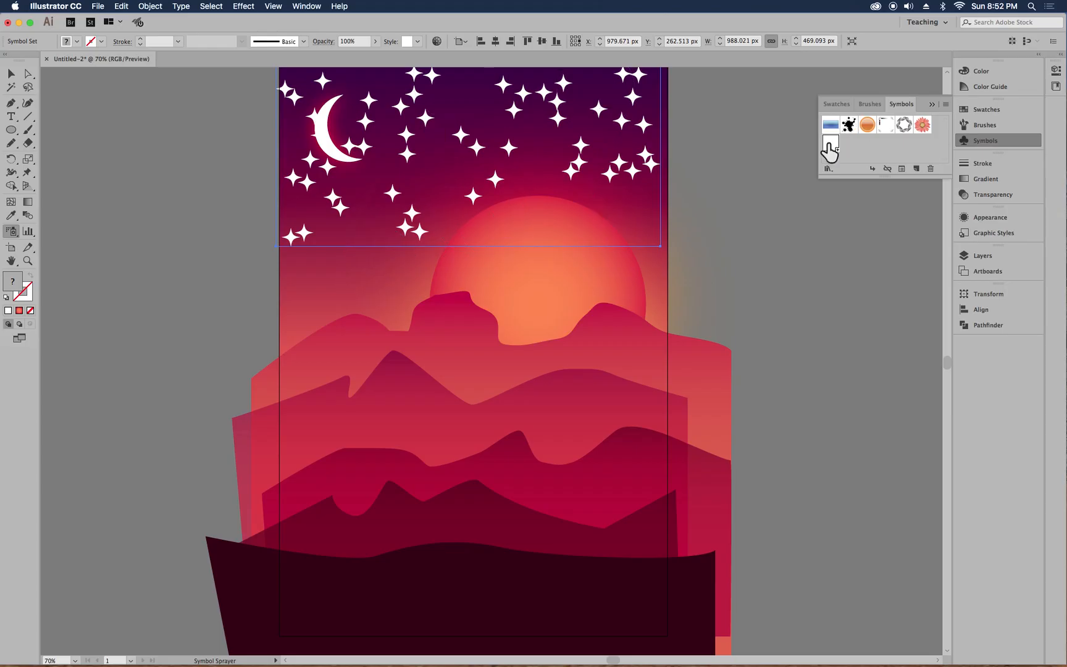
- Edit the Star symbol, shrink its shape to about 15 px, and return to the artwork
double_click(831, 144)
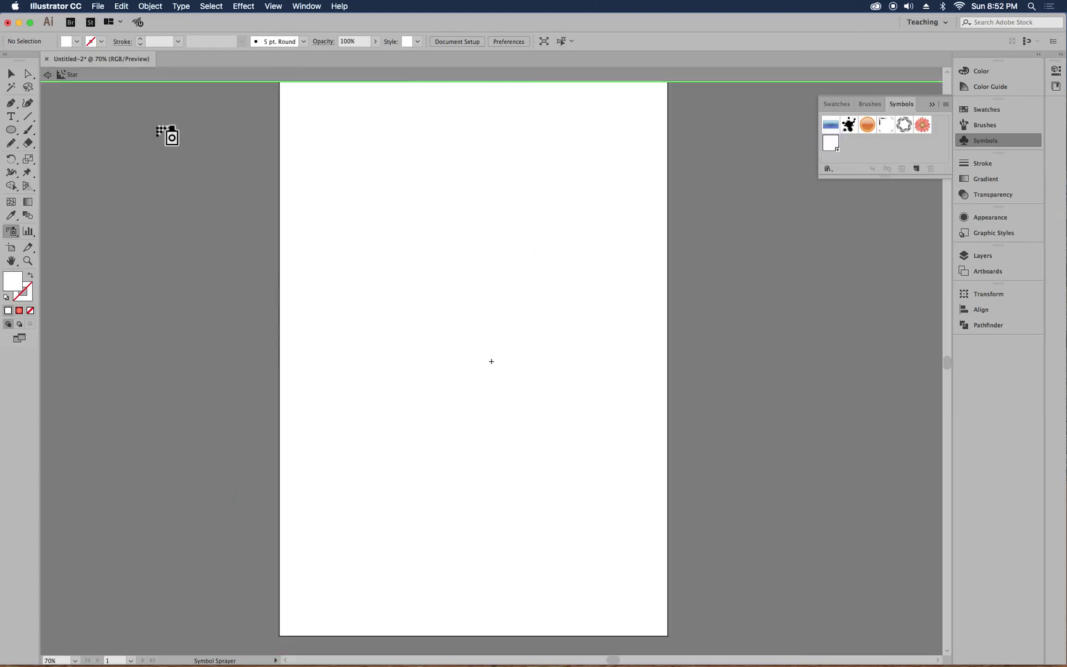
click(11, 73)
drag(427, 313, 580, 457)
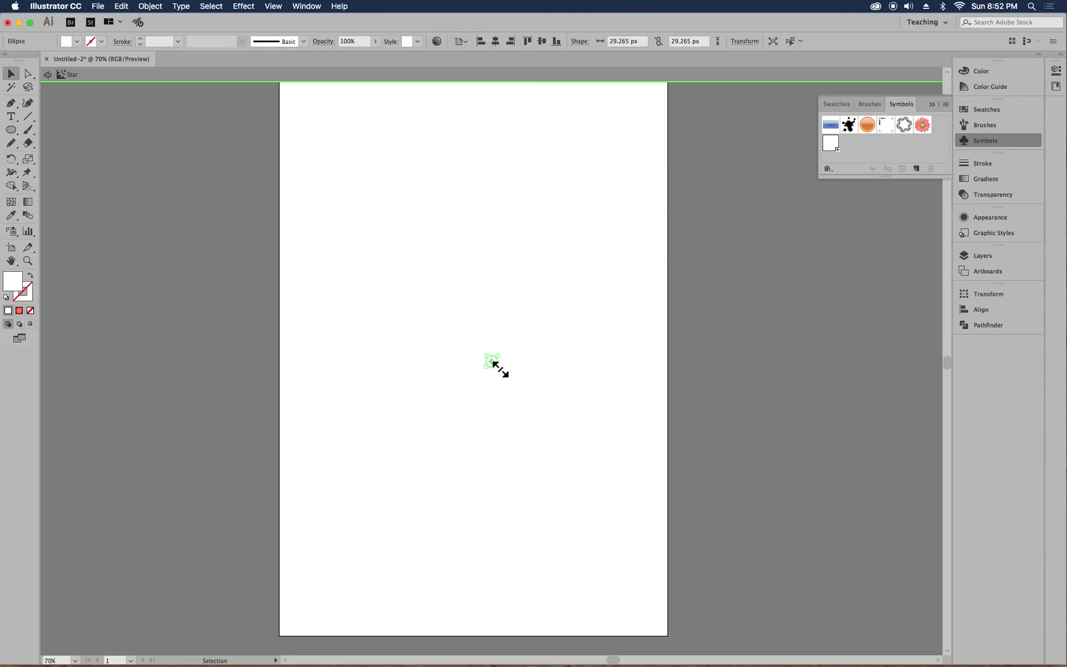
drag(497, 367, 493, 363)
click(47, 76)
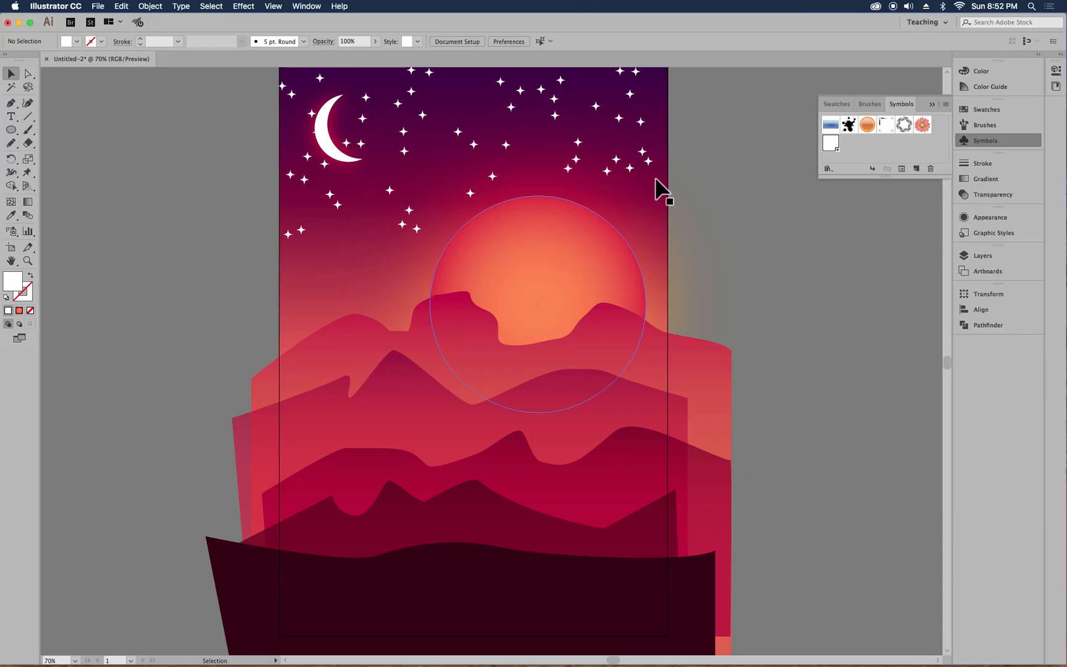
- Enlarge the sprayed star set to about 1028 by 488 px so it spans the sky's full width
click(615, 174)
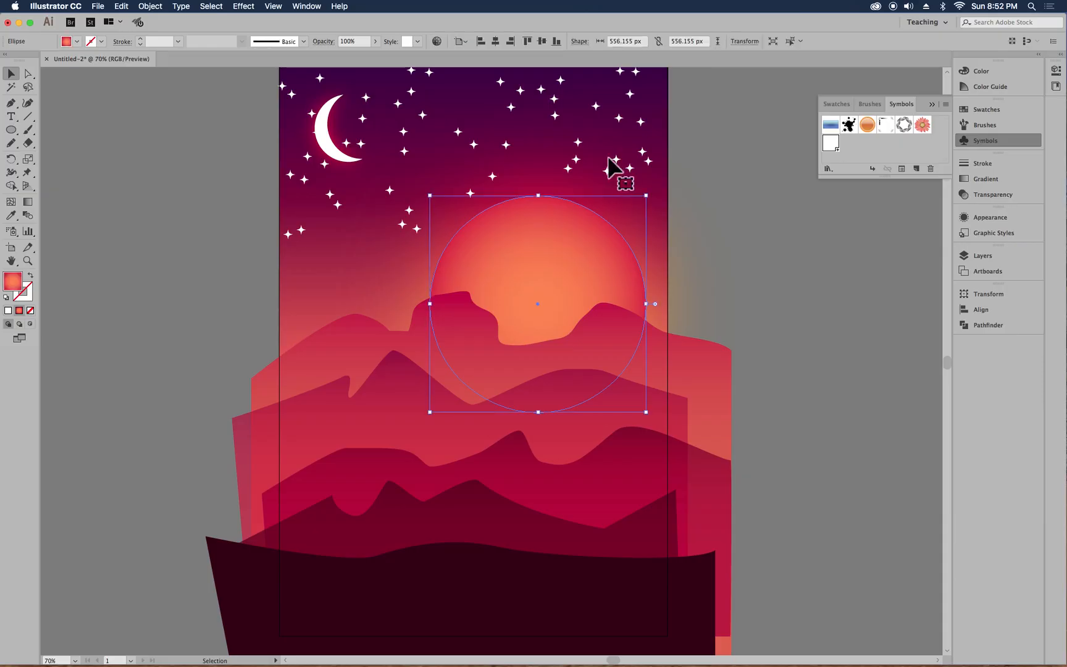
click(485, 144)
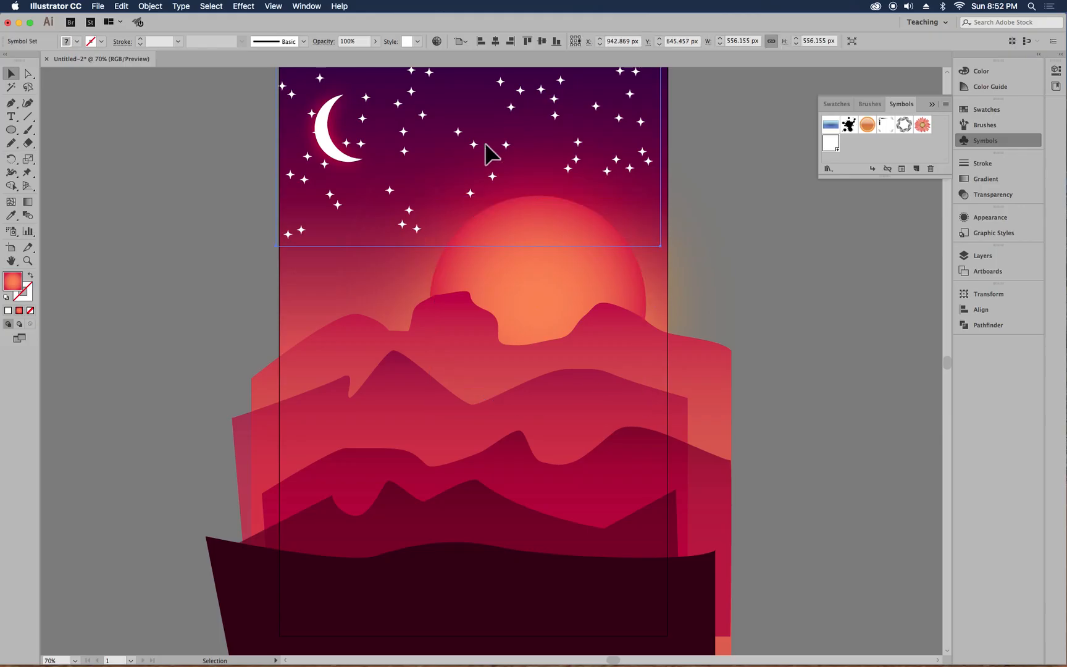
drag(659, 245, 677, 257)
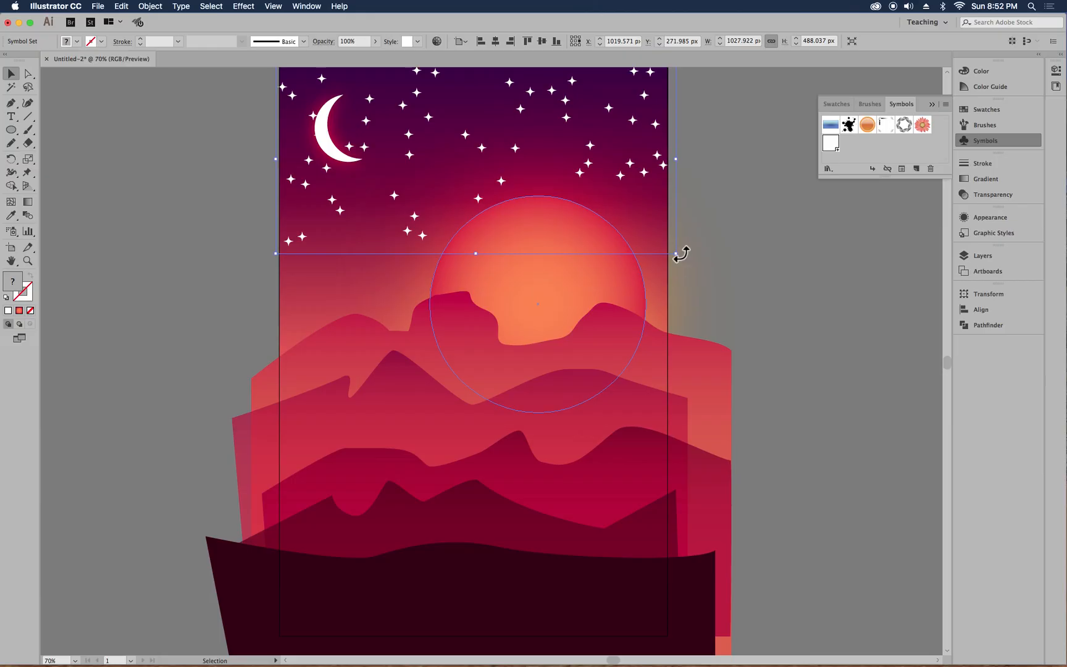
- Edit the Star symbol again, reduce its shape to about 5 px, and return to the artwork with nothing selected
double_click(830, 144)
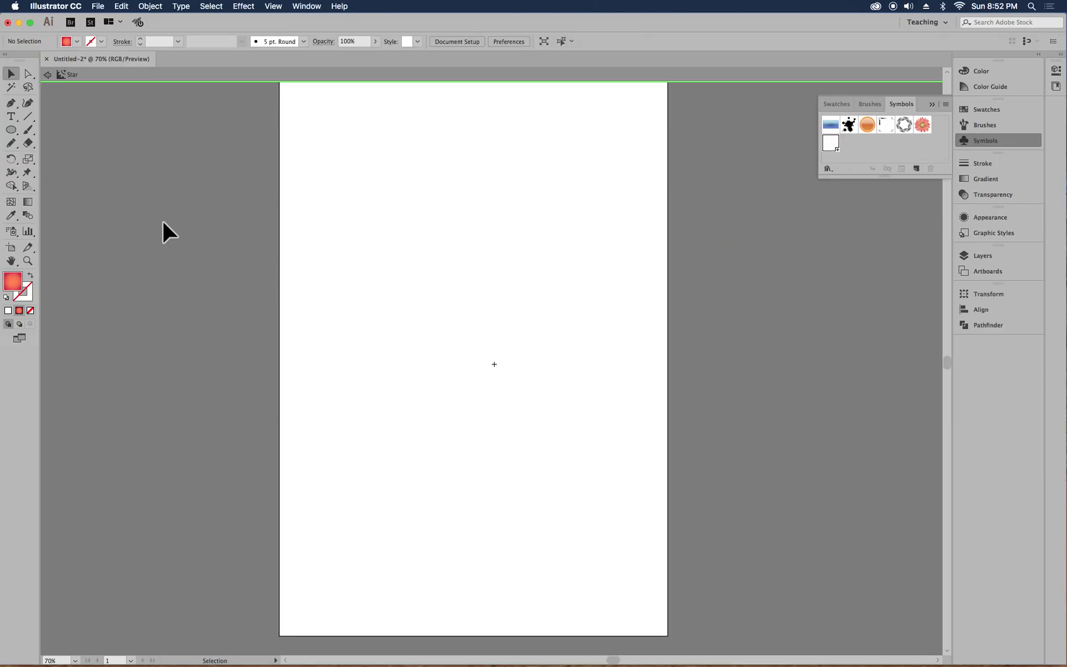
key(super+equal)
key(super+equal)
key(super+equal)
key(super+equal)
key(super+equal)
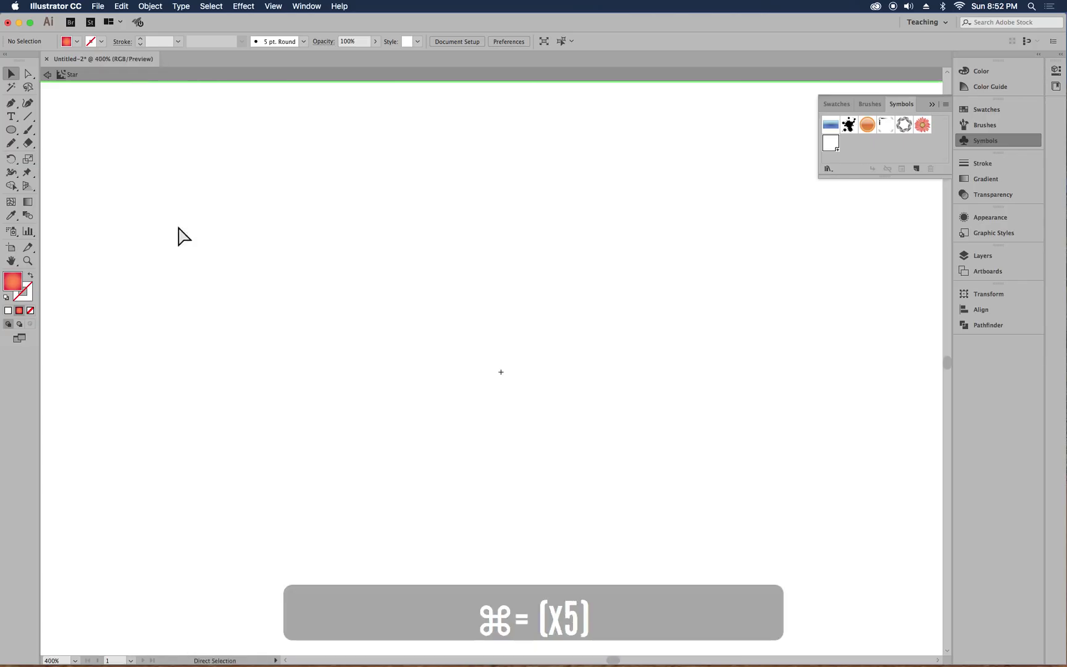
drag(431, 299, 584, 450)
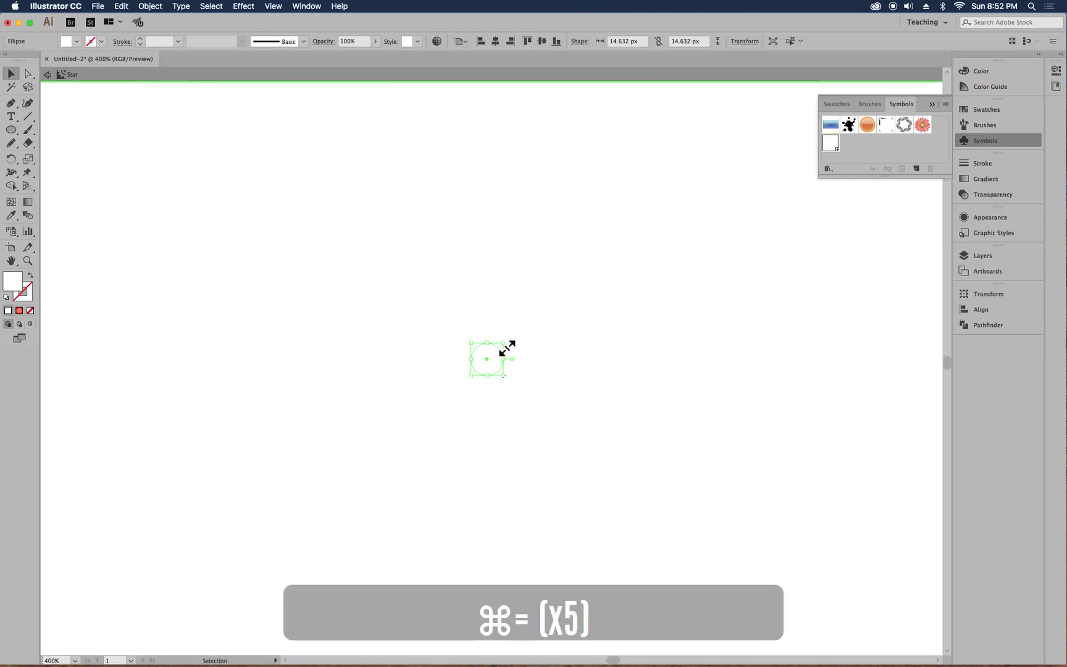
drag(504, 344, 483, 357)
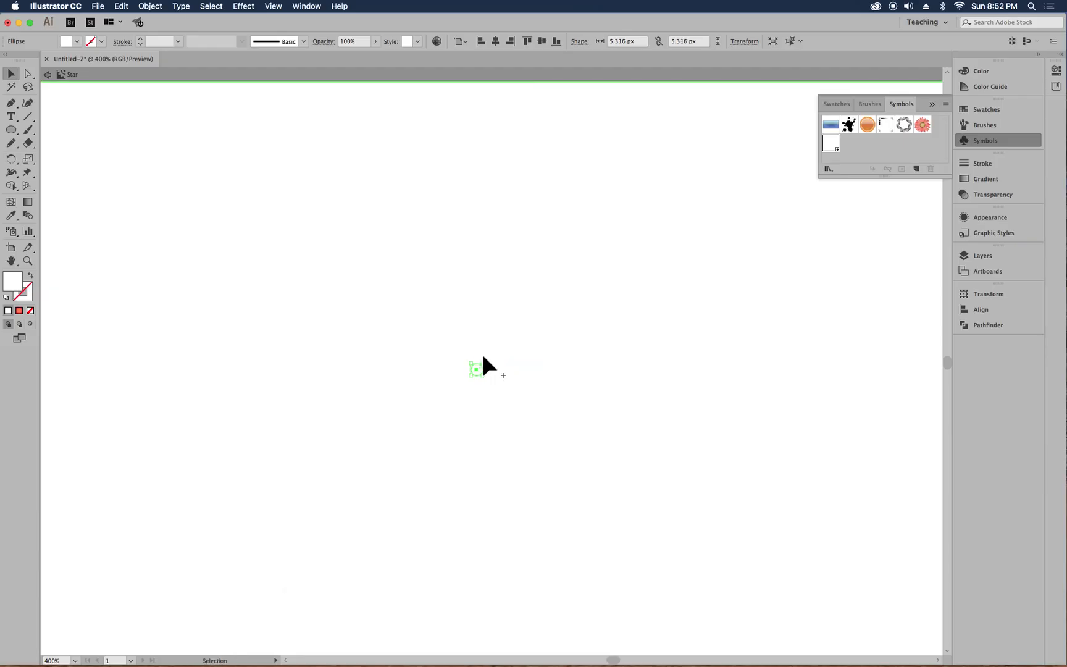
click(45, 74)
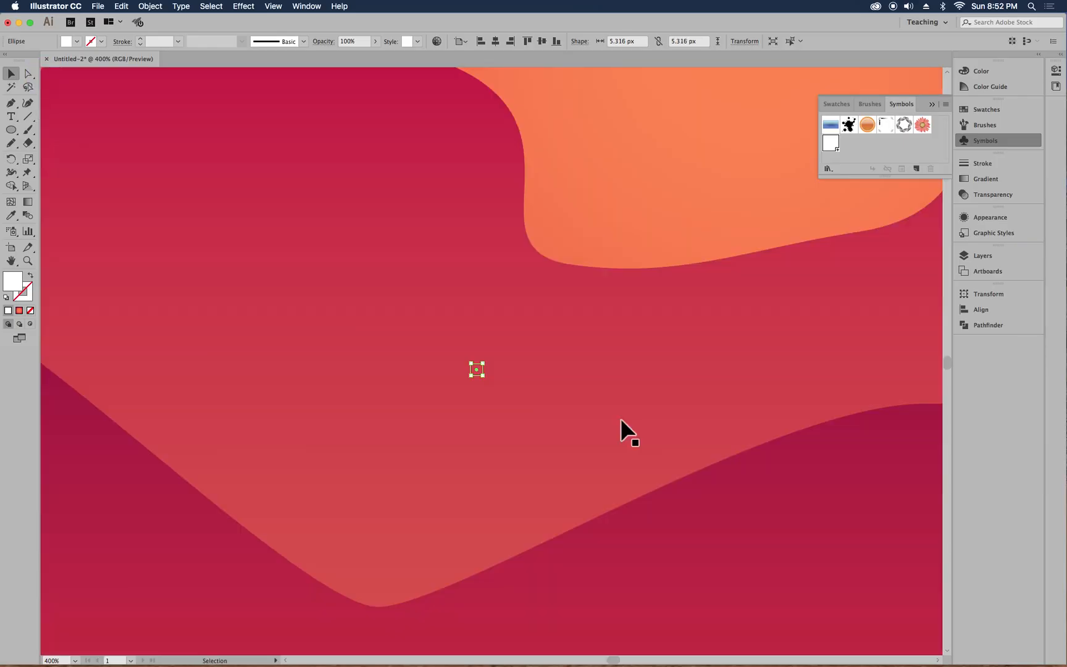
click(645, 385)
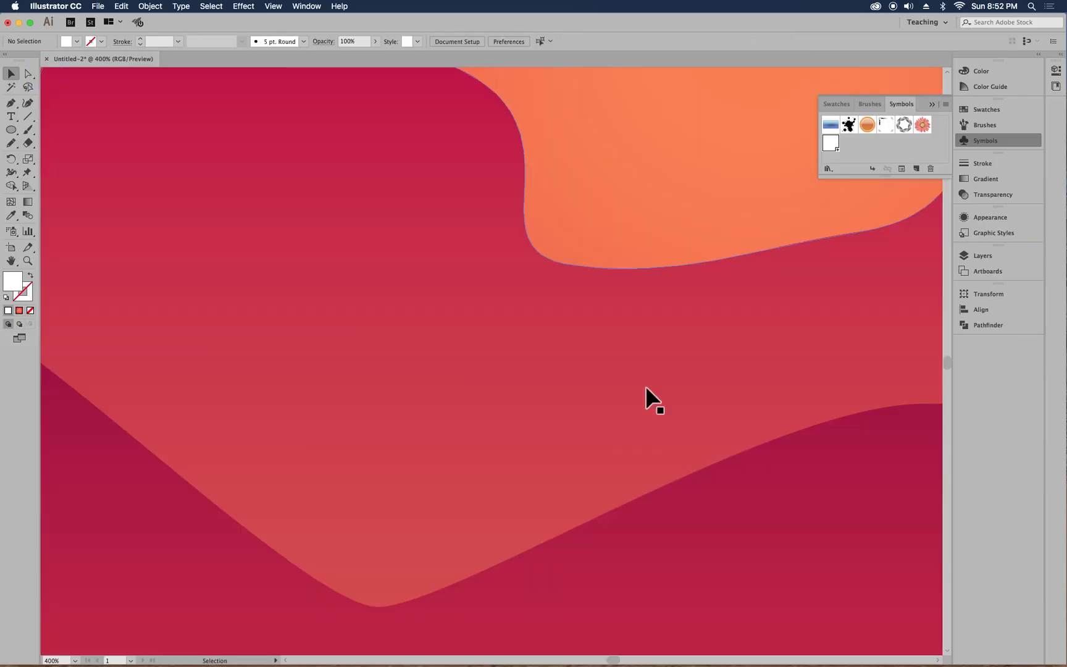
- Spray a second, denser set of Star symbols, about 1141 by 579 px, across the sky around the moon and above the sun
key(super+0)
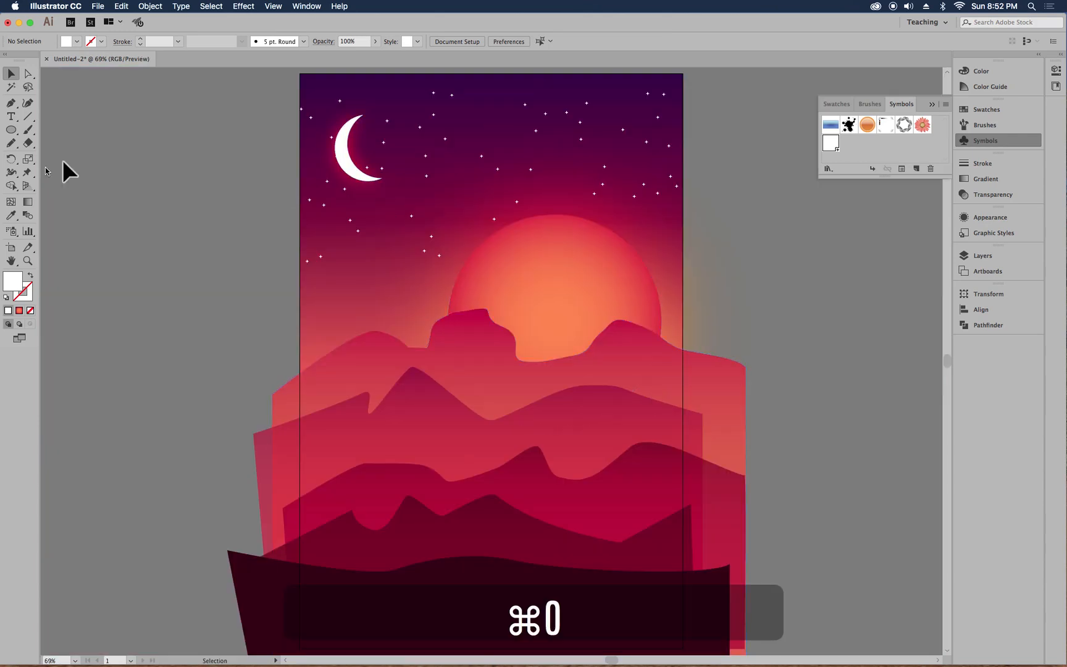
click(11, 230)
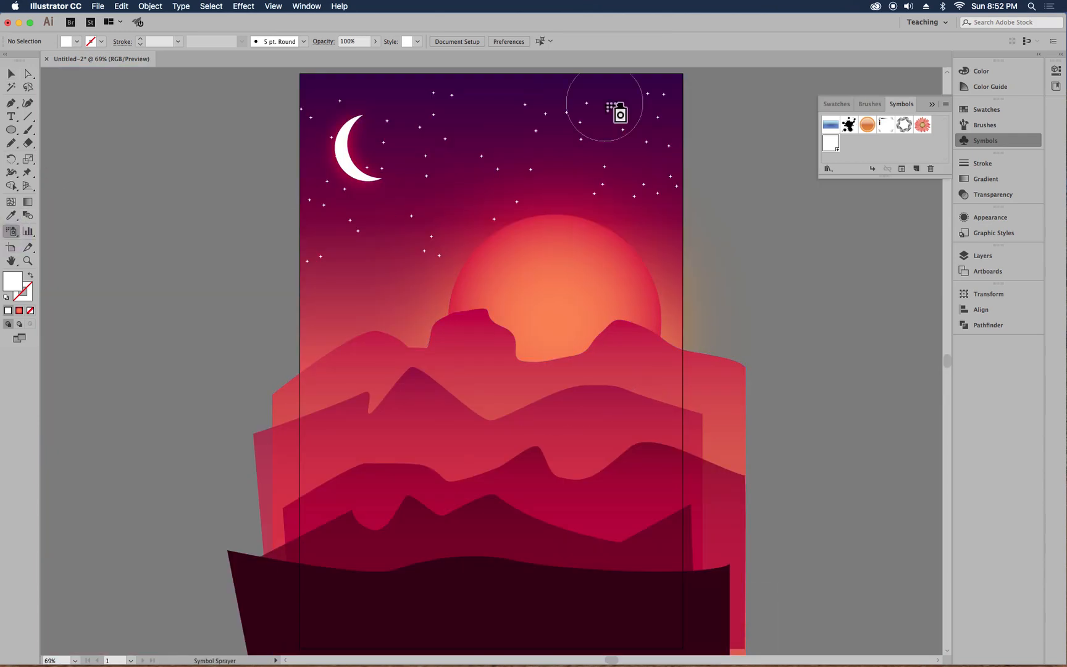
mouse_move(529, 109)
mouse_down()
mouse_move(382, 99)
mouse_move(577, 108)
mouse_move(497, 150)
mouse_move(490, 167)
mouse_move(394, 204)
mouse_move(397, 136)
mouse_move(589, 153)
mouse_move(646, 144)
mouse_move(660, 109)
mouse_move(494, 151)
mouse_move(393, 118)
mouse_move(642, 80)
mouse_move(462, 87)
mouse_move(295, 132)
mouse_move(326, 245)
mouse_move(431, 211)
mouse_move(506, 228)
mouse_move(300, 234)
mouse_move(417, 276)
mouse_move(512, 231)
mouse_move(594, 174)
mouse_up()
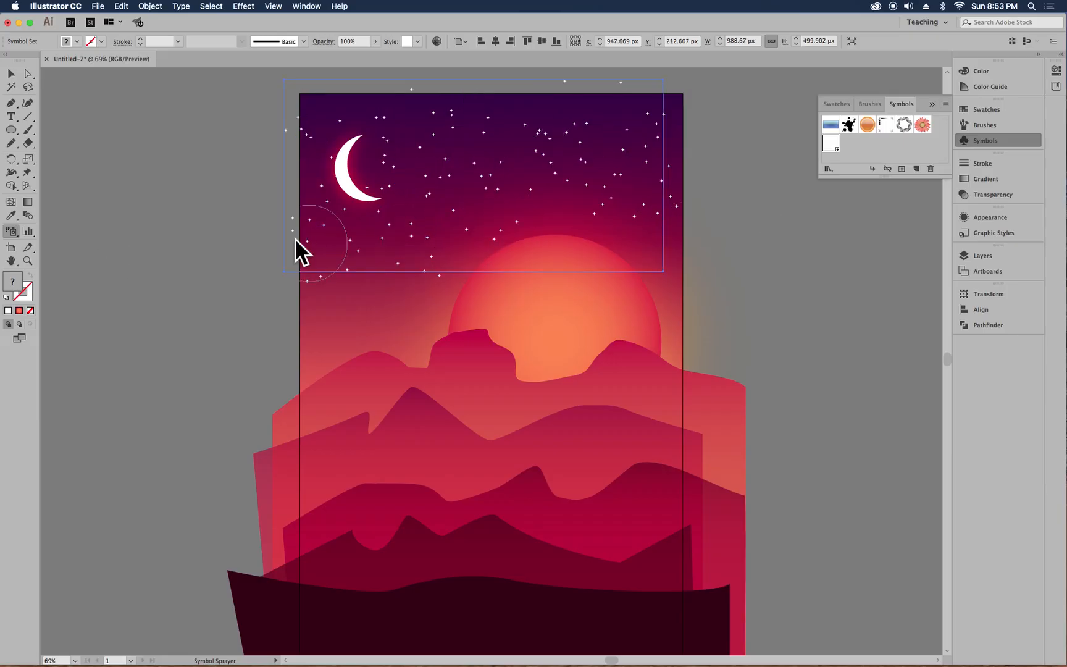
mouse_move(351, 124)
mouse_down()
mouse_move(302, 210)
mouse_move(285, 130)
mouse_move(321, 147)
mouse_move(464, 164)
mouse_move(460, 233)
mouse_move(554, 245)
mouse_move(468, 296)
mouse_move(496, 255)
mouse_move(551, 214)
mouse_move(601, 238)
mouse_move(478, 206)
mouse_move(502, 131)
mouse_move(552, 121)
mouse_move(483, 108)
mouse_move(618, 112)
mouse_up()
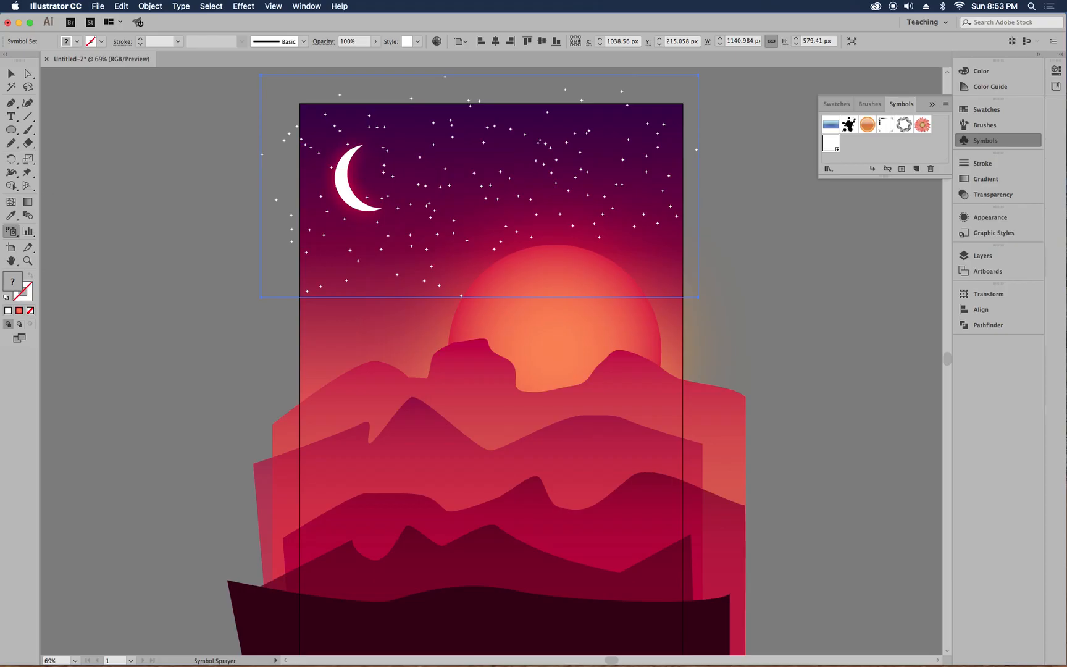
- Enlarge scattered clusters of stars at the sky's left edge, beside the moon and above the sun with the Symbol Sizer
click(13, 234)
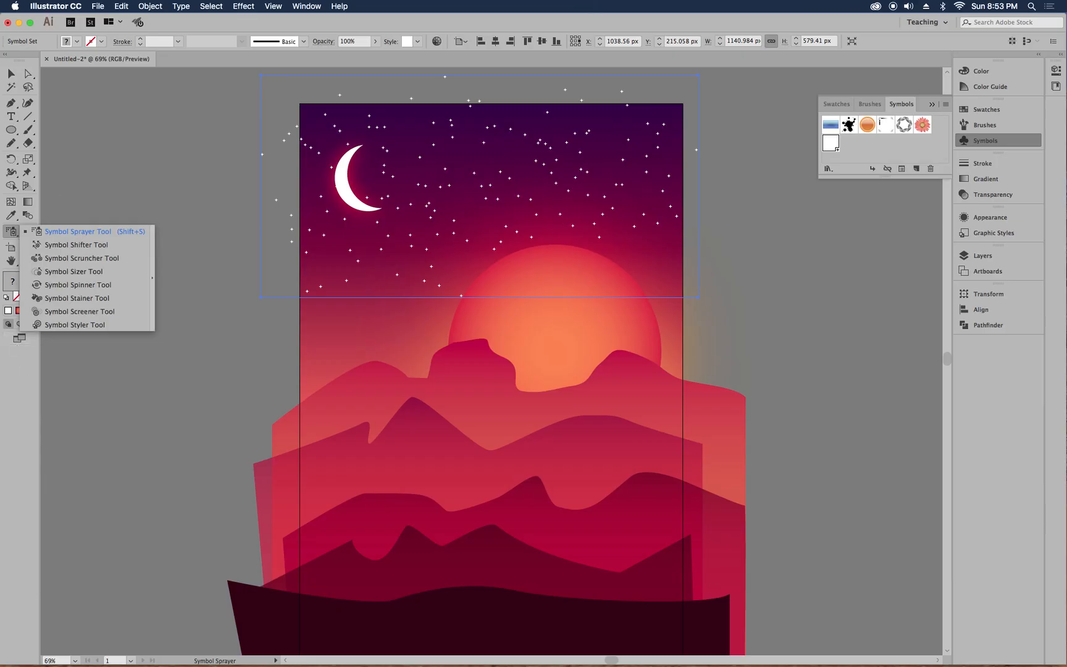
click(123, 271)
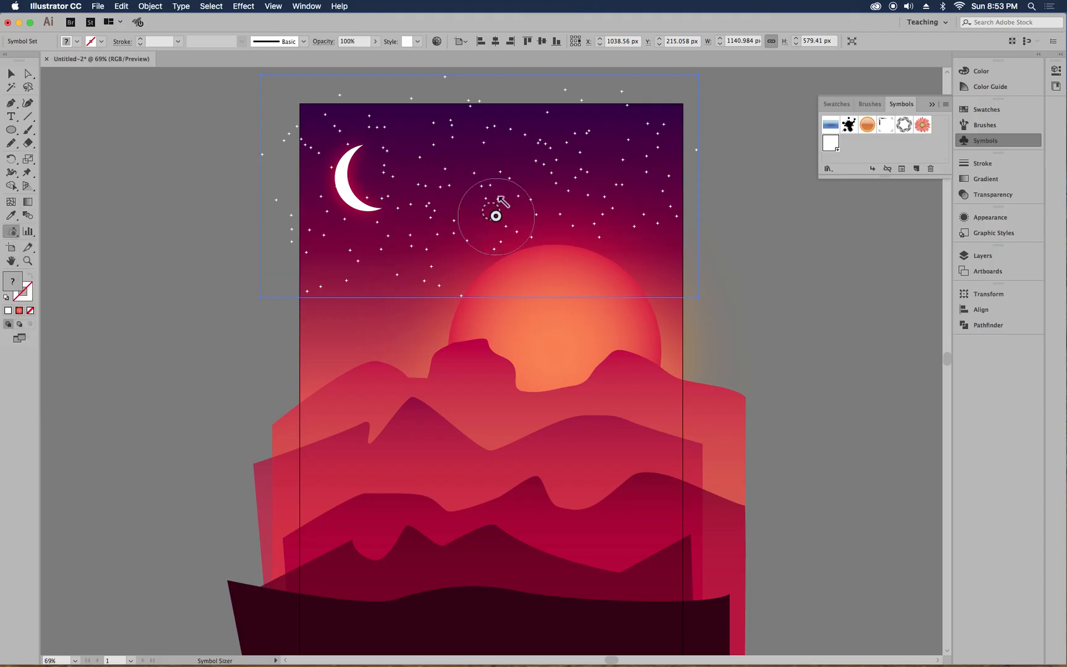
mouse_move(476, 181)
mouse_down()
mouse_move(365, 245)
mouse_move(295, 250)
mouse_move(309, 247)
mouse_up()
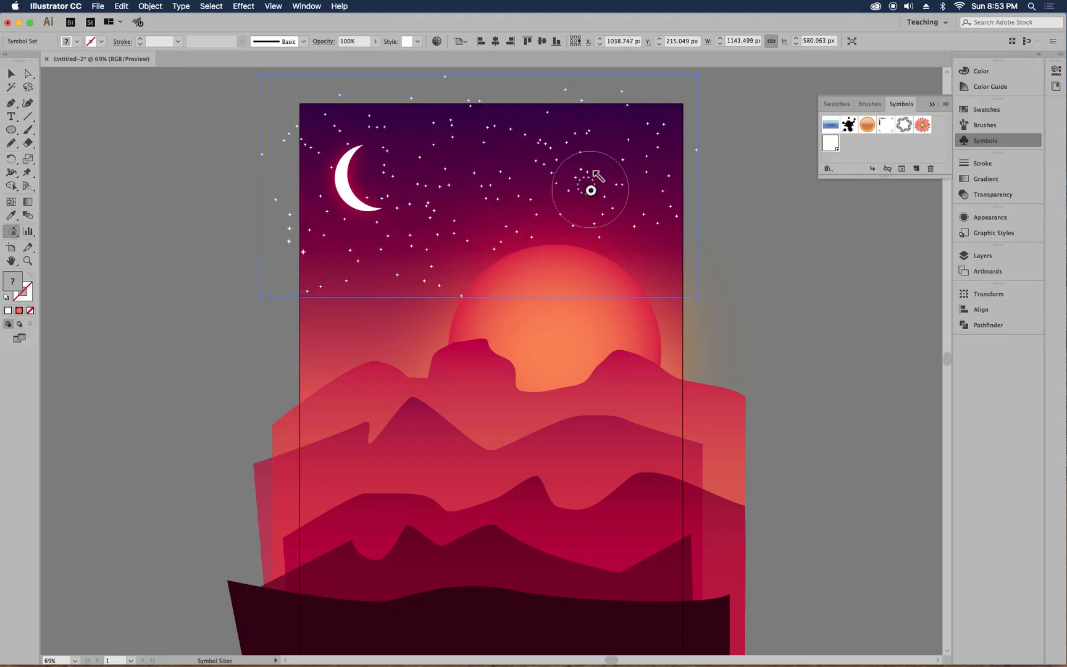
mouse_move(614, 172)
mouse_down()
mouse_move(576, 184)
mouse_move(574, 166)
mouse_move(424, 137)
mouse_move(417, 121)
mouse_move(408, 143)
mouse_move(552, 176)
mouse_up()
mouse_move(629, 214)
mouse_down()
mouse_move(652, 168)
mouse_move(719, 141)
mouse_move(571, 122)
mouse_up()
mouse_move(446, 233)
mouse_down()
mouse_move(451, 249)
mouse_move(541, 305)
mouse_up()
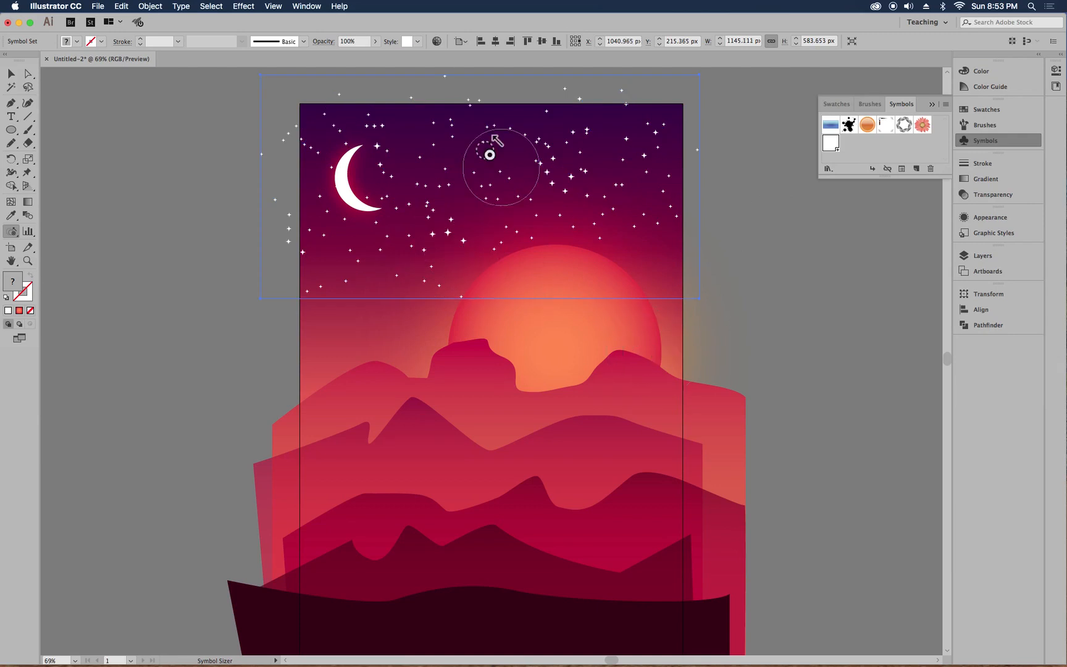
- Vary the star sizes further, enlarging those at the sky's upper middle and above the sun and shrinking those in its centre
drag(450, 133, 449, 146)
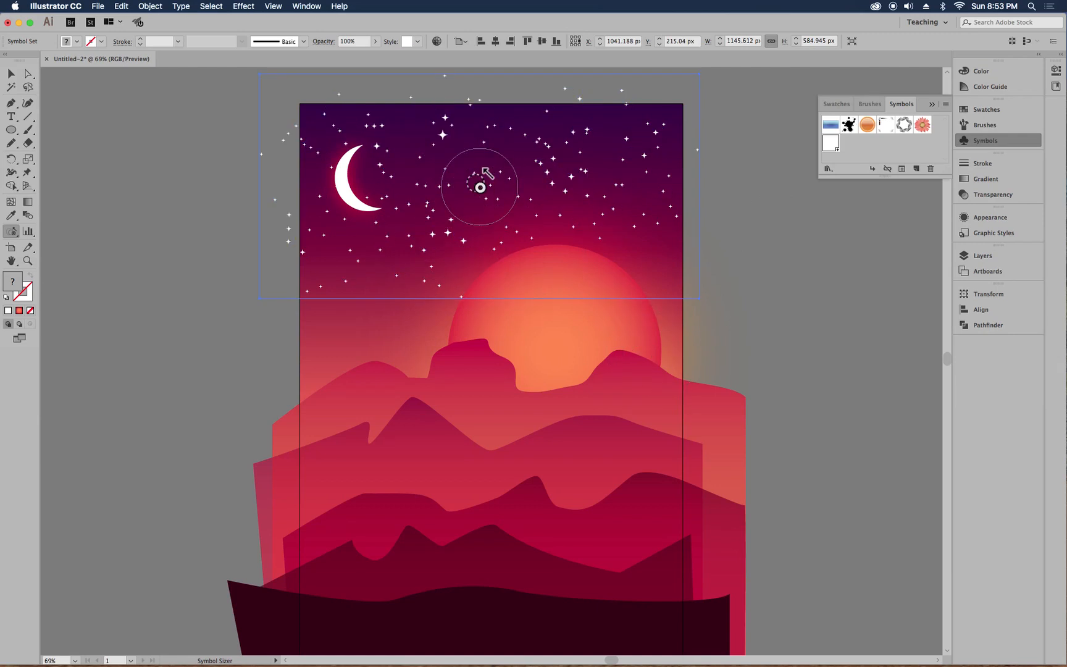
drag(457, 185, 419, 189)
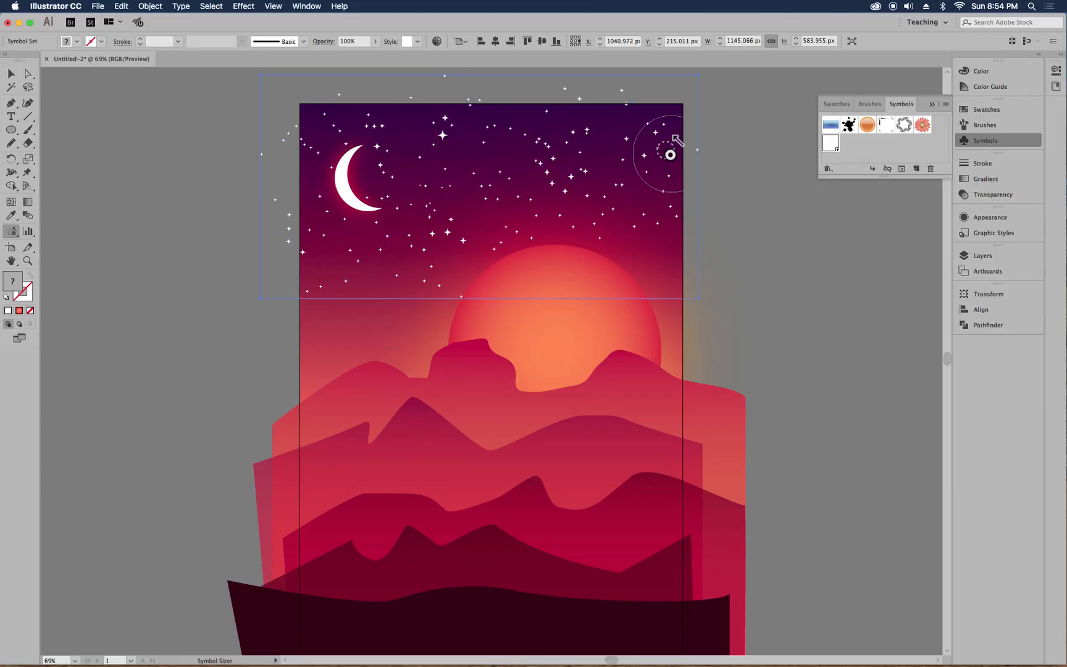
mouse_move(671, 149)
mouse_down()
mouse_move(650, 150)
mouse_move(662, 178)
mouse_move(647, 203)
mouse_up()
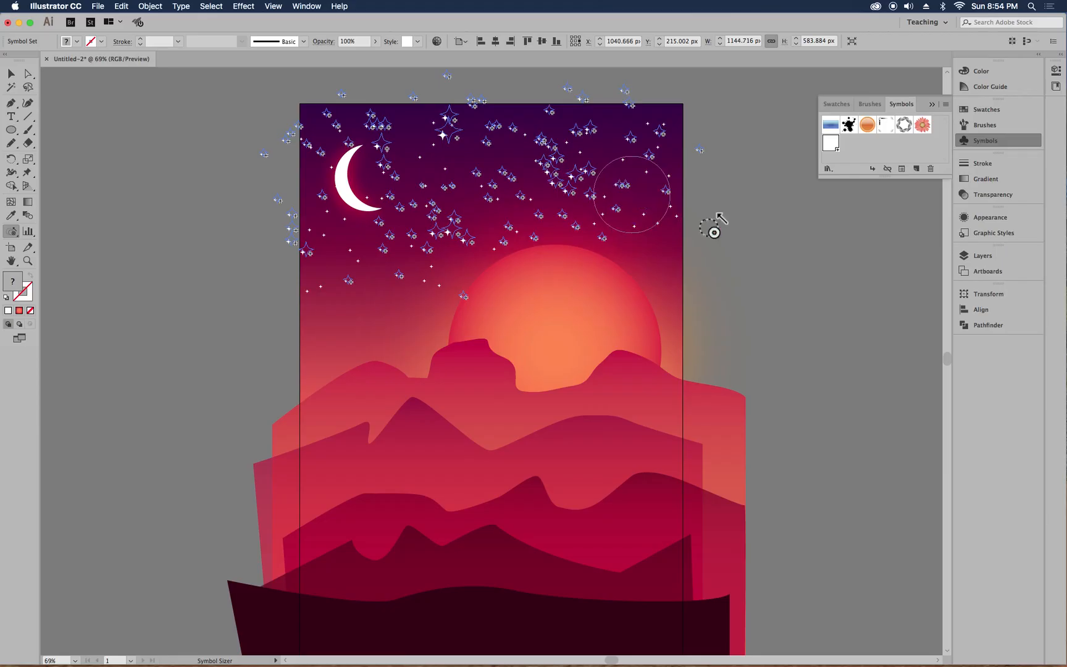
drag(575, 184, 574, 185)
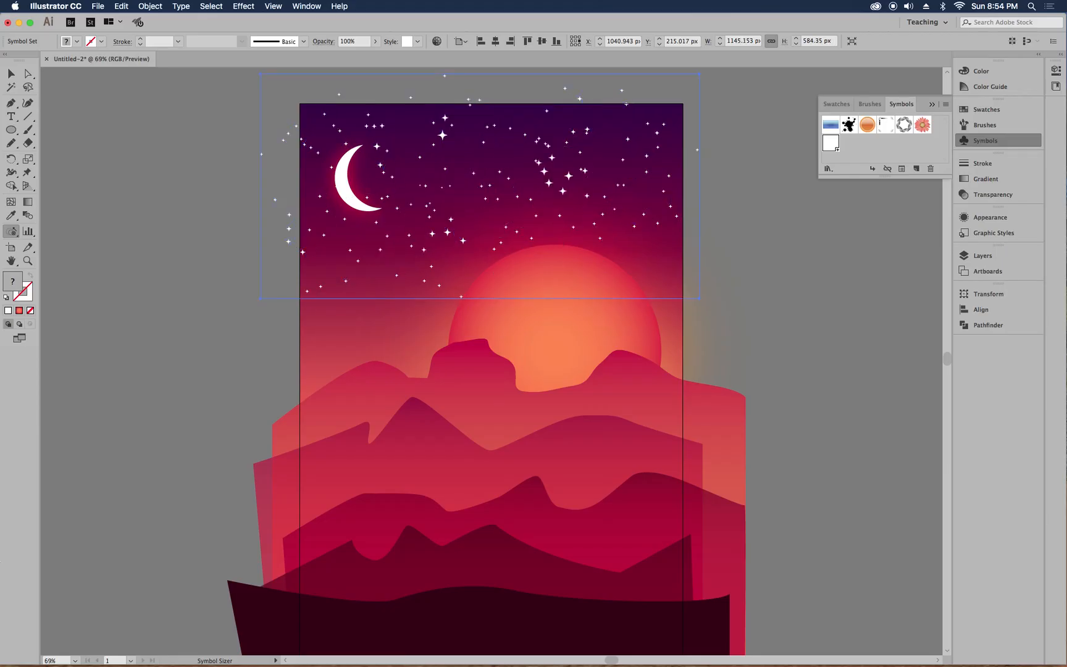
- Fade clusters of stars below and above the moon, above the sun and in the upper middle sky with the Symbol Screener
click(12, 232)
click(53, 311)
mouse_move(403, 232)
mouse_down()
mouse_move(417, 235)
mouse_move(479, 205)
mouse_move(483, 157)
mouse_move(343, 130)
mouse_up()
mouse_move(679, 191)
mouse_down()
mouse_move(639, 159)
mouse_move(553, 245)
mouse_move(555, 147)
mouse_move(542, 161)
mouse_move(555, 188)
mouse_move(542, 170)
mouse_up()
drag(482, 137, 453, 131)
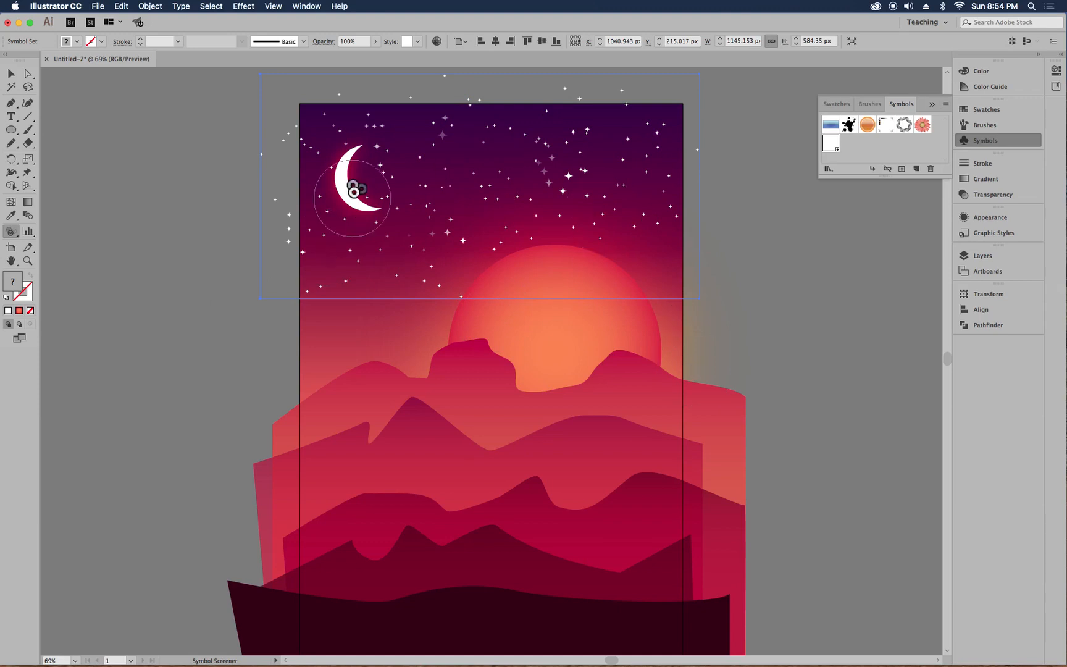
- Fade more stars close around the moon, along the sky's left side and in its upper right corner
click(378, 167)
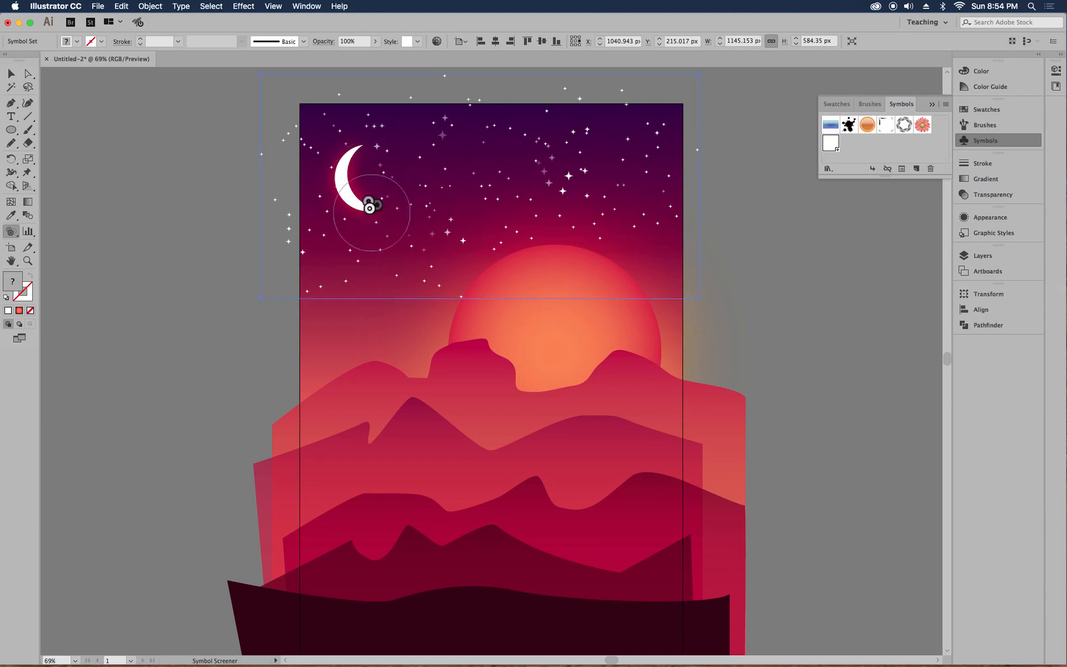
drag(372, 181, 368, 196)
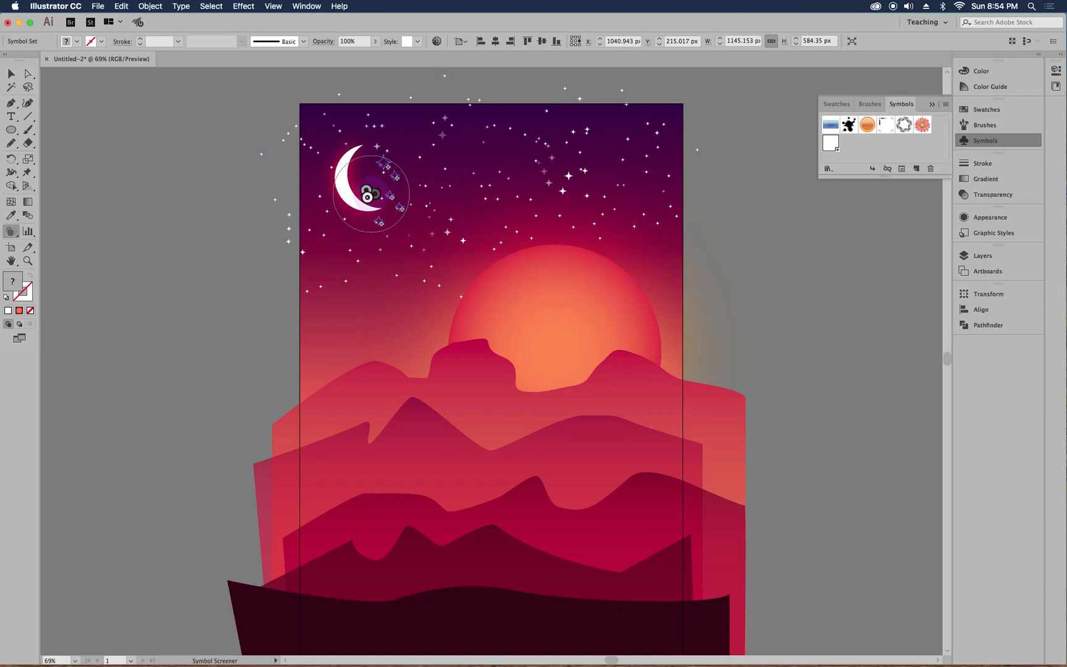
click(311, 157)
click(333, 135)
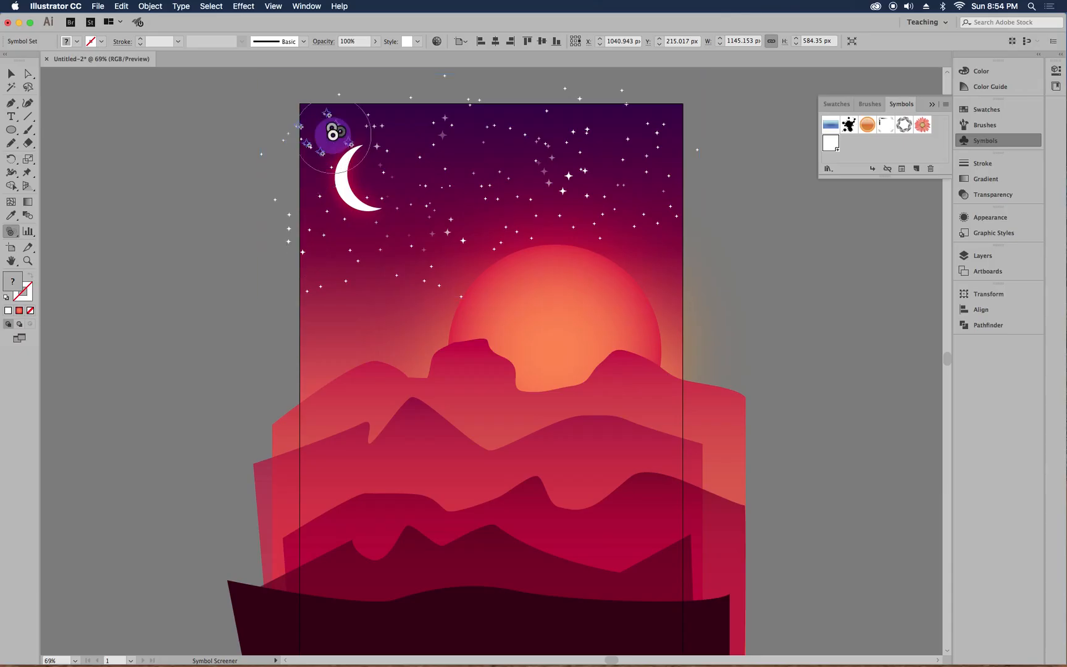
click(305, 238)
click(345, 275)
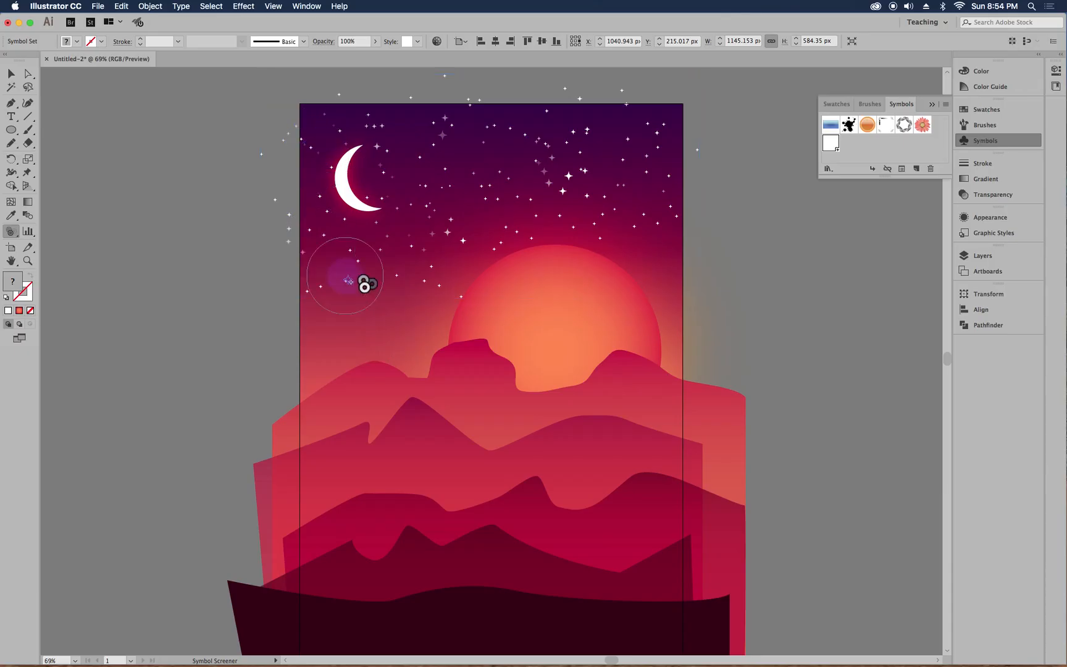
click(653, 135)
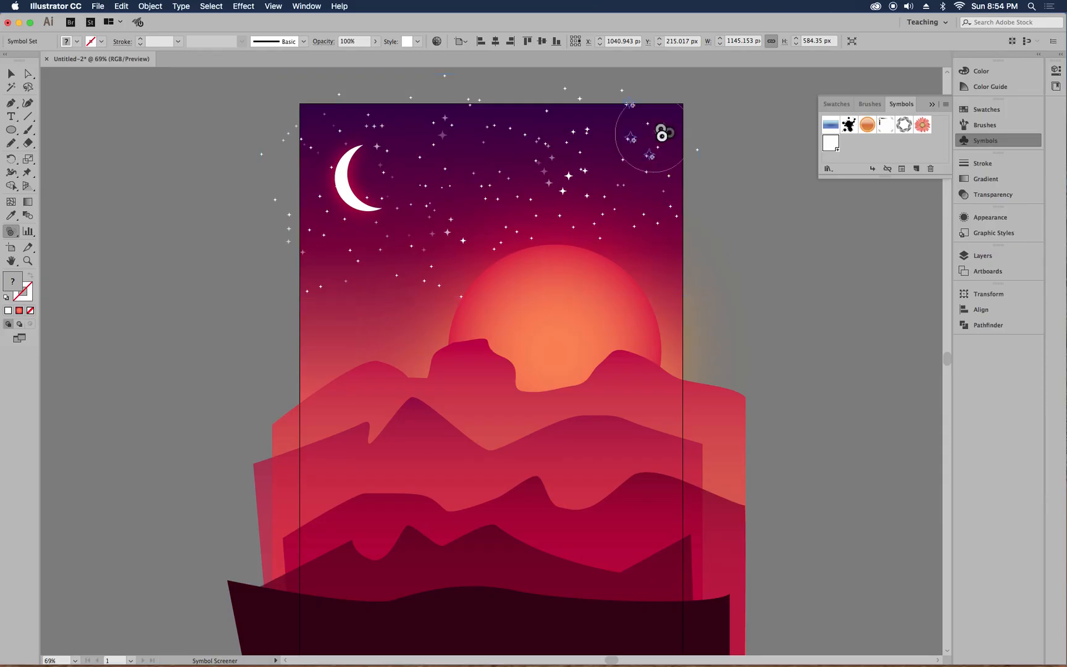
click(583, 137)
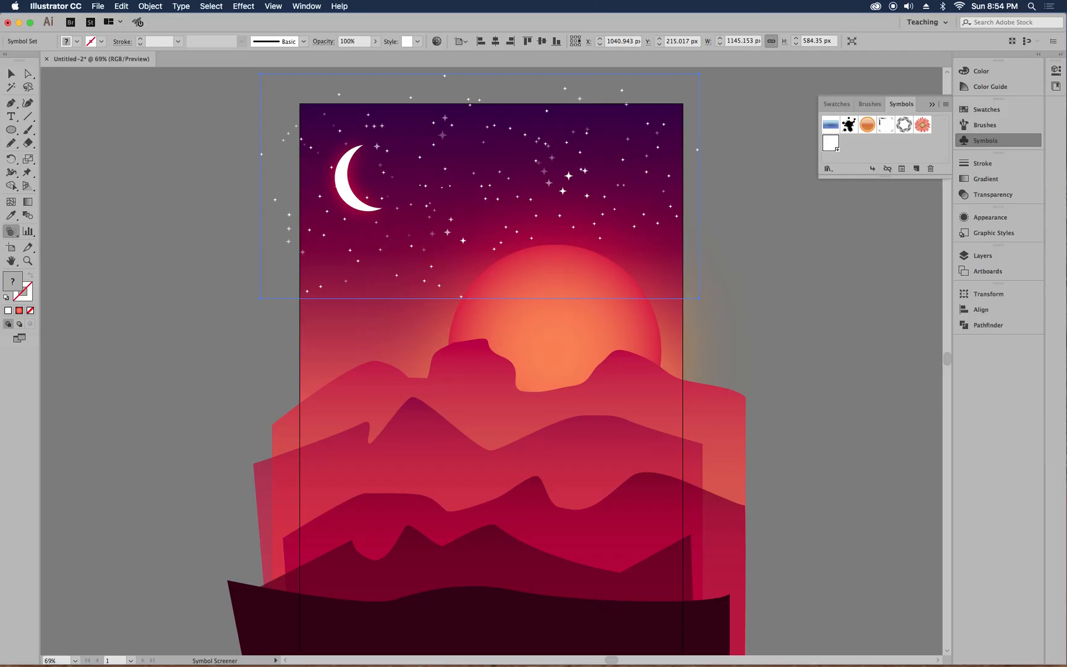
- Set the opacity of the newly sprayed star set to 38%
click(11, 73)
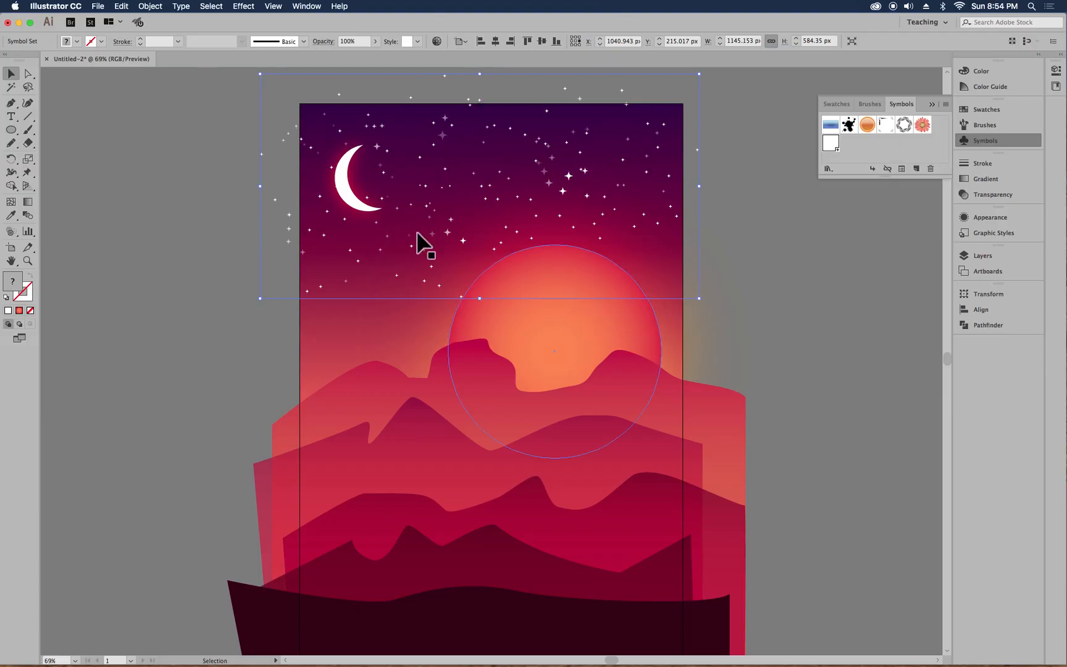
click(1003, 195)
click(941, 174)
drag(941, 192, 914, 194)
click(802, 265)
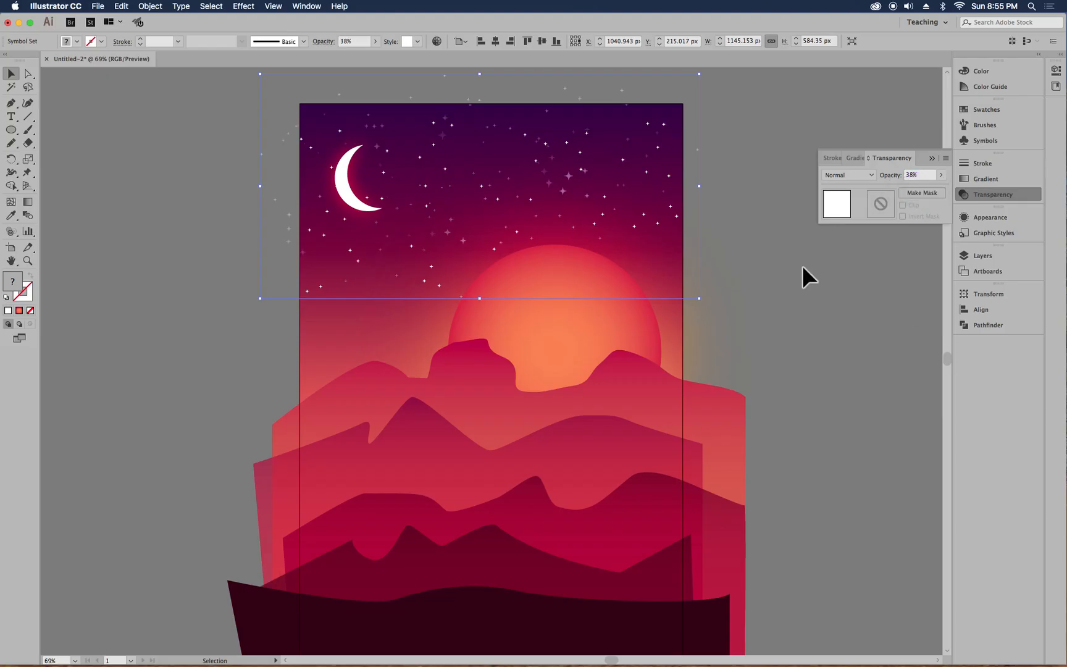
- Select the original star set, set its opacity to 43%, and leave nothing selected
click(386, 183)
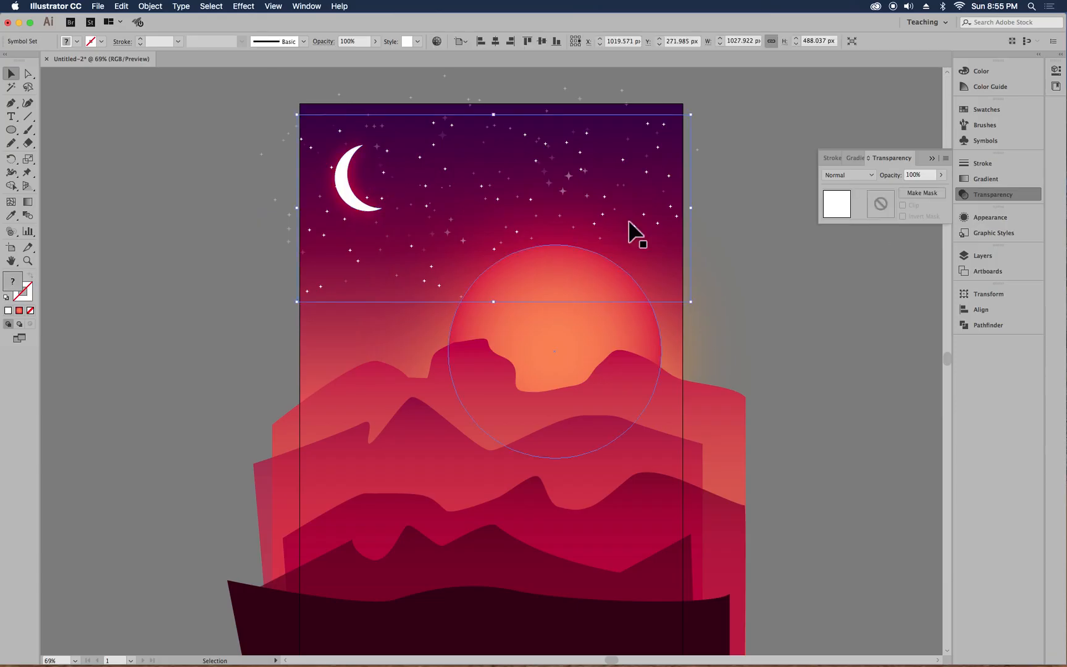
click(940, 177)
drag(938, 188, 915, 190)
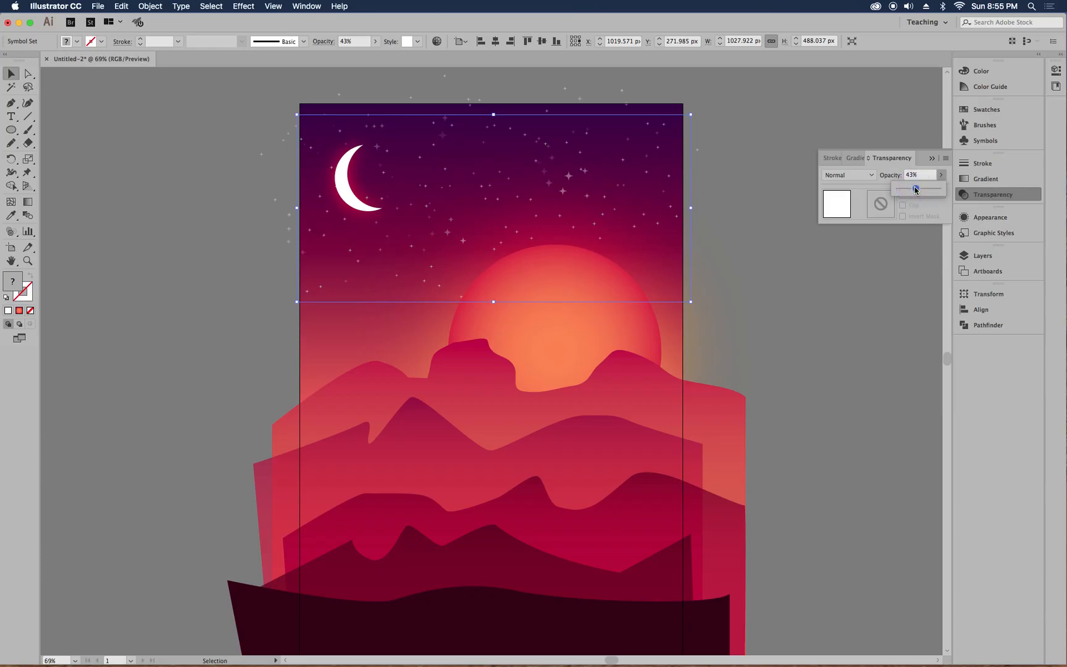
click(840, 296)
click(839, 296)
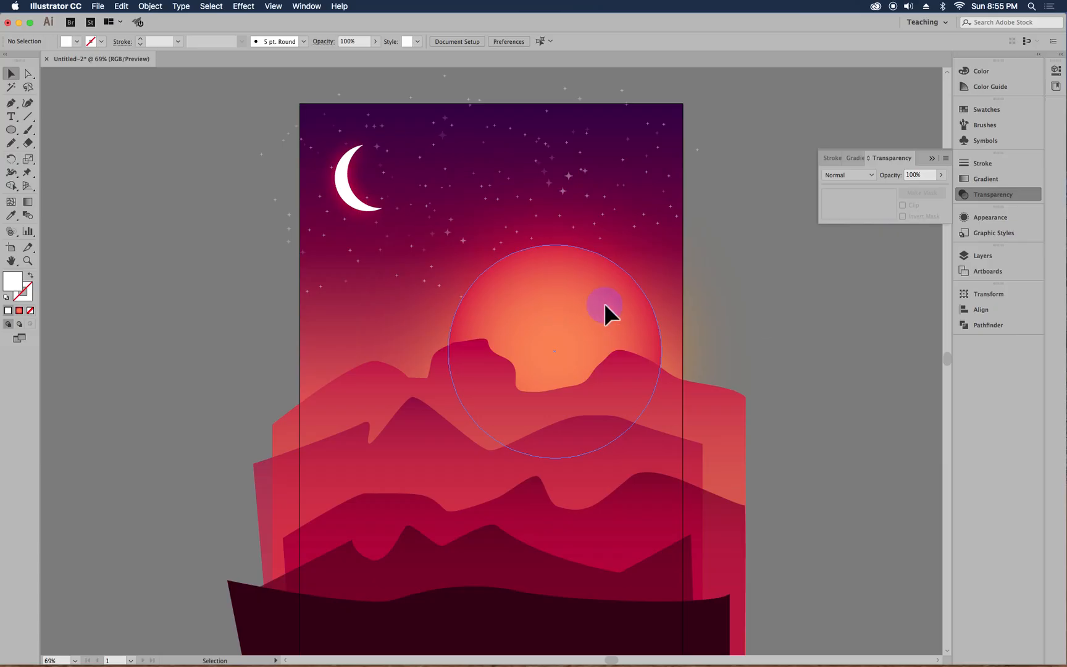
- Move the sun straight down by about 96 px behind the mountains, then deselect it
drag(603, 303, 611, 336)
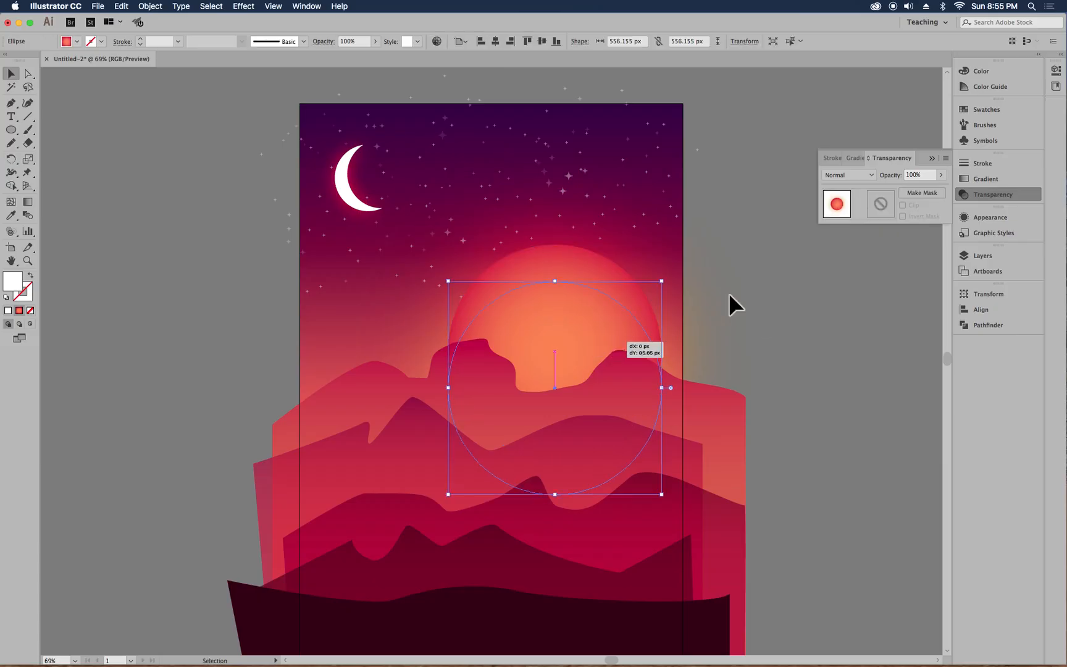
drag(729, 295, 729, 295)
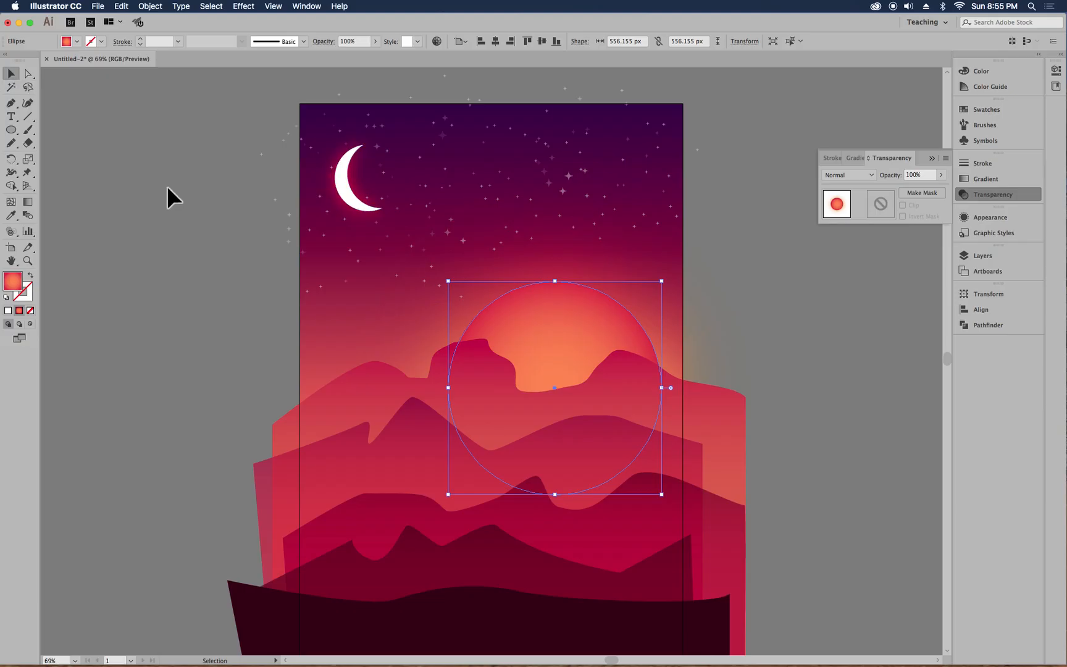
click(289, 266)
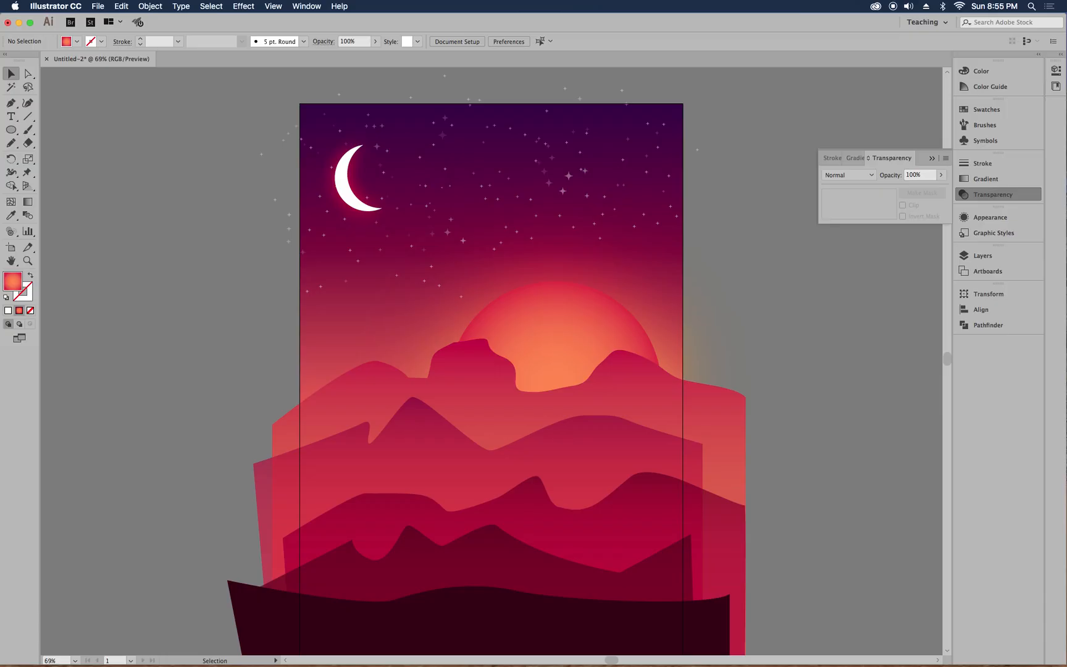
- Move the second mountain layer from the back straight down by 80 px
key(super+0)
key(super+minus)
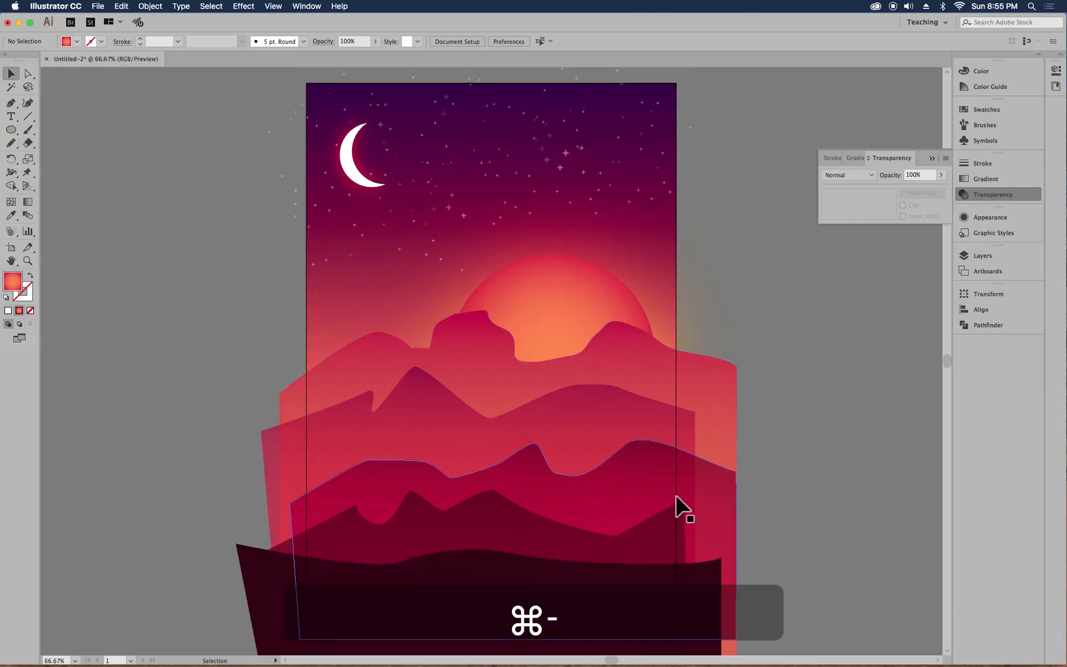
click(626, 489)
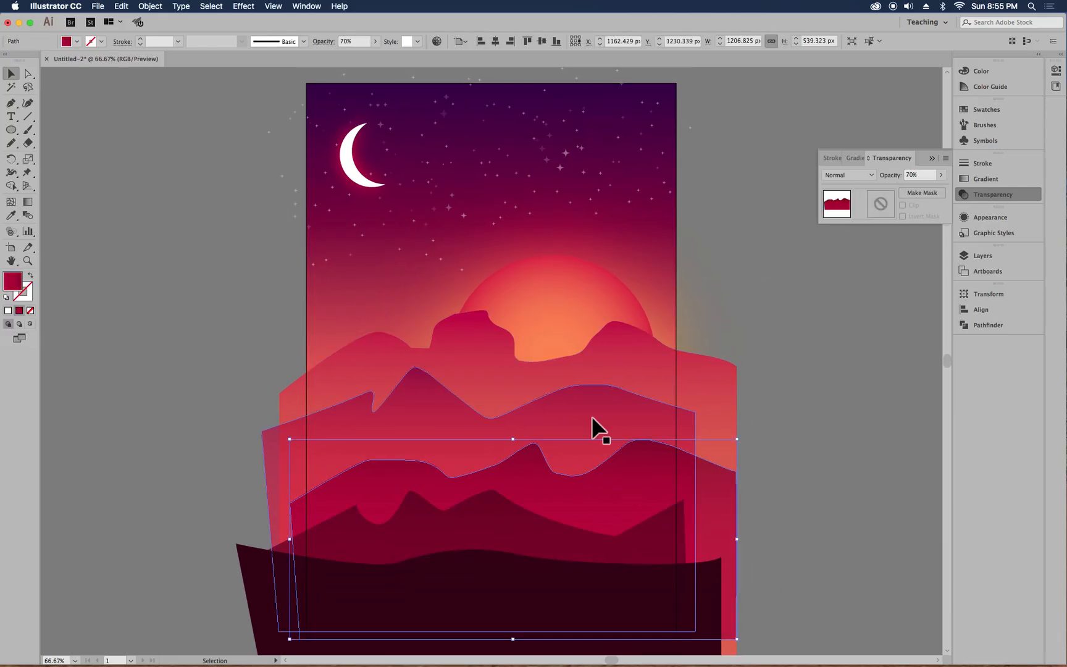
click(591, 417)
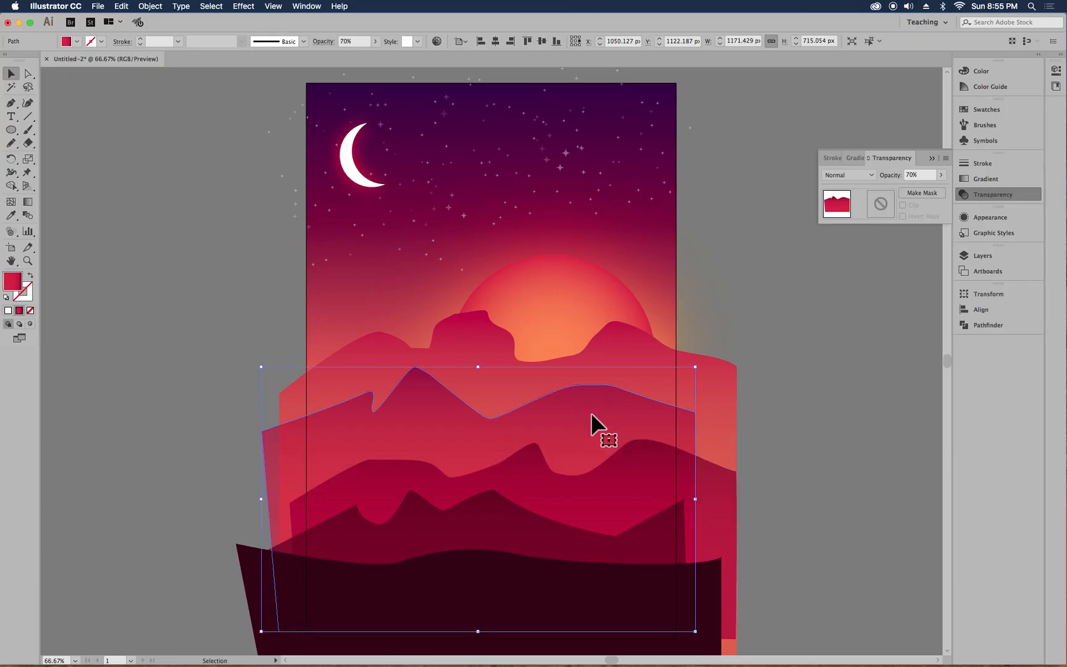
key(shift+Down)
key(shift+Down)
key(shift+Down)
key(shift+Down)
key(shift+Down)
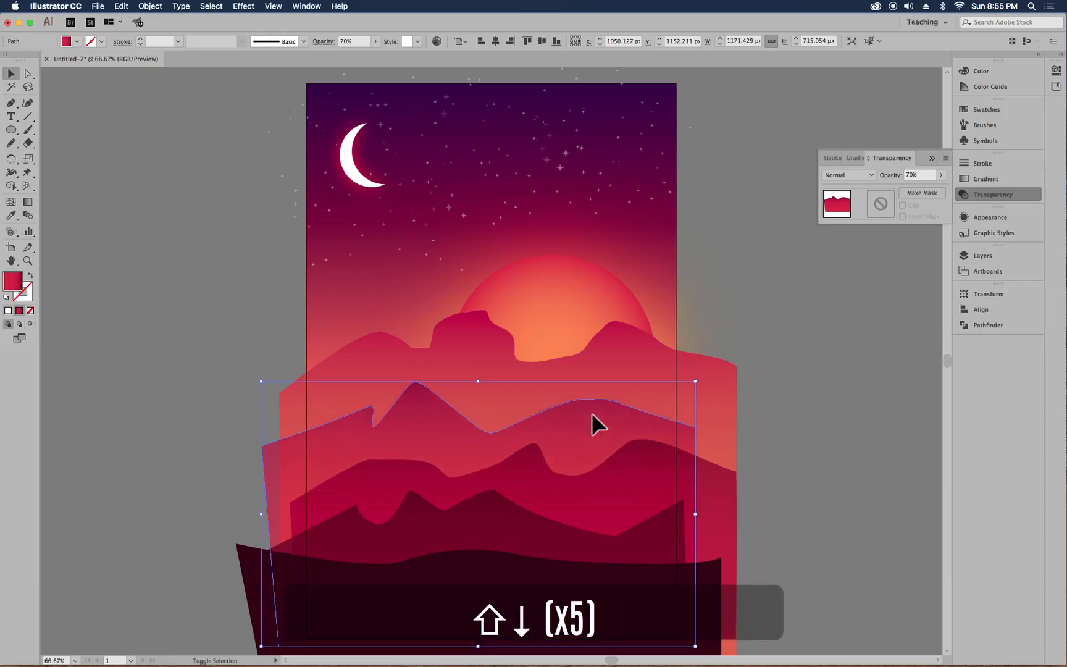
key(shift+Down)
key(shift+Down)
key(shift+Down)
- Select the rearmost mountain layer together with the sun and move both straight down by 80 px
click(667, 343)
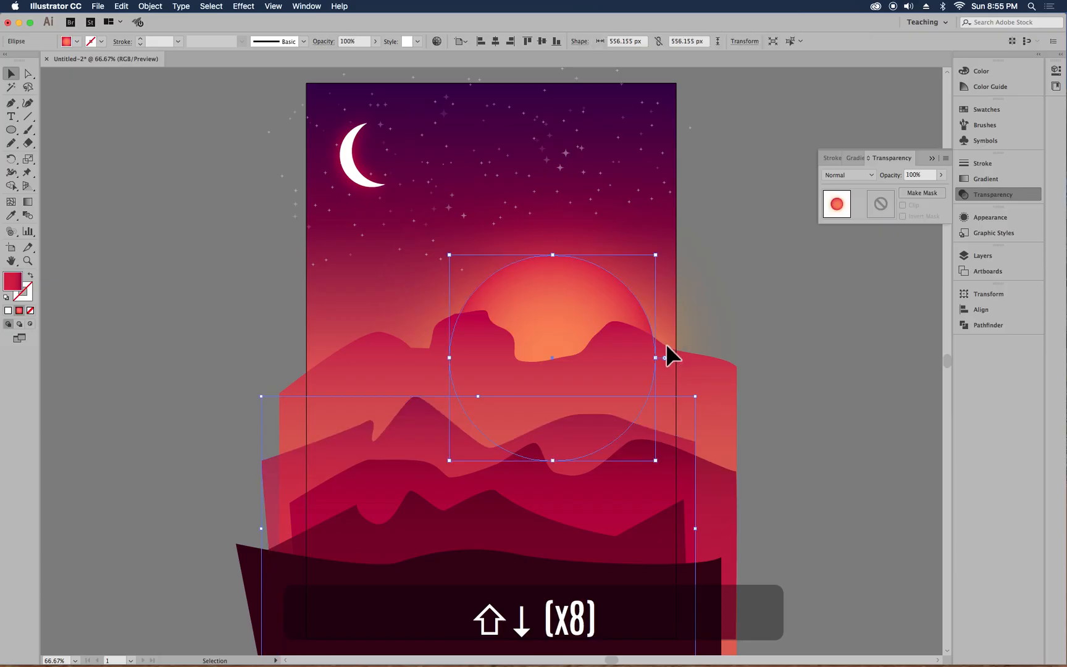
click(700, 368)
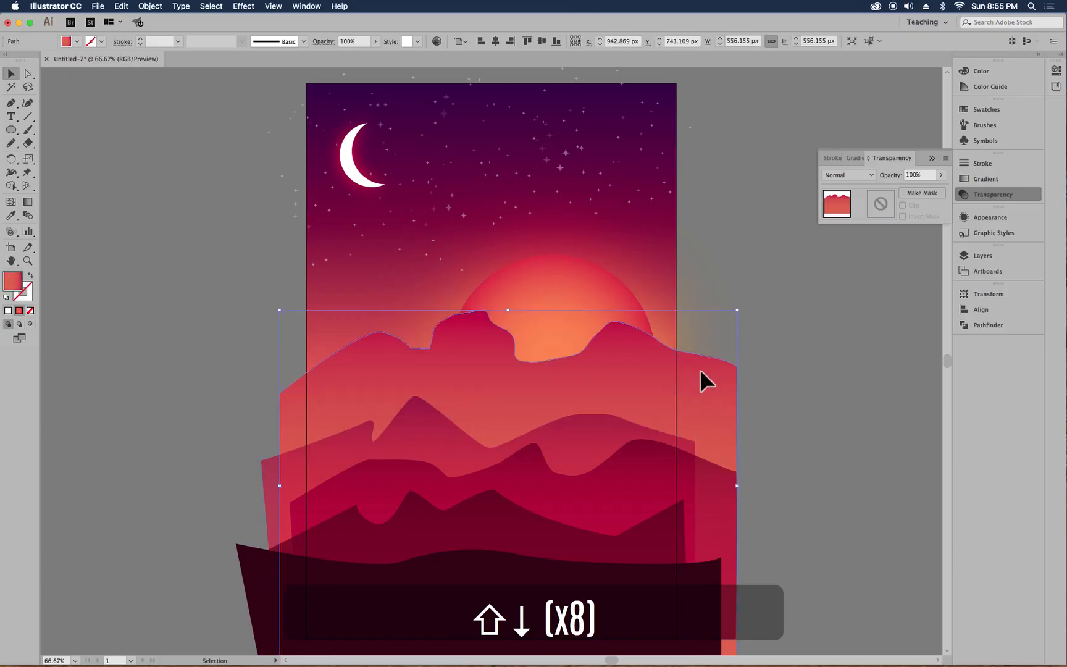
shift+click(584, 286)
key(shift+Down)
key(shift+Down)
key(shift+Down)
key(shift+Down)
key(shift+Down)
key(shift+Down)
key(shift+Down)
key(shift+Down)
key(shift+Down)
key(shift+Down)
key(shift+Down)
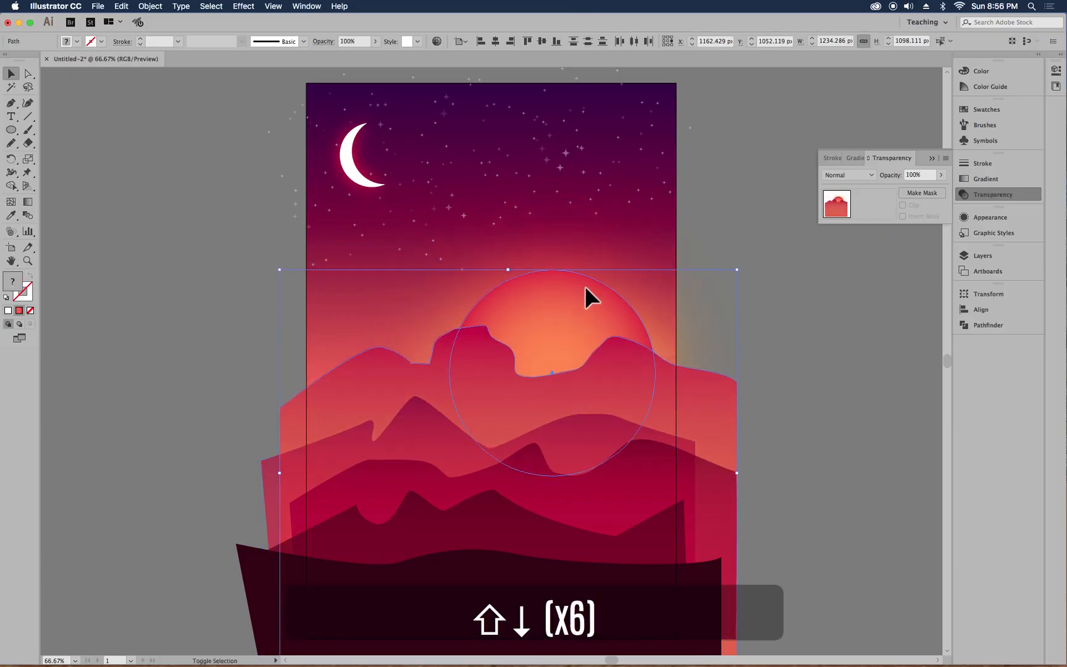
key(shift+Down)
key(shift+Down)
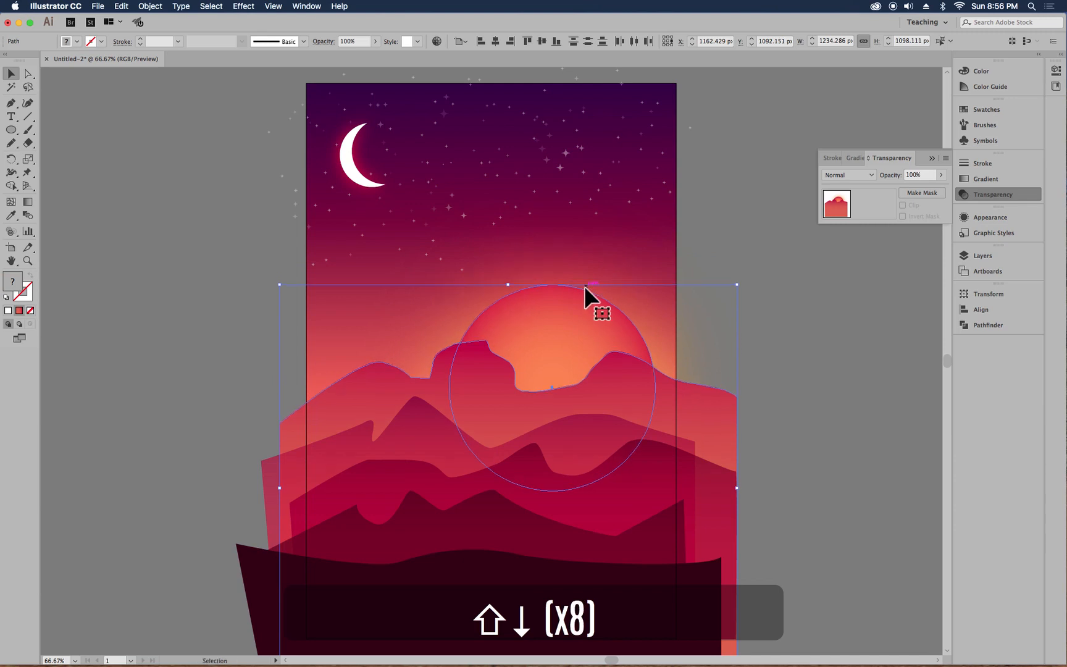
- Deselect the moved layer and sun, then select the darkest front hill to reuse its fill and activate the Blob Brush
click(800, 386)
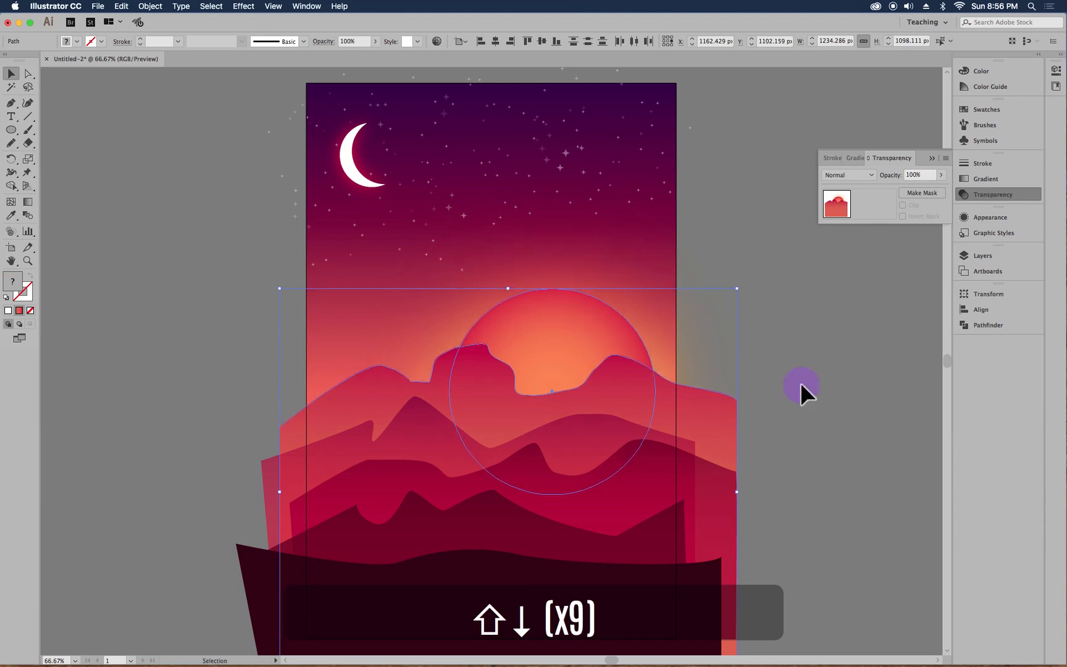
drag(817, 476, 781, 398)
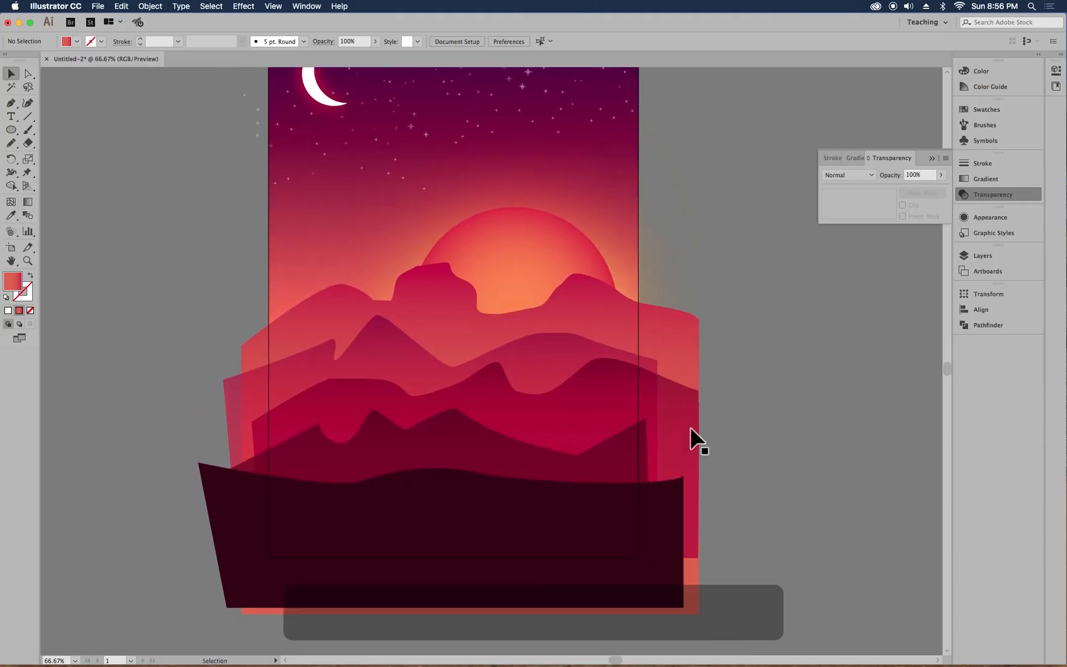
click(401, 513)
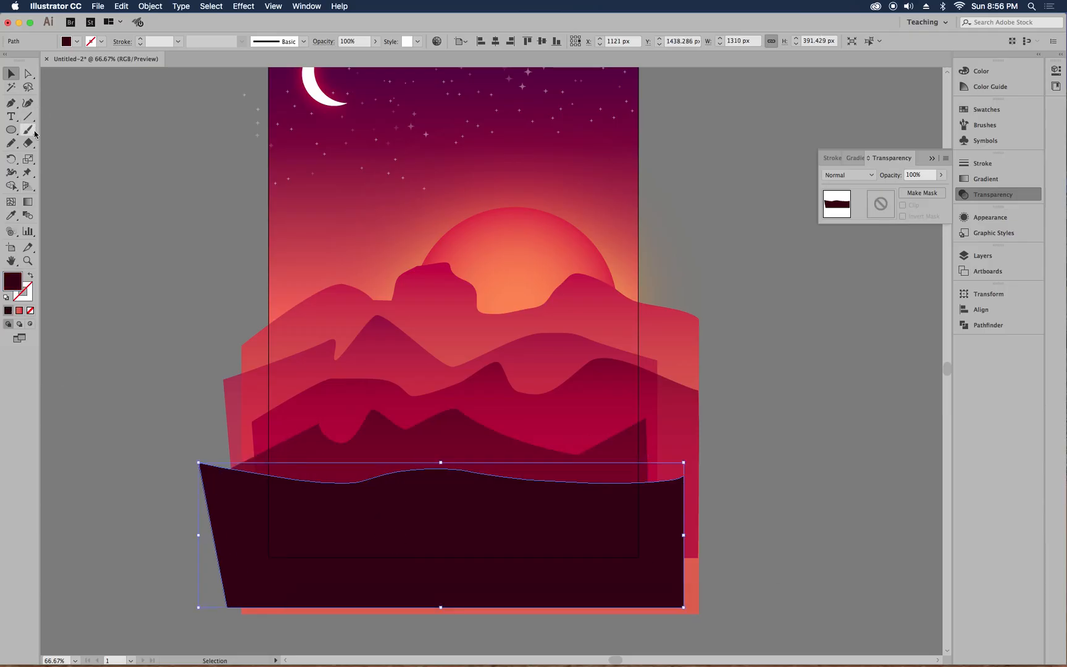
drag(27, 130, 64, 144)
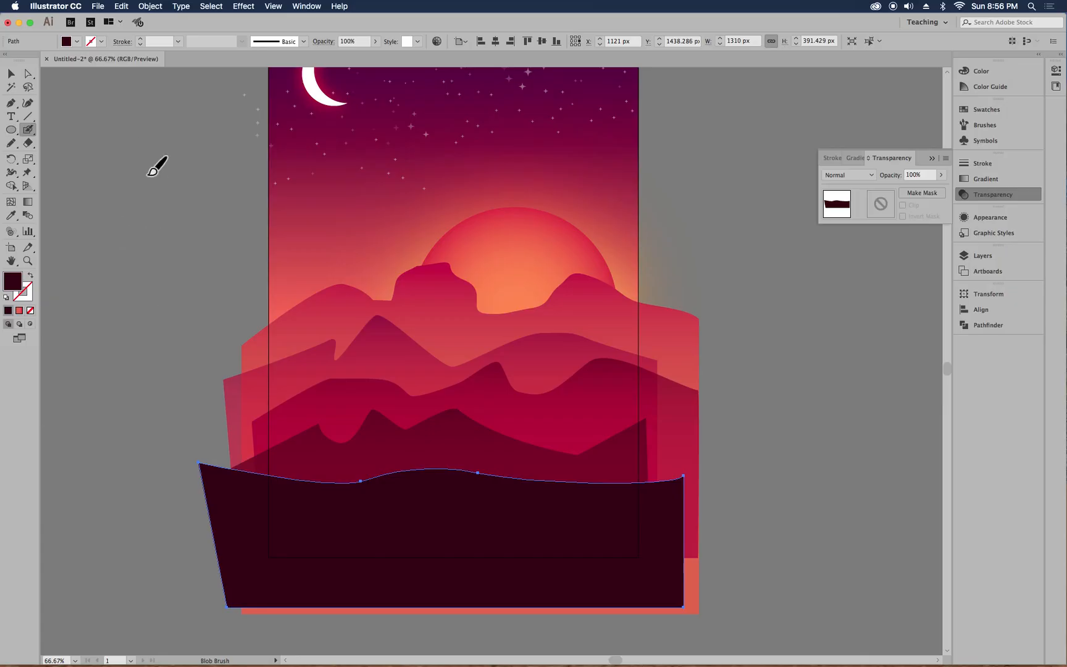
- Enlarge the Blob Brush, checking its thickness with vertical test strokes on the empty canvas and undoing each stroke
drag(149, 172, 143, 252)
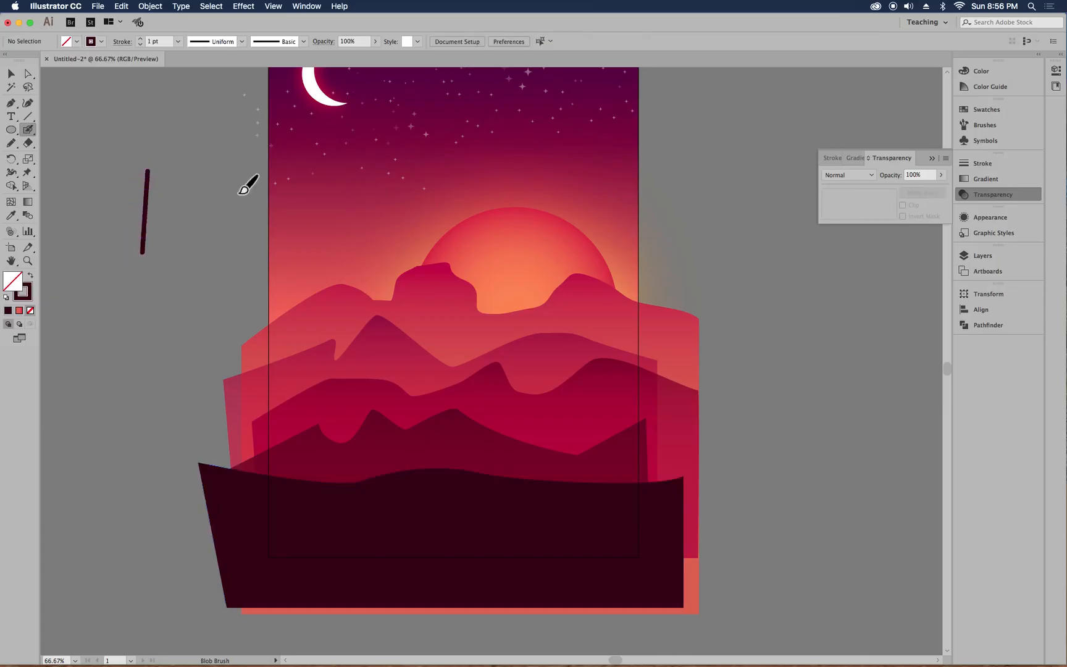
key(super+z)
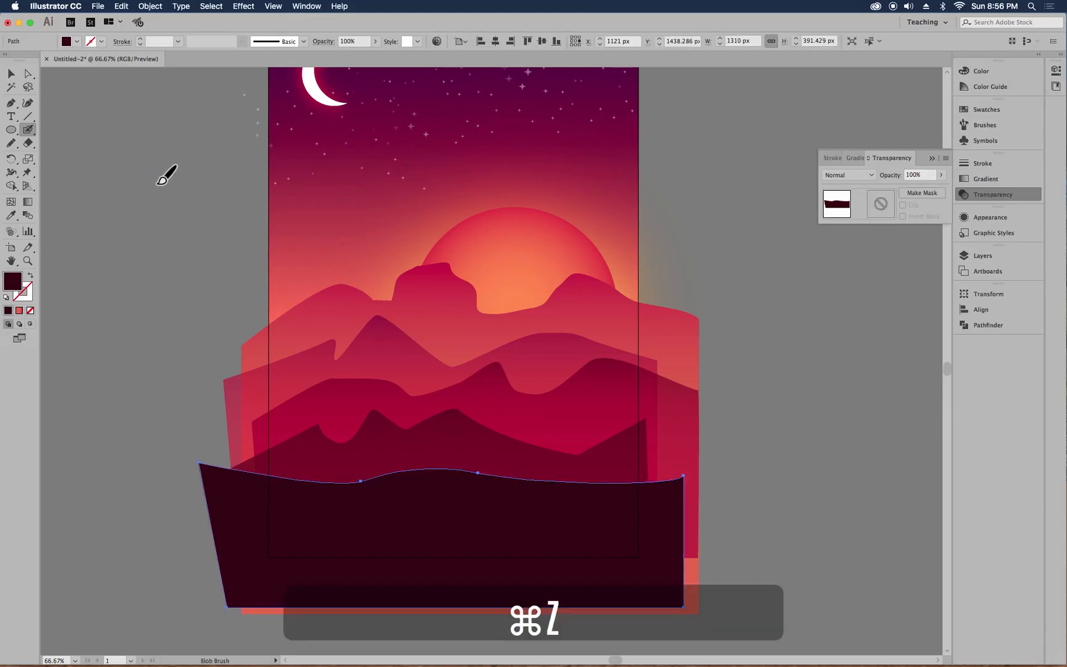
key(bracketright)
key(bracketright)
key(bracketright)
key(bracketright)
key(bracketright)
key(bracketright)
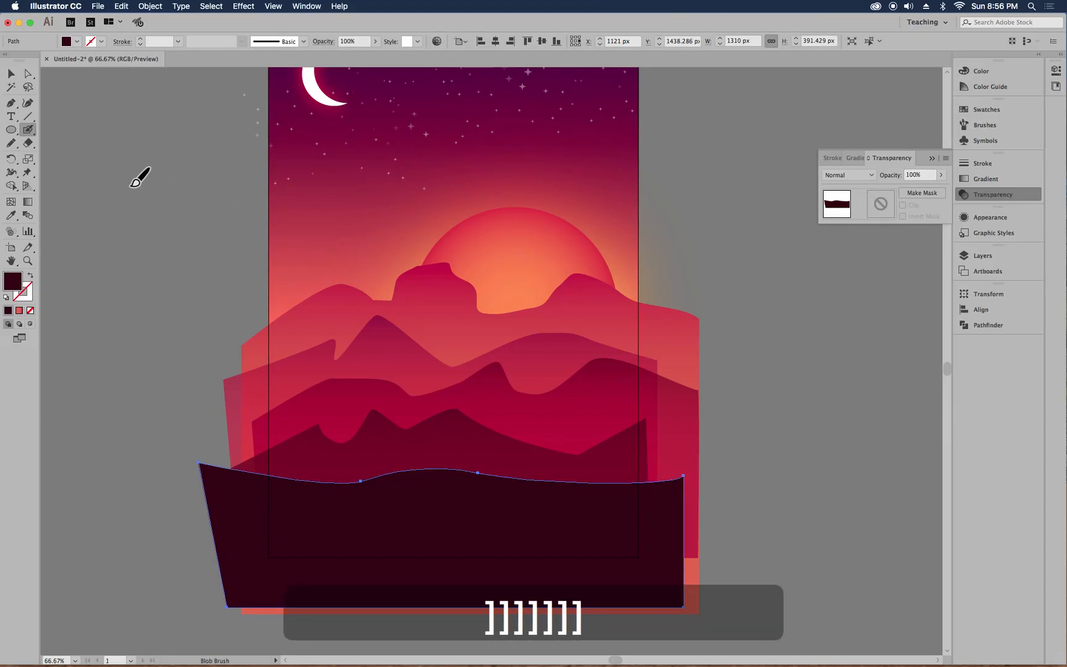
drag(132, 165, 133, 245)
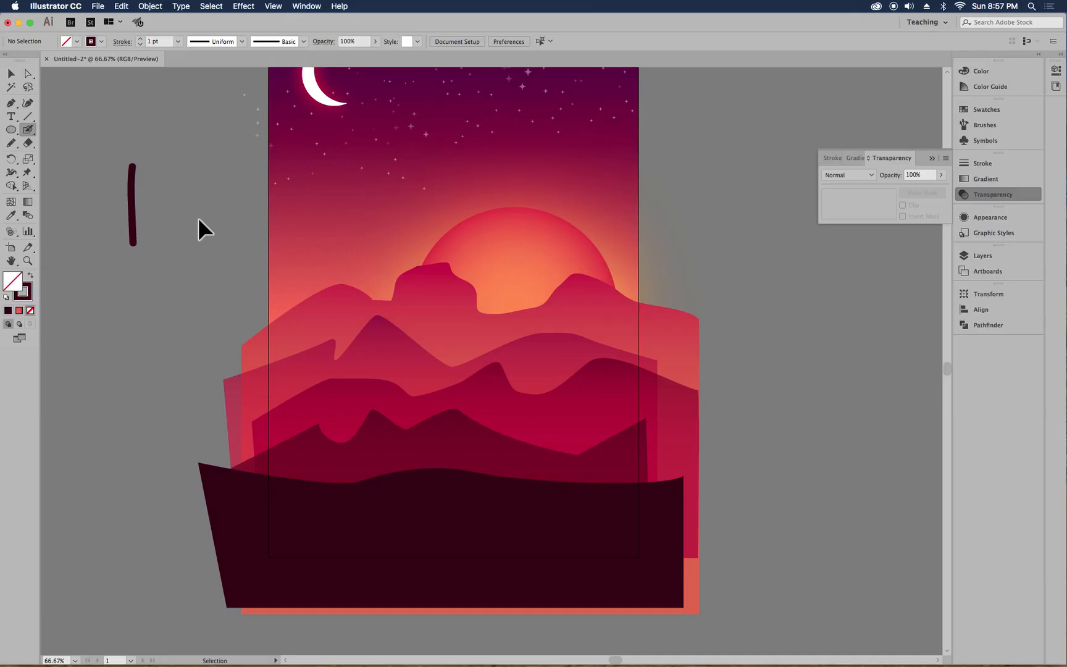
key(super+z)
key(bracketright)
key(bracketright)
key(bracketright)
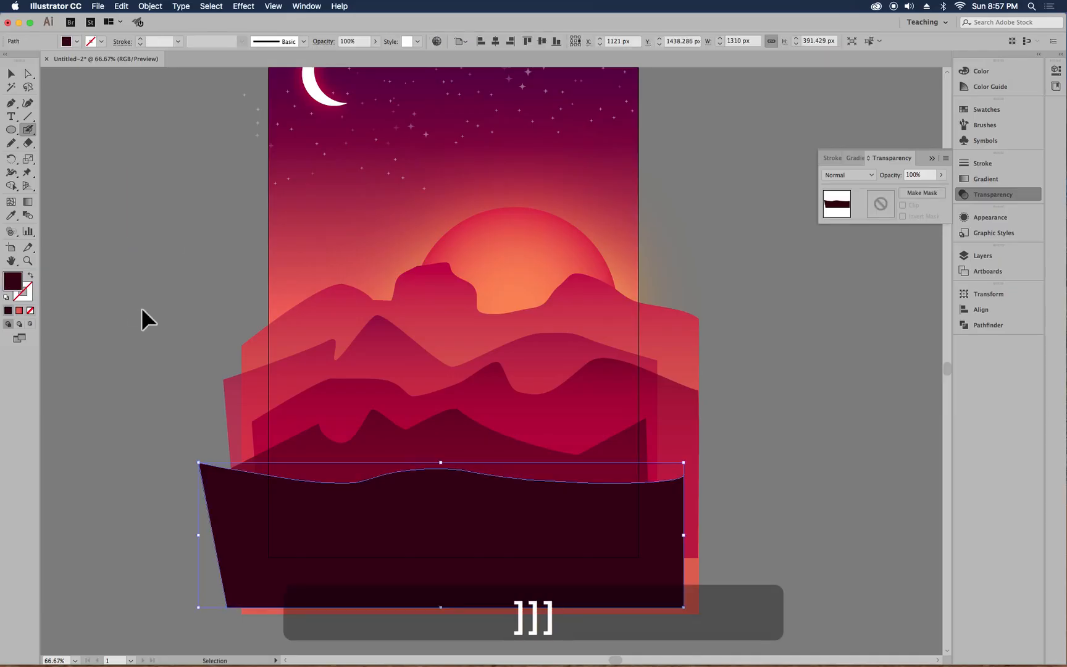
- Paint a tall cactus on the empty canvas beside the artboard, with a straight trunk, a higher left arm and a lower right arm
key(super+equal)
key(super+equal)
drag(166, 242, 755, 480)
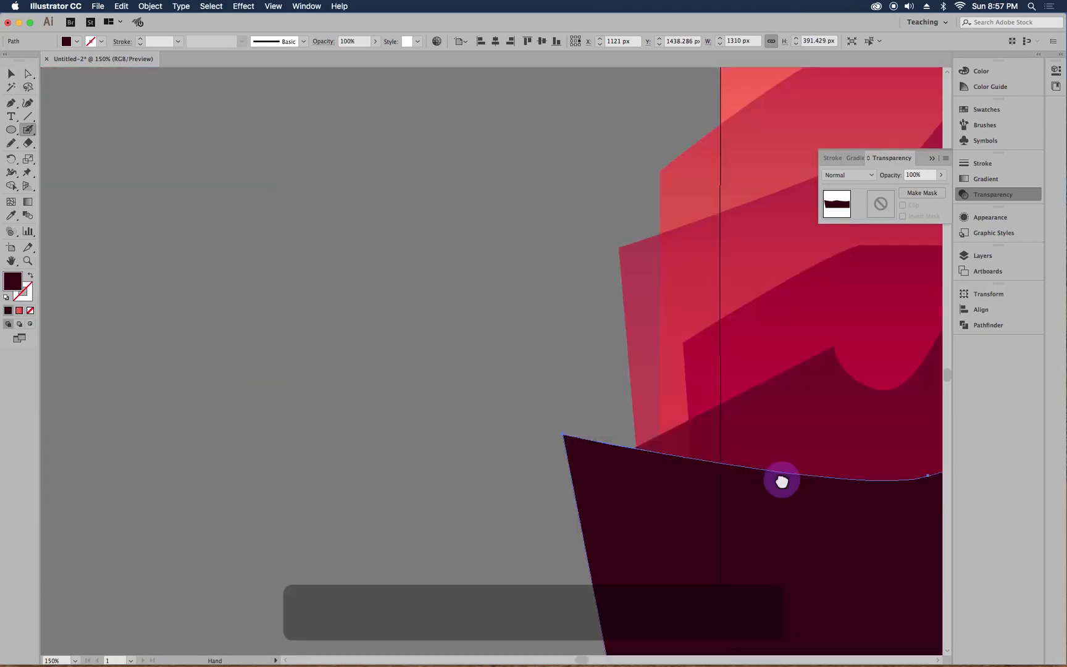
drag(239, 164, 238, 412)
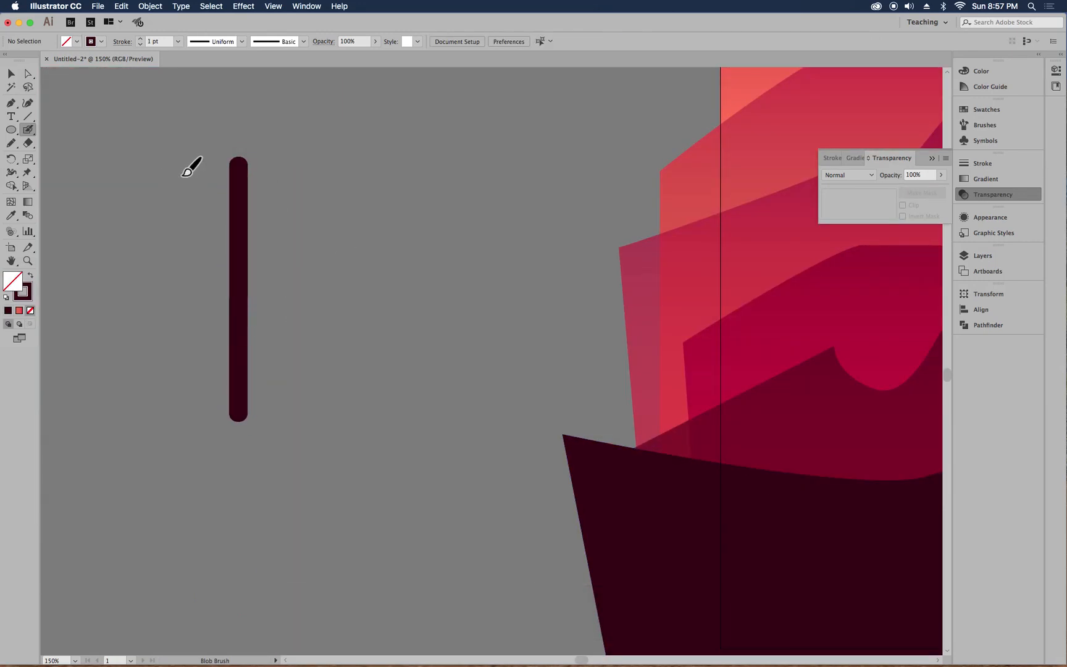
mouse_move(189, 190)
mouse_down()
mouse_move(197, 245)
mouse_move(212, 263)
mouse_move(235, 262)
mouse_up()
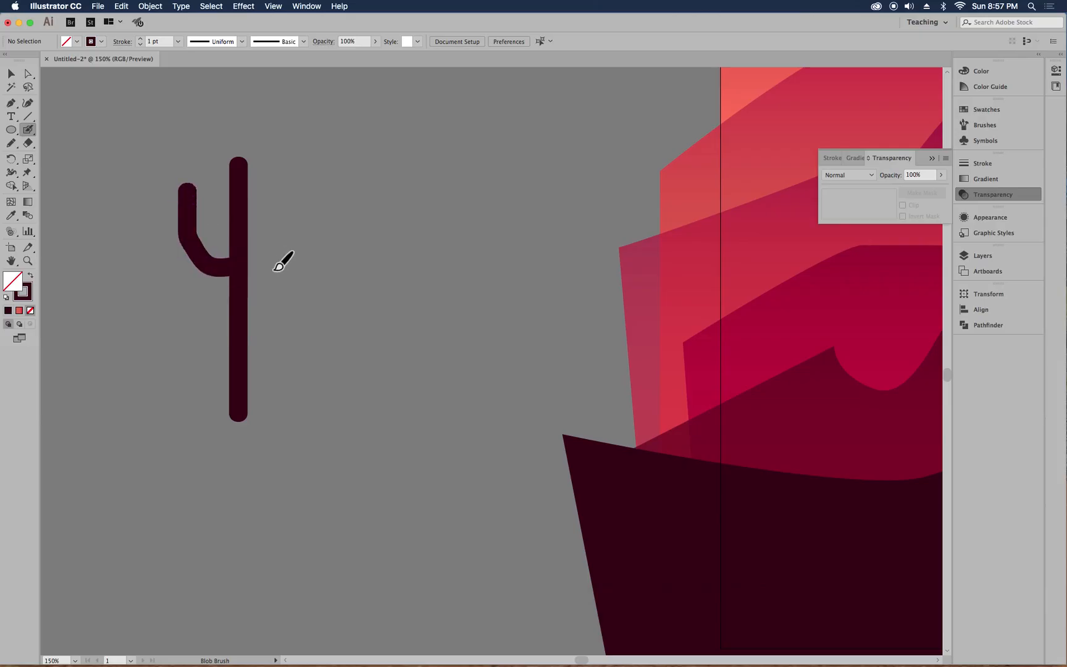
mouse_move(245, 315)
mouse_down()
mouse_move(281, 293)
mouse_move(287, 230)
mouse_up()
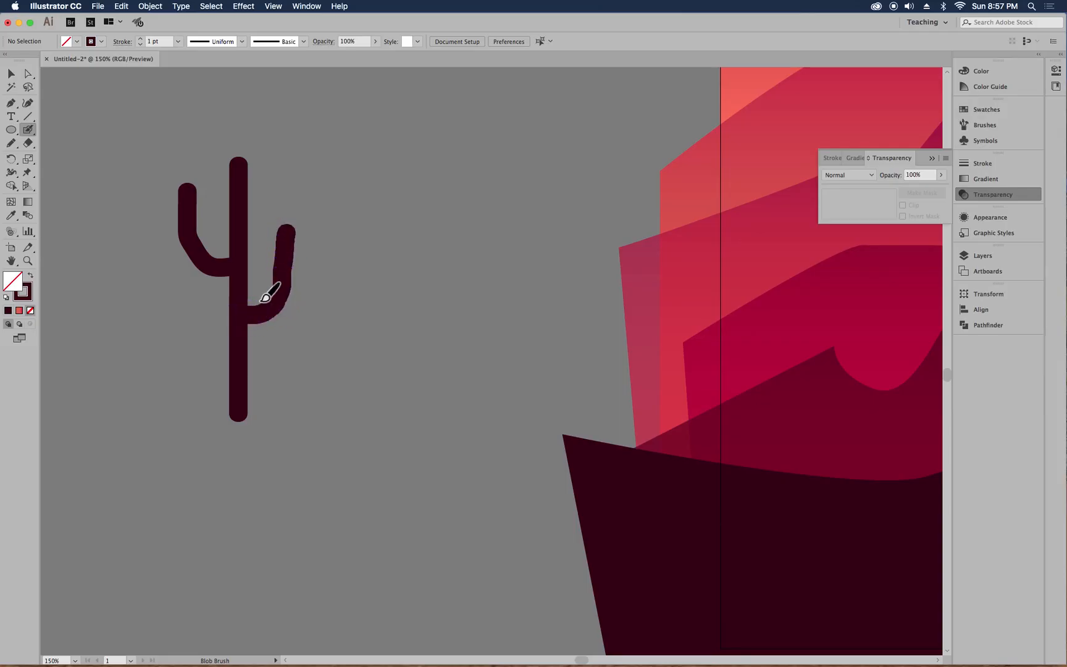
- Thicken the lower bend of the cactus's right arm and widen the lower half of its trunk with extra brush strokes
drag(254, 321, 281, 297)
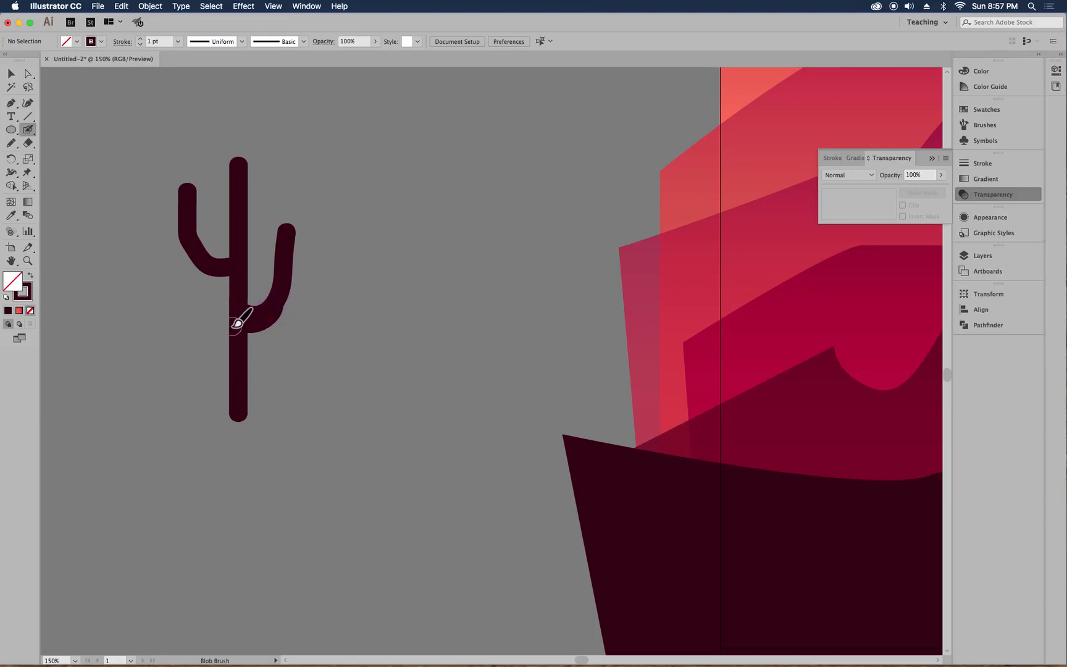
drag(246, 303, 231, 426)
drag(250, 360, 247, 424)
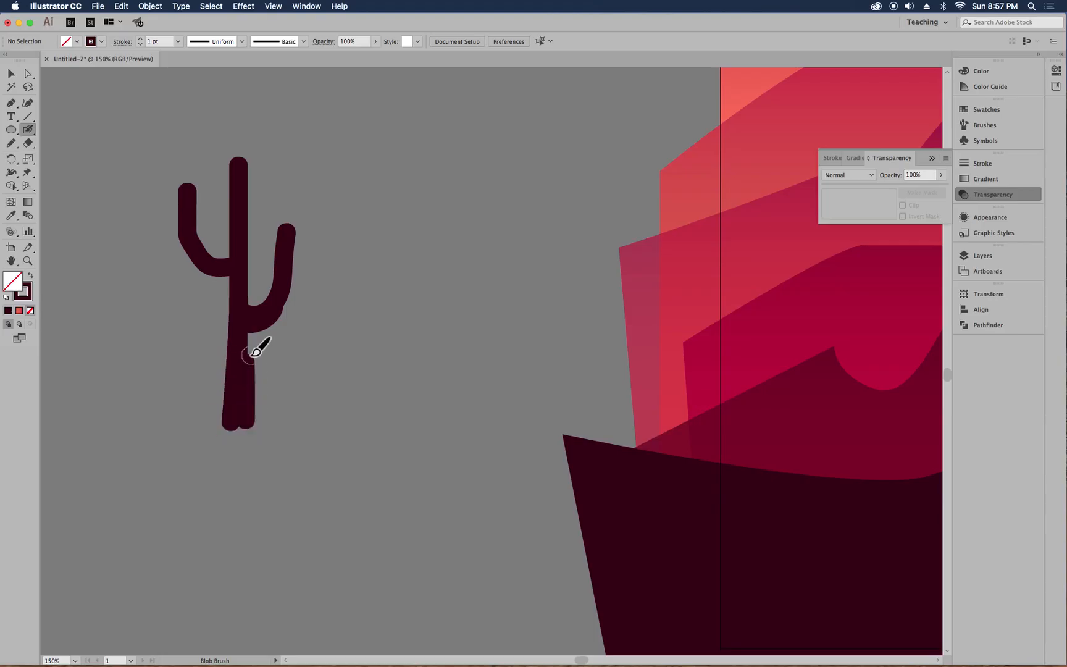
drag(249, 355, 246, 298)
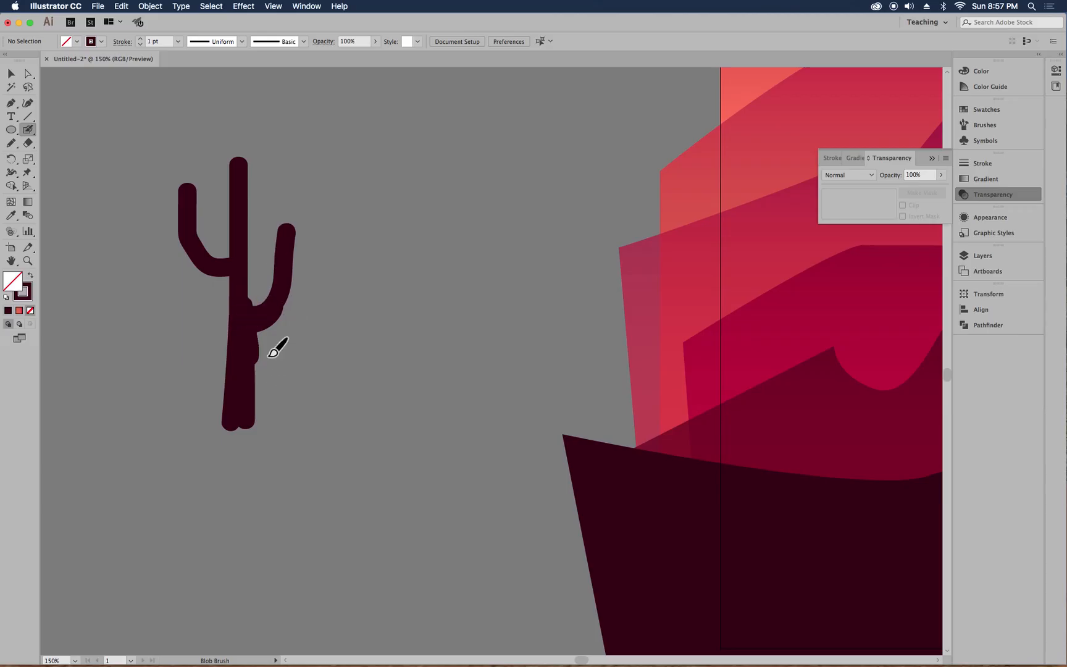
- Remove the bulging anchor on the trunk's right side with the Pen tool, curve the underside of the right arm smoothly, and deselect the cactus
click(28, 74)
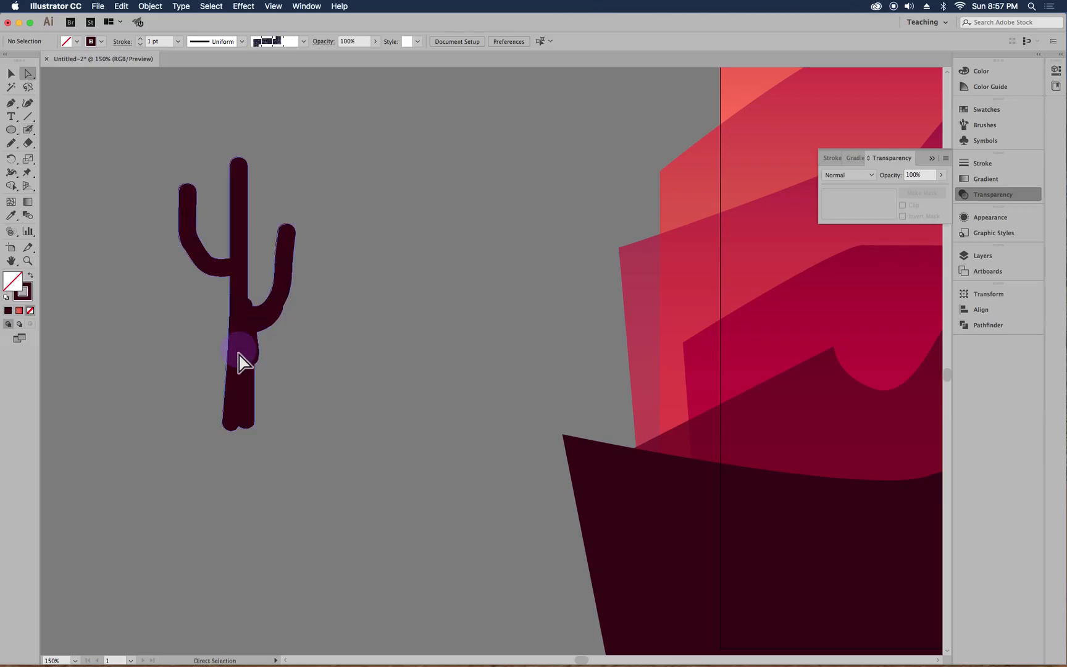
click(241, 363)
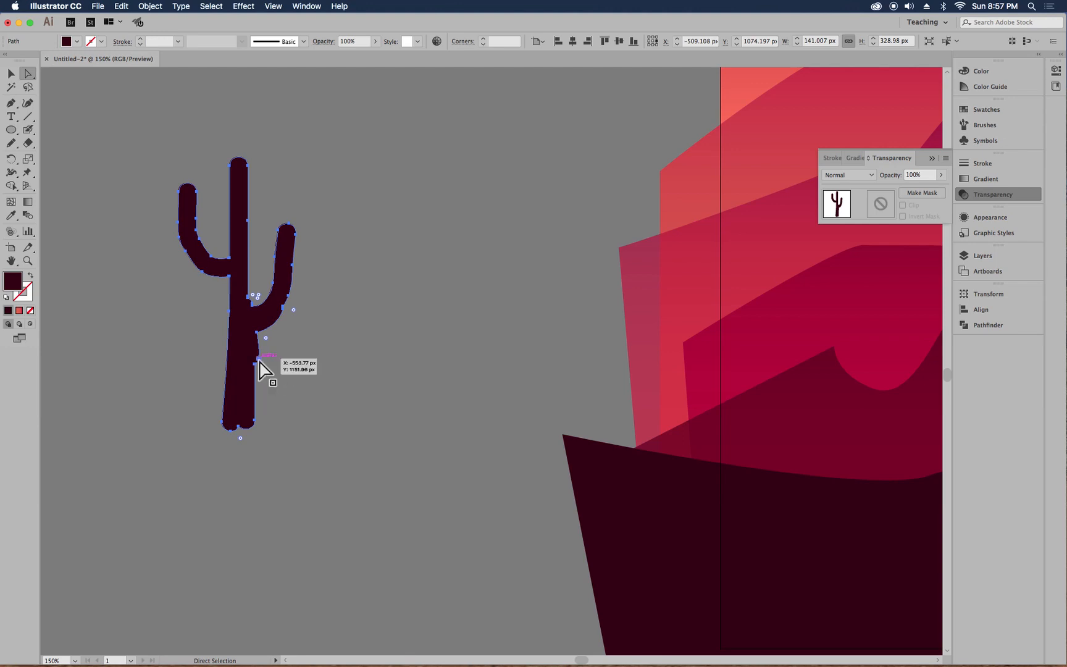
click(11, 103)
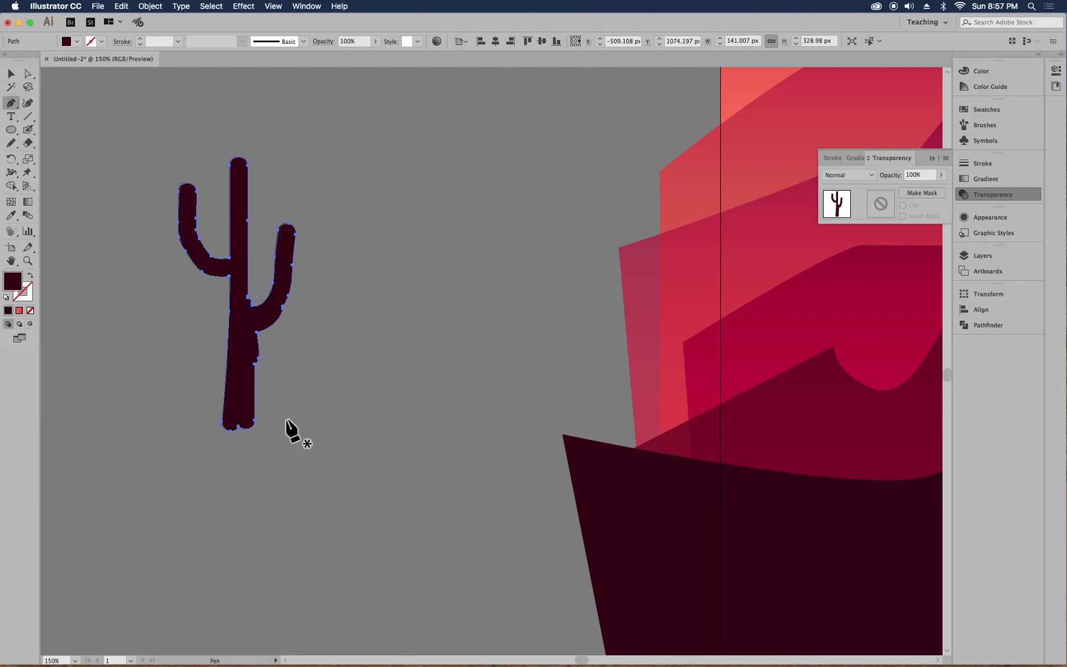
click(258, 360)
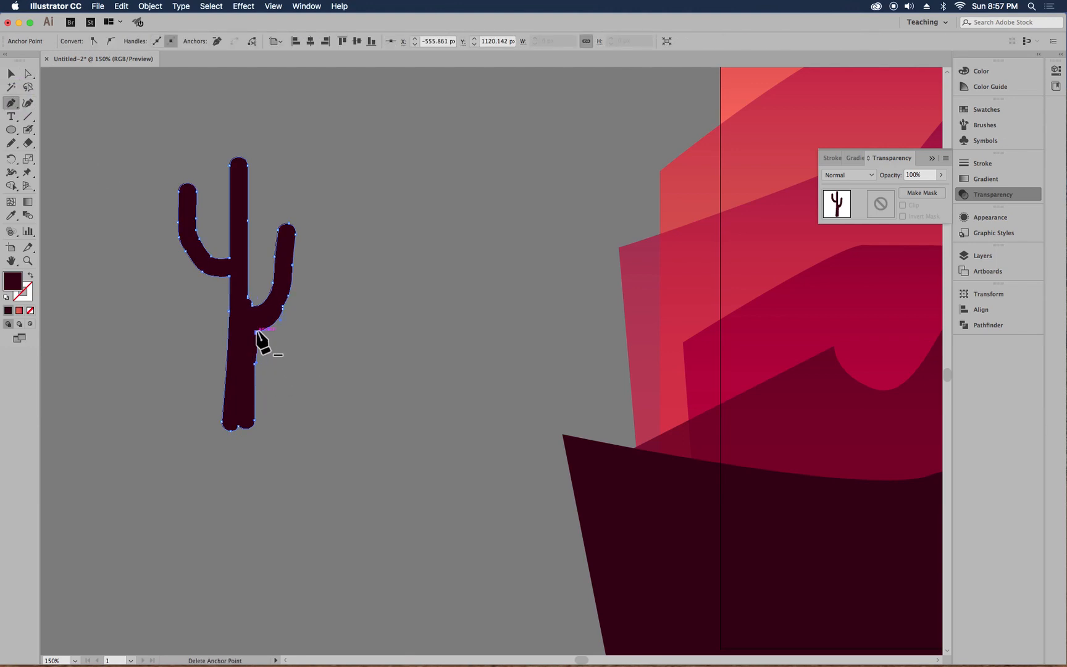
drag(257, 332, 270, 344)
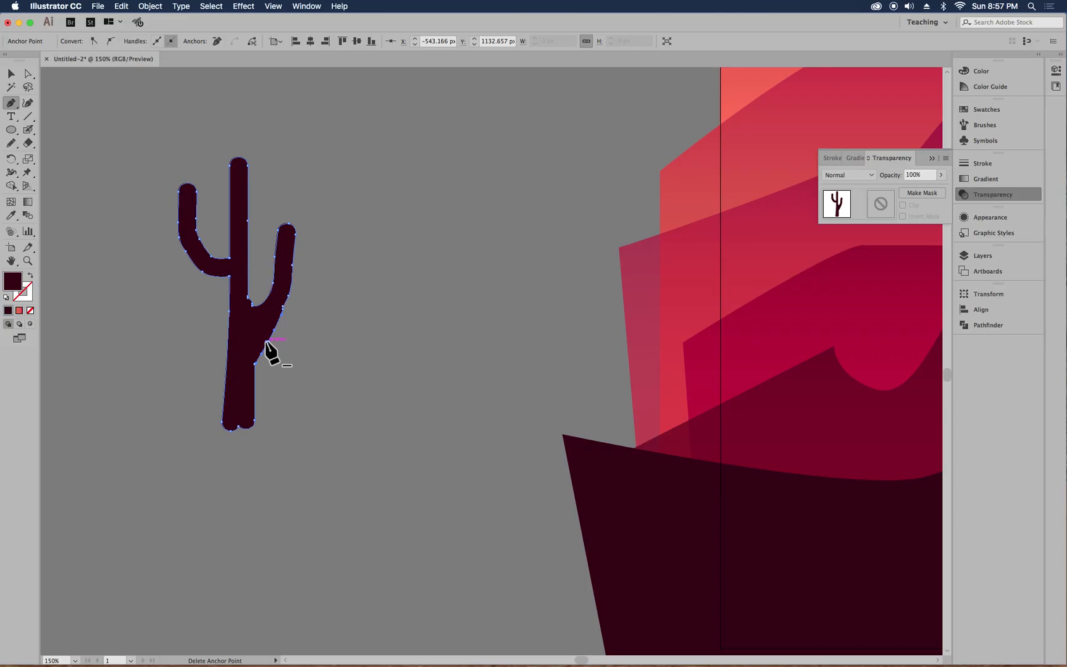
drag(267, 340, 258, 336)
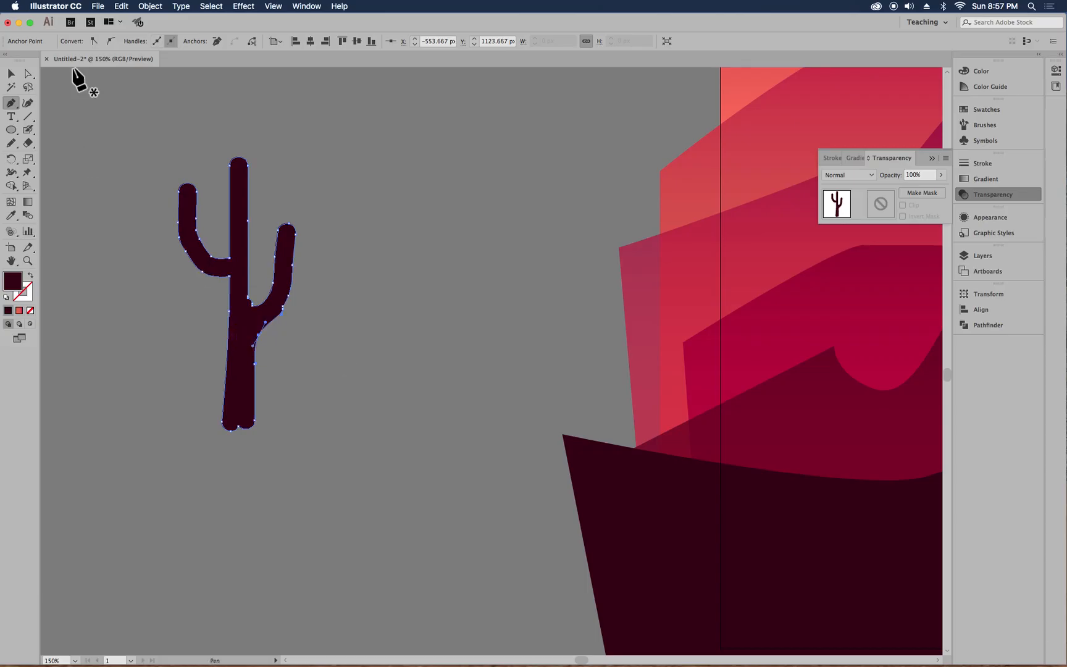
click(11, 73)
click(108, 279)
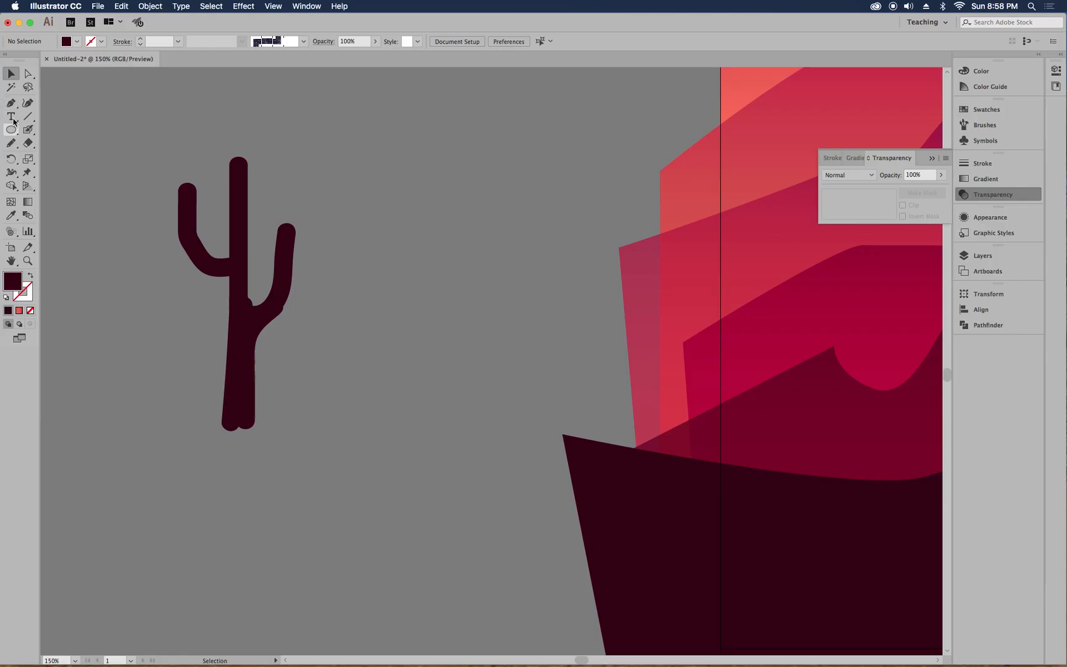
- Shrink the Blob Brush and smooth the right arm of the cactus, filling the notch where it meets the trunk
click(27, 130)
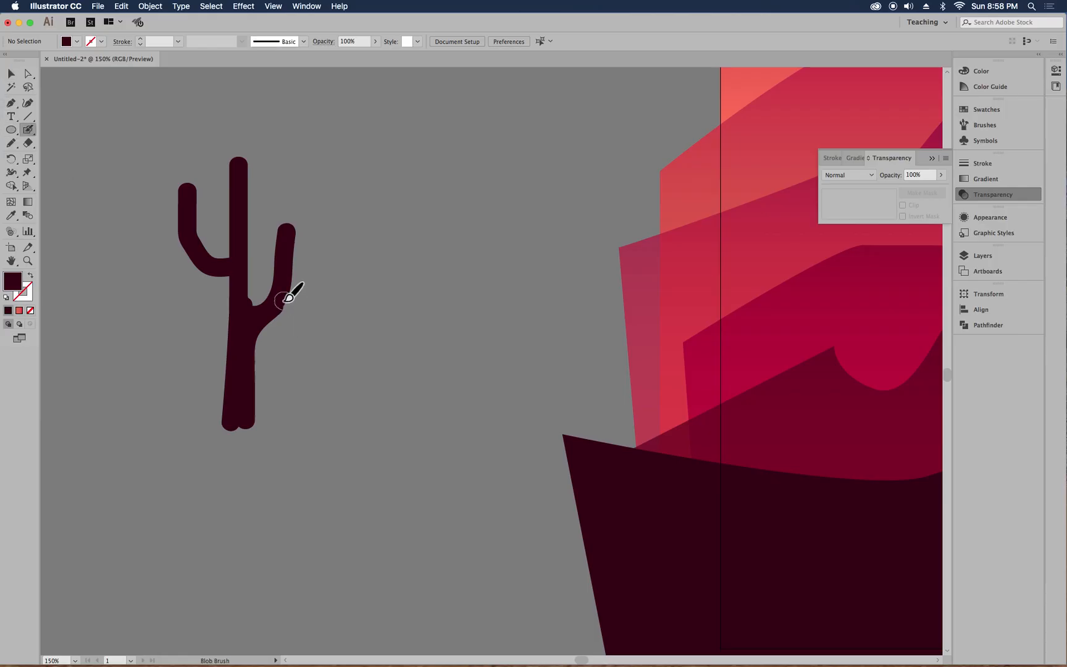
key(bracketleft)
key(bracketleft)
key(bracketleft)
key(bracketleft)
key(bracketleft)
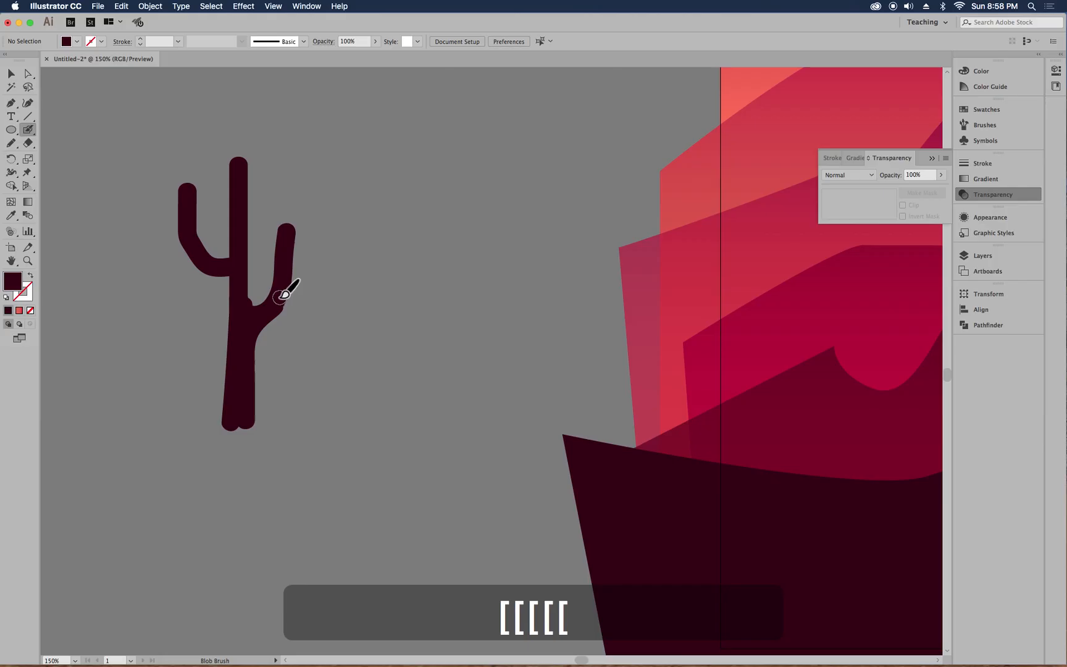
mouse_move(280, 296)
mouse_down()
mouse_move(226, 314)
mouse_move(274, 301)
mouse_move(248, 302)
mouse_move(267, 304)
mouse_move(288, 255)
mouse_up()
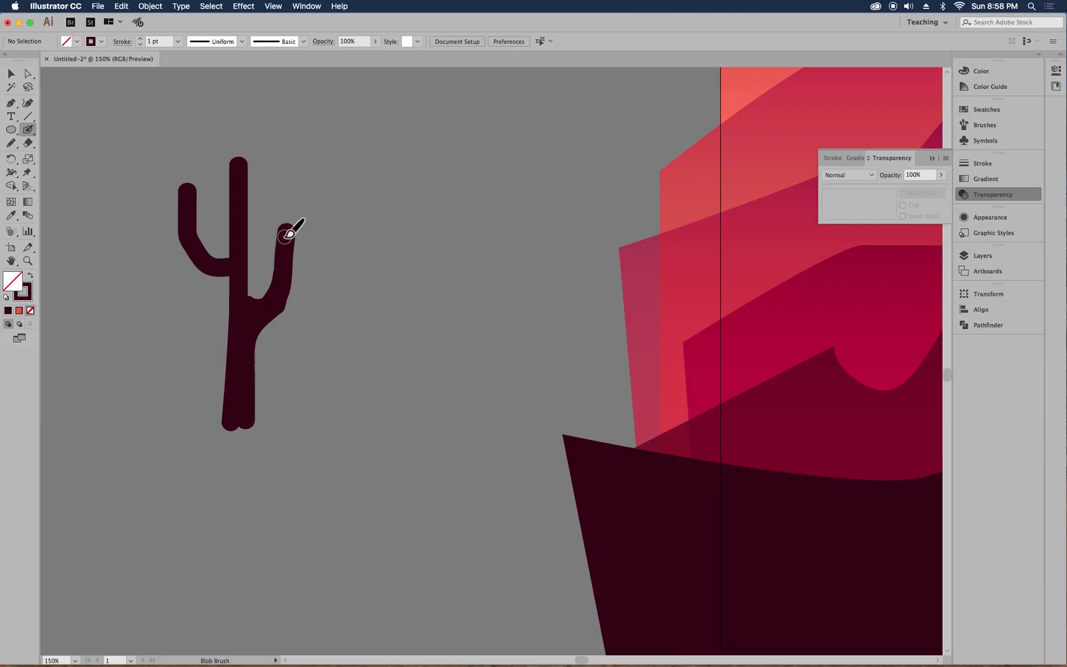
drag(286, 233, 288, 270)
- Paint two smaller cacti between the large cactus and the artboard, both with two arms and one with an extra side stub
drag(400, 329, 404, 456)
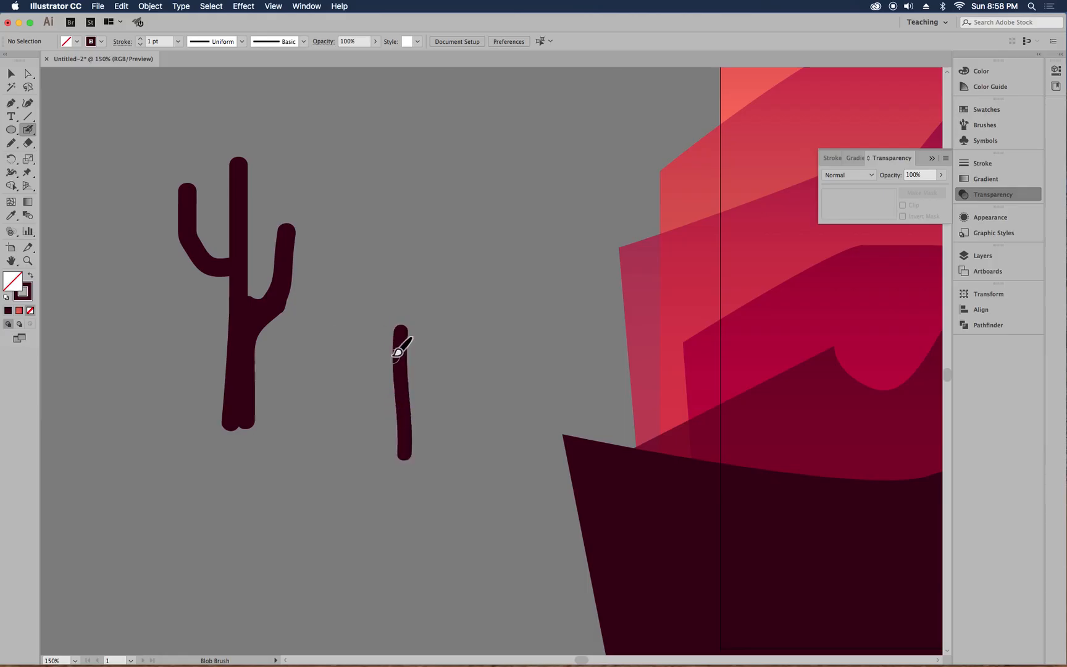
mouse_move(372, 295)
mouse_down()
mouse_move(375, 340)
mouse_move(407, 397)
mouse_move(418, 351)
mouse_up()
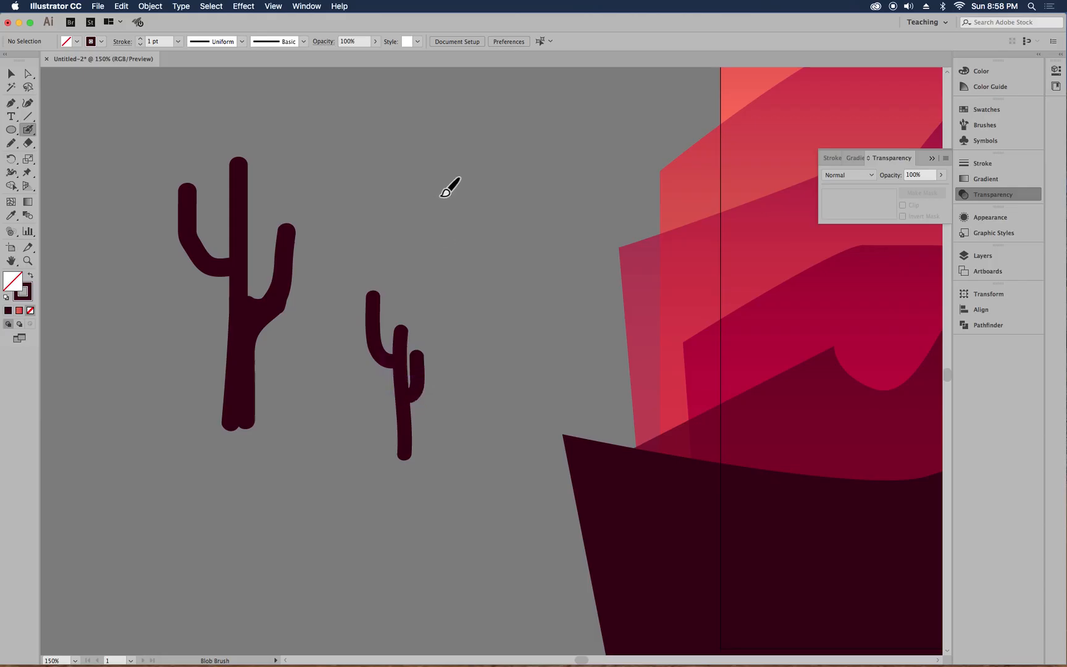
mouse_move(485, 172)
mouse_down()
mouse_move(495, 258)
mouse_move(517, 259)
mouse_up()
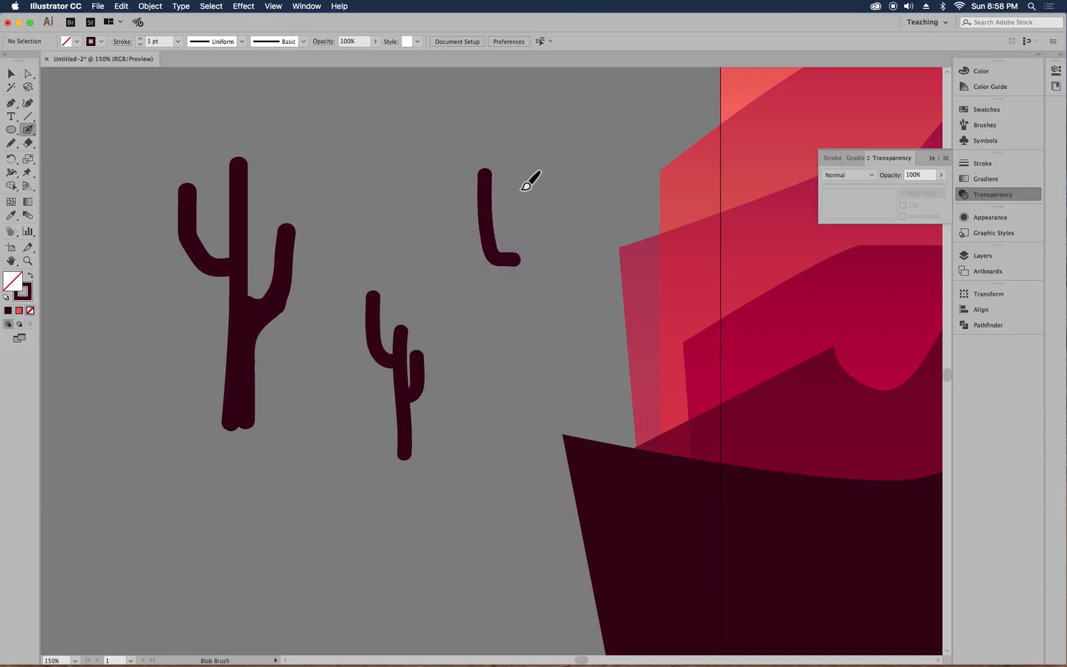
drag(518, 185, 526, 326)
drag(480, 204, 463, 196)
mouse_move(530, 266)
mouse_down()
mouse_move(529, 285)
mouse_move(544, 247)
mouse_up()
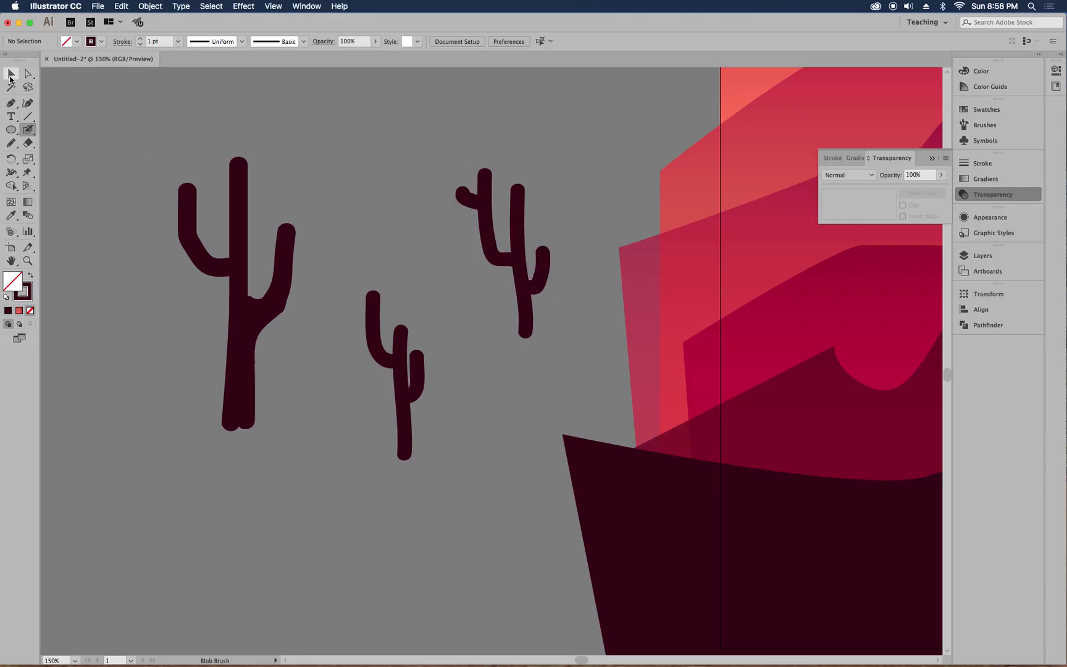
- Move the large cactus onto the left part of the artboard with its base sunk into the dark front hill, then deselect it
click(10, 76)
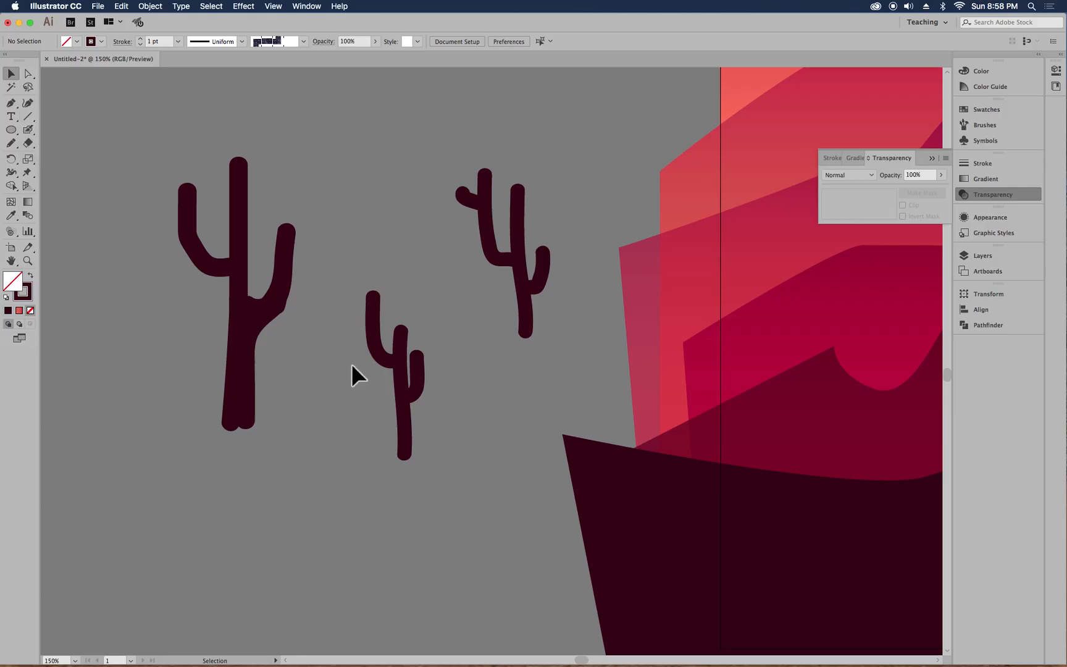
key(super+minus)
key(super+minus)
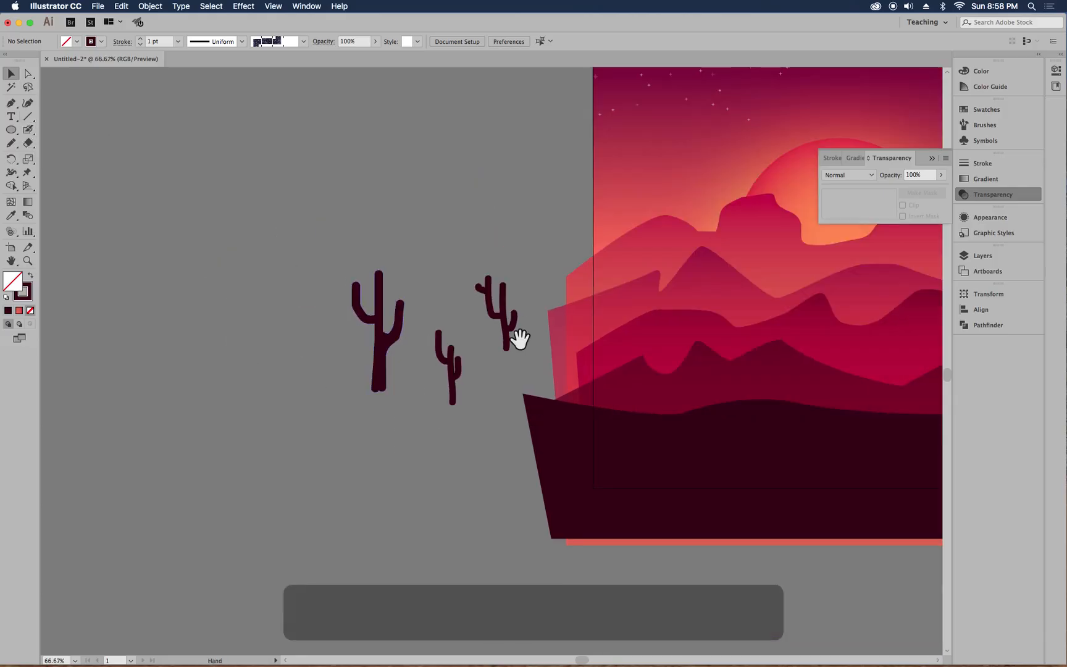
drag(499, 395, 269, 371)
drag(150, 343, 426, 376)
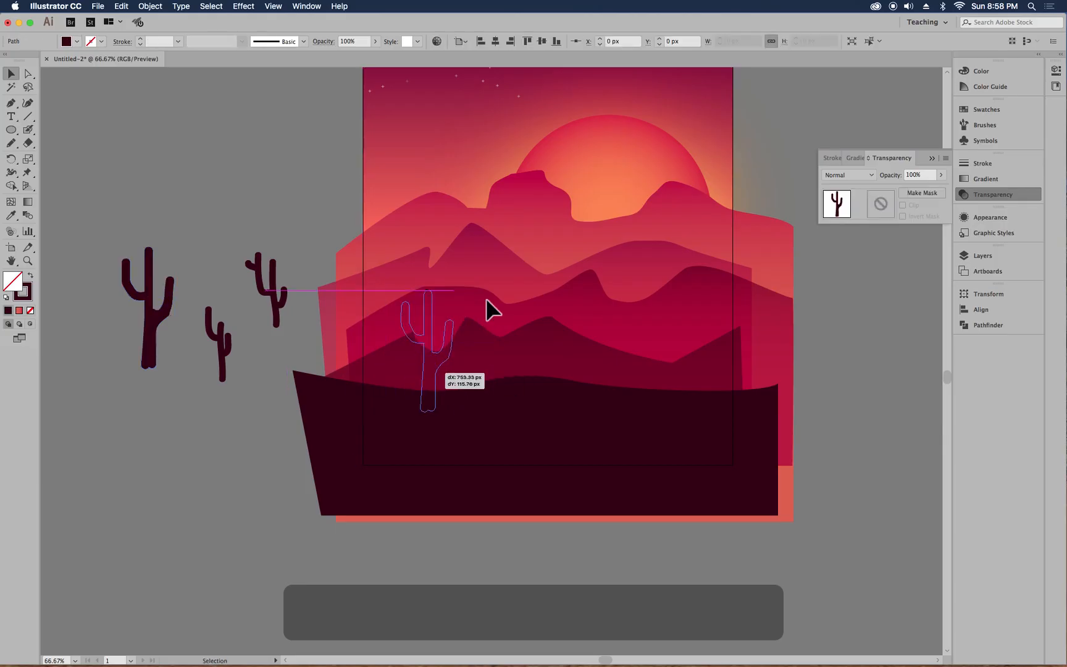
drag(400, 289, 389, 280)
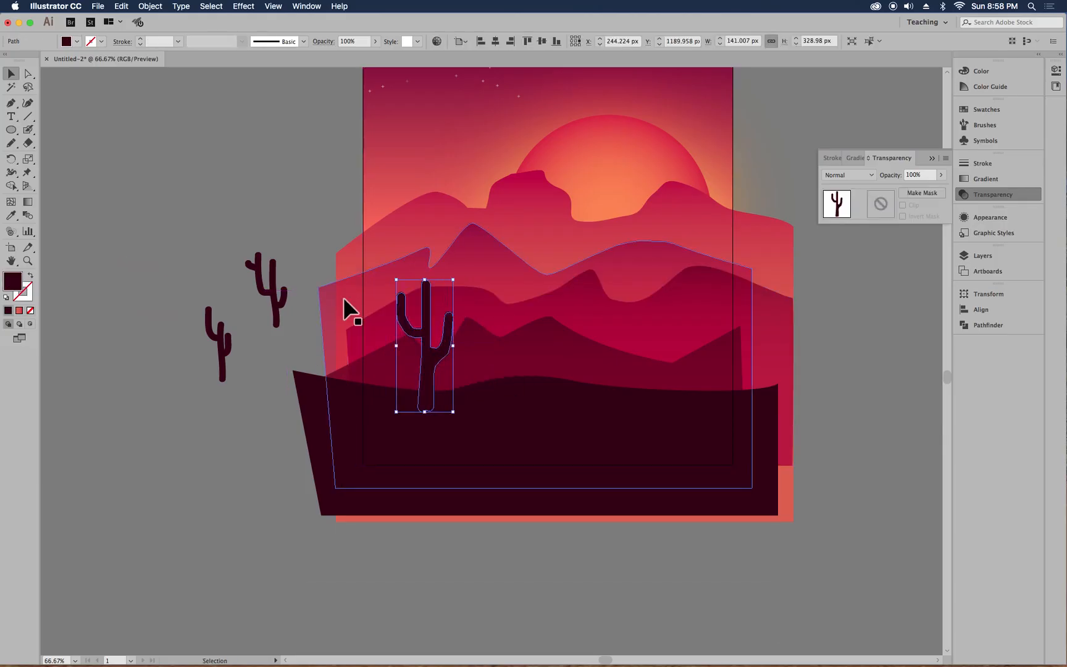
click(125, 318)
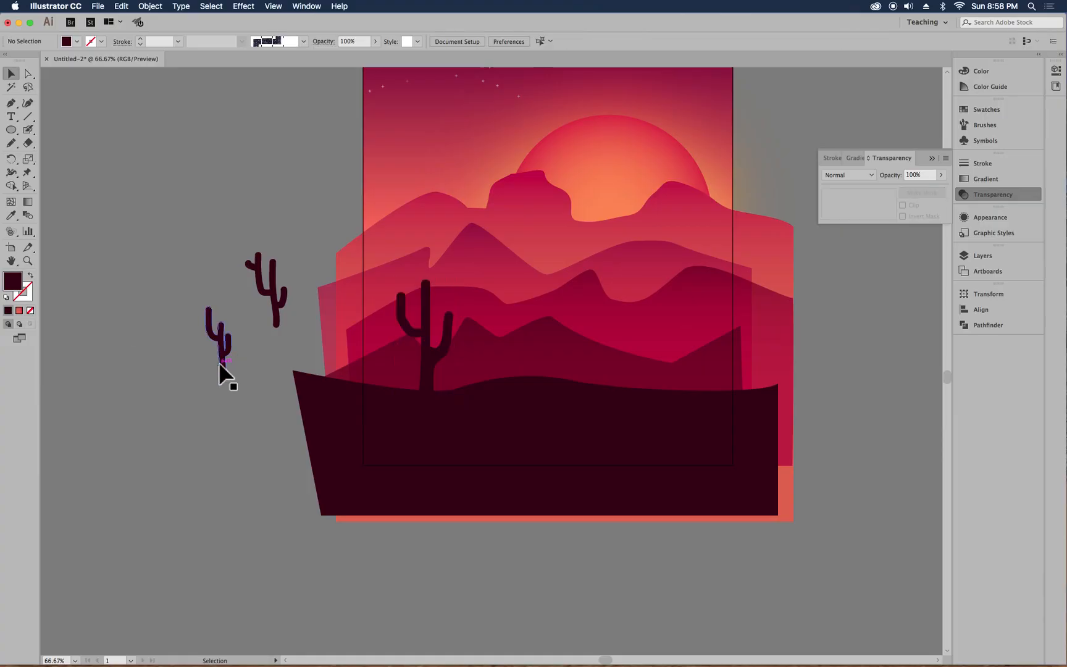
- Place the smallest cactus on the front hill's central crest and the other small cactus near the artboard's right edge, leaving nothing selected
drag(227, 365, 556, 346)
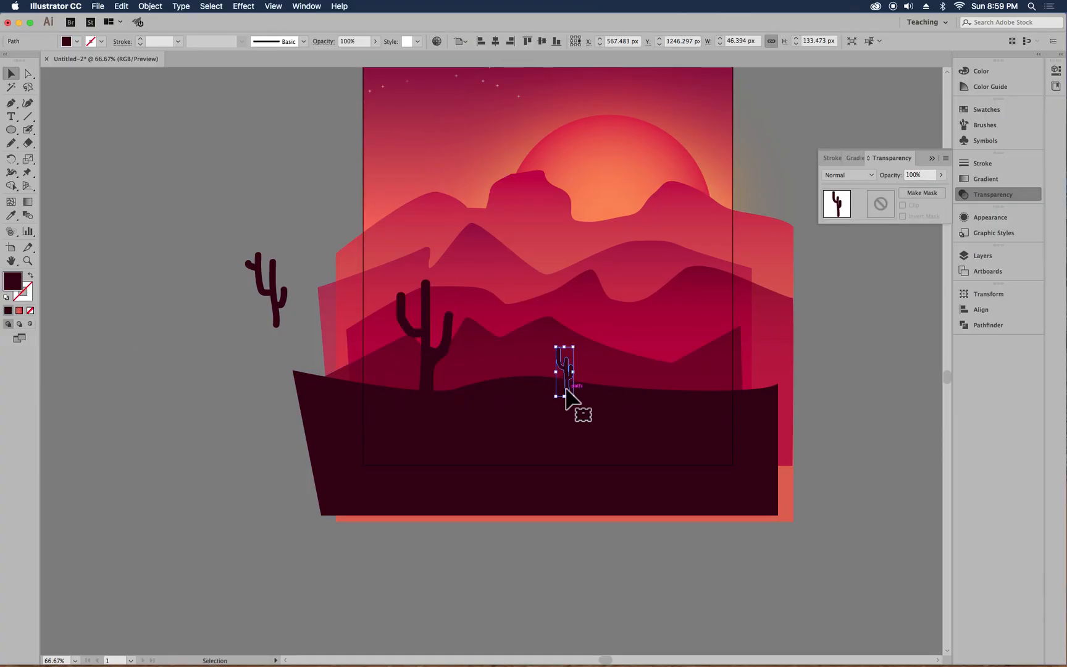
mouse_move(565, 389)
mouse_down()
mouse_move(543, 385)
mouse_move(555, 384)
mouse_up()
click(303, 294)
drag(273, 301, 698, 386)
click(881, 411)
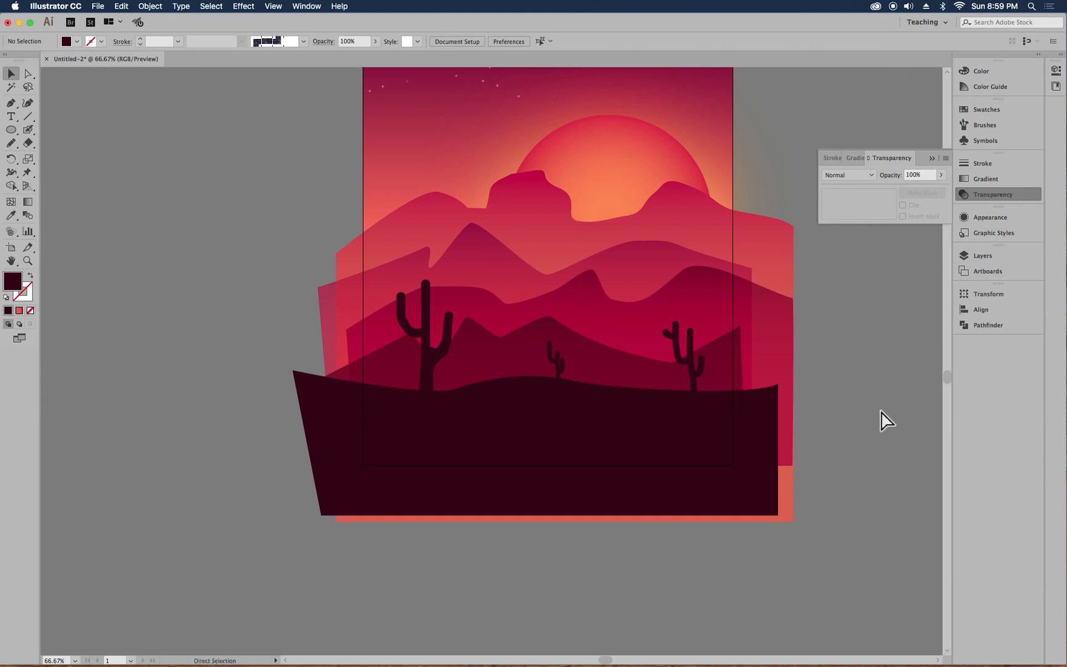
- Remove the side stub from the right cactus's upper-left arm by deleting its anchor points with the Pen tool
key(super+equal)
key(super+equal)
key(space)
drag(869, 322, 414, 301)
click(28, 74)
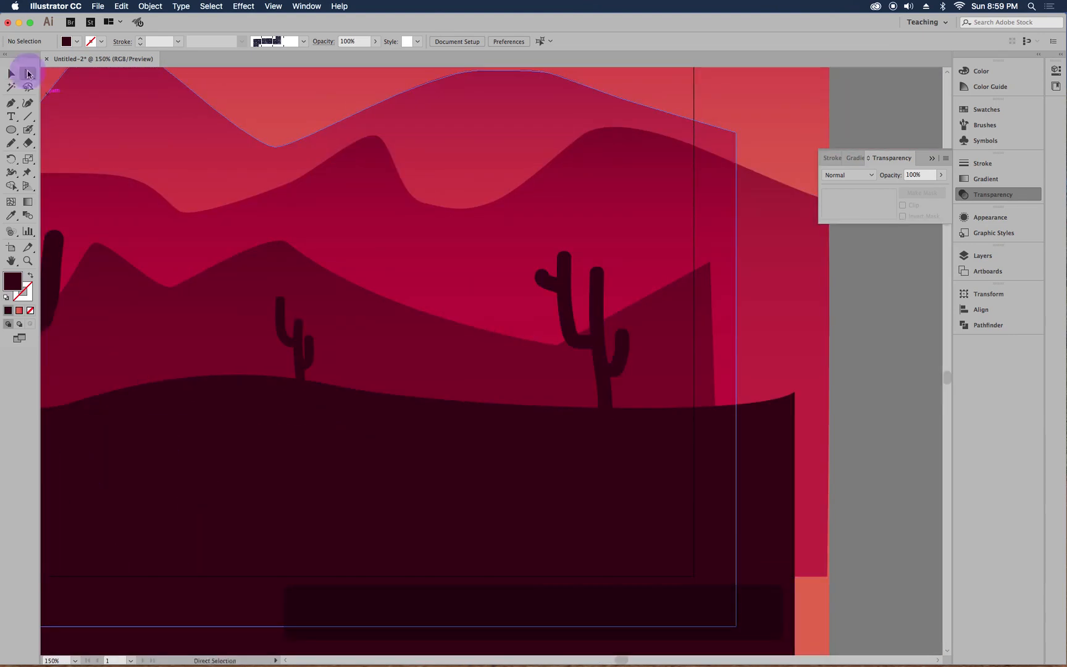
click(551, 280)
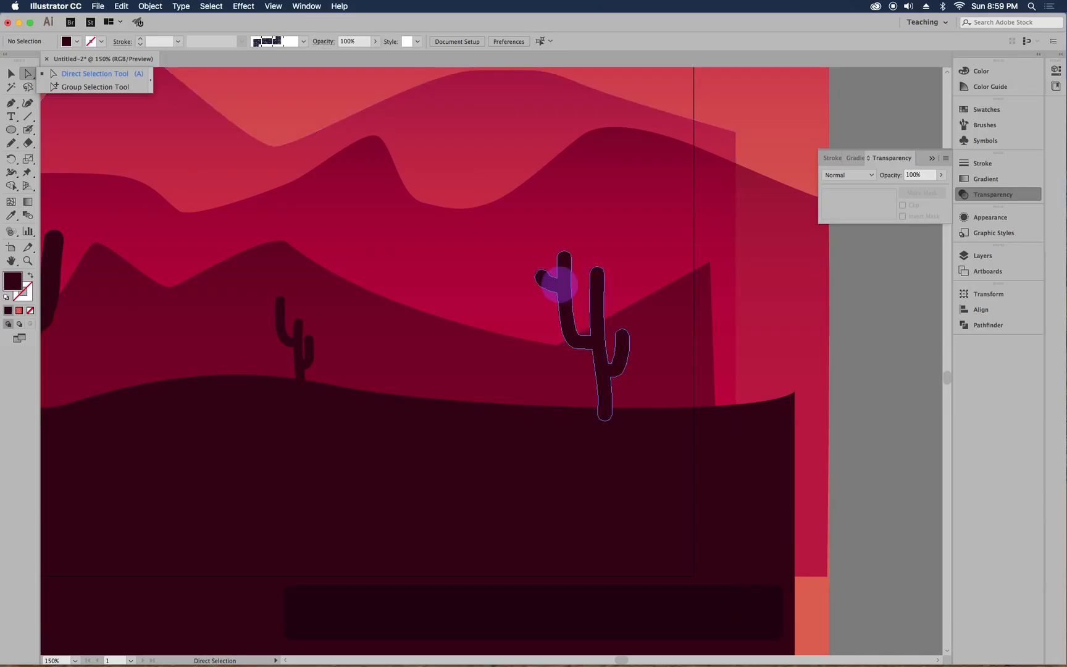
click(11, 103)
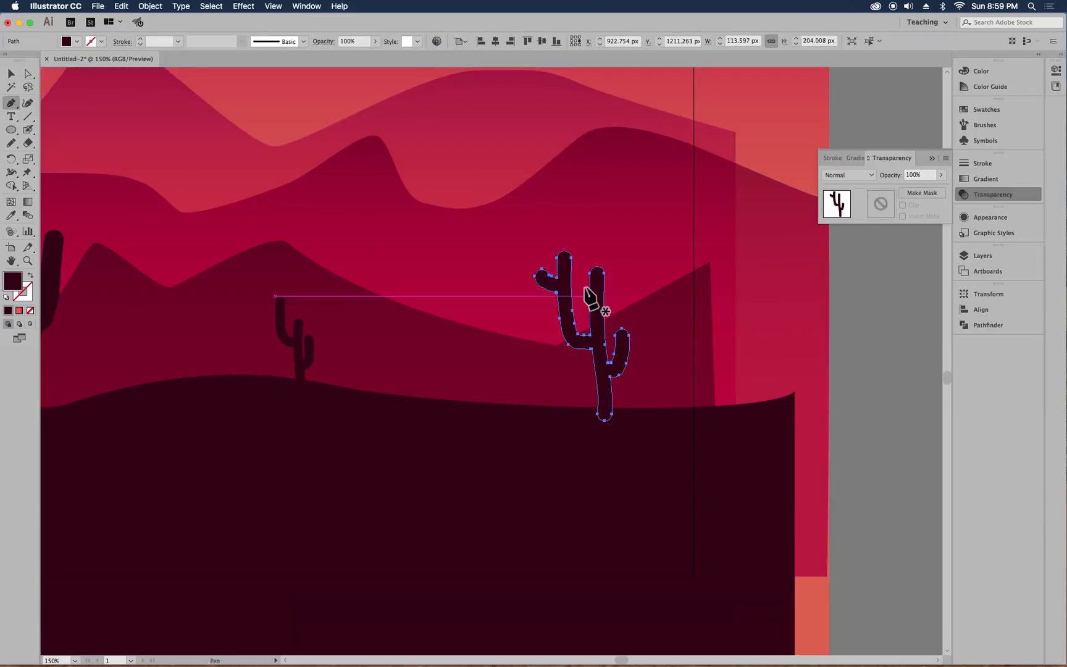
click(541, 272)
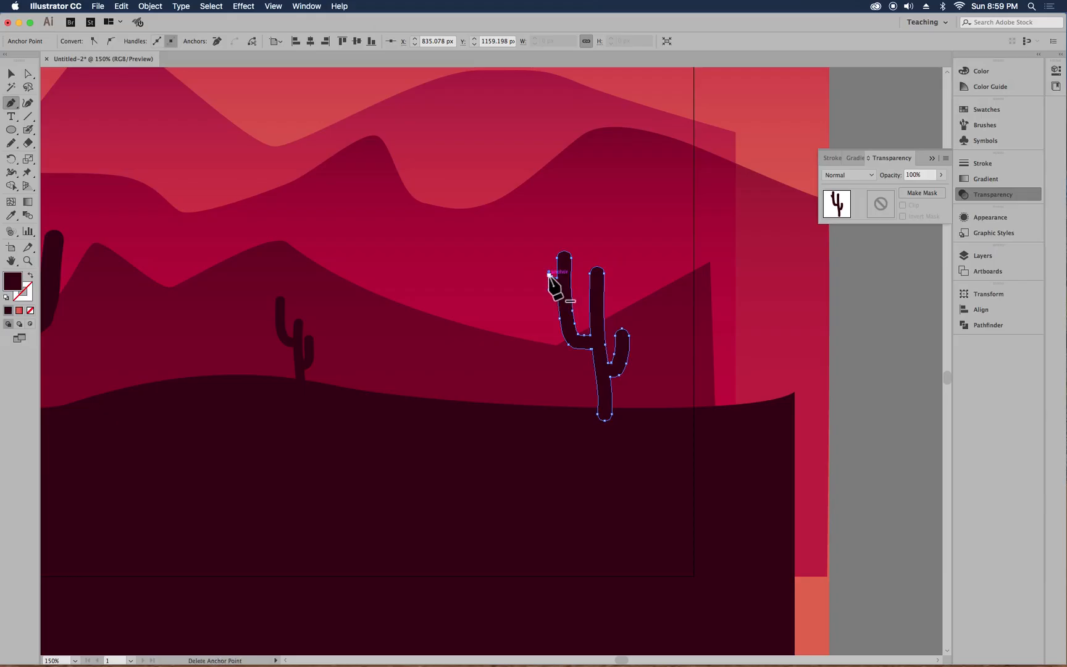
click(549, 275)
click(553, 278)
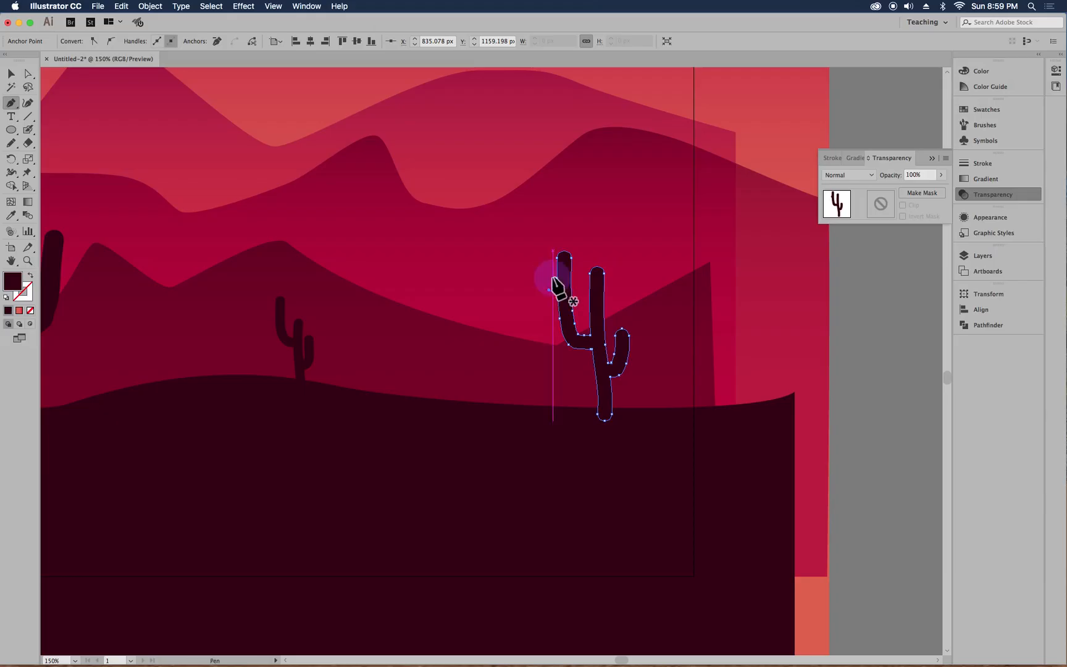
click(555, 290)
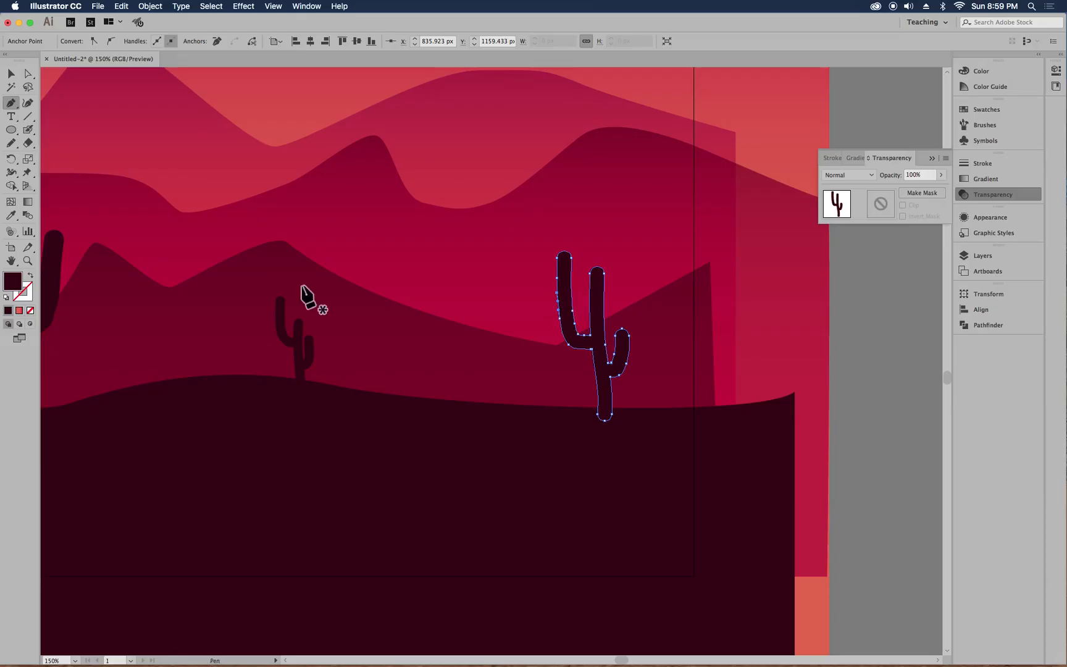
- Select the dark front hill, shrink the Blob Brush, and try a short grass stroke beside the large cactus, undoing it
click(12, 73)
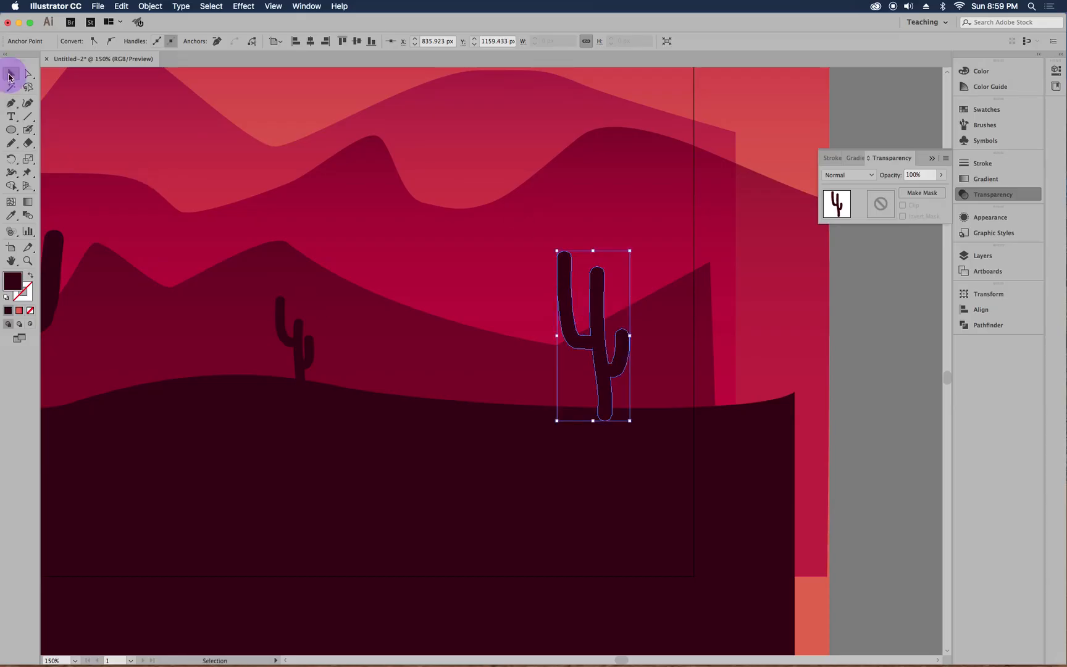
click(215, 428)
drag(215, 427, 472, 456)
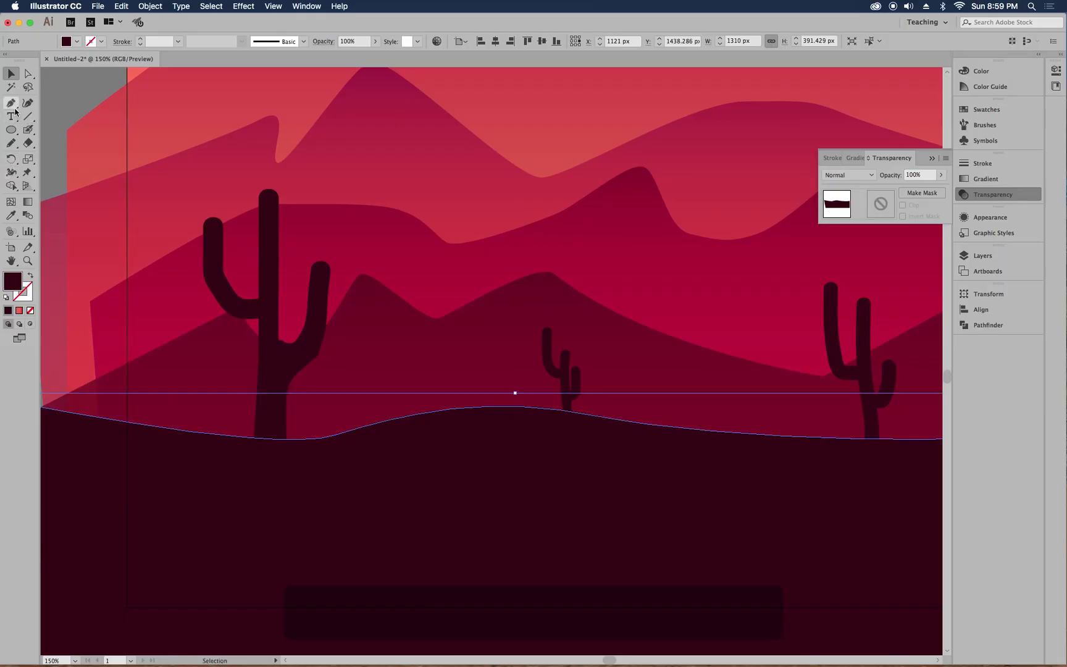
click(29, 131)
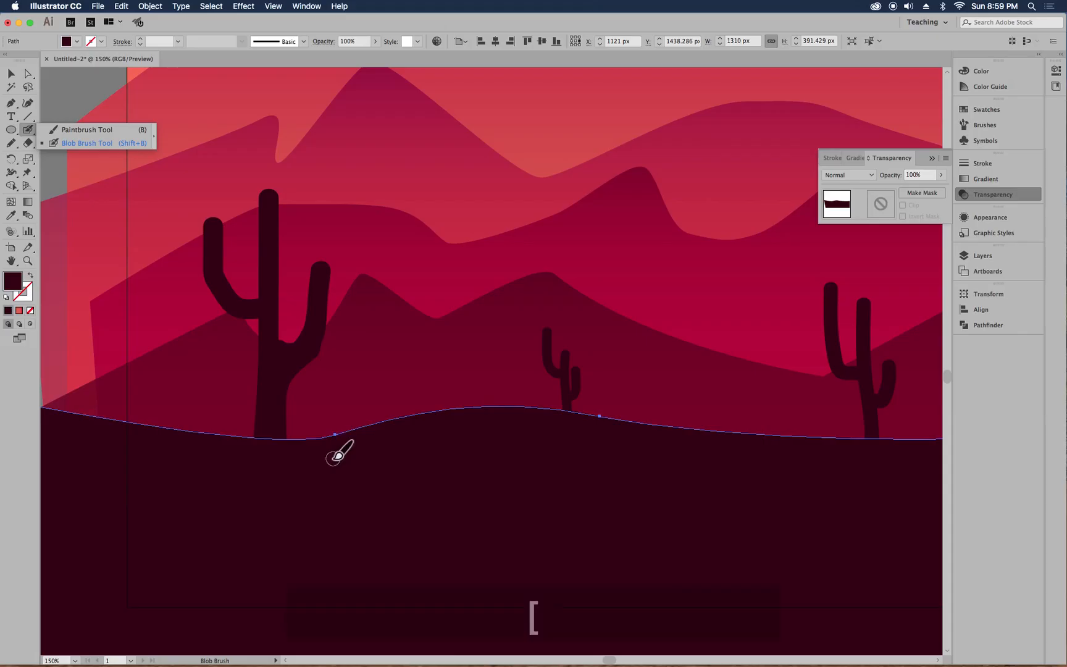
key(bracketleft)
key(bracketleft)
key(bracketleft)
key(bracketleft)
key(bracketleft)
key(bracketleft)
key(bracketleft)
key(bracketleft)
key(bracketleft)
key(bracketleft)
key(bracketleft)
key(bracketleft)
key(bracketleft)
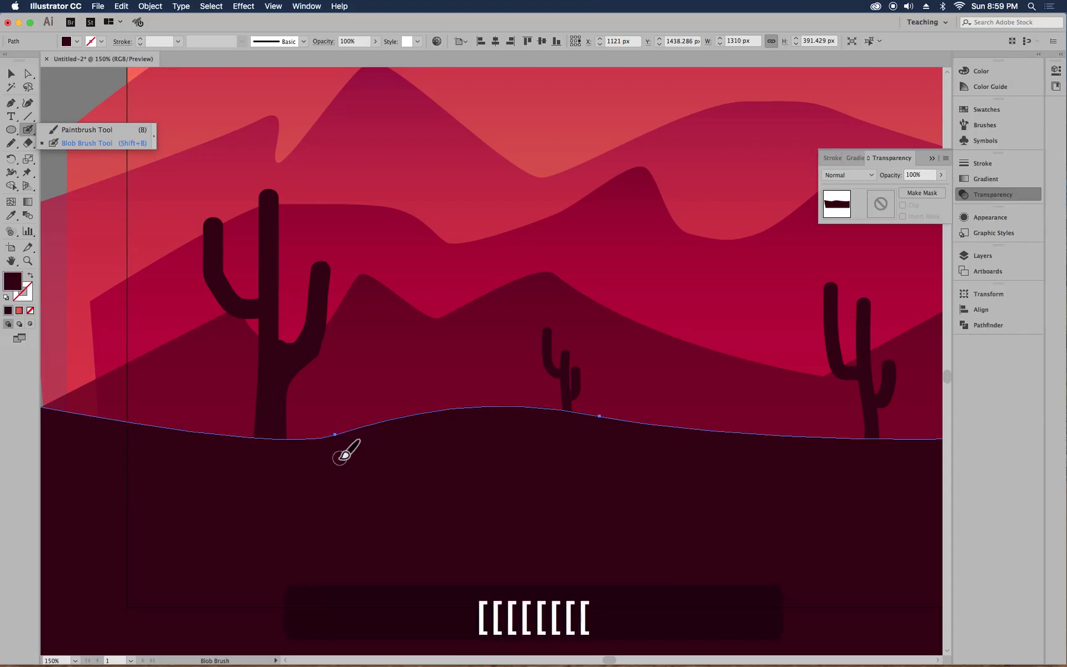
drag(337, 435, 341, 430)
key(super+z)
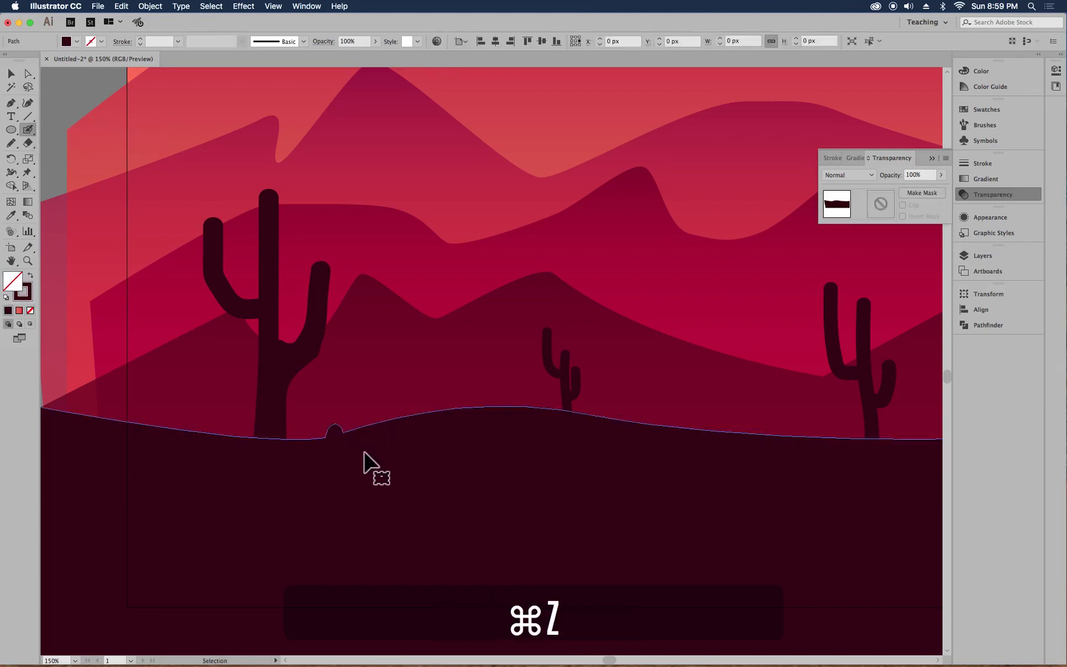
- Try painting a grass blade on the hill's crest with the 5 pt. Flat brush and undo the attempt
click(984, 125)
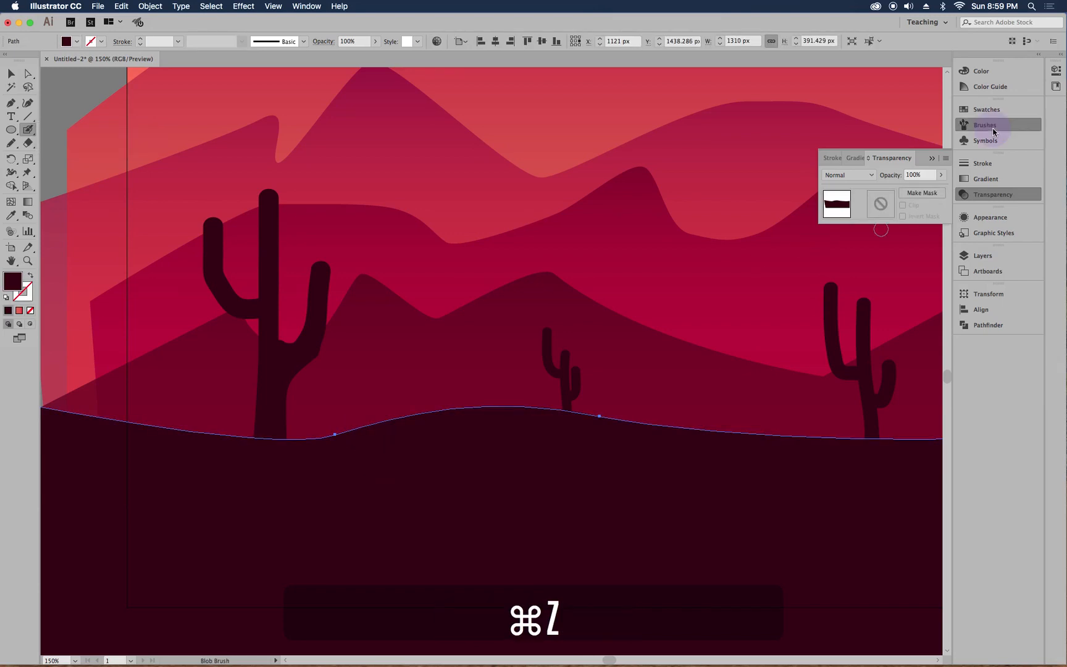
drag(942, 175, 942, 247)
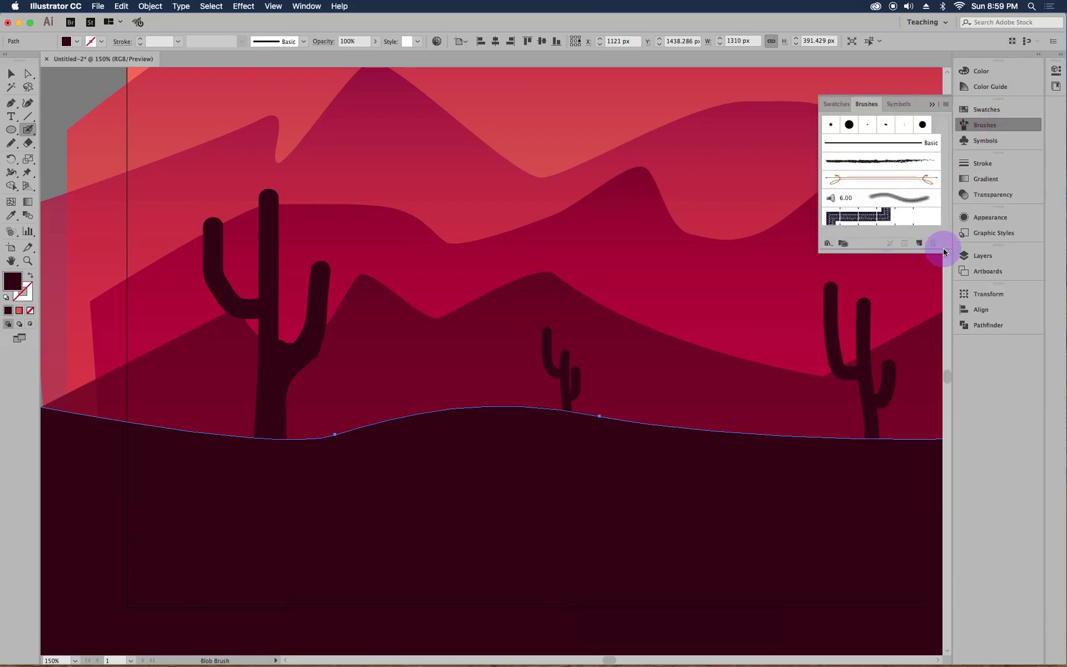
click(902, 126)
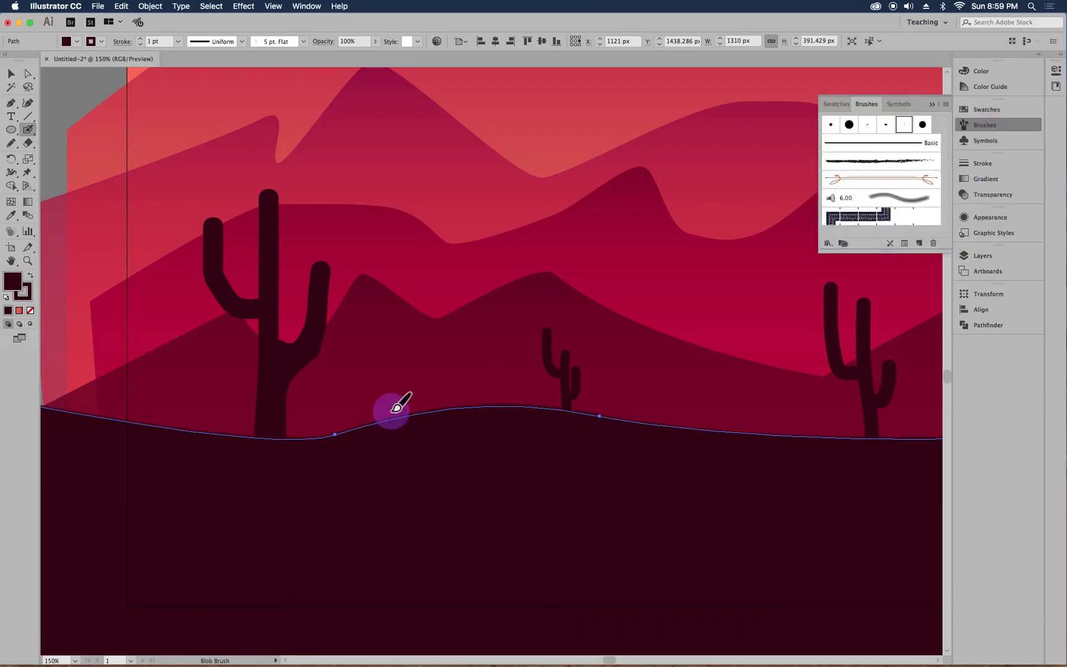
key(super+shift+a)
drag(391, 422, 389, 413)
key(super+z)
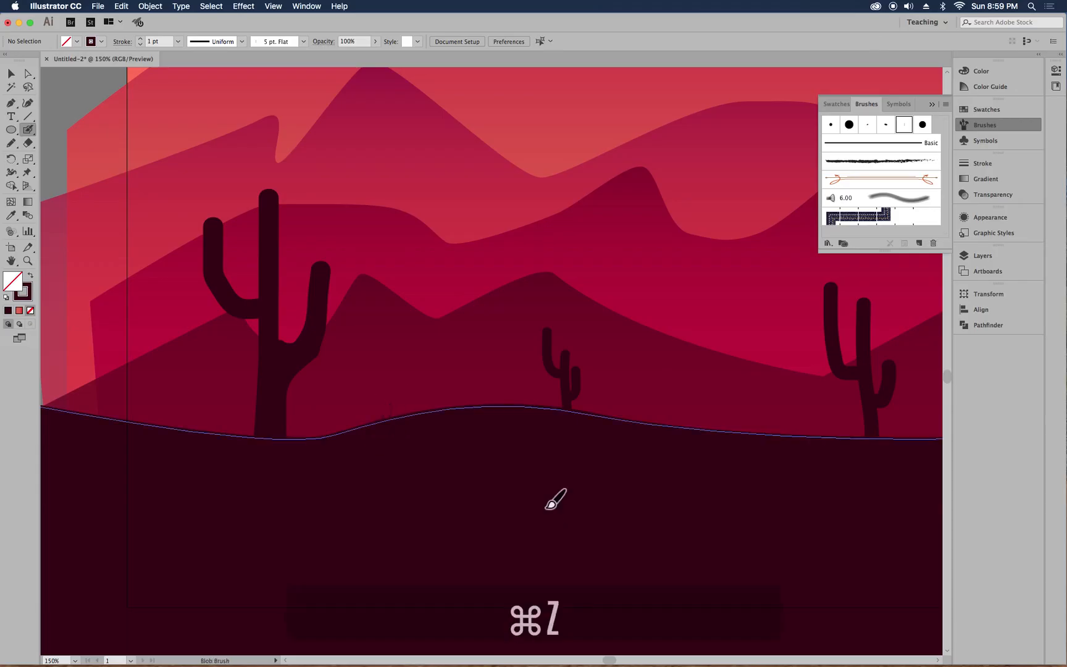
key(super+z)
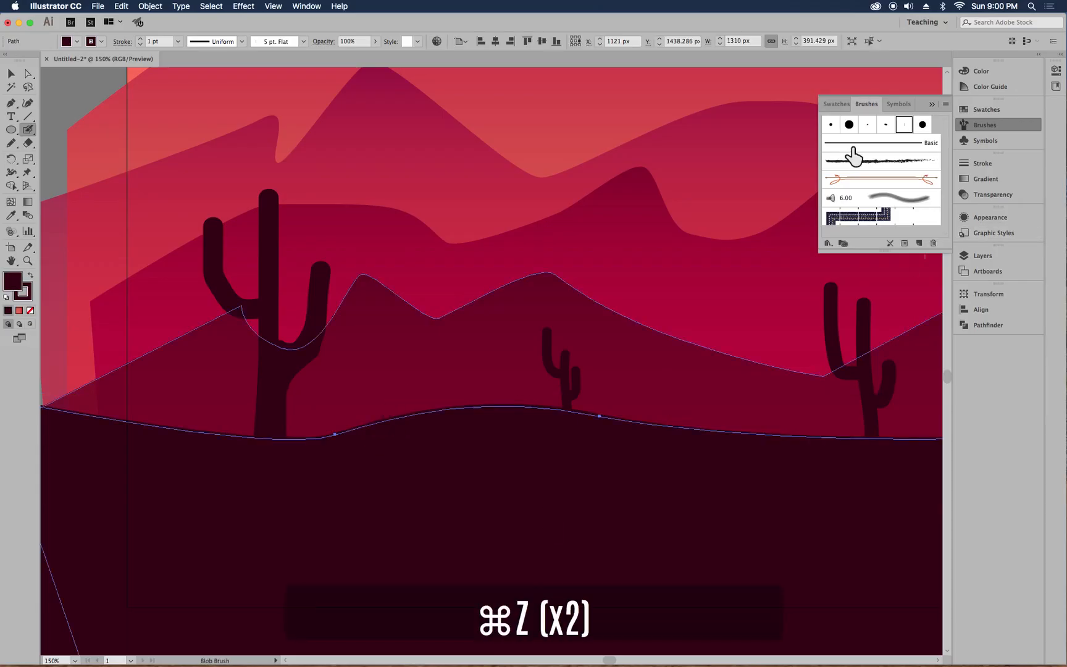
- Paint small grass tufts with the 5 pt. Oval brush along the crest between the large cactus and the smallest one
click(884, 124)
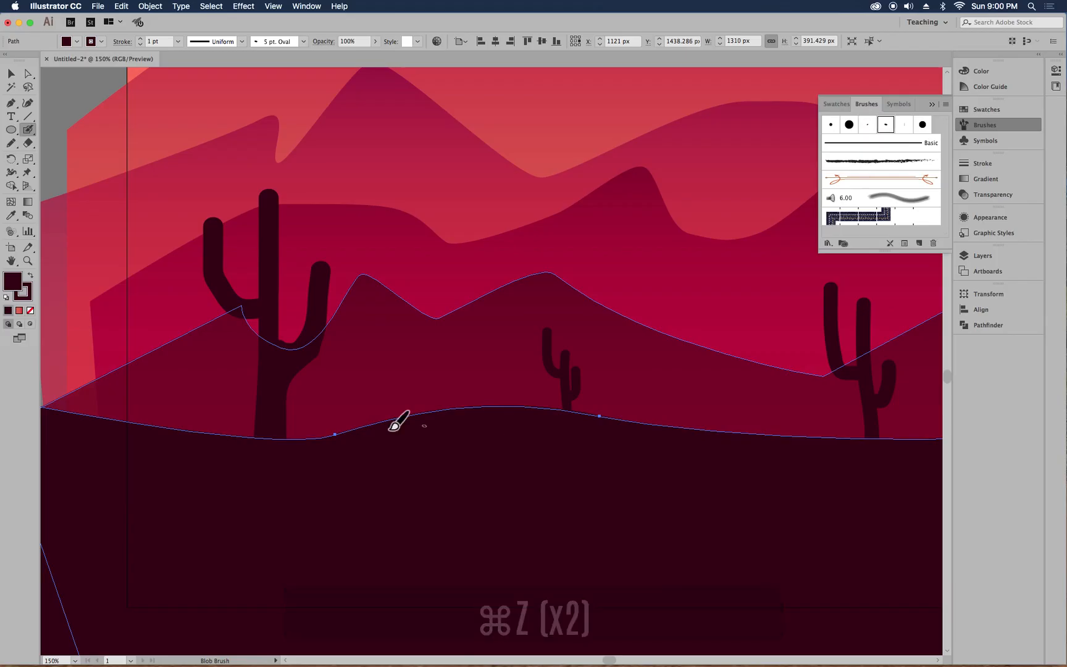
drag(371, 436, 374, 402)
mouse_move(382, 413)
mouse_down()
mouse_move(364, 414)
mouse_move(368, 439)
mouse_up()
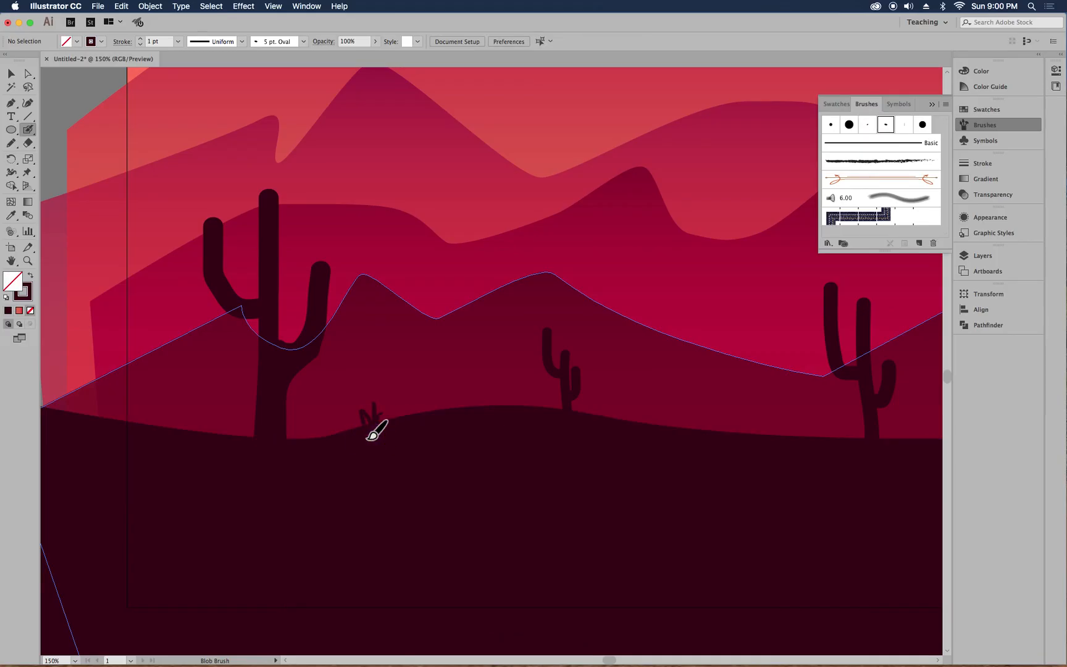
mouse_move(424, 406)
mouse_down()
mouse_move(450, 400)
mouse_move(458, 415)
mouse_move(463, 395)
mouse_move(455, 423)
mouse_move(474, 405)
mouse_up()
mouse_move(471, 391)
mouse_down()
mouse_move(481, 418)
mouse_move(476, 388)
mouse_move(481, 411)
mouse_move(486, 395)
mouse_move(482, 418)
mouse_up()
drag(407, 415, 421, 413)
drag(486, 411, 507, 387)
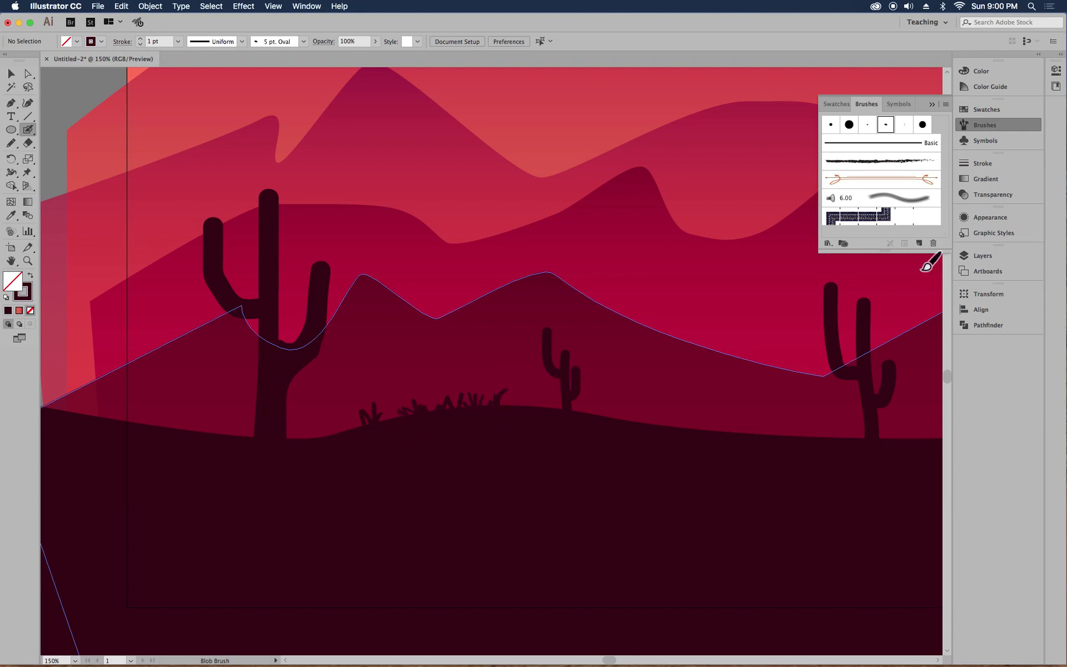
- Browse the brush libraries, try a stroke with the rough textured brush beside the painted grass, and undo it
click(828, 244)
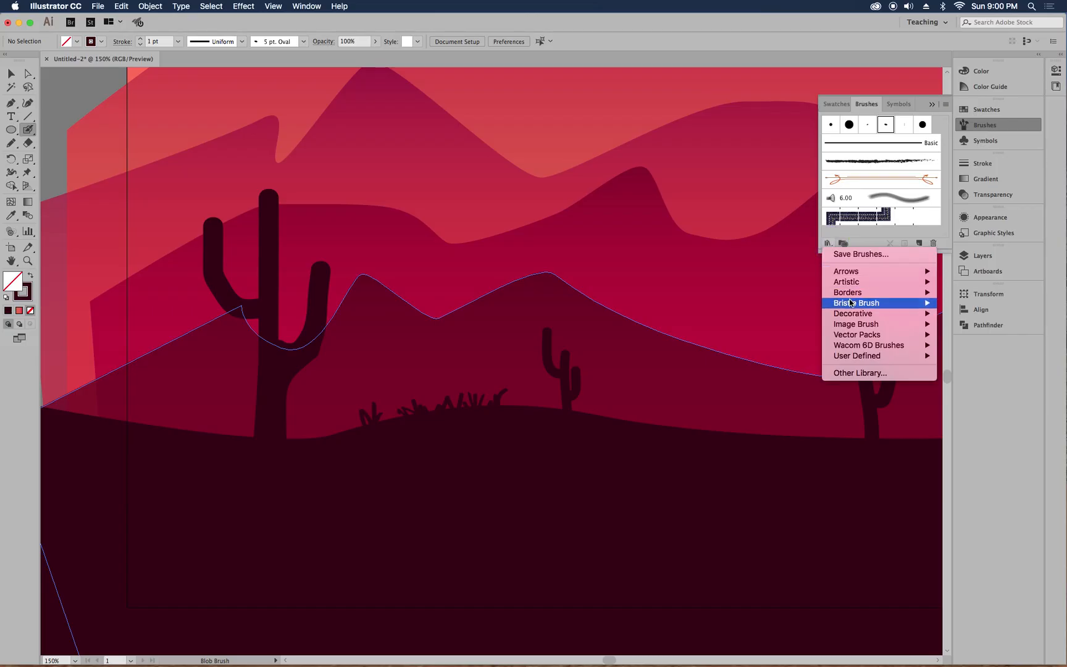
mouse_move(890, 337)
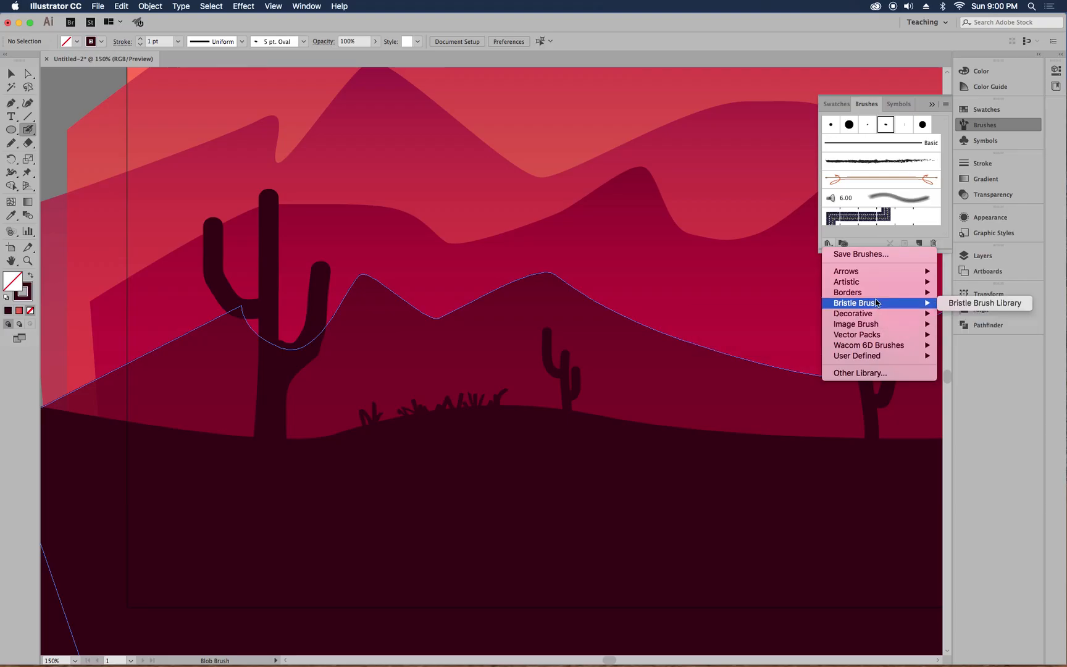
mouse_move(873, 295)
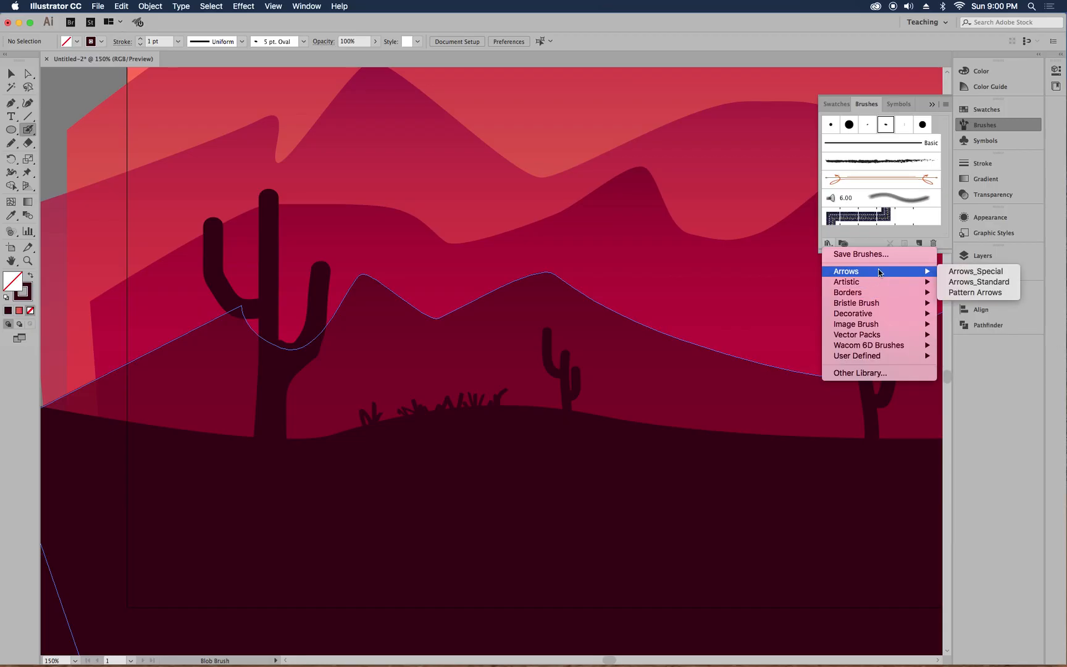
click(917, 216)
click(889, 162)
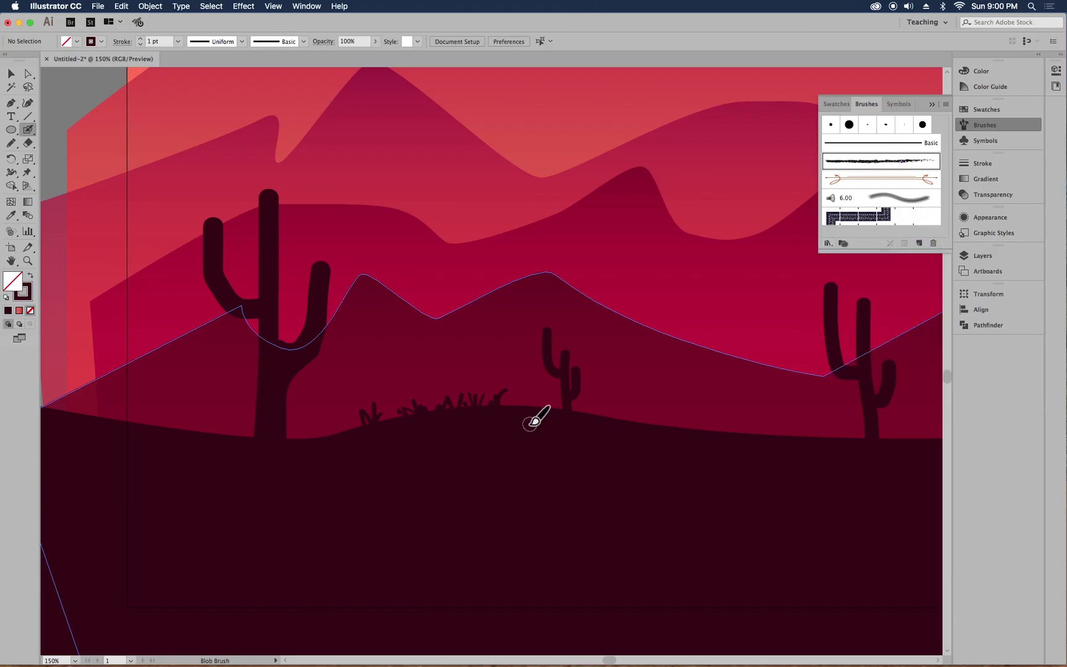
mouse_move(530, 423)
mouse_down()
mouse_move(513, 397)
mouse_move(520, 406)
mouse_up()
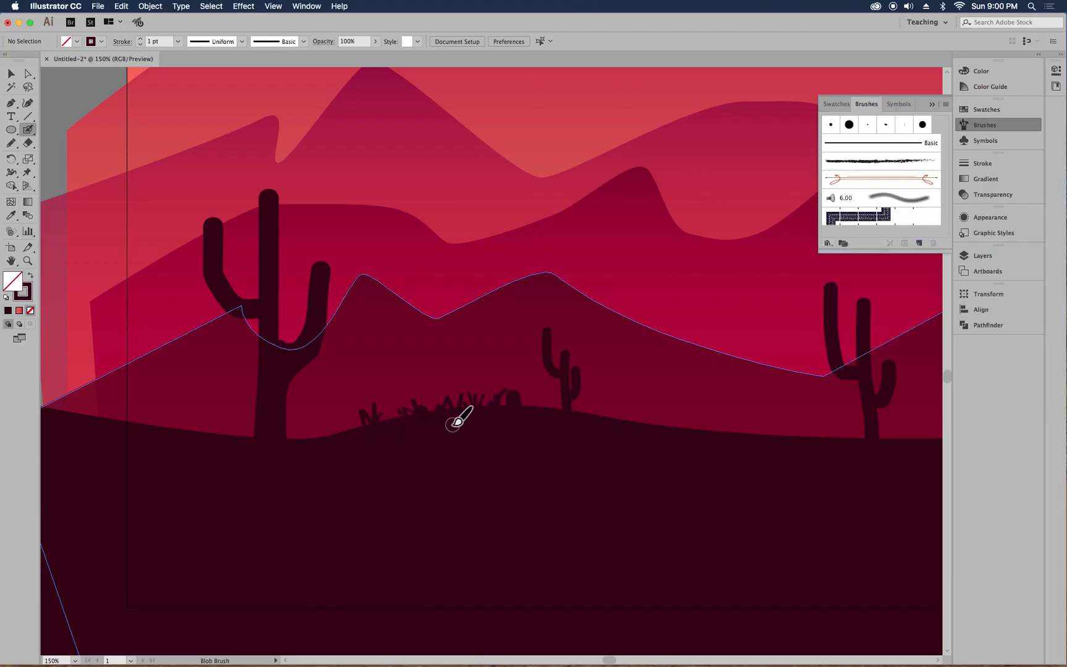
key(super+z)
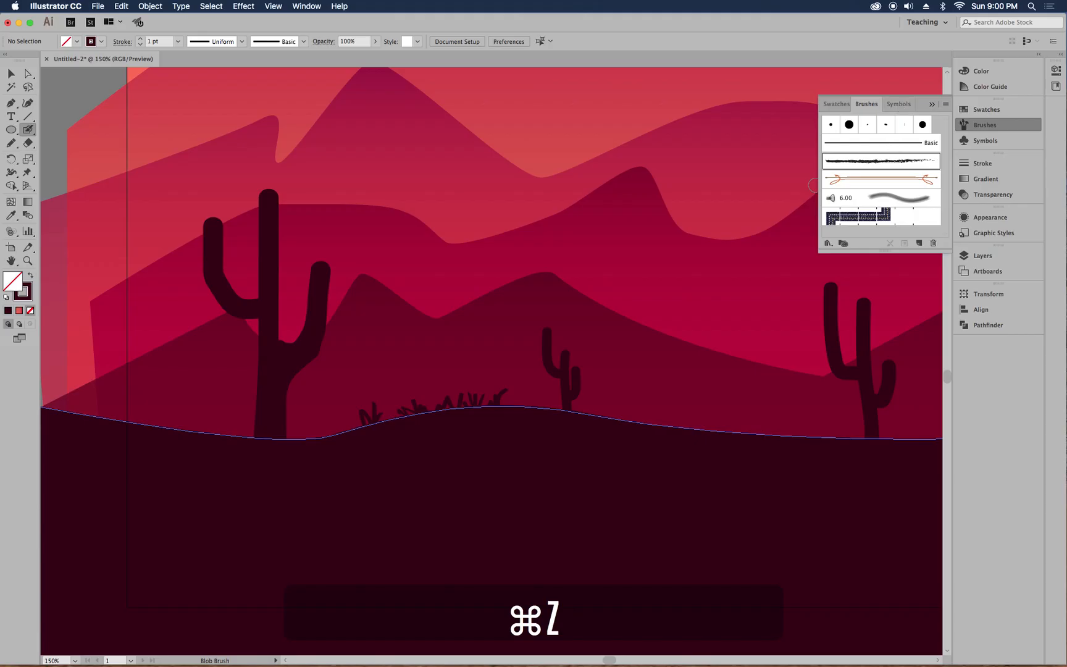
- Paint grass with the 5 pt. Round brush just right of the large cactus and between the two smaller cacti
click(886, 124)
click(830, 125)
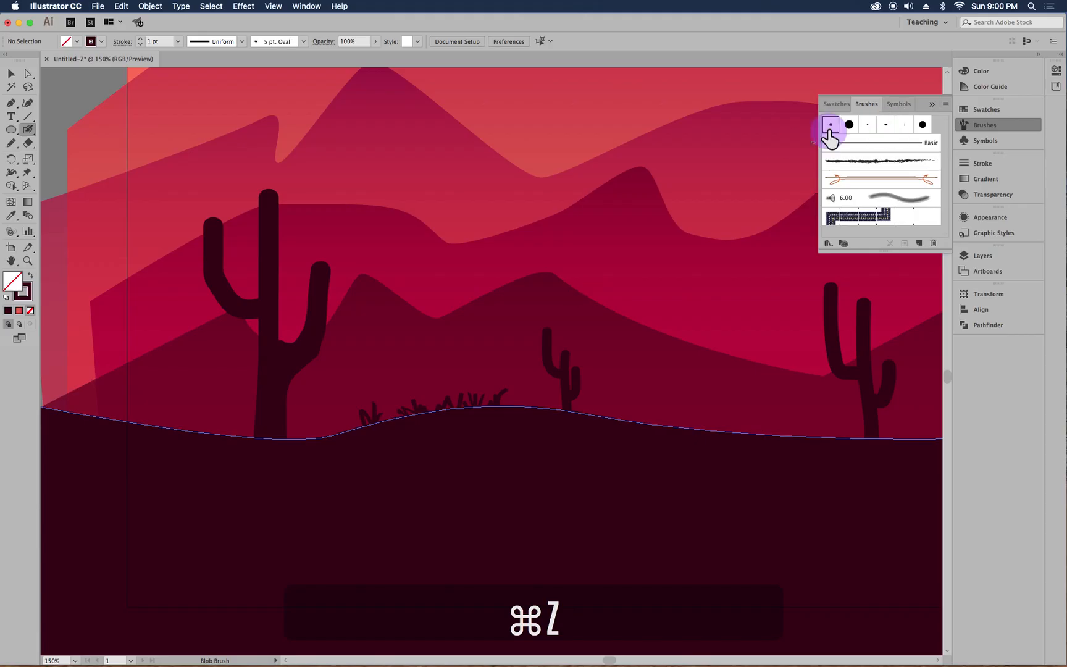
mouse_move(327, 426)
mouse_down()
mouse_move(334, 409)
mouse_move(326, 428)
mouse_up()
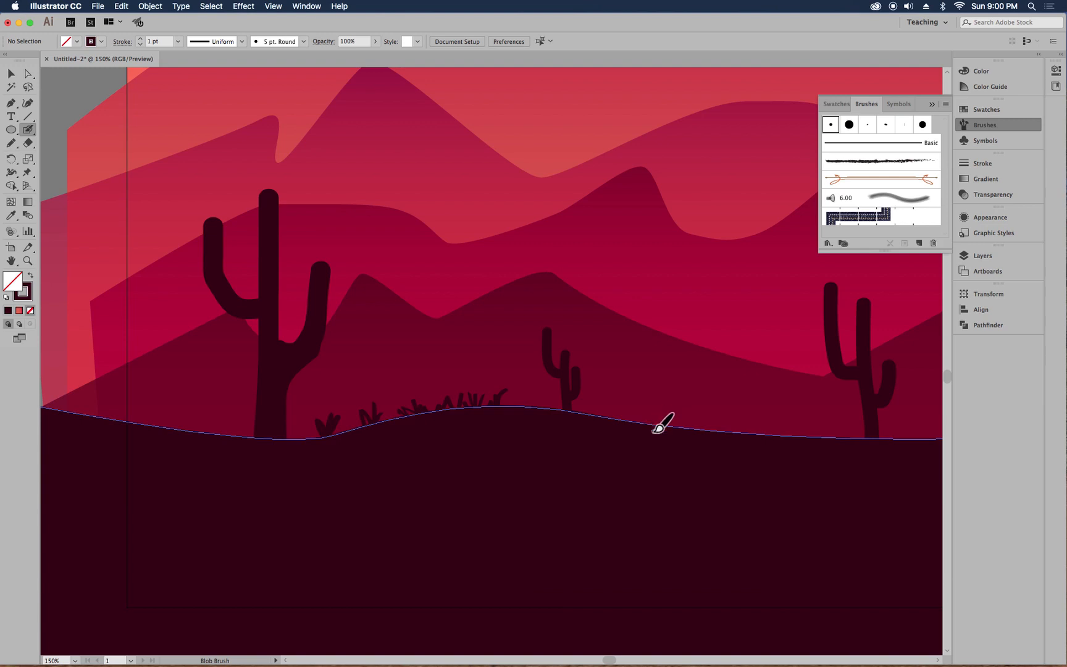
mouse_move(656, 429)
mouse_down()
mouse_move(652, 403)
mouse_move(663, 431)
mouse_move(675, 414)
mouse_move(679, 433)
mouse_move(720, 413)
mouse_move(719, 430)
mouse_move(655, 427)
mouse_up()
- Paint a grass tuft right of the rightmost cactus, and thicken and widen the clump between the two smaller cacti
key(space)
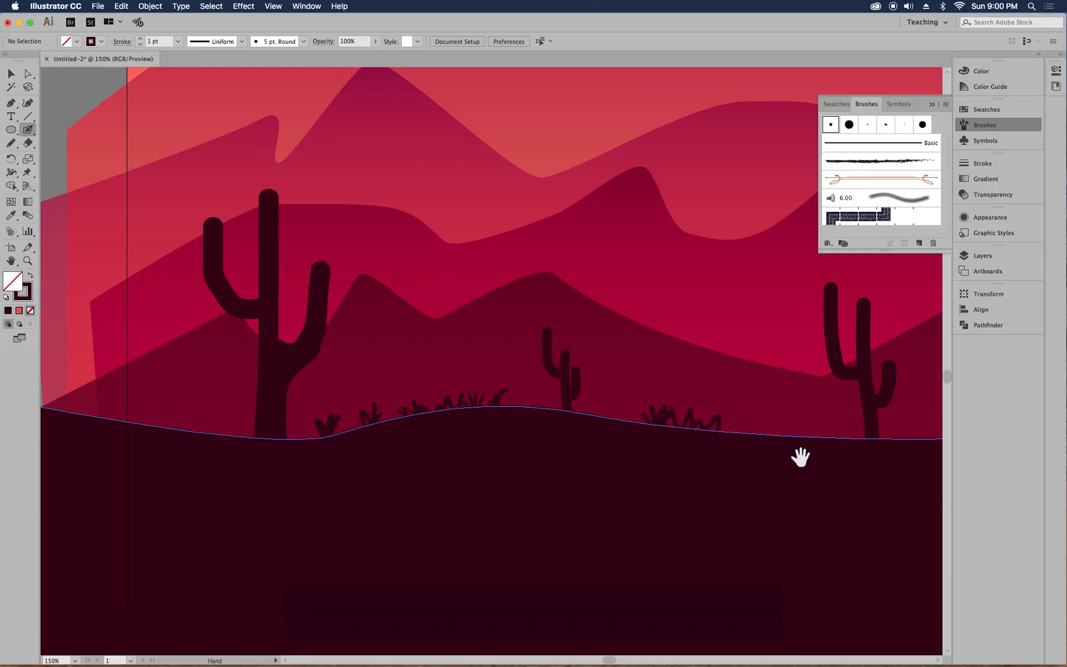
drag(800, 457, 536, 441)
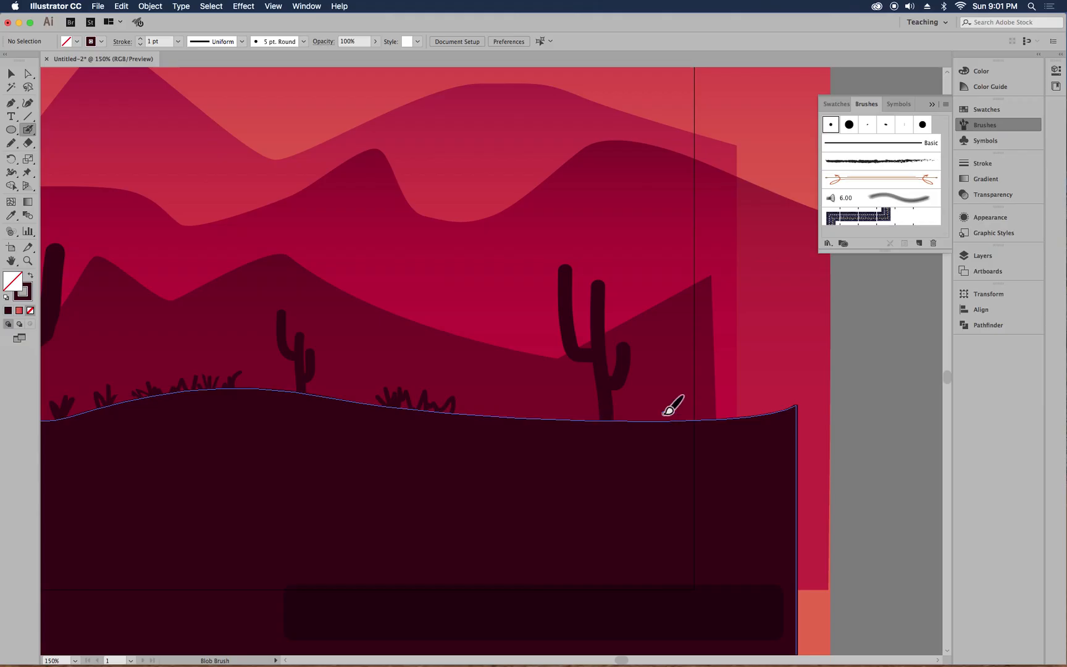
mouse_move(663, 413)
mouse_down()
mouse_move(683, 431)
mouse_move(682, 408)
mouse_move(649, 421)
mouse_move(634, 408)
mouse_move(648, 422)
mouse_move(648, 402)
mouse_move(654, 395)
mouse_move(650, 421)
mouse_move(666, 393)
mouse_move(636, 408)
mouse_move(682, 397)
mouse_up()
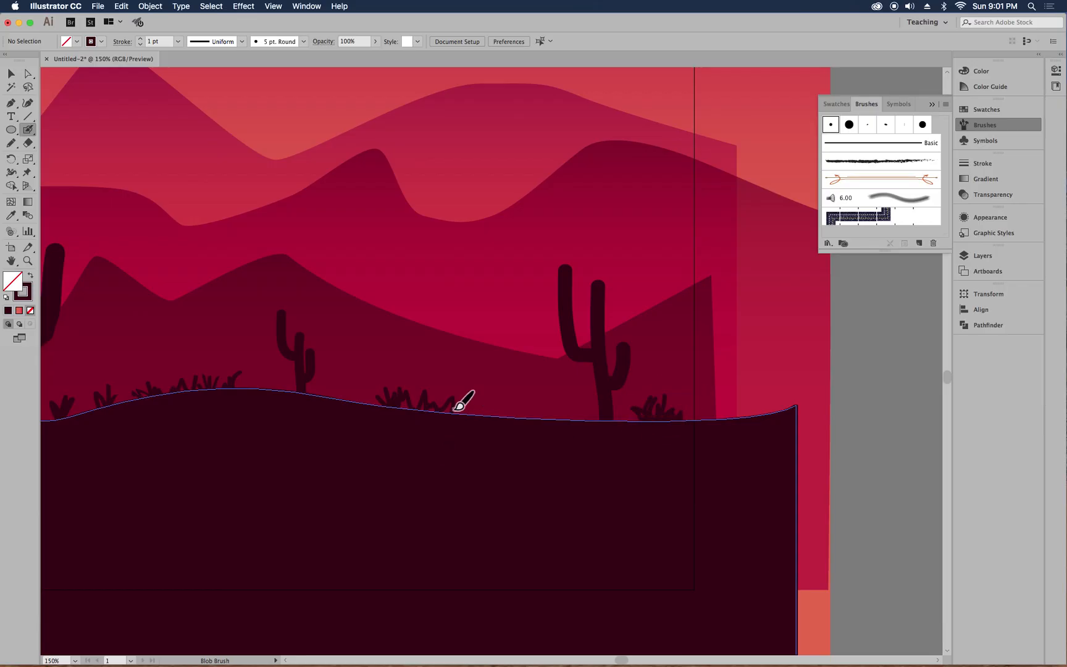
mouse_move(454, 406)
mouse_down()
mouse_move(464, 397)
mouse_move(461, 408)
mouse_move(440, 387)
mouse_move(433, 411)
mouse_move(407, 374)
mouse_move(392, 399)
mouse_move(377, 393)
mouse_up()
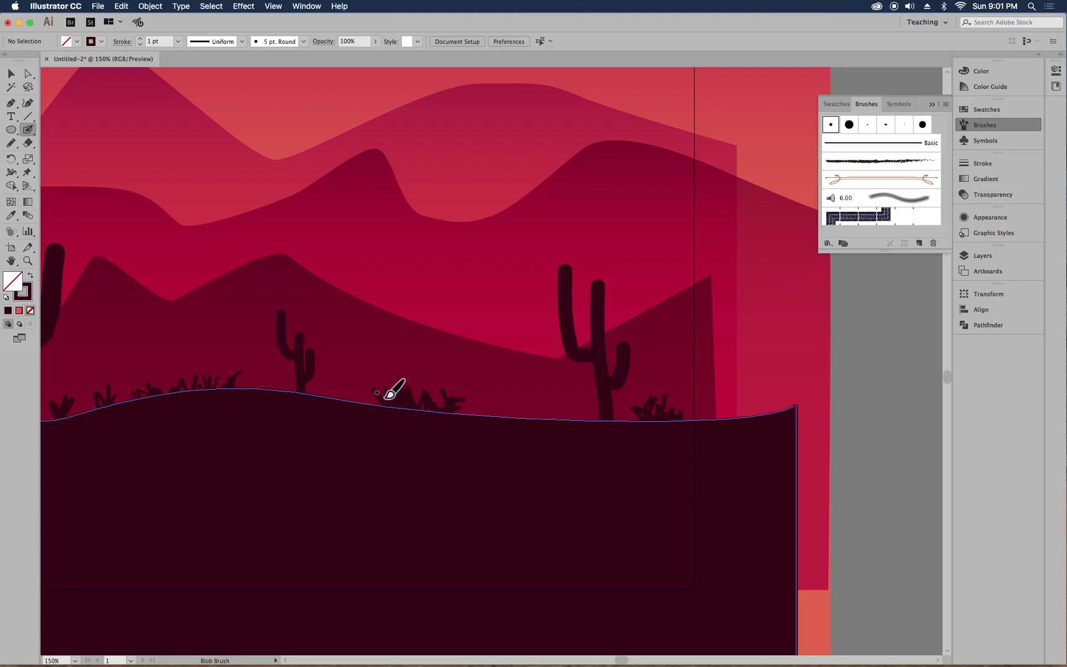
drag(464, 410, 473, 402)
- Paint a spiky grass tuft on the hill's edge to the left of the large cactus
key(space)
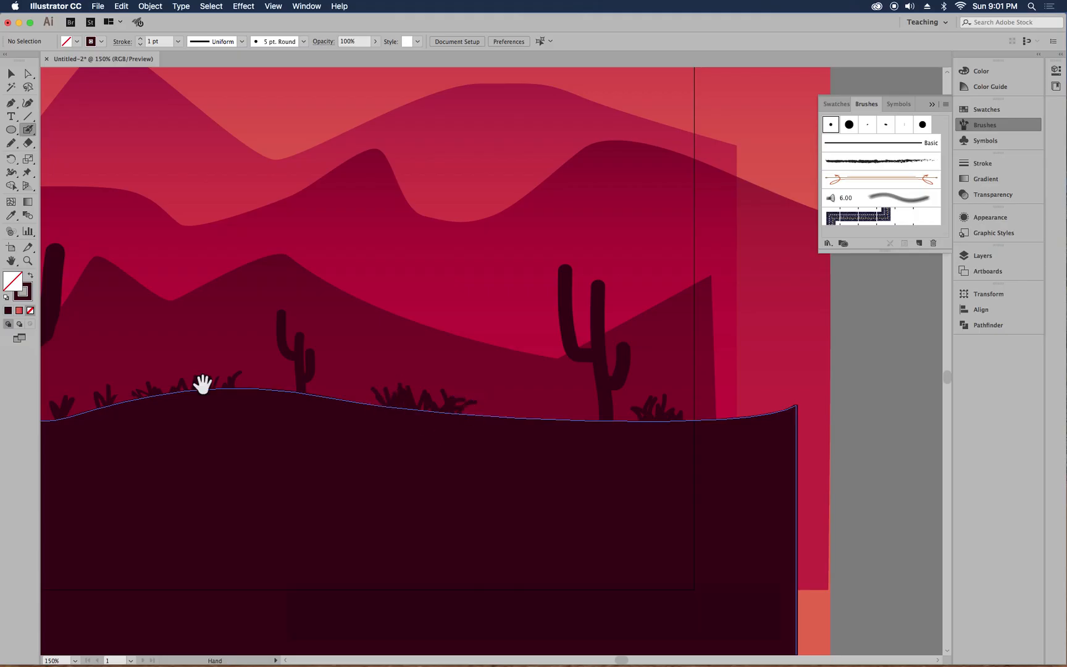
mouse_move(203, 384)
mouse_down()
mouse_move(336, 405)
mouse_move(382, 400)
mouse_up()
mouse_move(106, 428)
mouse_down()
mouse_move(102, 400)
mouse_move(111, 423)
mouse_move(119, 412)
mouse_move(125, 421)
mouse_move(112, 431)
mouse_move(136, 426)
mouse_move(107, 440)
mouse_move(89, 421)
mouse_move(103, 419)
mouse_move(95, 406)
mouse_move(117, 420)
mouse_up()
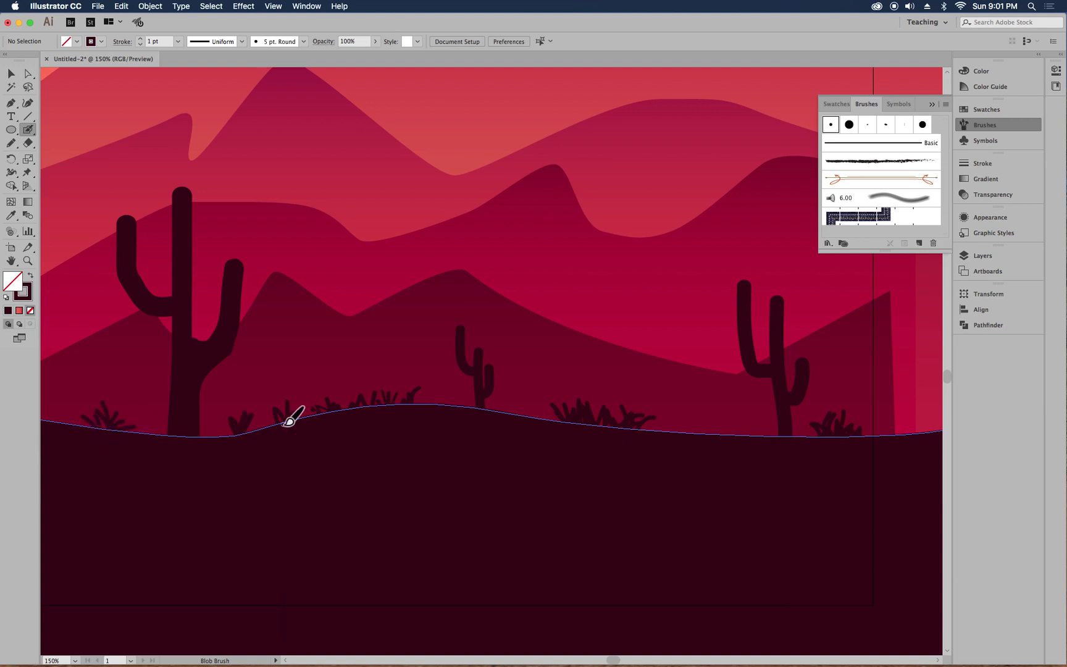
- Paint more grass blades on the hill's rise between the large cactus and the smallest cactus to fill out the clumps
mouse_move(311, 409)
mouse_down()
mouse_move(333, 412)
mouse_move(348, 389)
mouse_move(344, 423)
mouse_move(386, 377)
mouse_move(390, 403)
mouse_move(409, 386)
mouse_move(395, 420)
mouse_move(423, 382)
mouse_move(461, 411)
mouse_move(401, 397)
mouse_move(398, 407)
mouse_move(395, 393)
mouse_move(389, 405)
mouse_move(327, 411)
mouse_up()
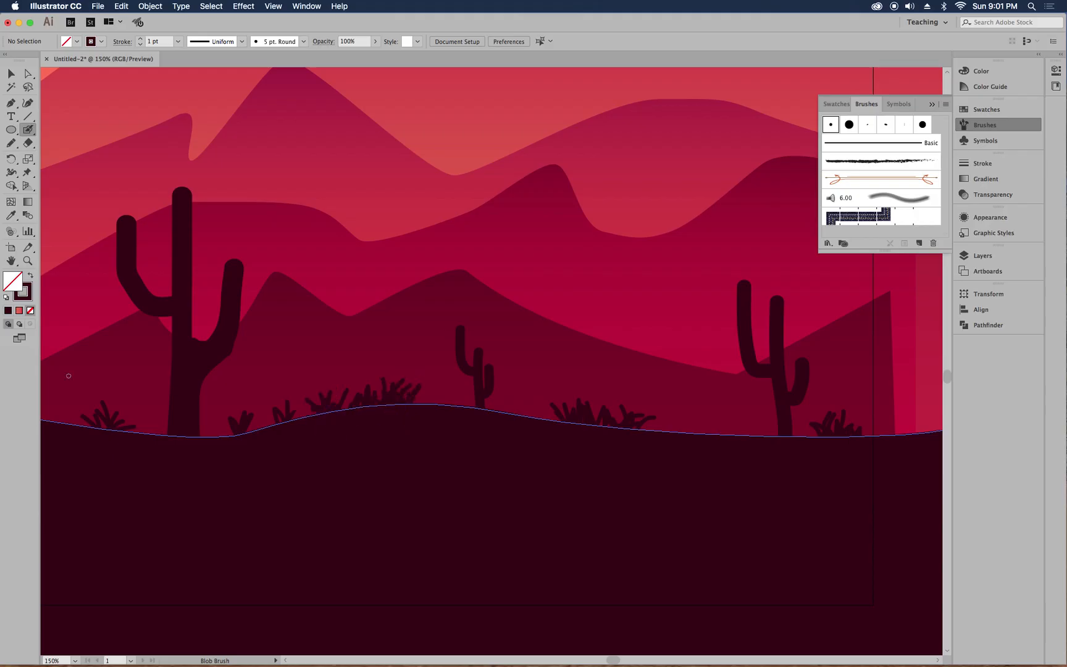
key(super+minus)
key(super+minus)
key(super+minus)
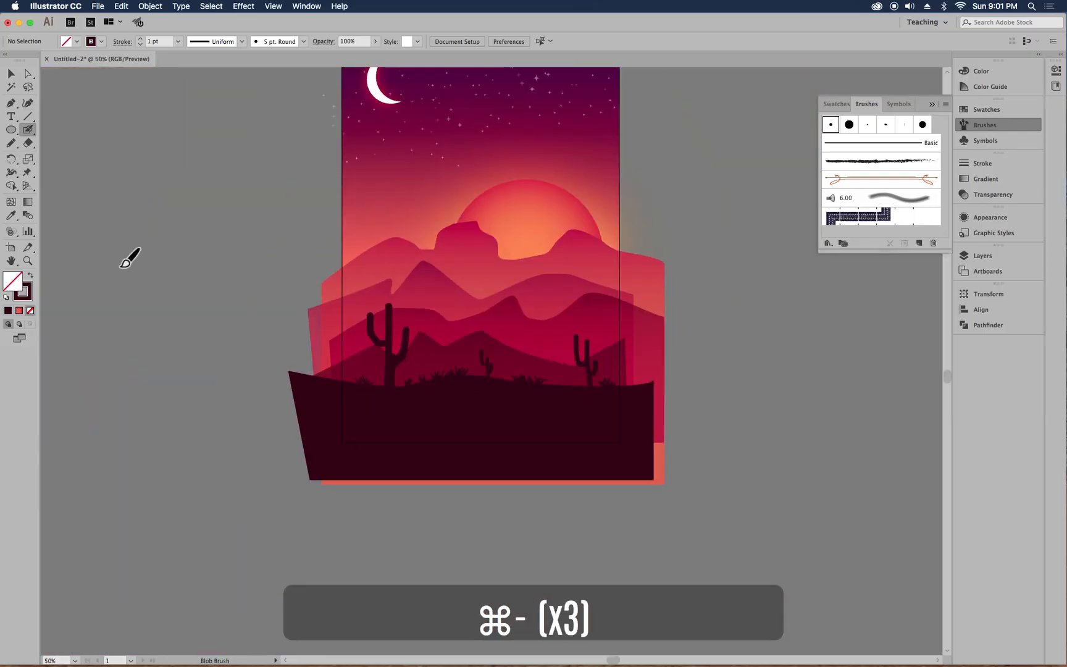
- Reduce the opacity of the three mountain layers directly behind the foreground hill to 59%
click(11, 73)
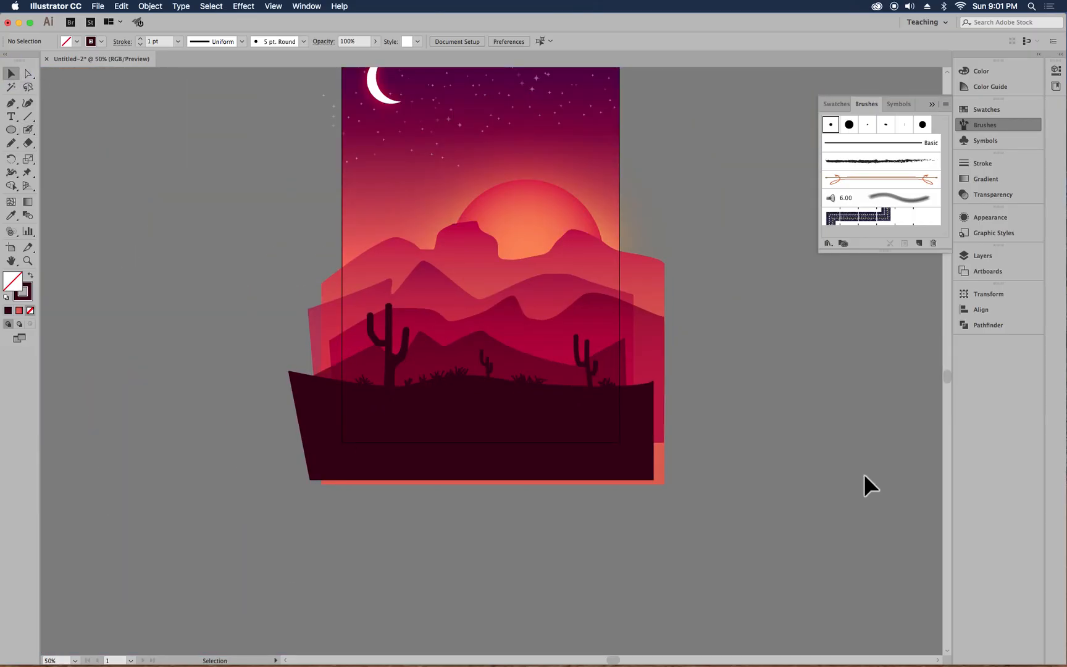
click(541, 261)
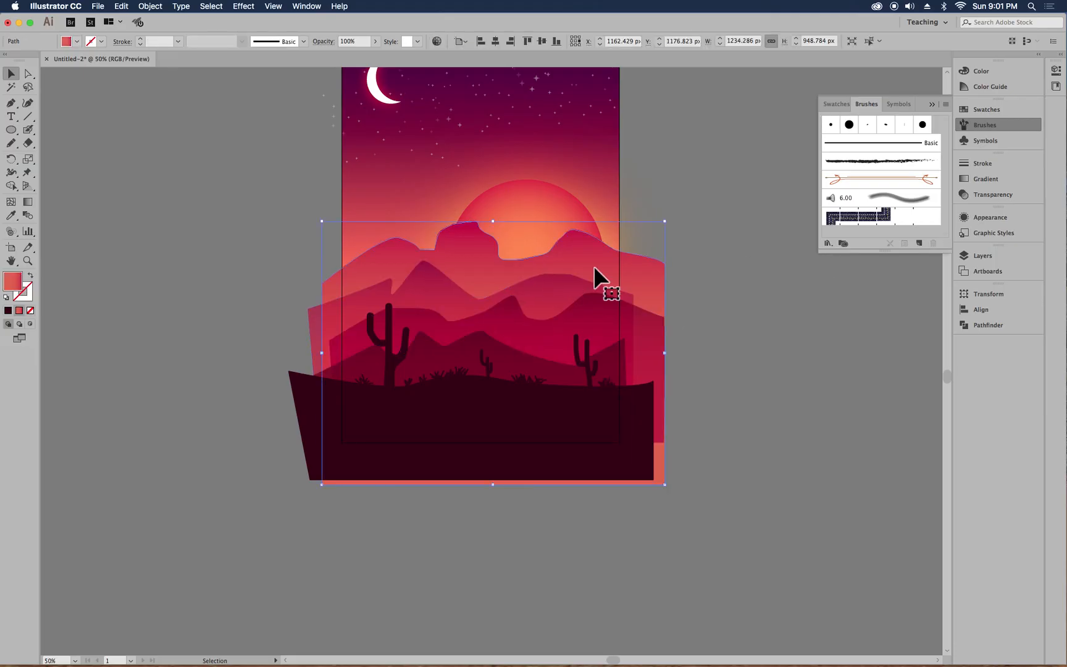
click(545, 301)
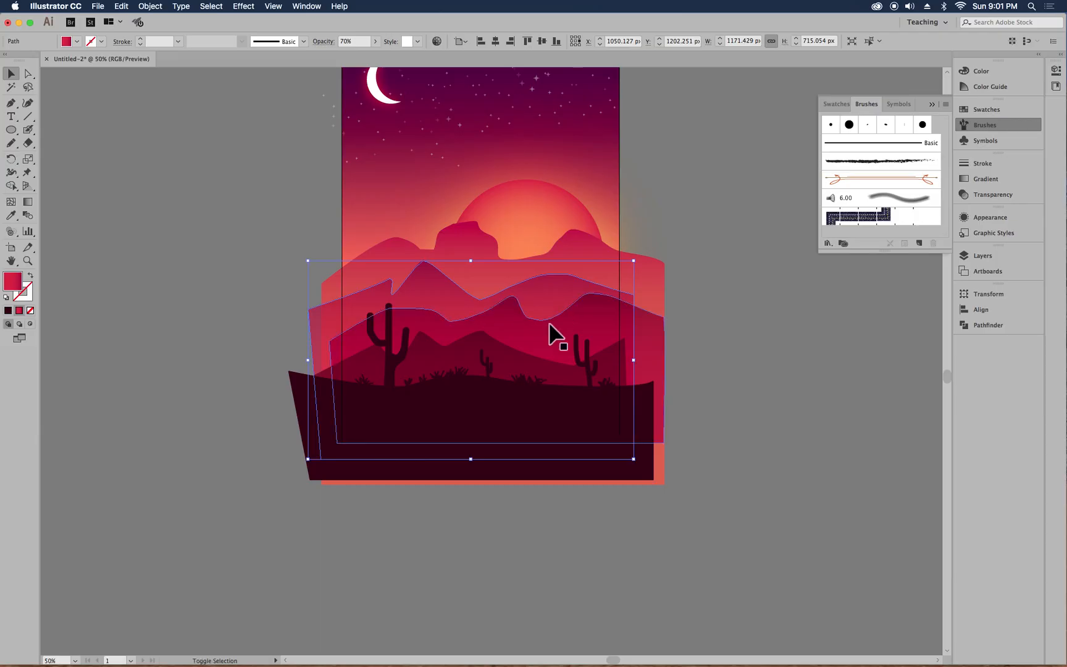
shift+click(550, 324)
shift+click(518, 363)
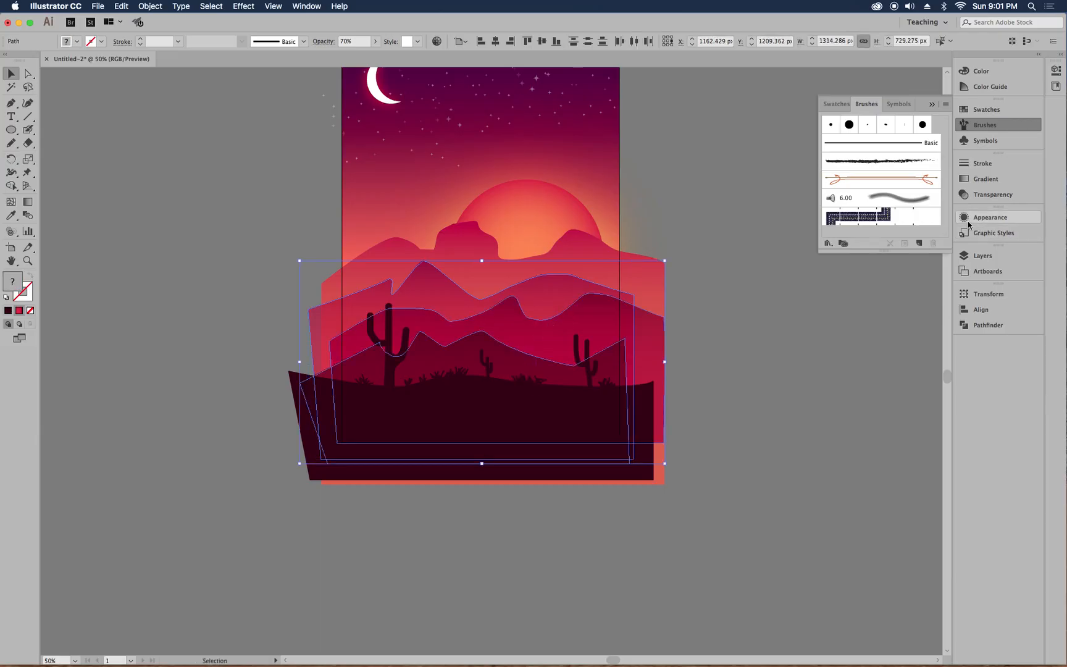
click(980, 199)
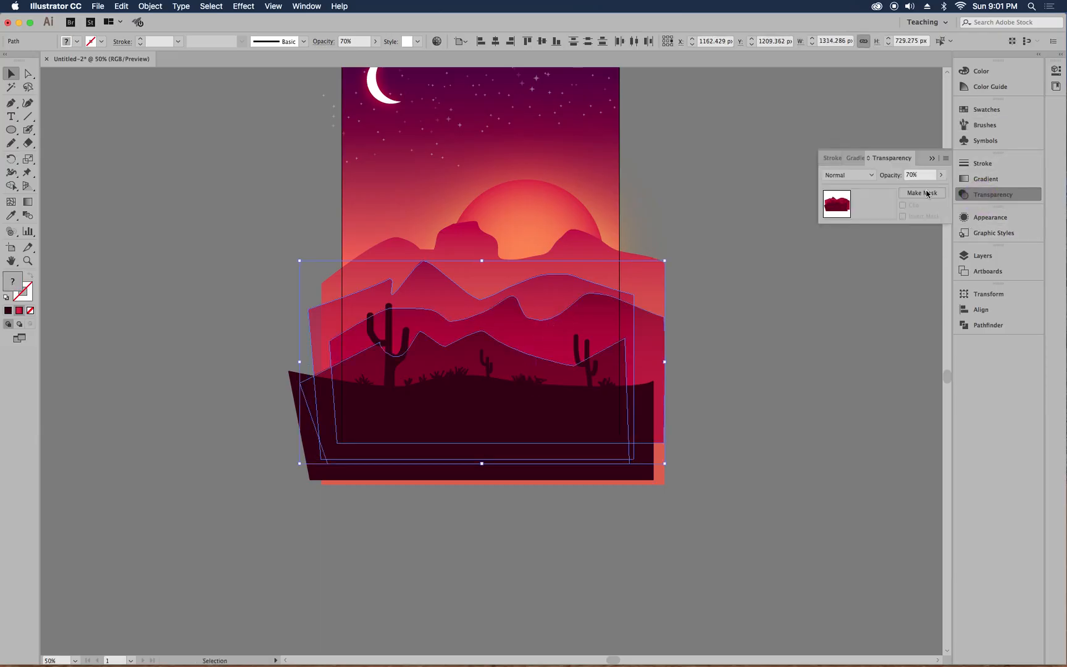
click(942, 176)
drag(926, 192, 921, 189)
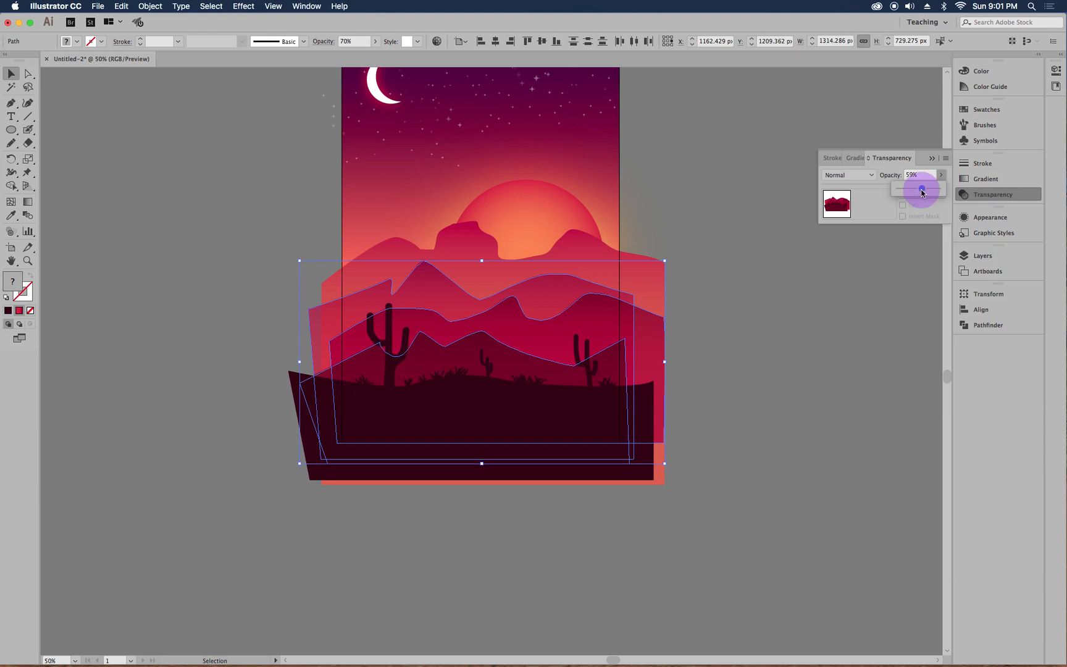
click(883, 259)
click(800, 320)
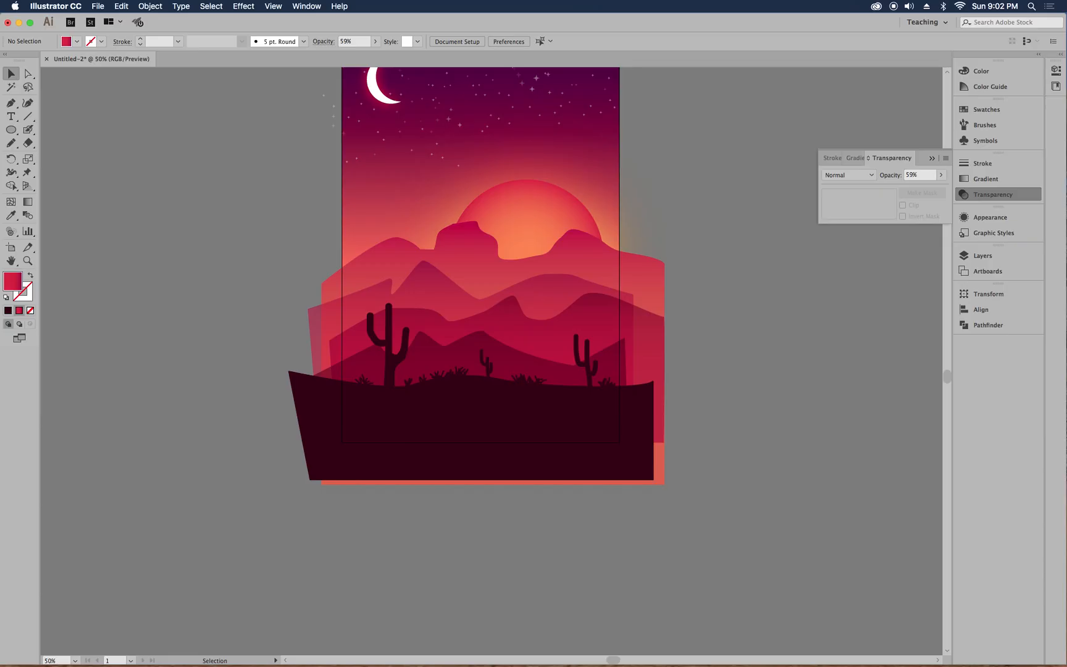
- Create a 1000 x 1500 px rectangle over the artwork and align it vertically to cover the artboard
scroll(702, 384, up, 4)
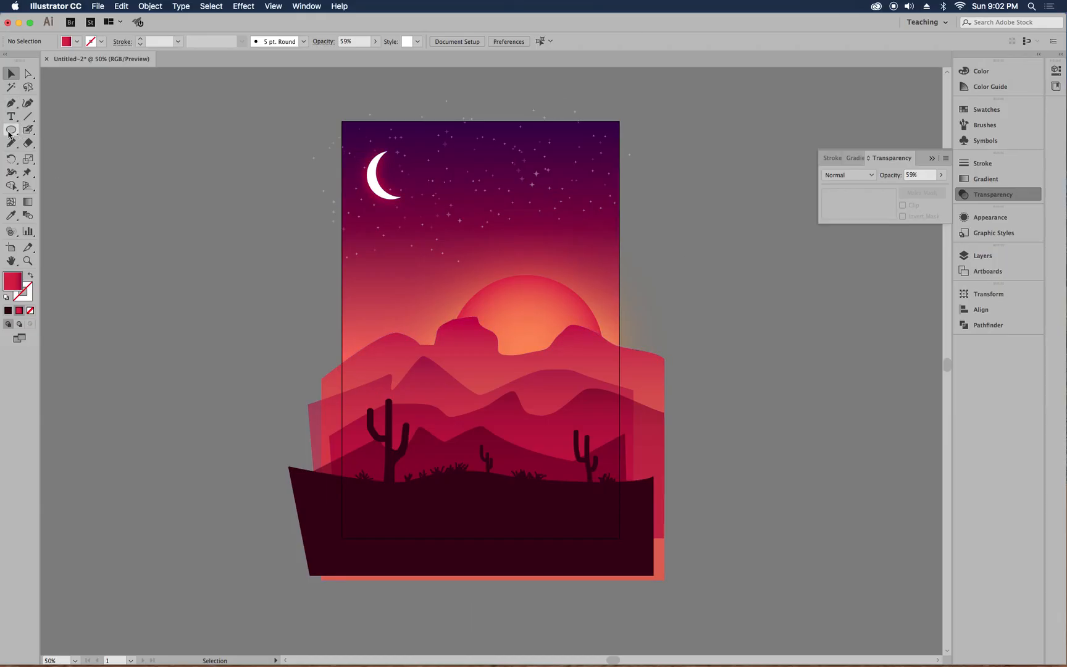
drag(9, 133, 55, 128)
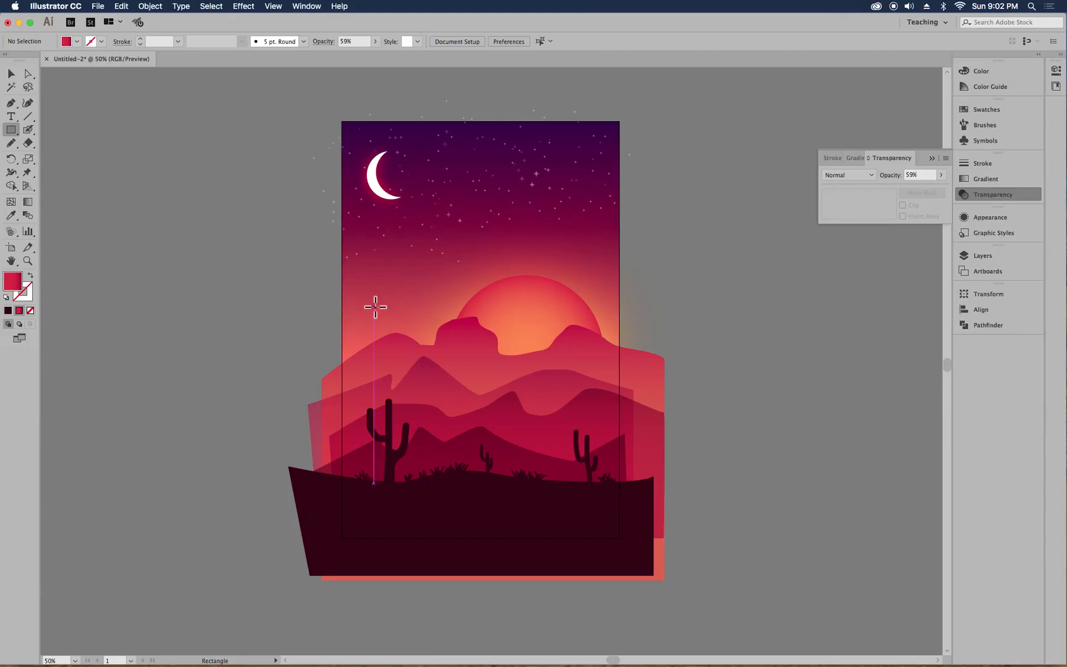
click(356, 303)
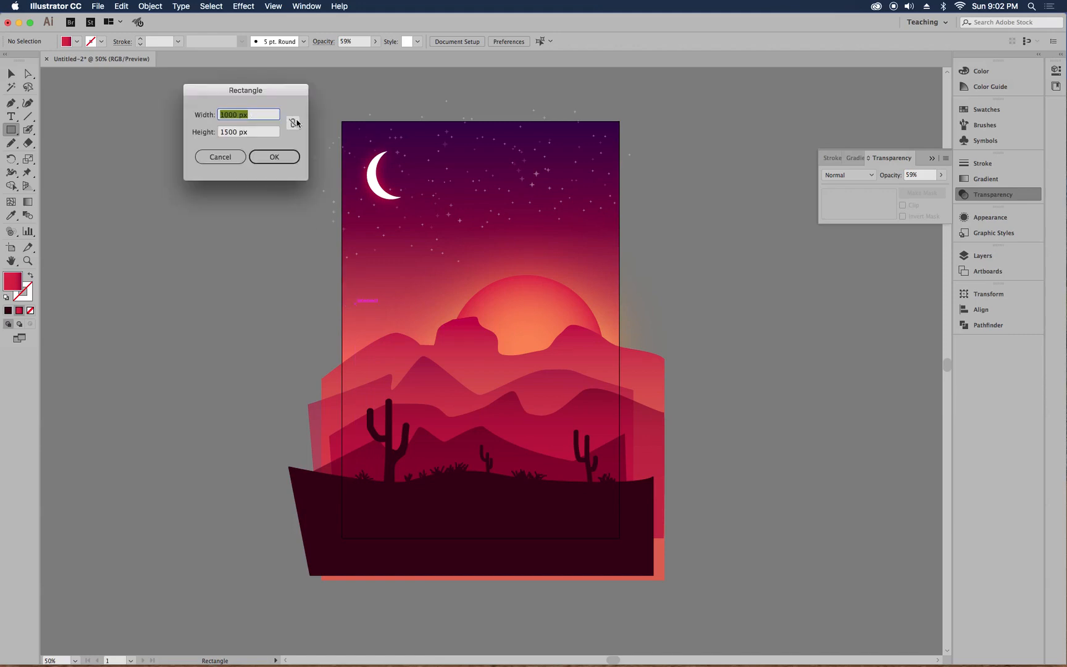
click(270, 162)
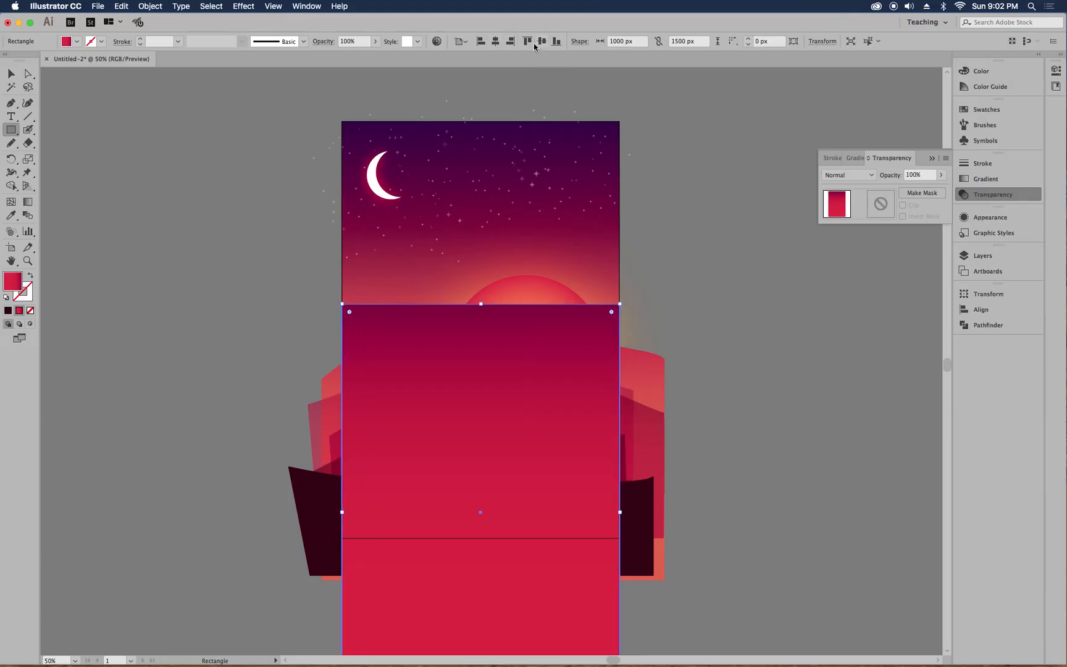
click(541, 41)
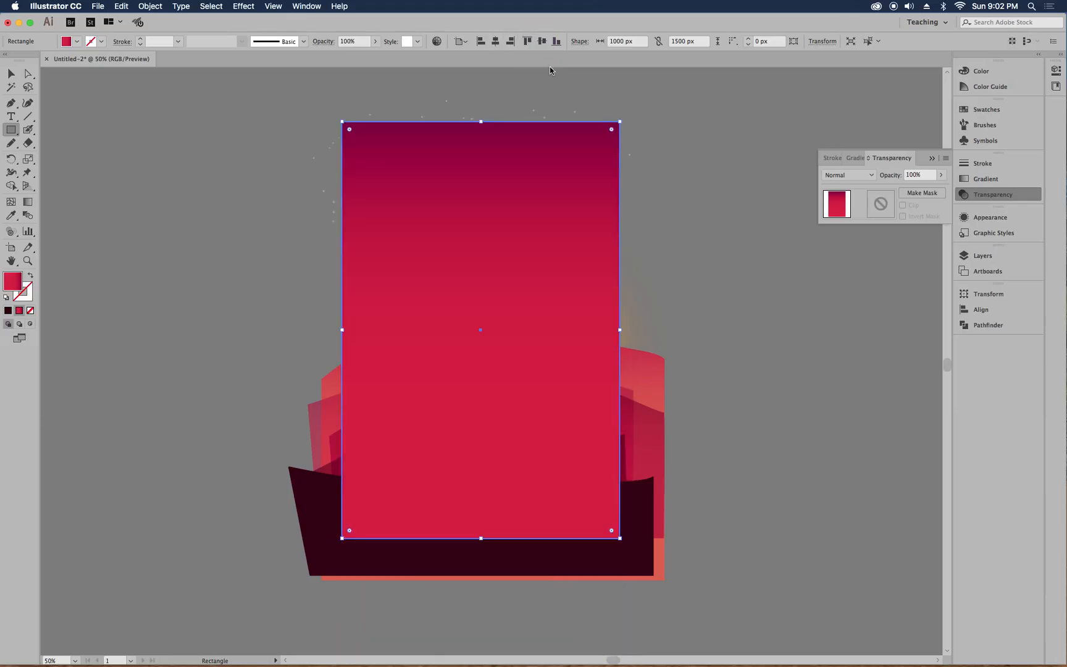
- Select all the artwork and make a clipping mask with the artboard-sized rectangle, then deselect
key(super+a)
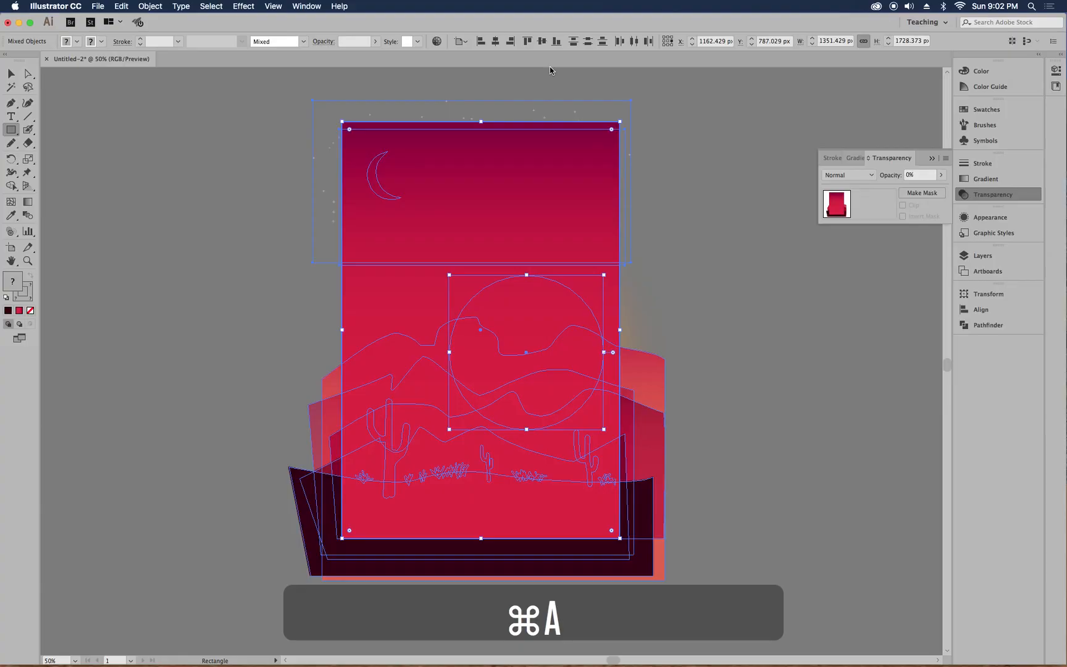
click(148, 11)
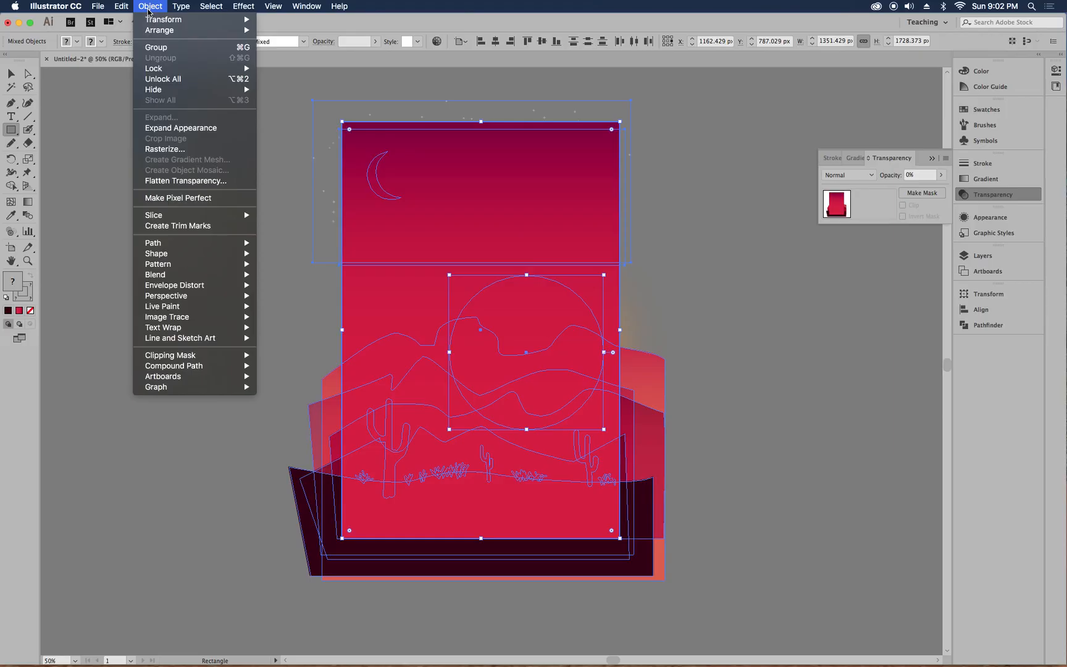
mouse_move(182, 356)
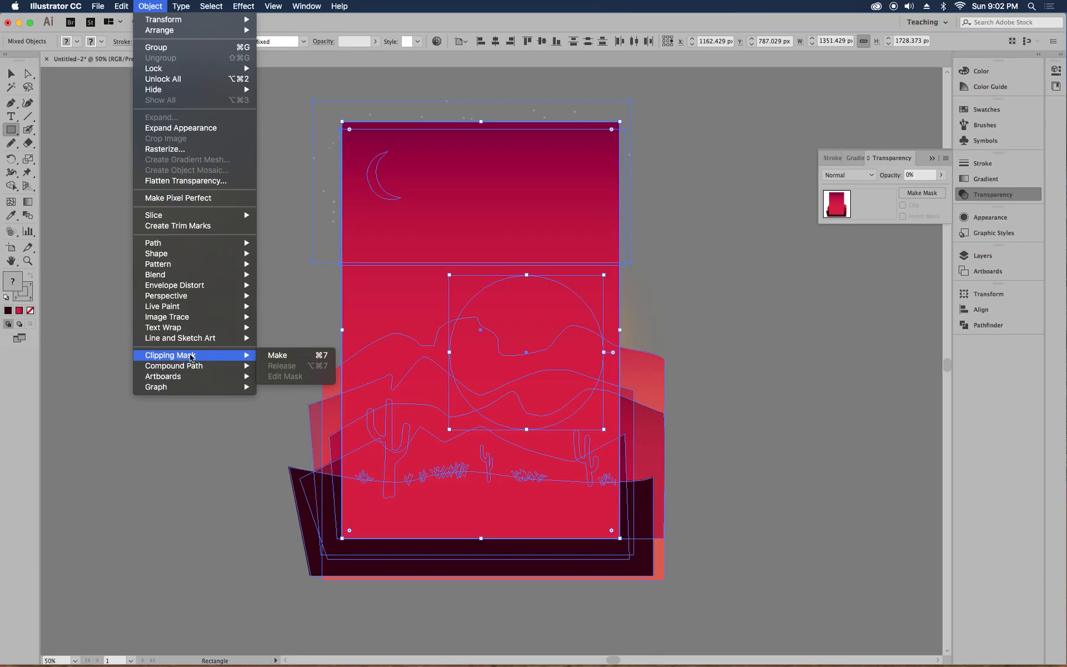
click(276, 358)
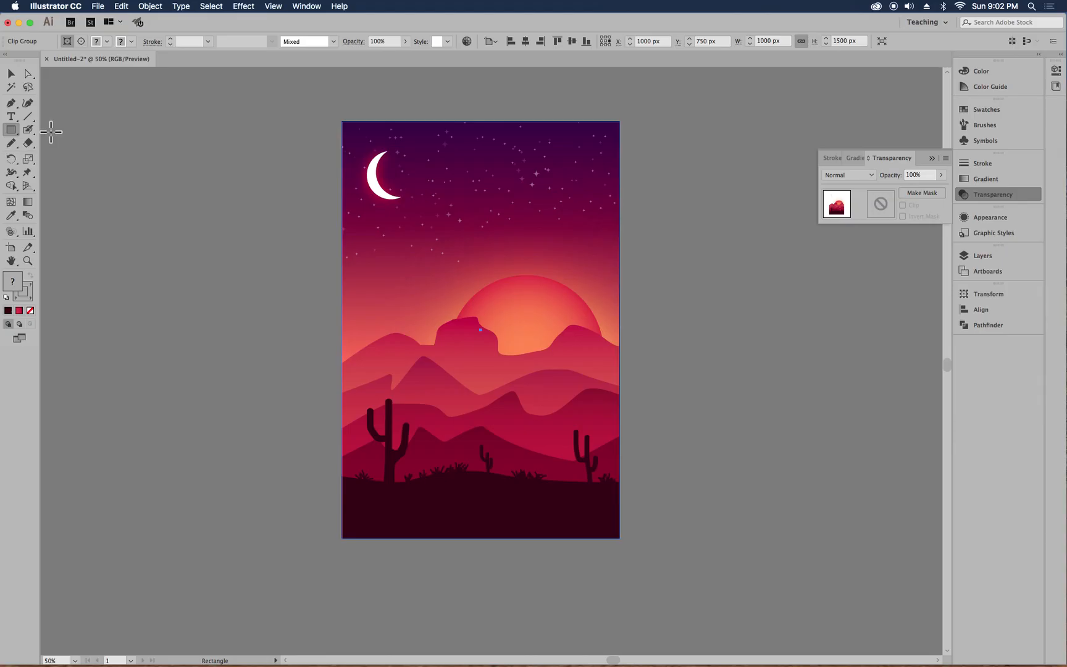
click(11, 73)
click(204, 261)
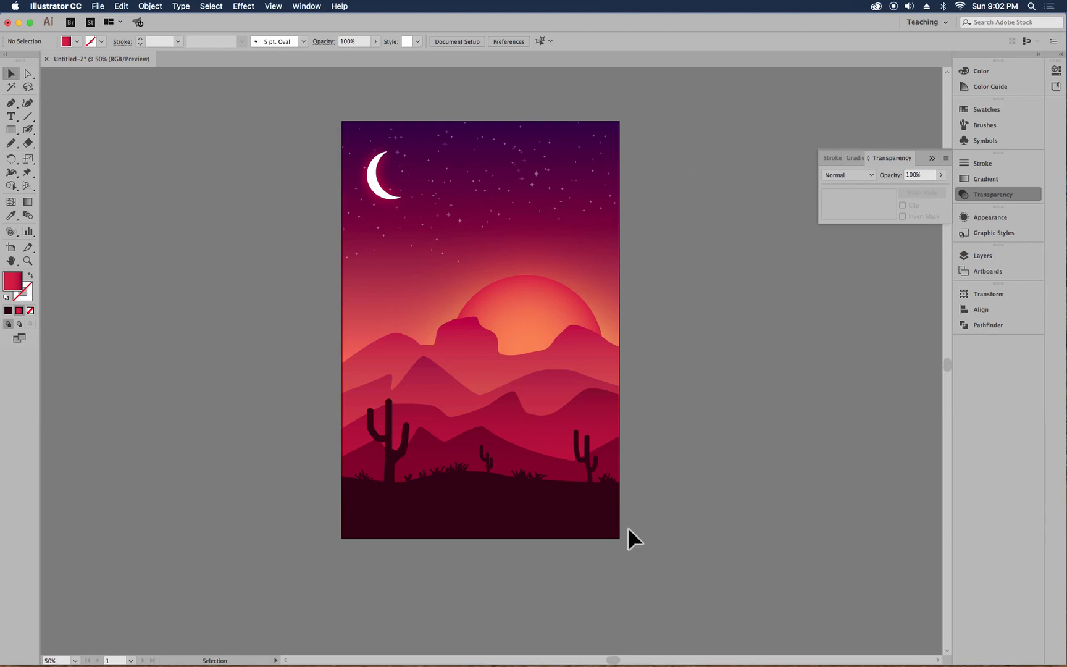
click(98, 6)
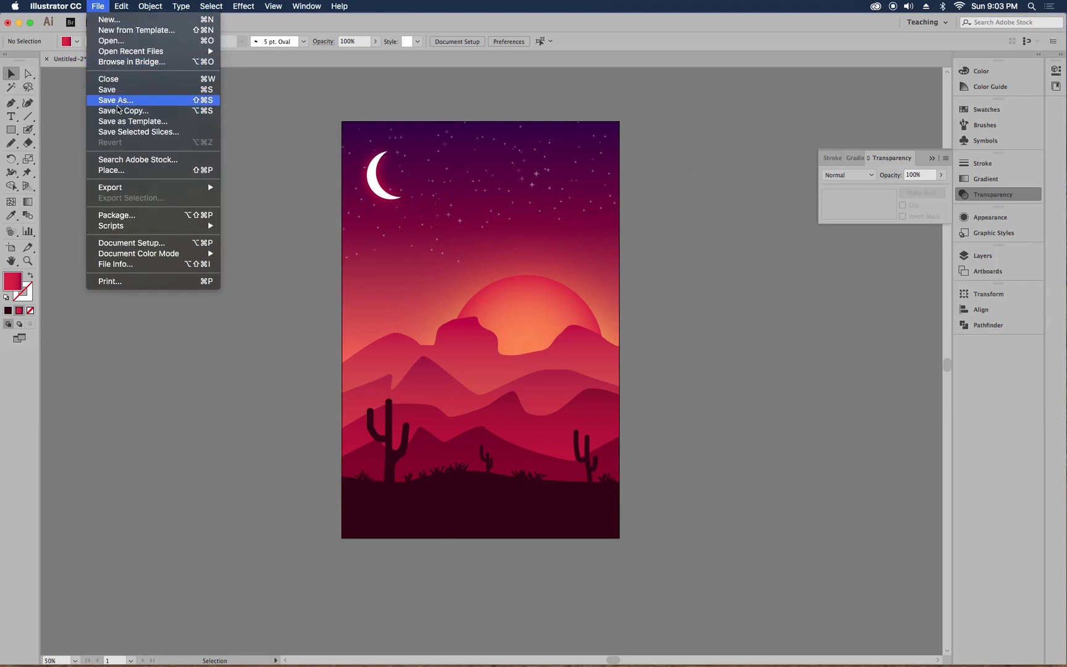
click(117, 100)
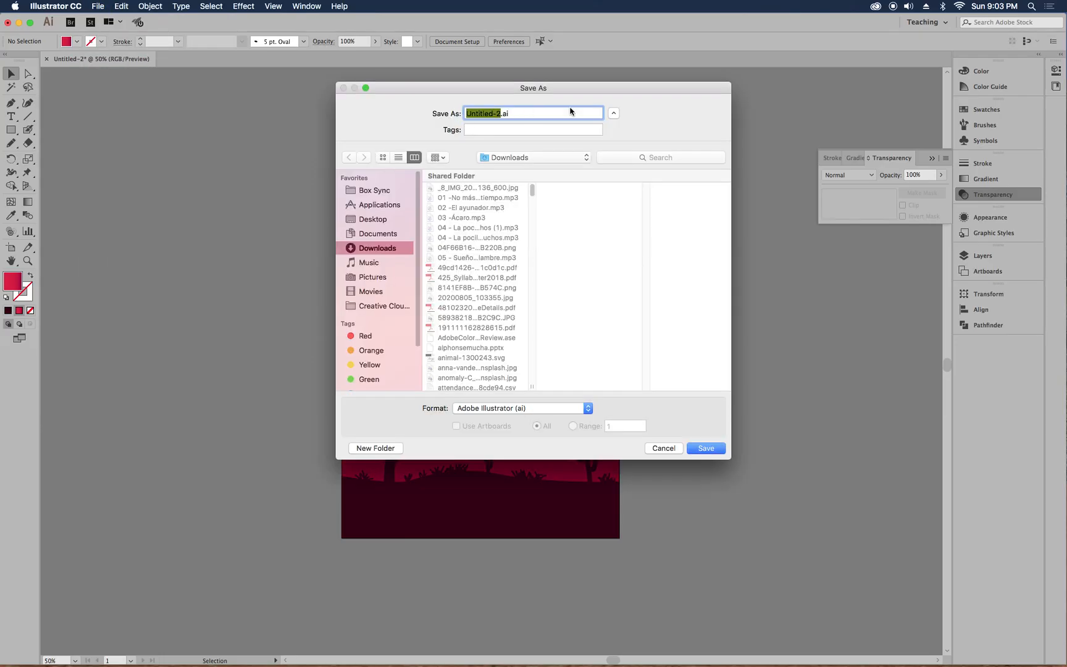
click(670, 452)
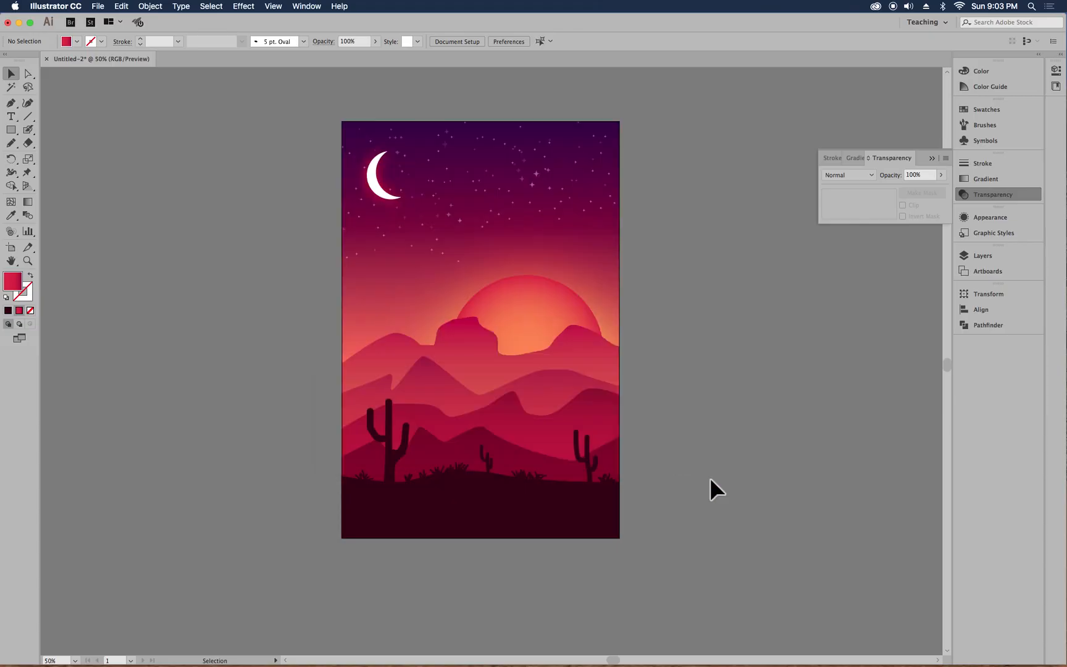